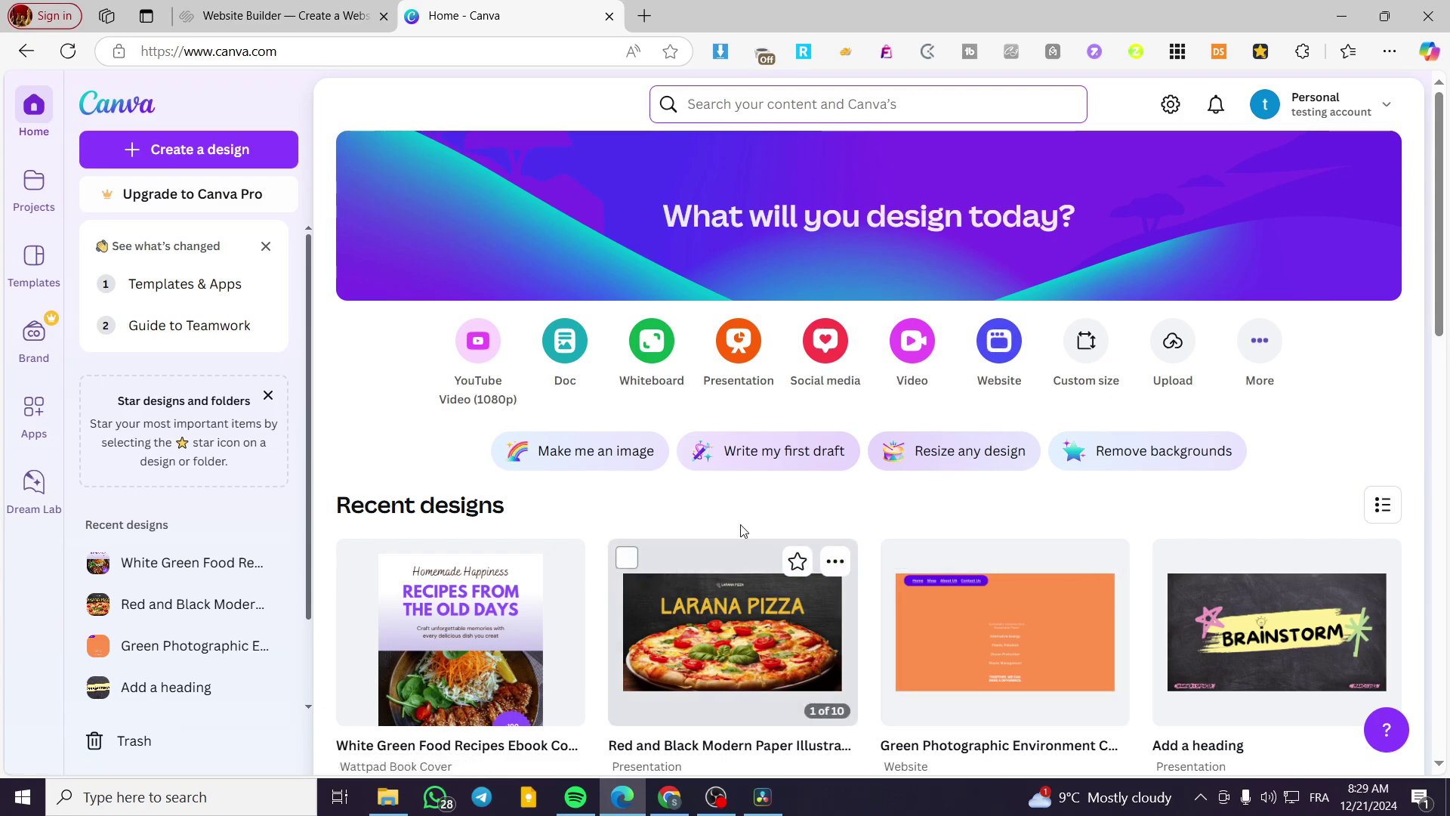
Step: Search Canva for "Restaurant Menu"
scroll(1372, 395, "down", 1)
scroll(1376, 408, "down", 1)
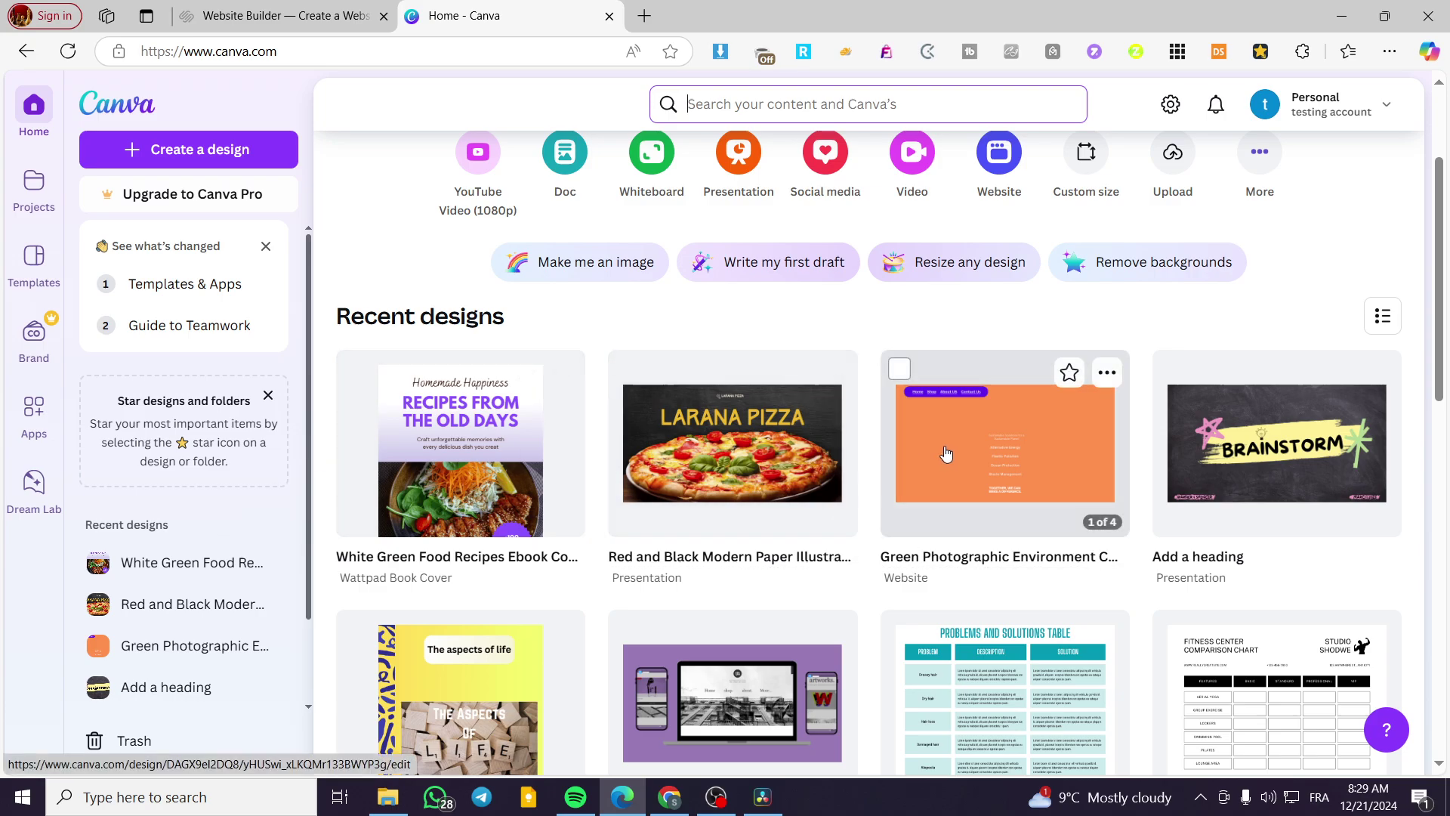
scroll(680, 445, "up", 2)
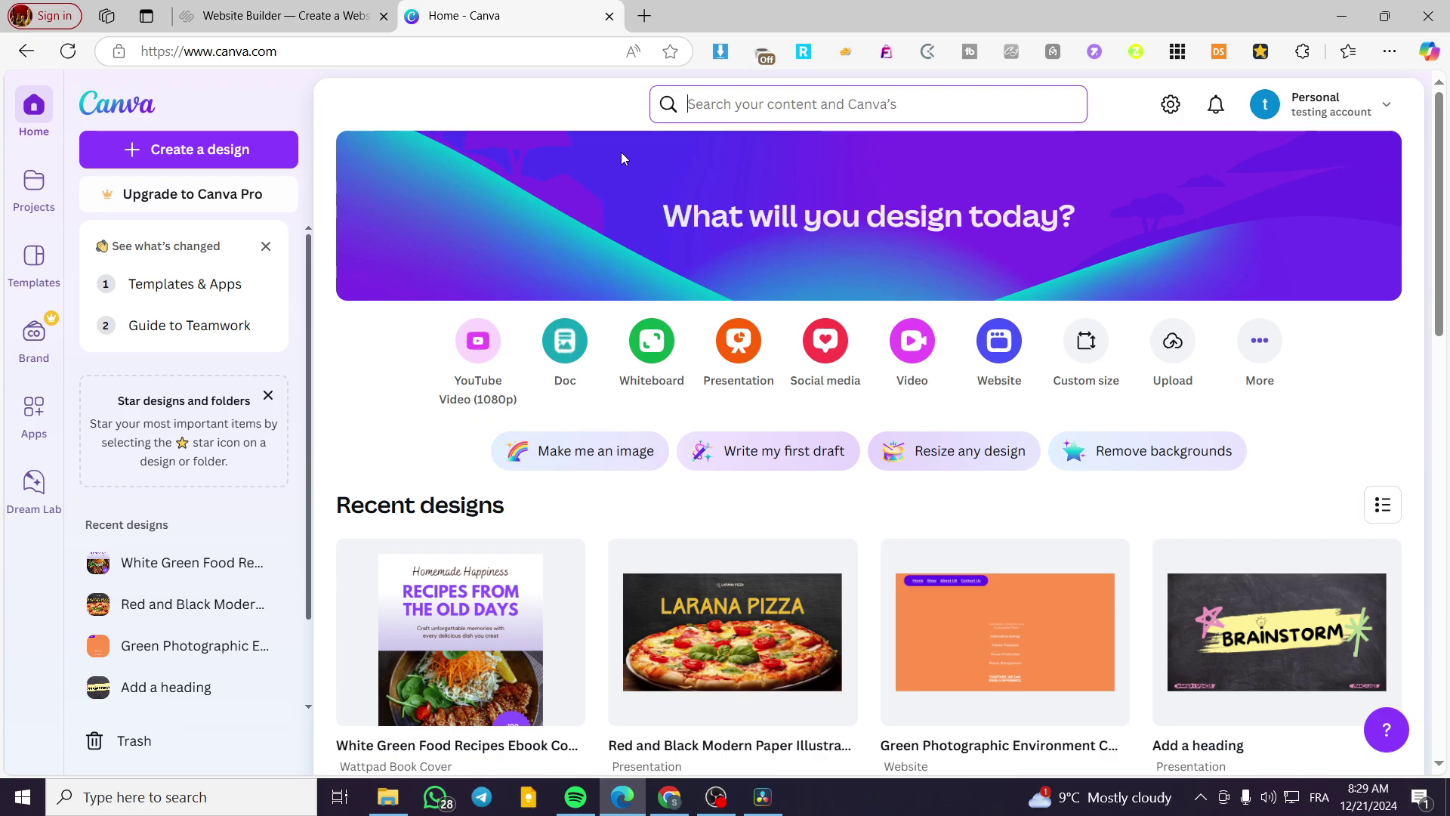
left_click(729, 94)
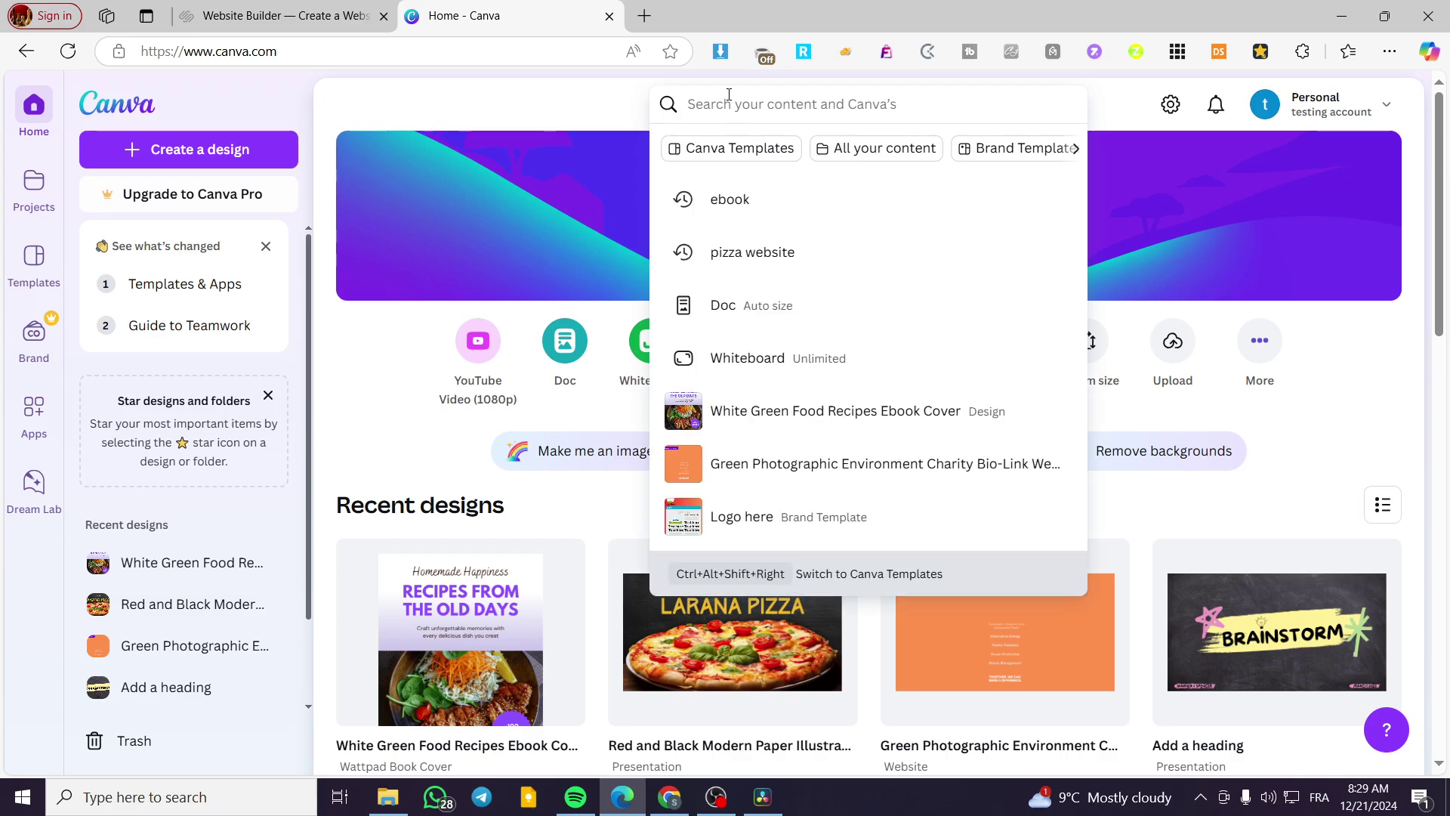
type("Resta")
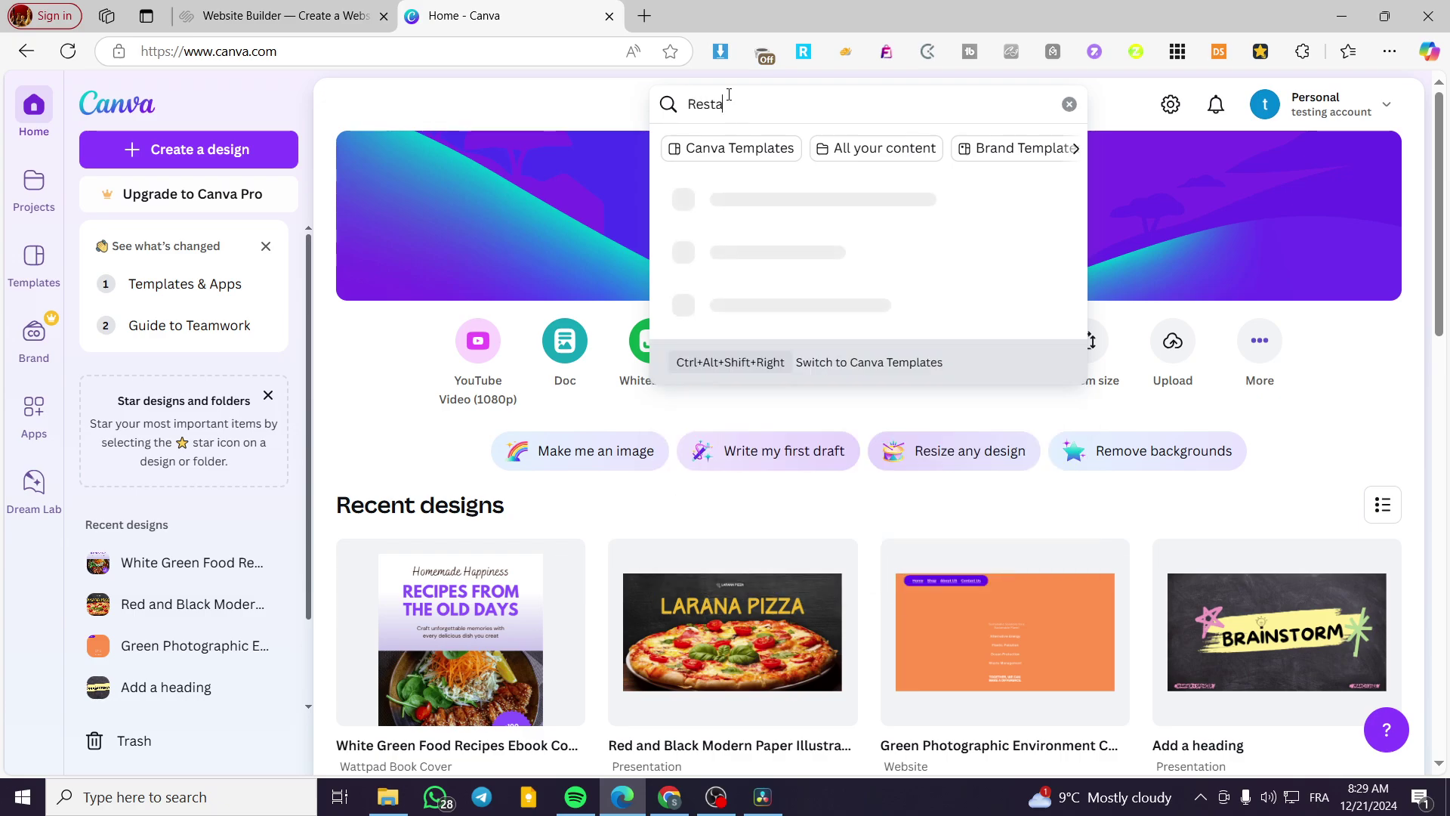
type("urant Me")
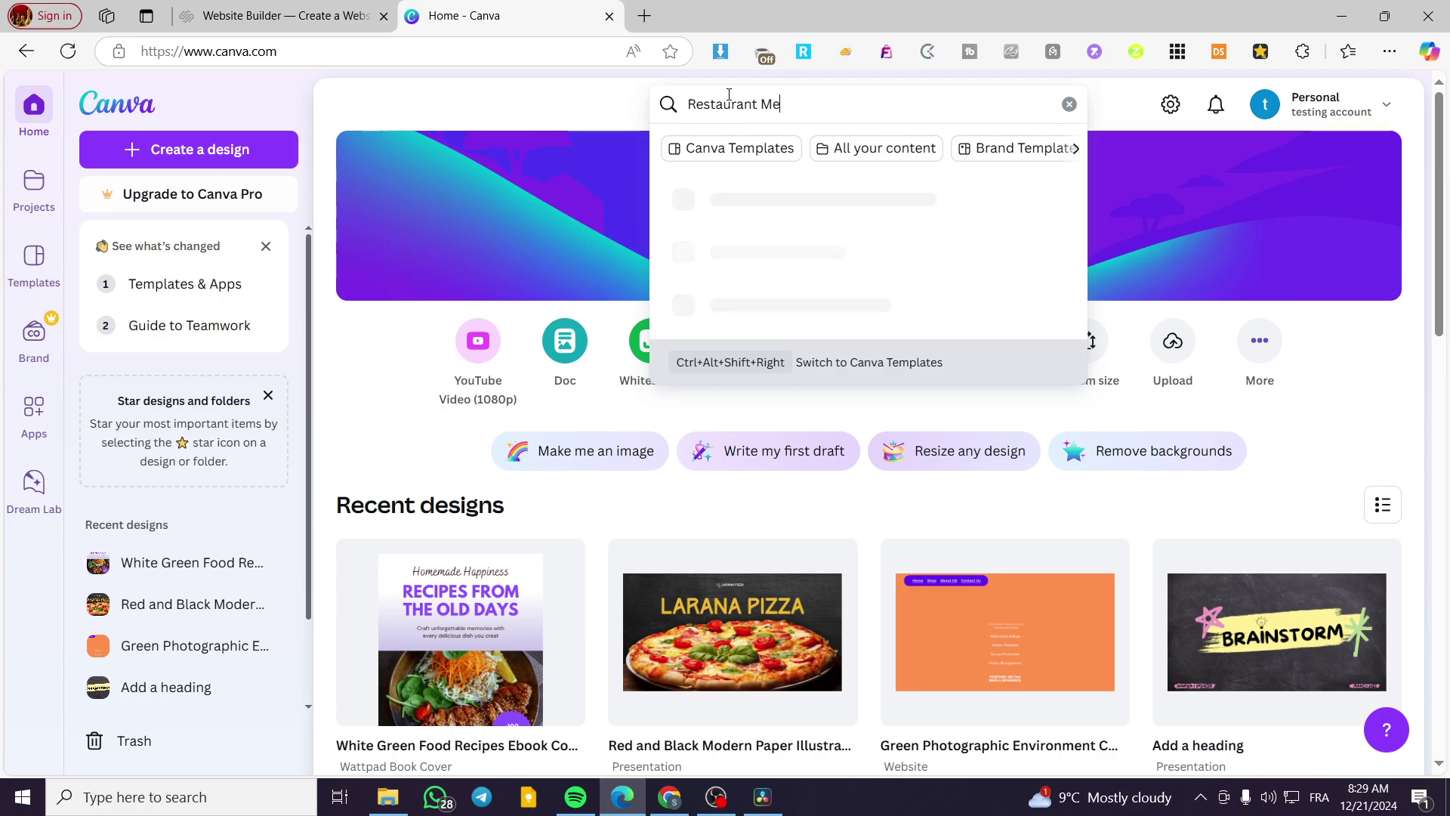
type("nu")
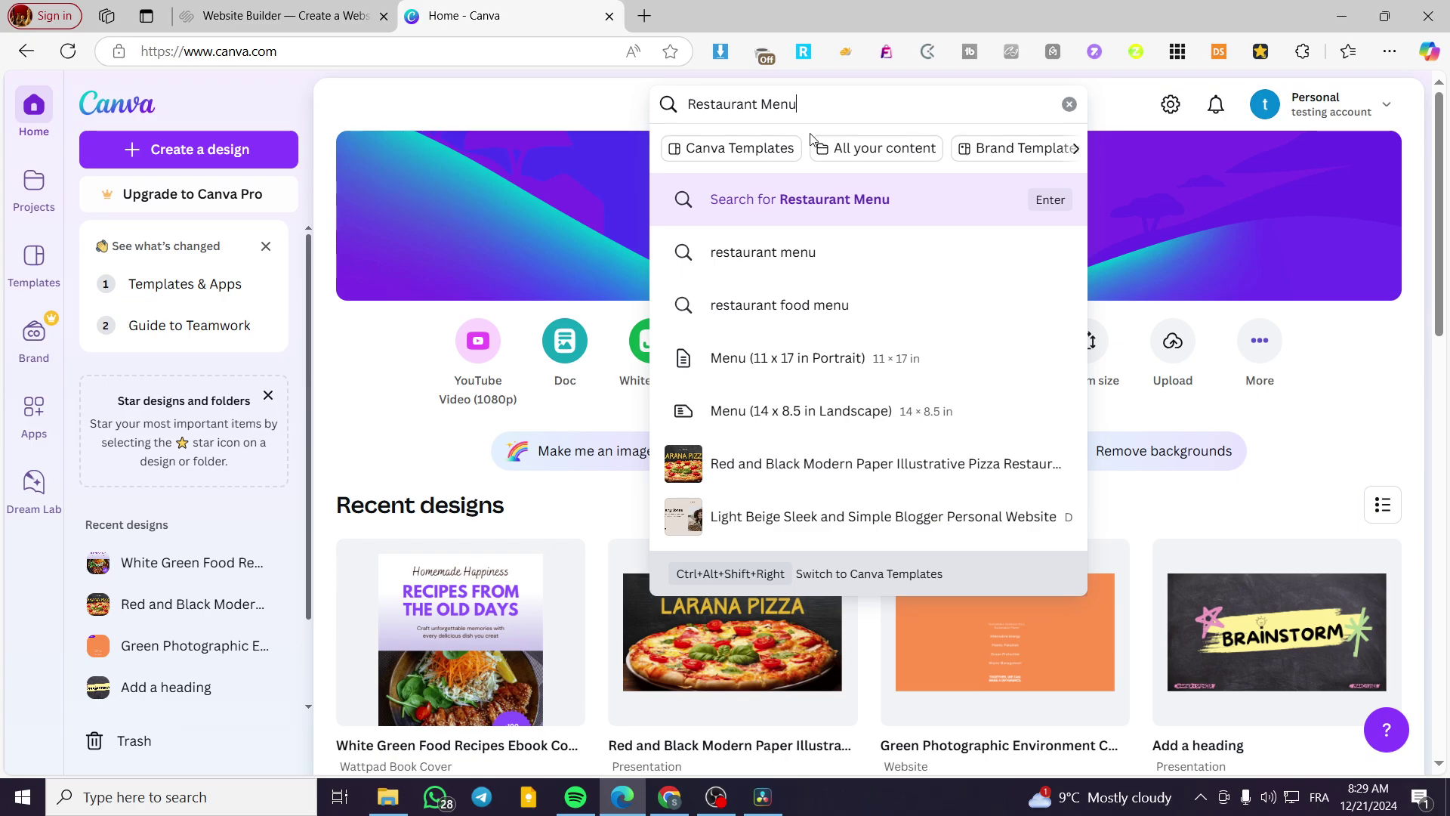
key("Return")
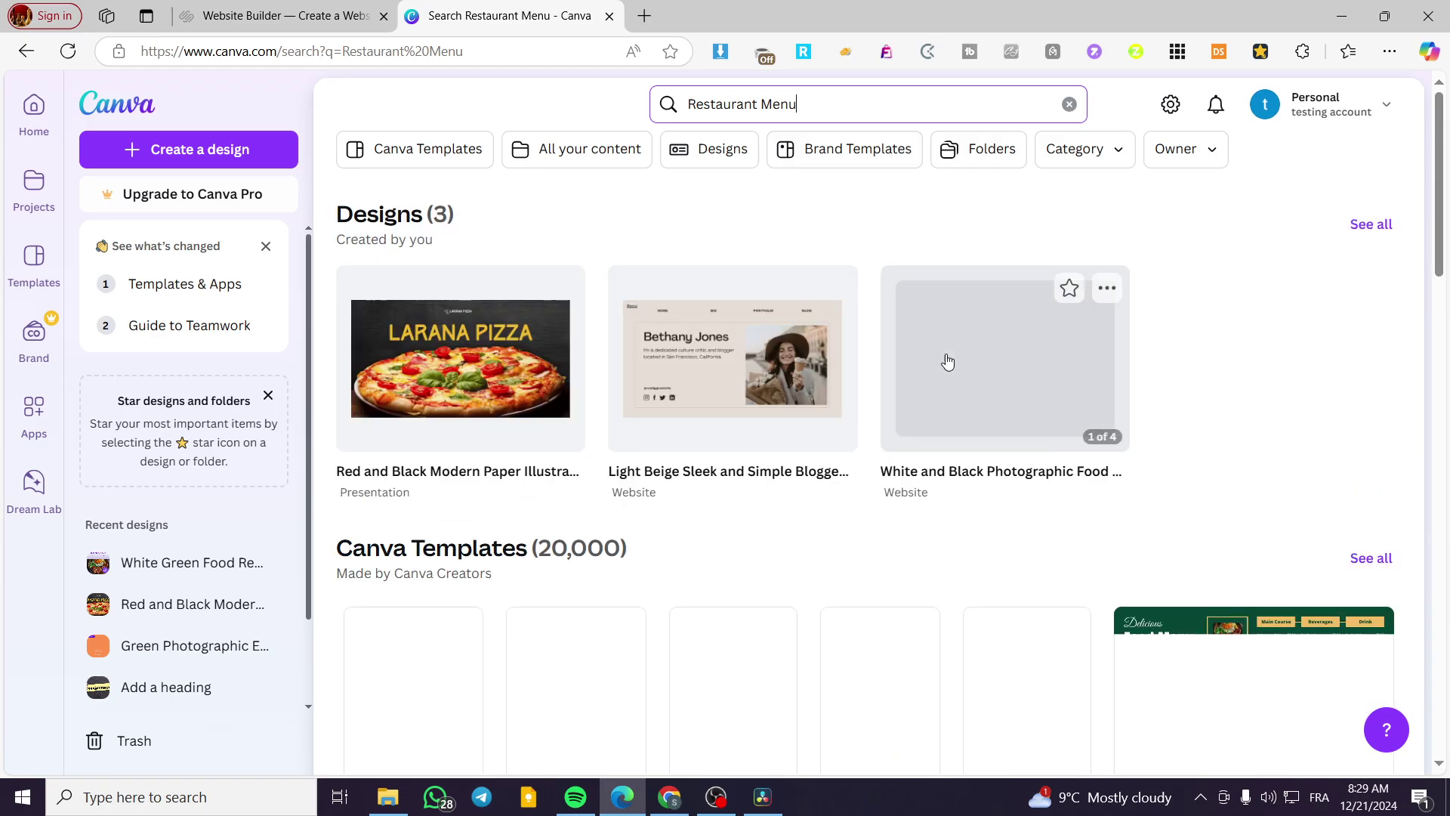
Step: Look through the restaurant menu templates, preview the Black Yellow Restaurant Food Menu, and close the preview
scroll(1254, 293, "down", 4)
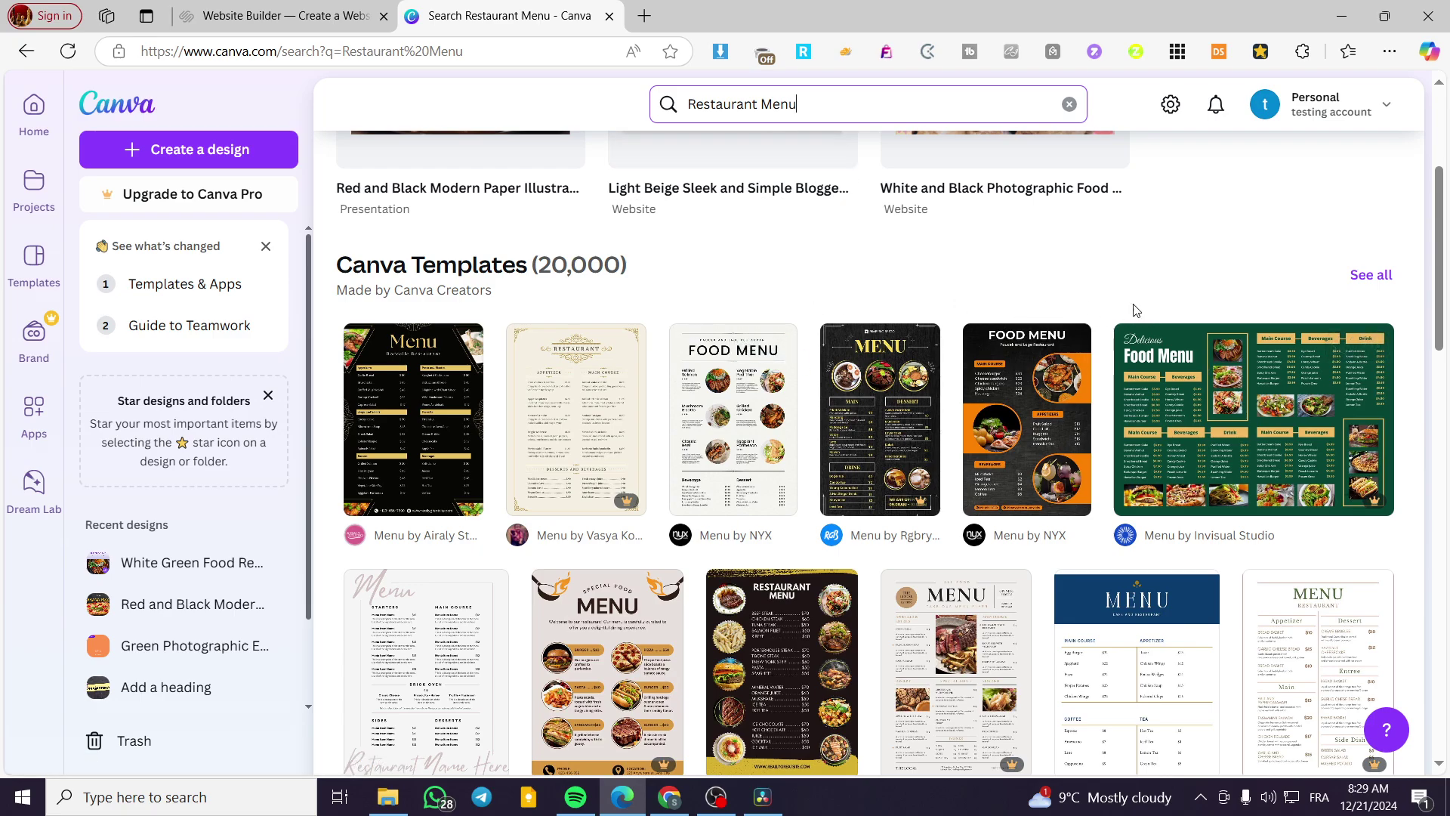
scroll(1004, 284, "down", 1)
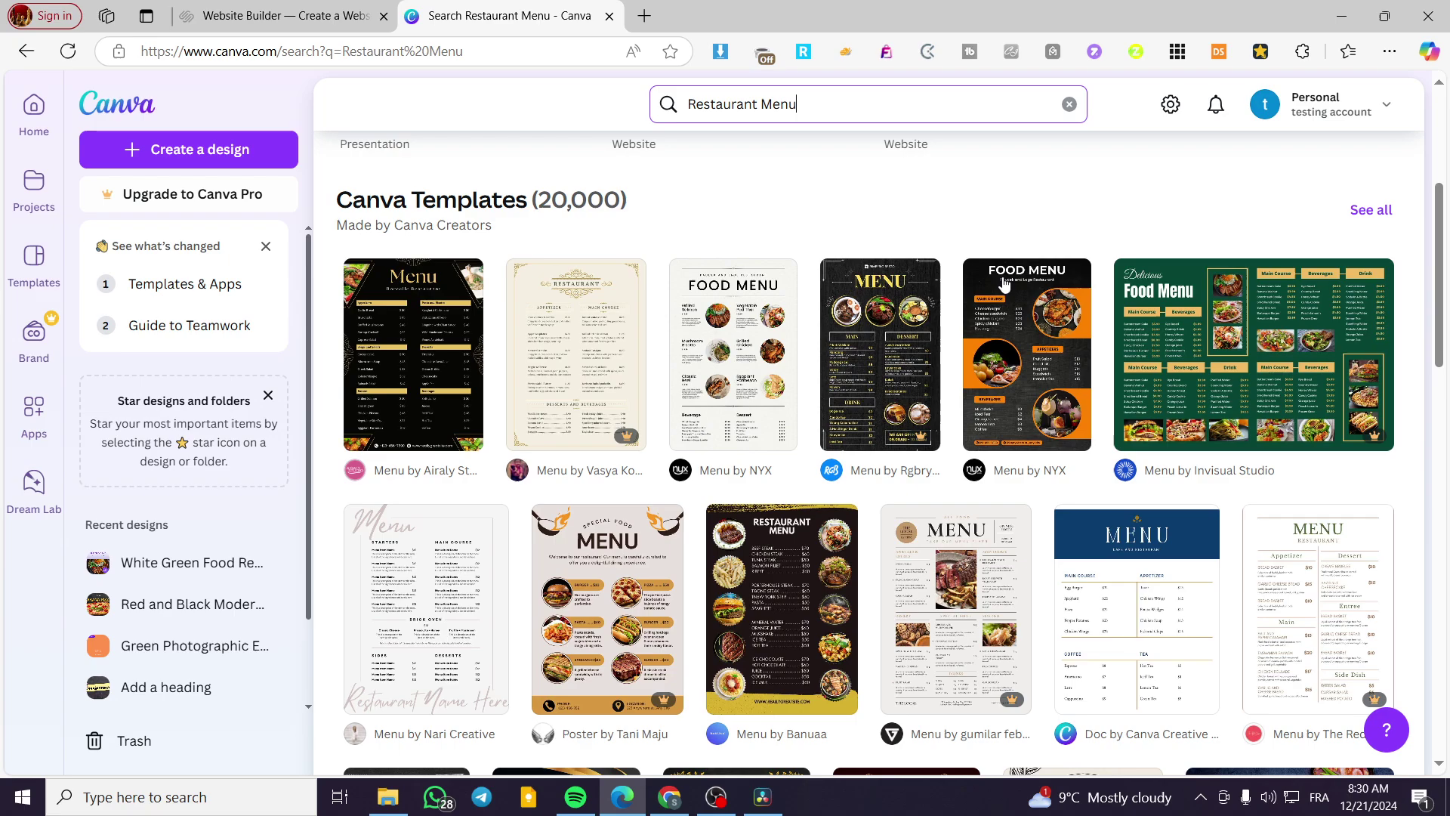
scroll(1004, 284, "down", 5)
scroll(1228, 327, "up", 3)
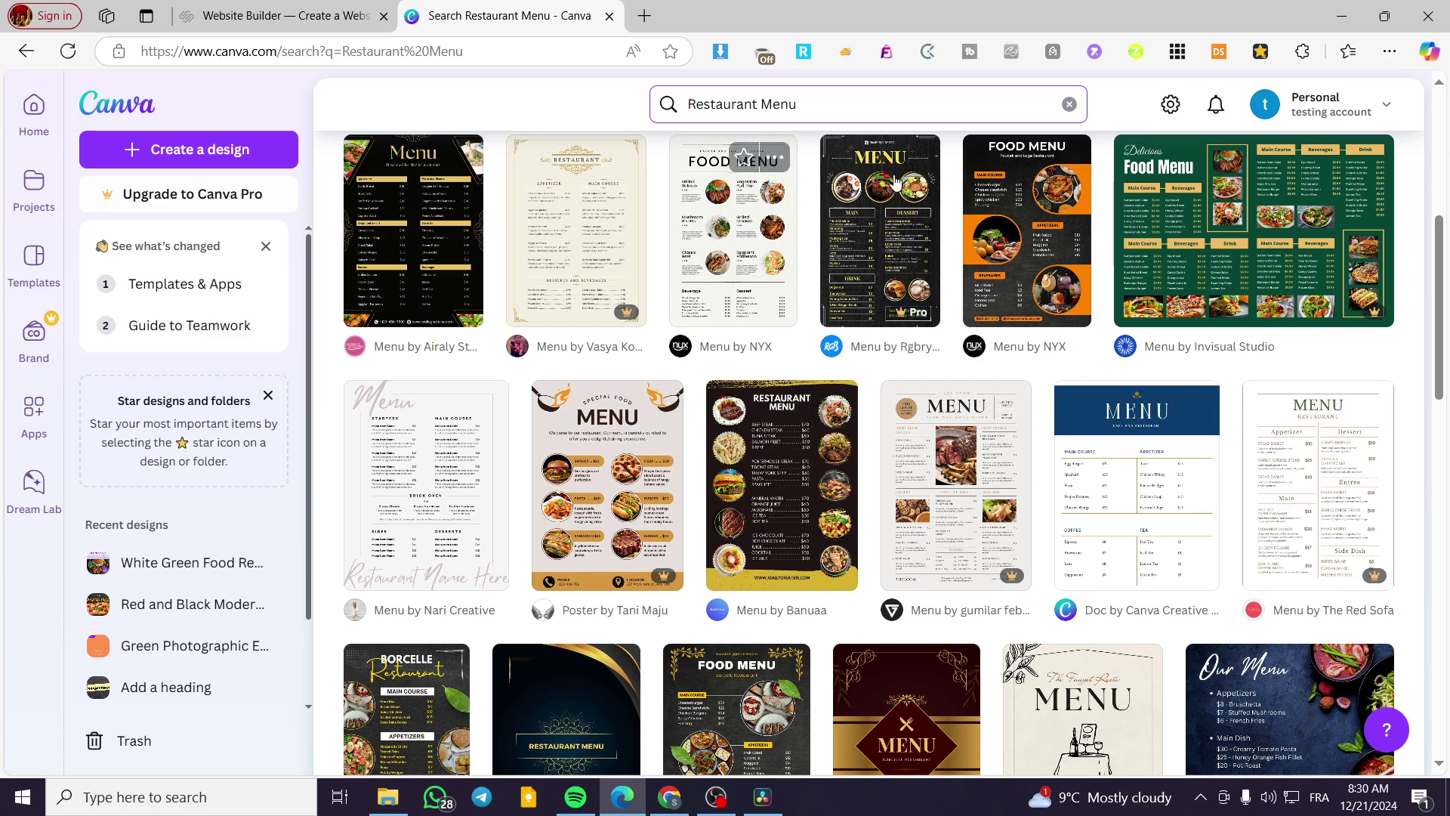
scroll(1018, 252, "down", 2)
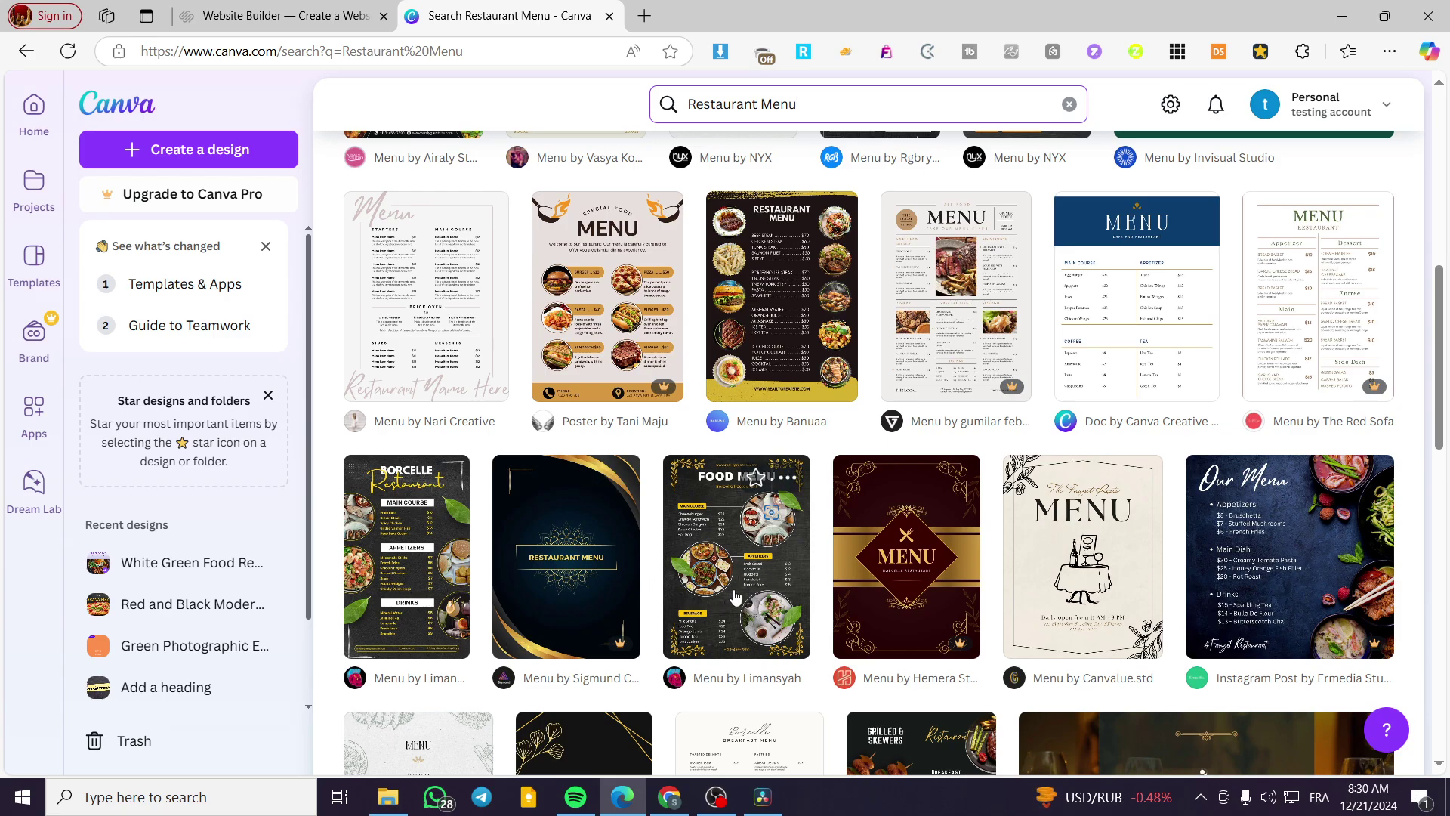
left_click(423, 559)
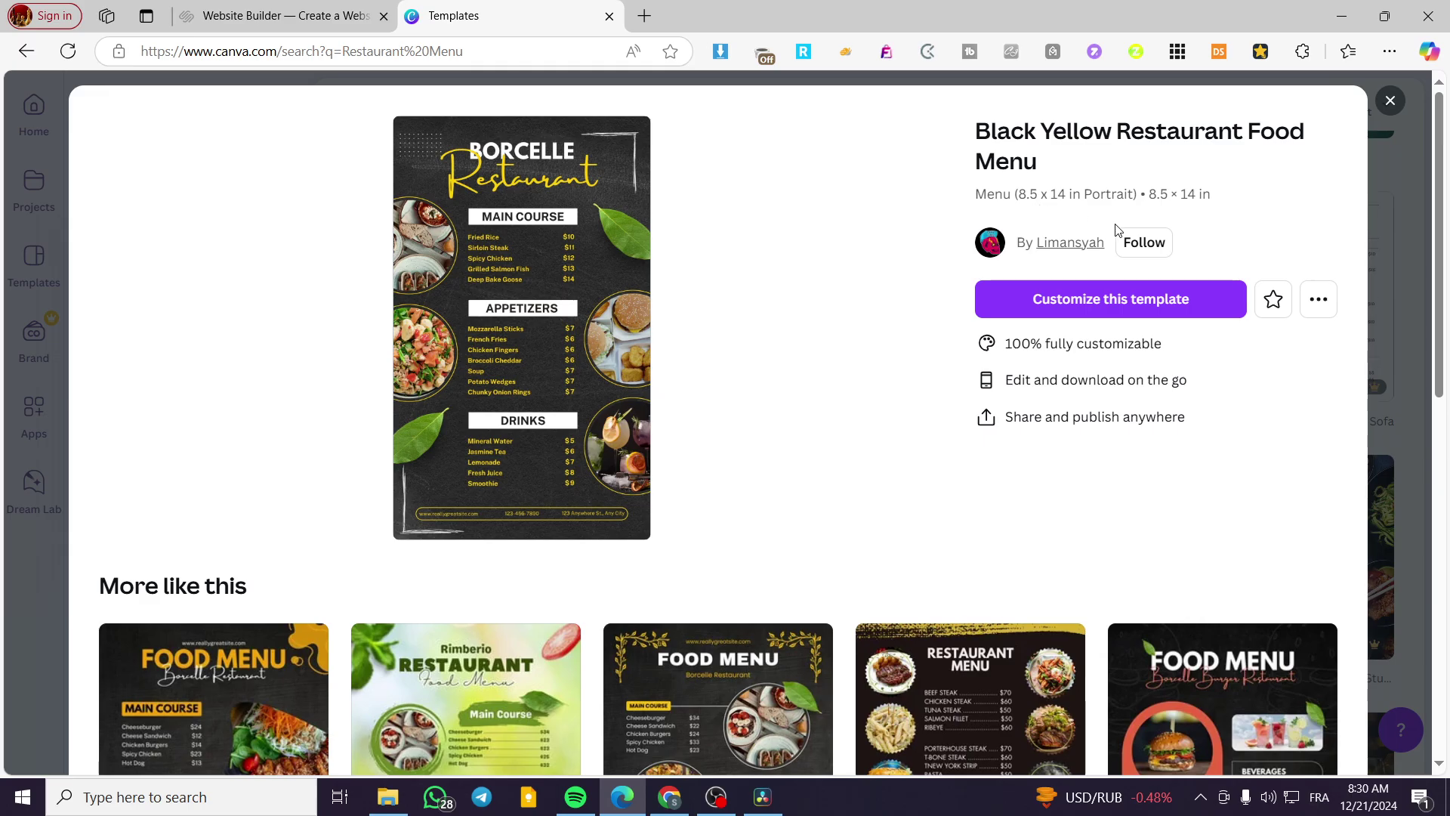
left_click(1389, 316)
Step: Open the Yellow and Black Restaurant Food Menu template for customizing
left_click(775, 551)
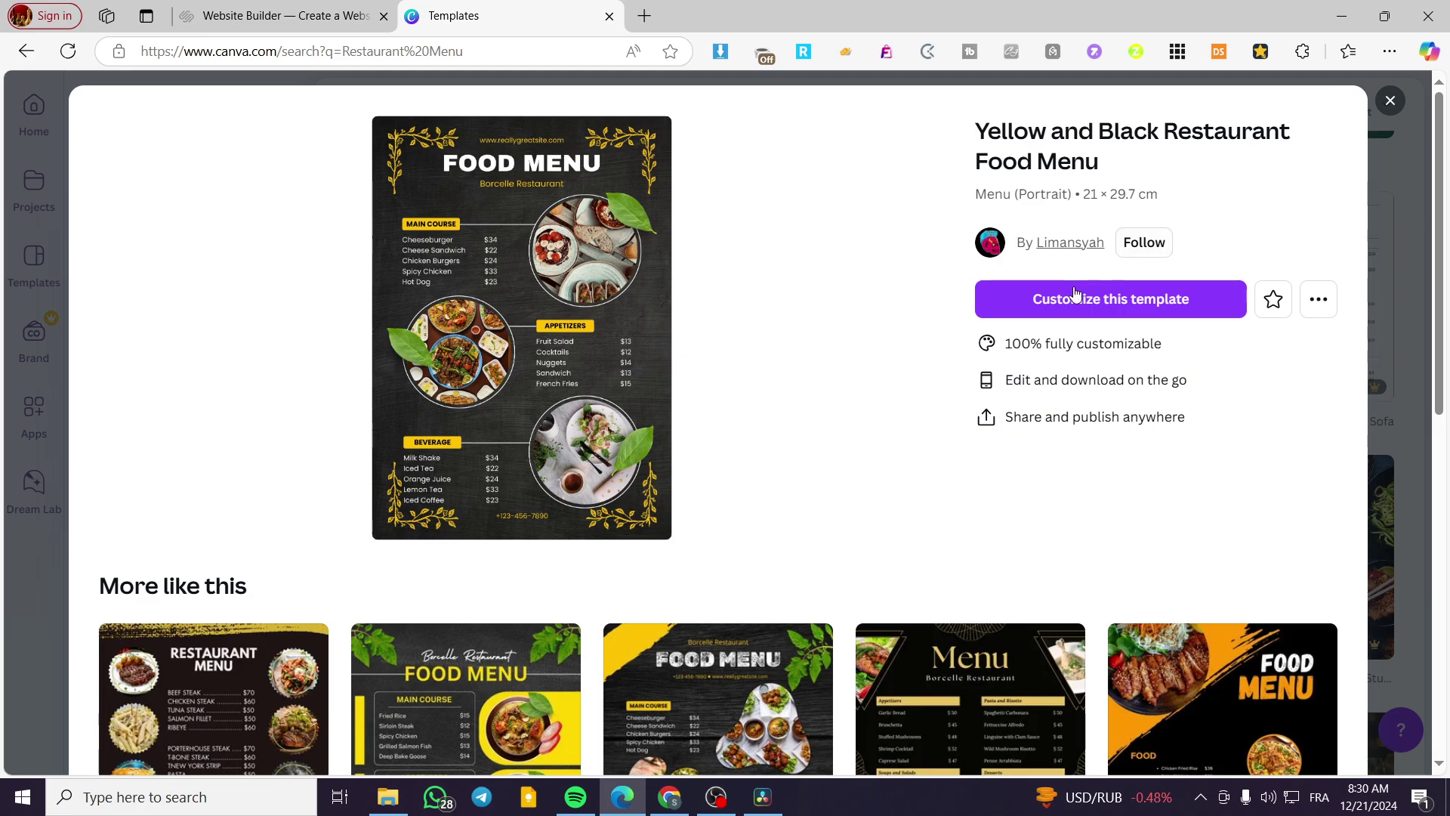
left_click(1123, 302)
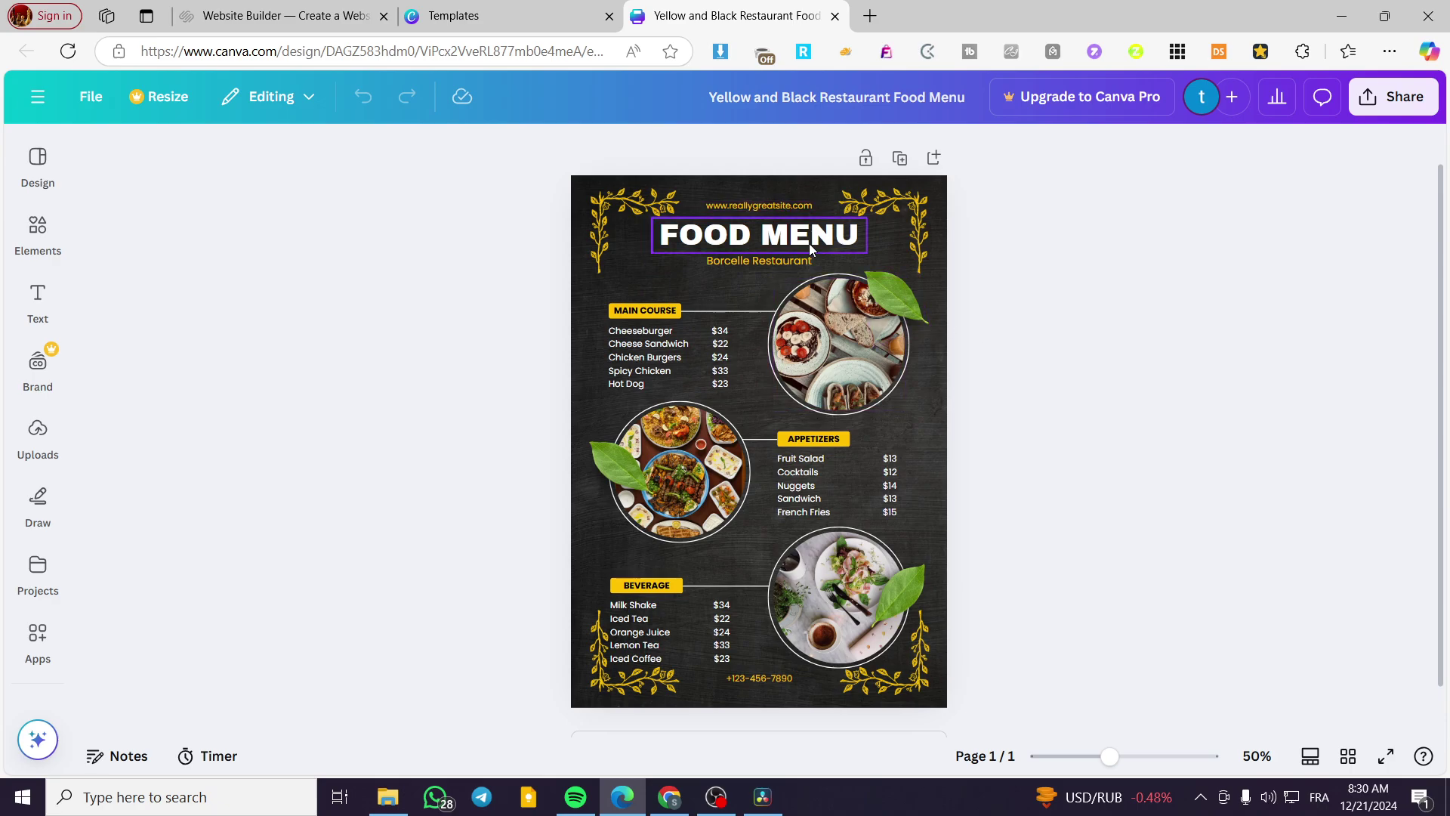
Step: Replace the website address above the FOOD MENU title with "JackSmith Restaurant"
left_click(799, 211)
left_click(799, 211)
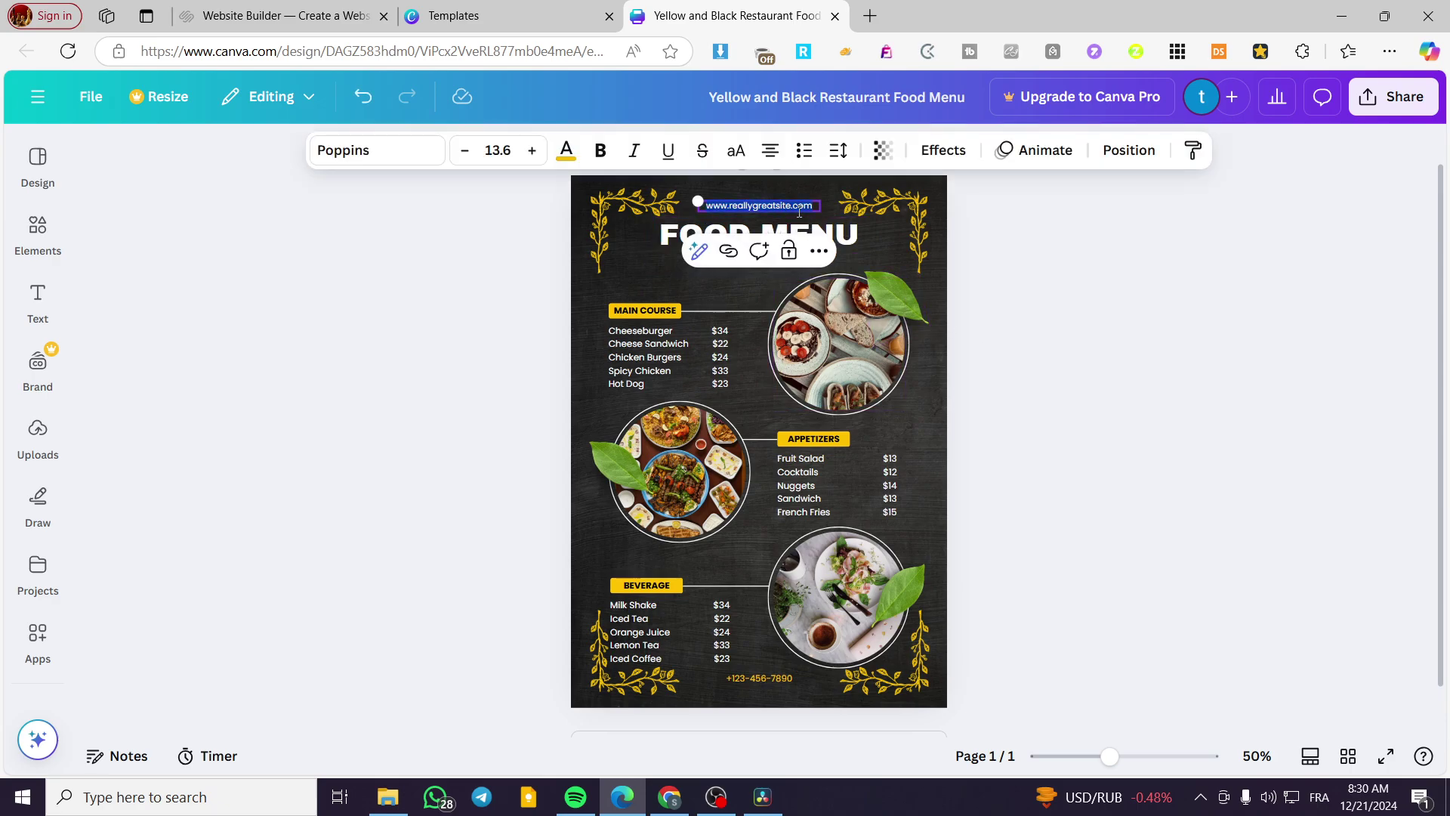
type("Jac")
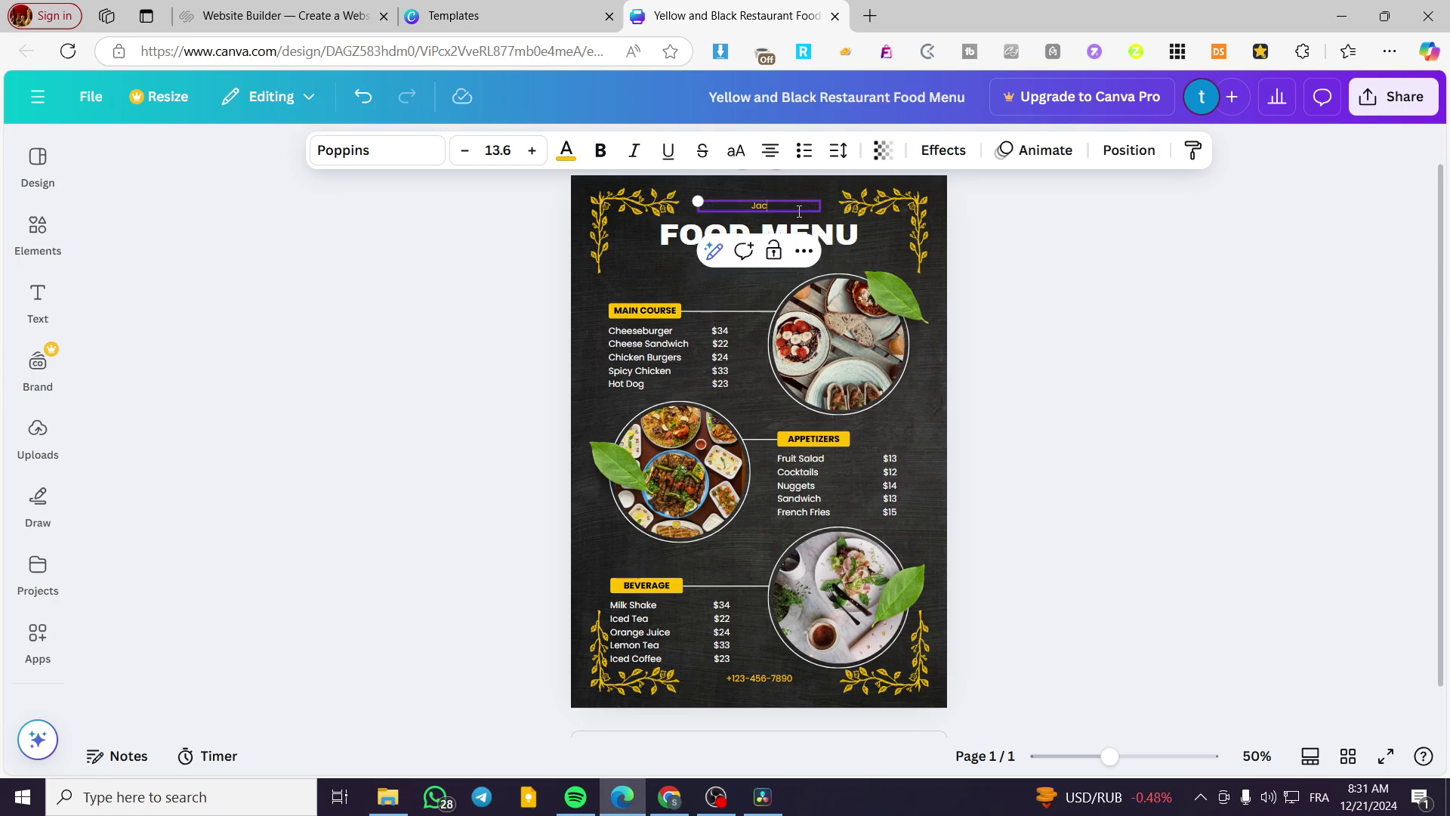
type("kSmith Restaurant")
left_click(993, 350)
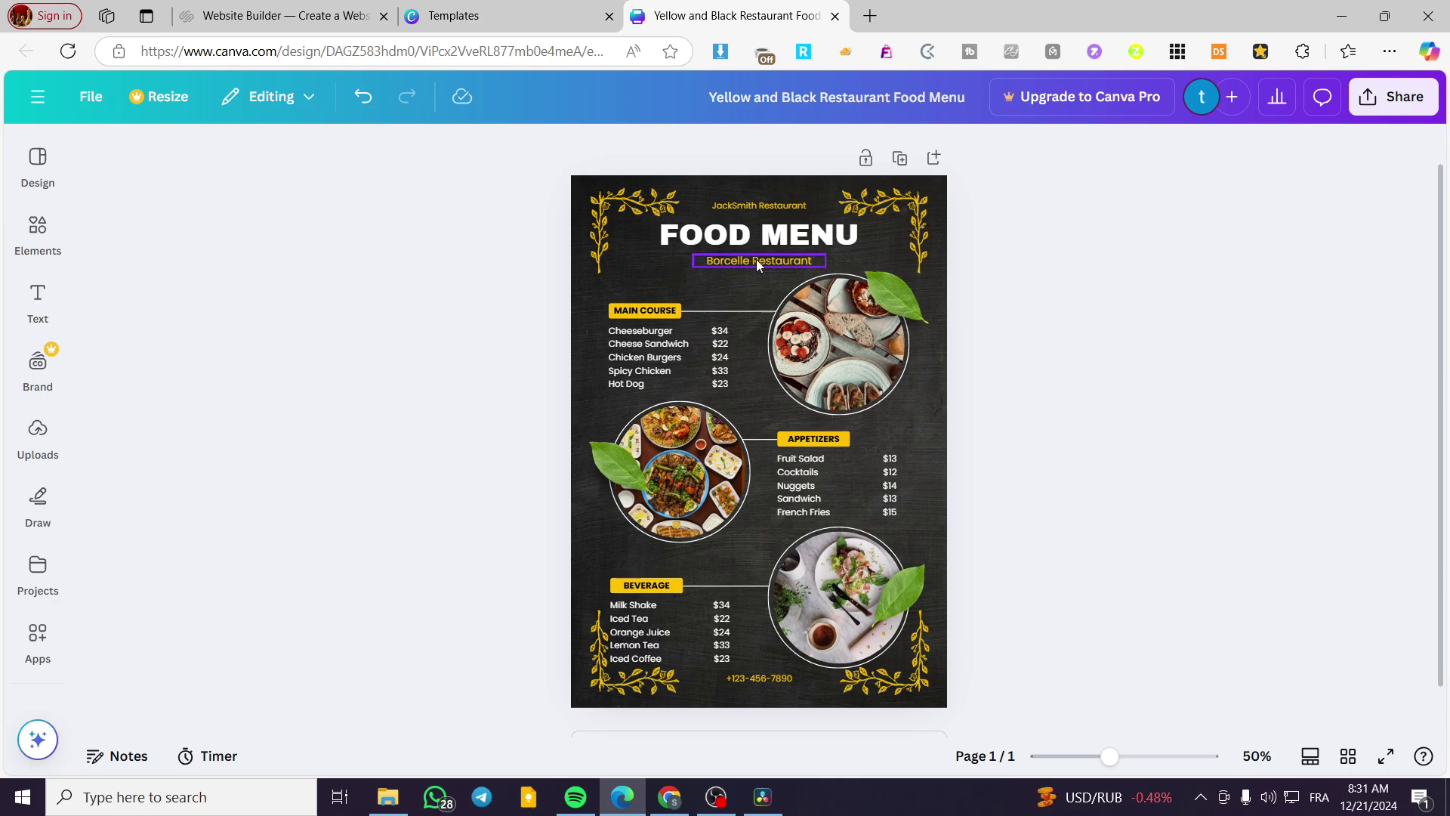
Step: Delete the "Borcelle Restaurant" subtitle below the FOOD MENU title
left_click(800, 259)
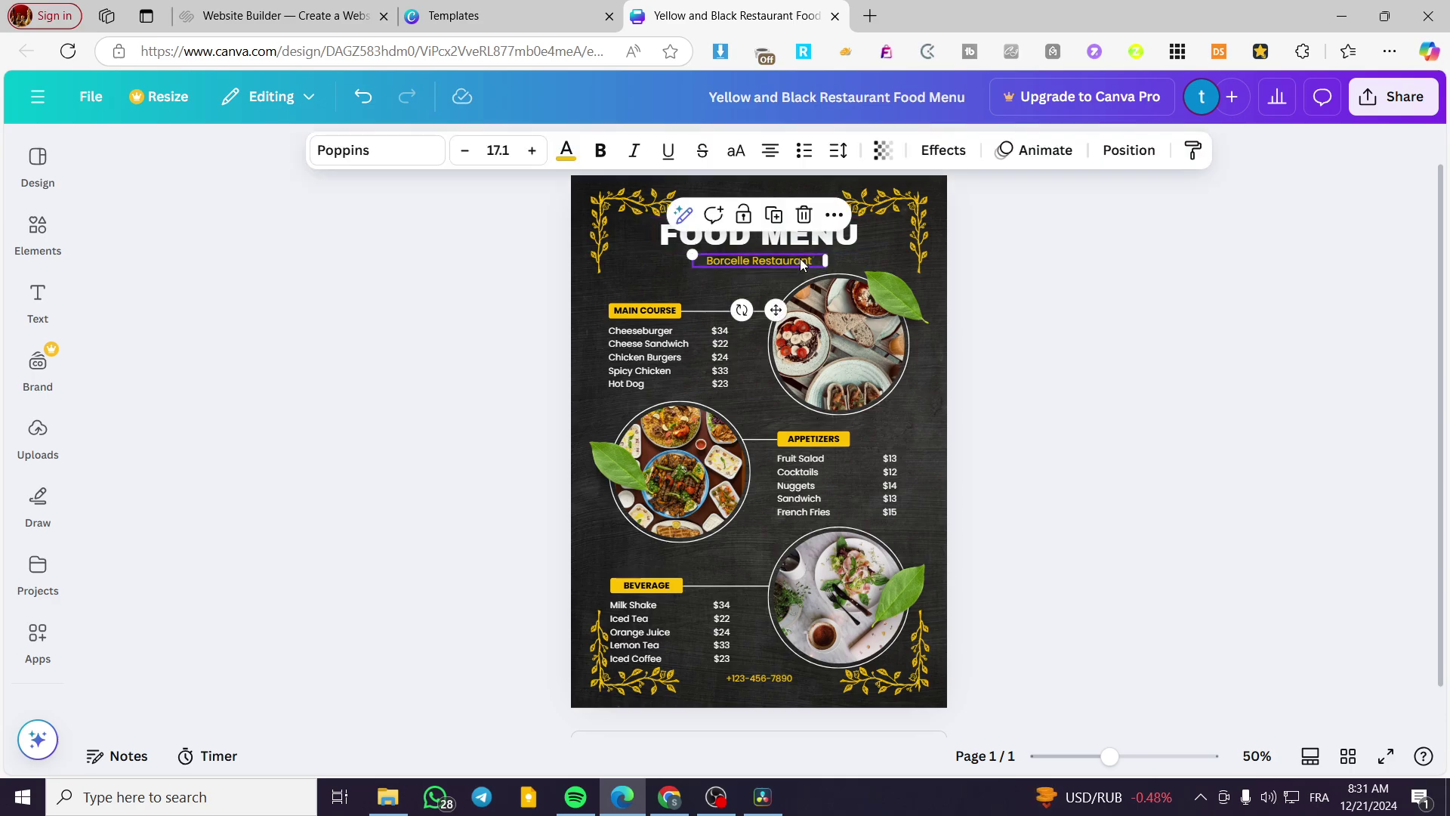
key("Escape")
left_click(797, 208)
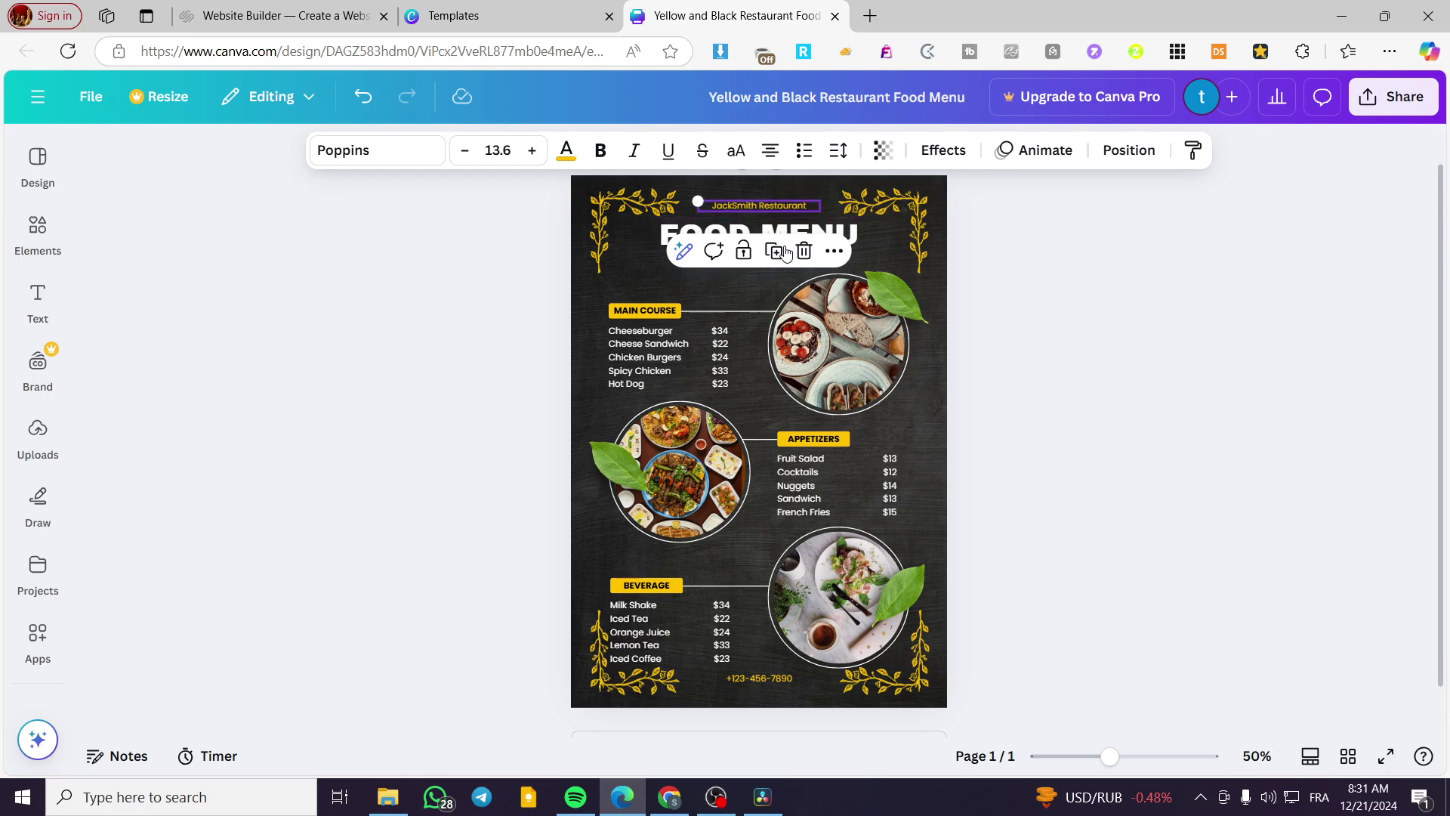
left_click(743, 251)
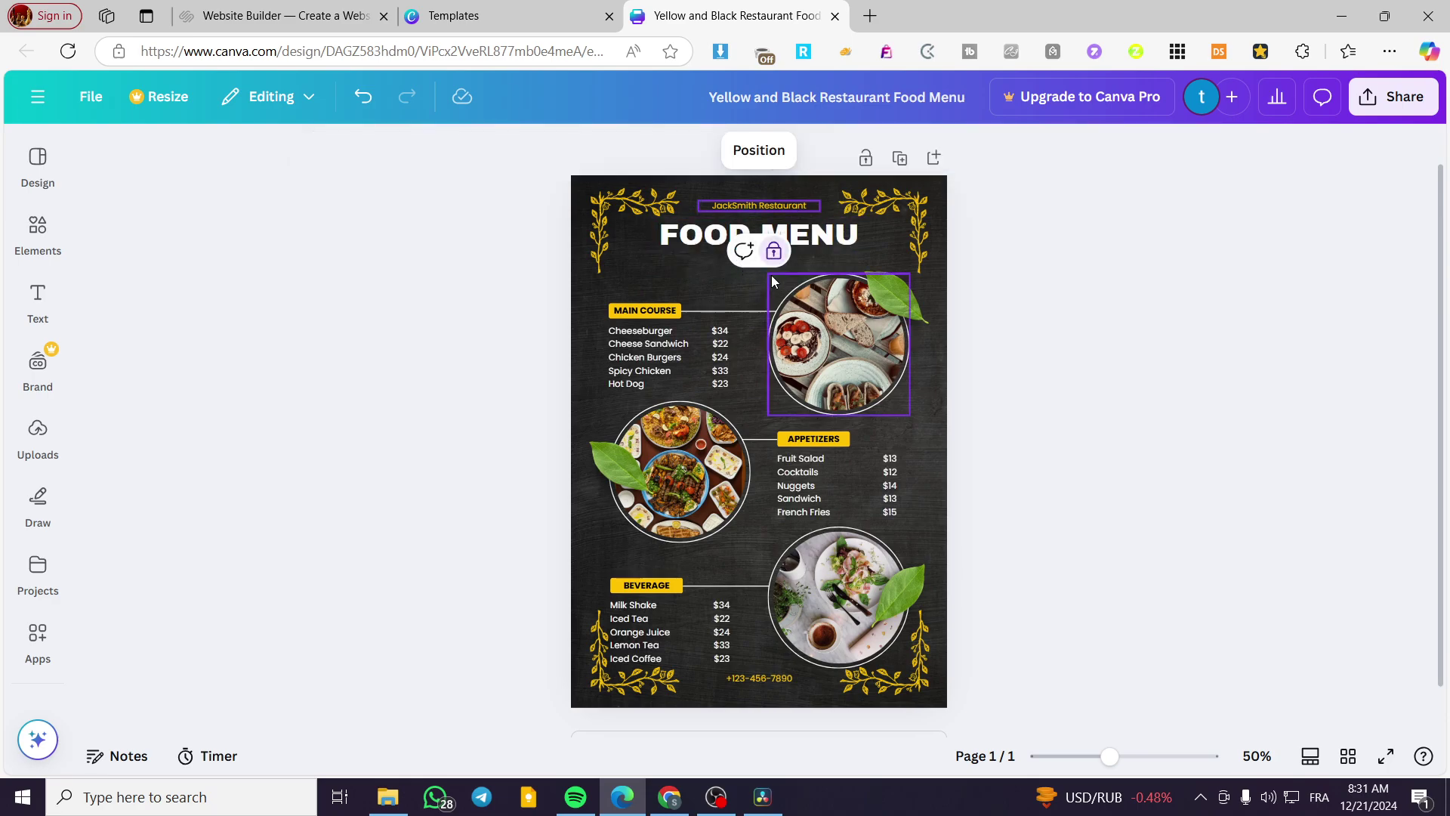
left_click(792, 231)
left_click(781, 205)
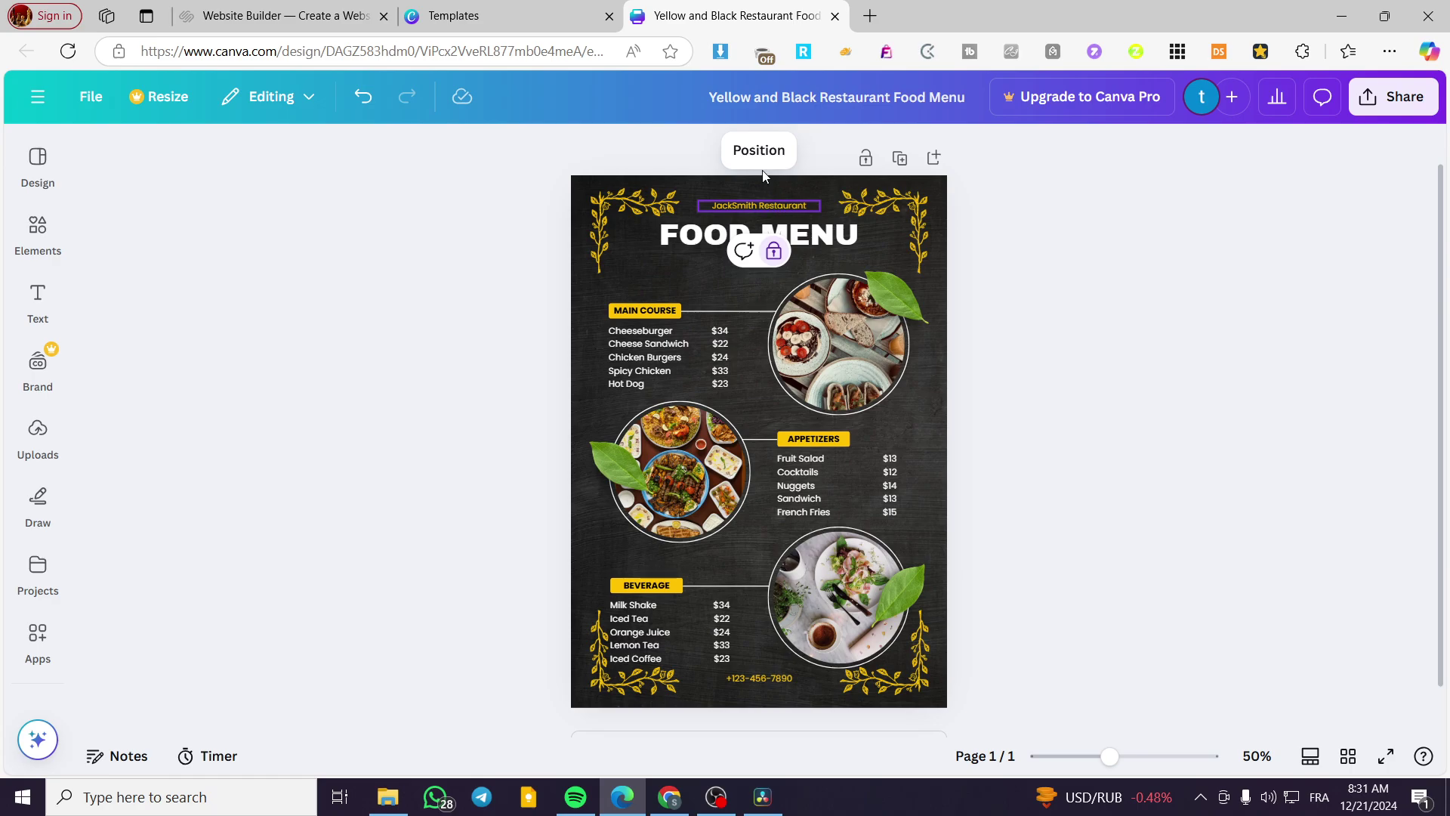
left_click(772, 251)
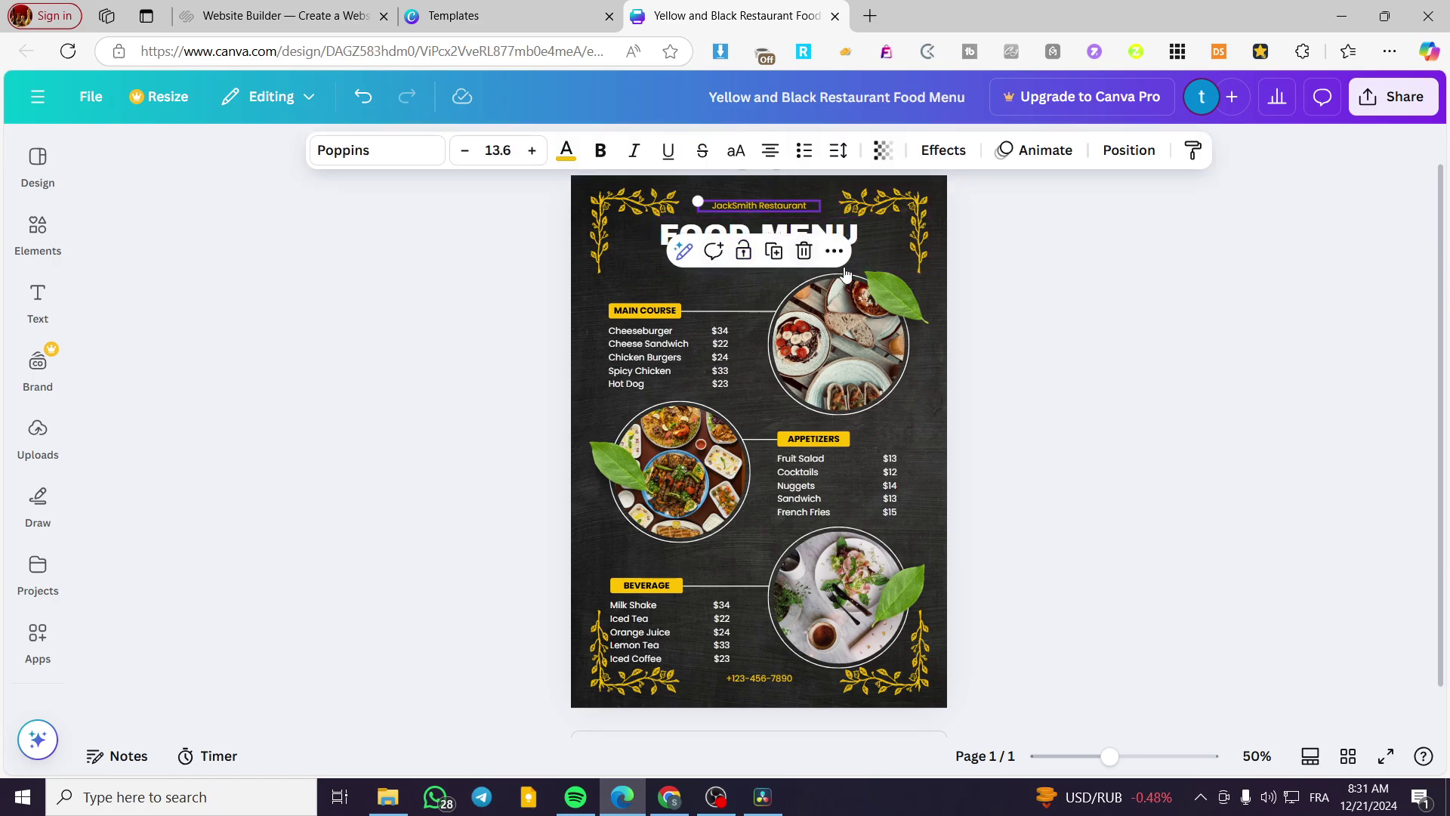
Step: Duplicate the JackSmith Restaurant text and place the copy centred directly below the FOOD MENU title
left_click(774, 251)
mouse_move(801, 257)
left_mouse_down()
mouse_move(792, 247)
mouse_move(788, 261)
left_mouse_up()
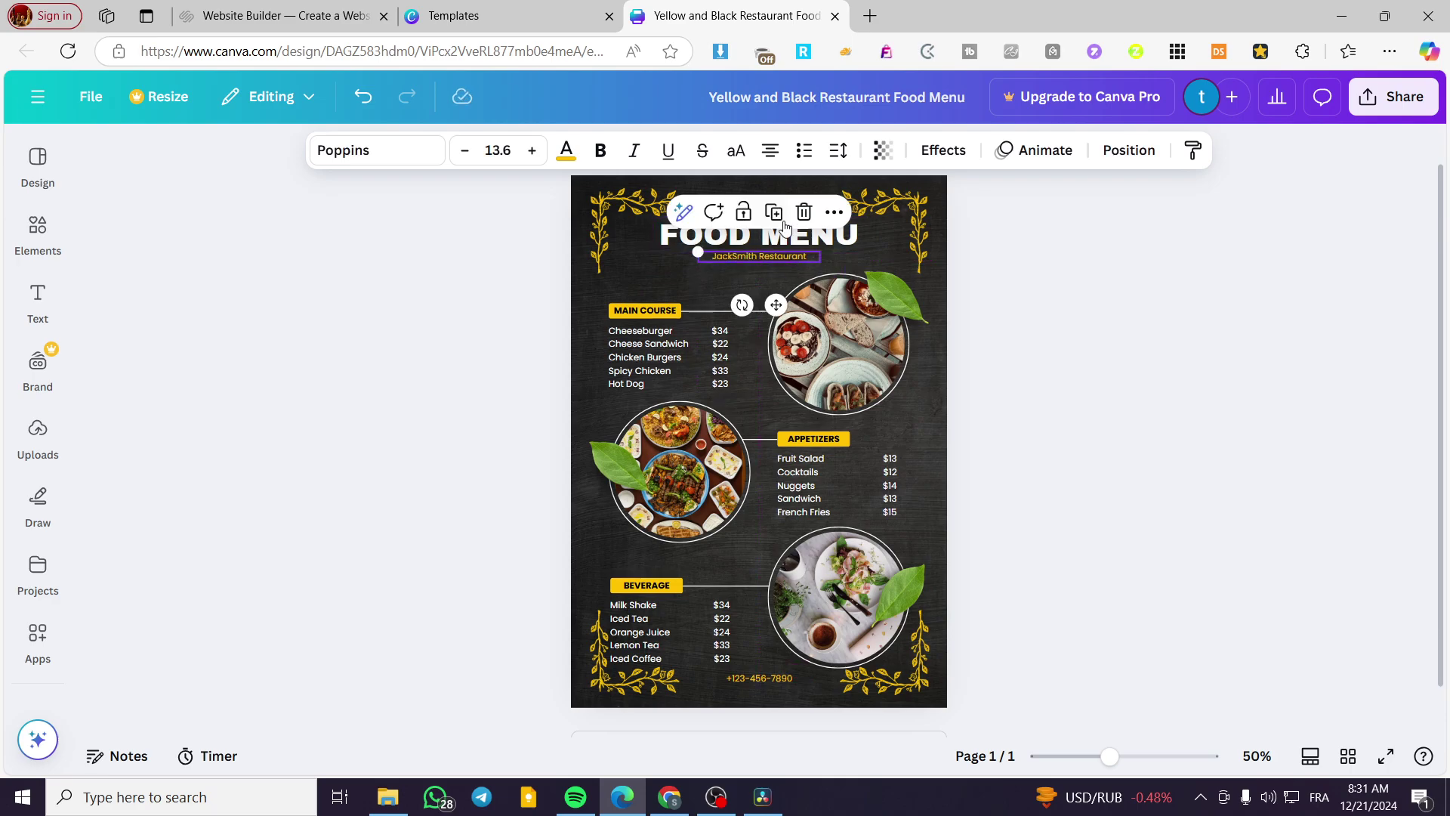
Step: Increase the font size of the restaurant name below the title to 17.6 and widen its text box to fit one line
left_click(532, 150)
left_click(532, 150)
left_click(532, 151)
left_click(532, 150)
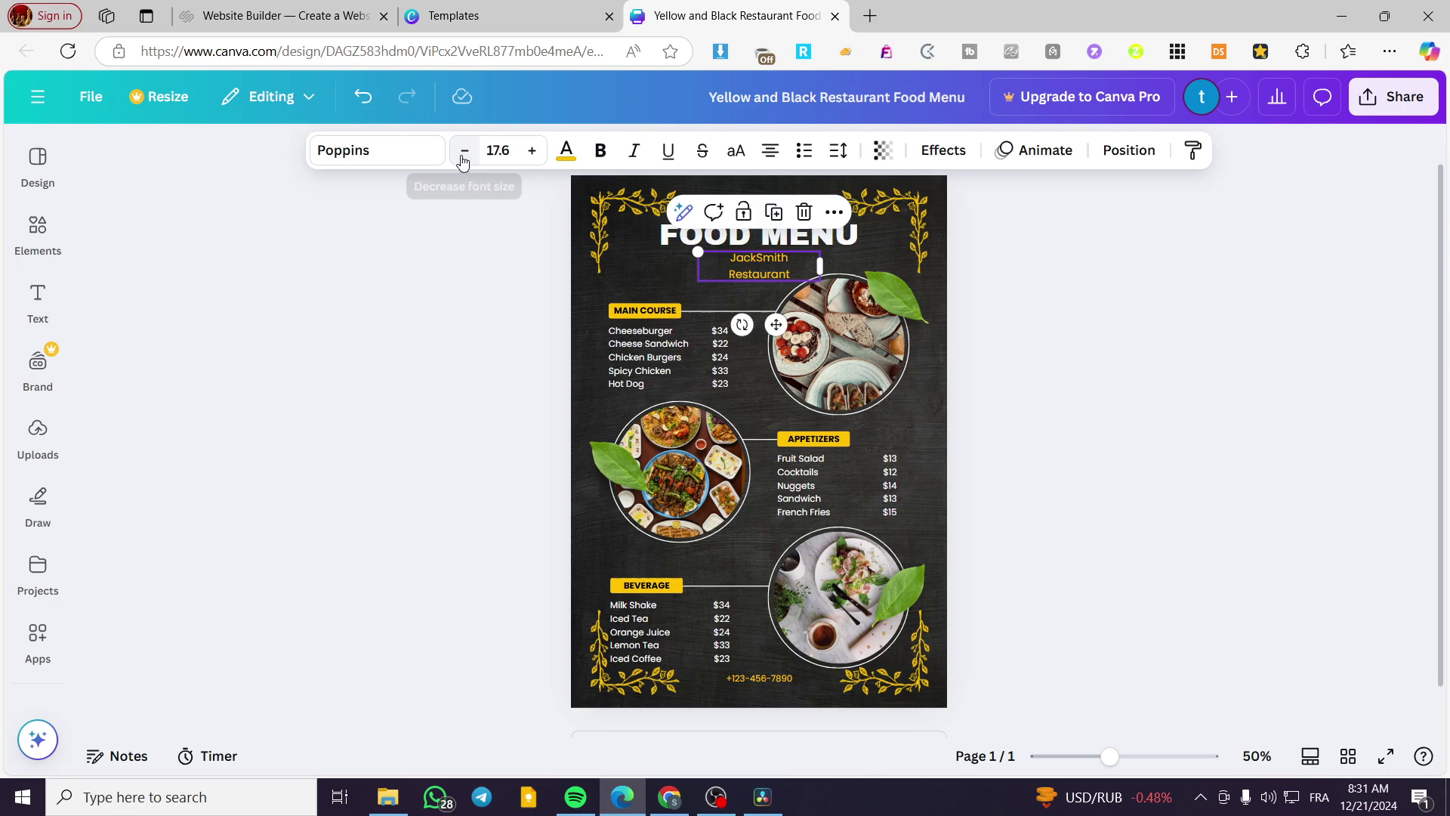
left_click_drag(820, 265, 784, 256)
left_click(1054, 304)
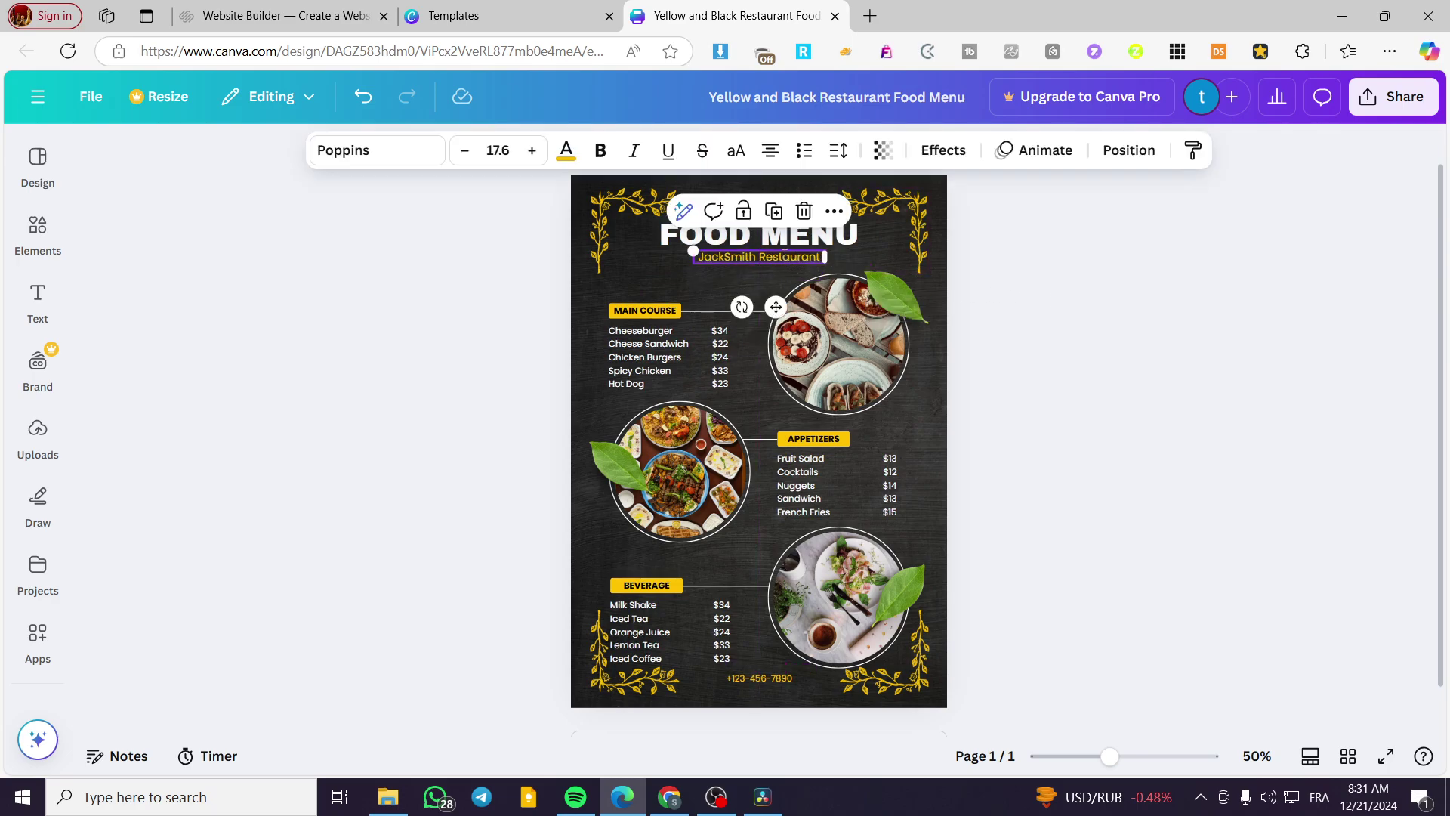
Step: Make the restaurant name below the FOOD MENU title bold
double_click(785, 256)
left_click(601, 150)
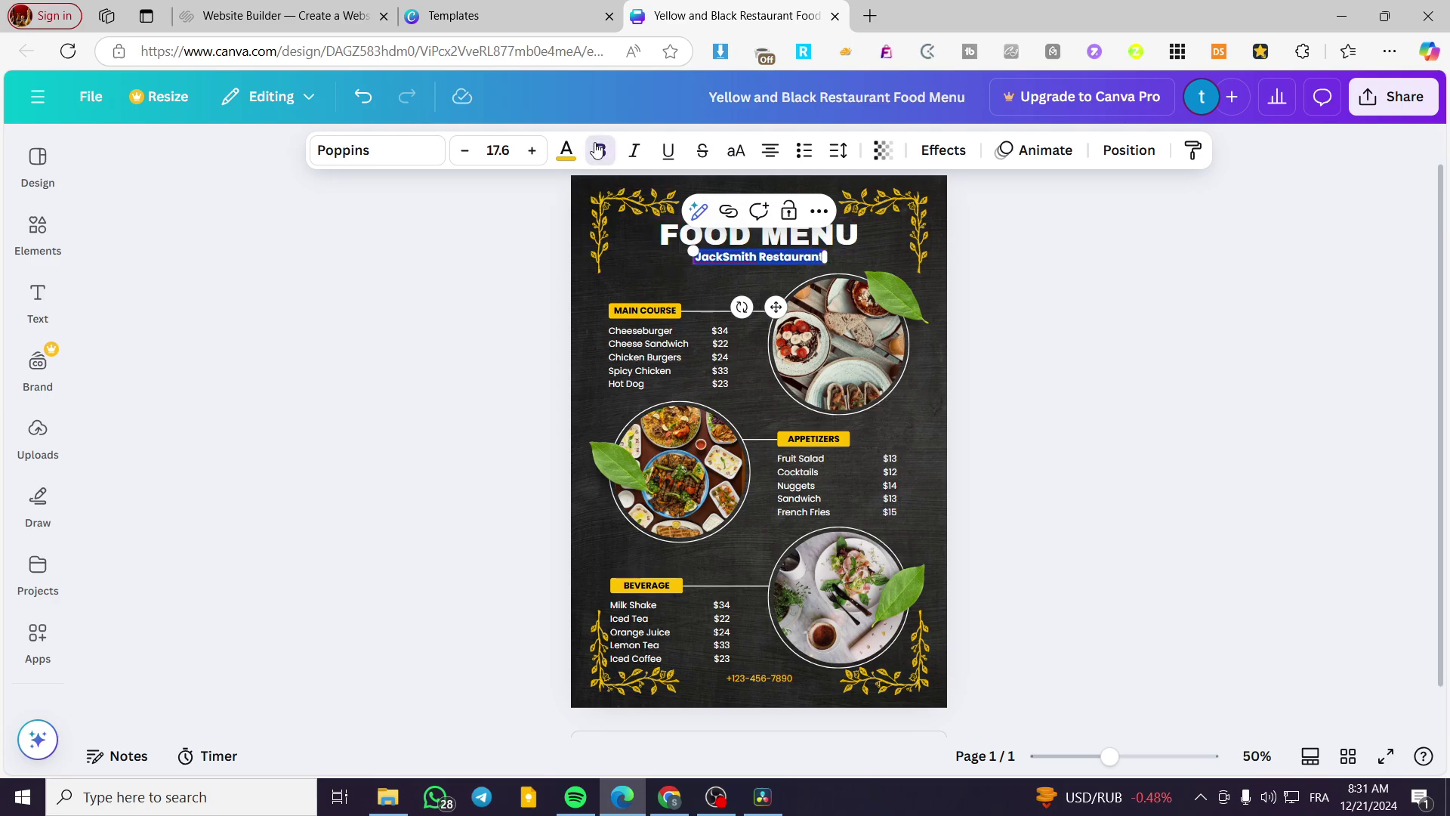
left_click(1062, 327)
Step: Remove the original JackSmith Restaurant text above the FOOD MENU title
left_click(782, 207)
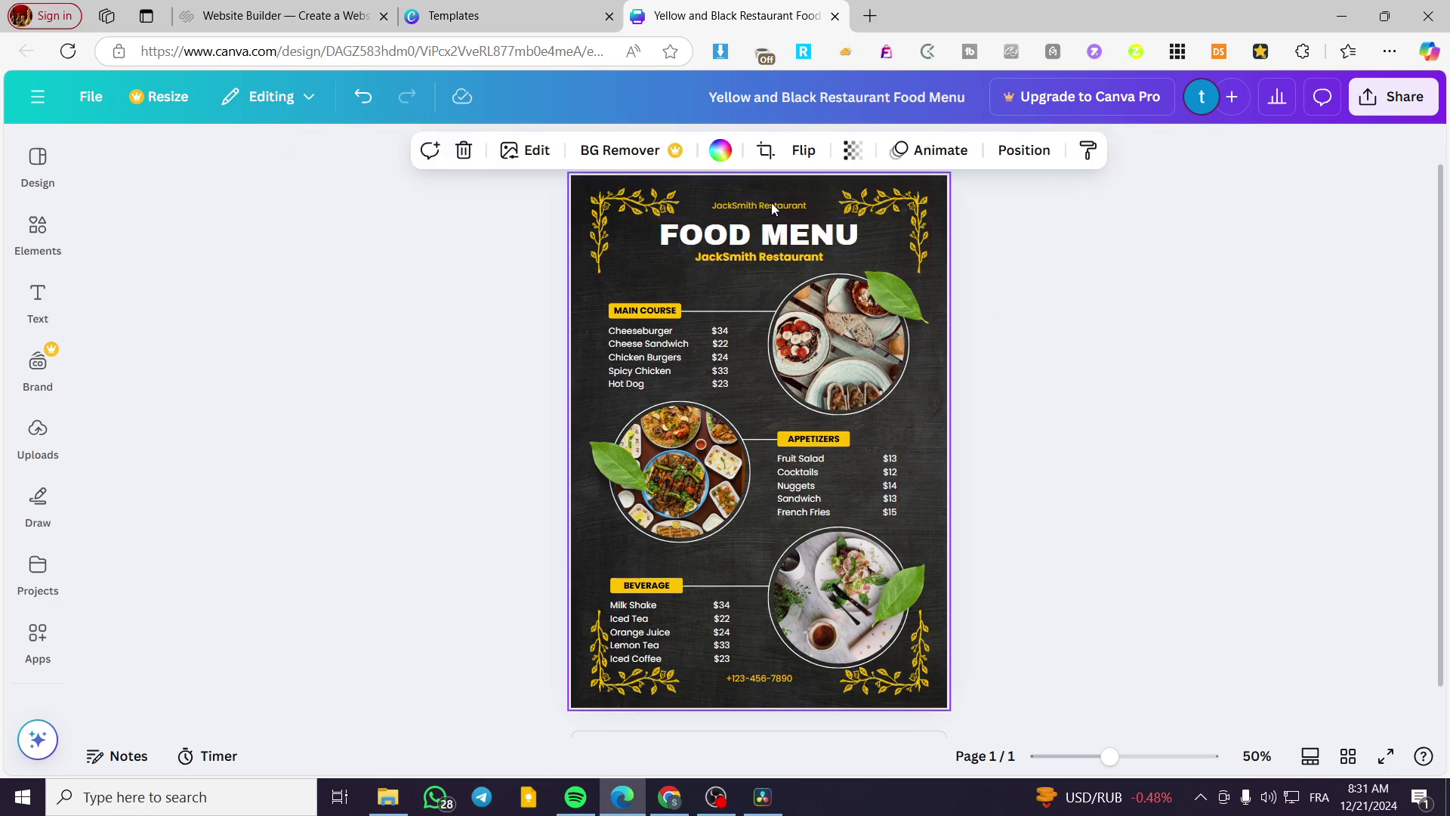
left_click(1066, 284)
left_click_drag(776, 202, 1085, 293)
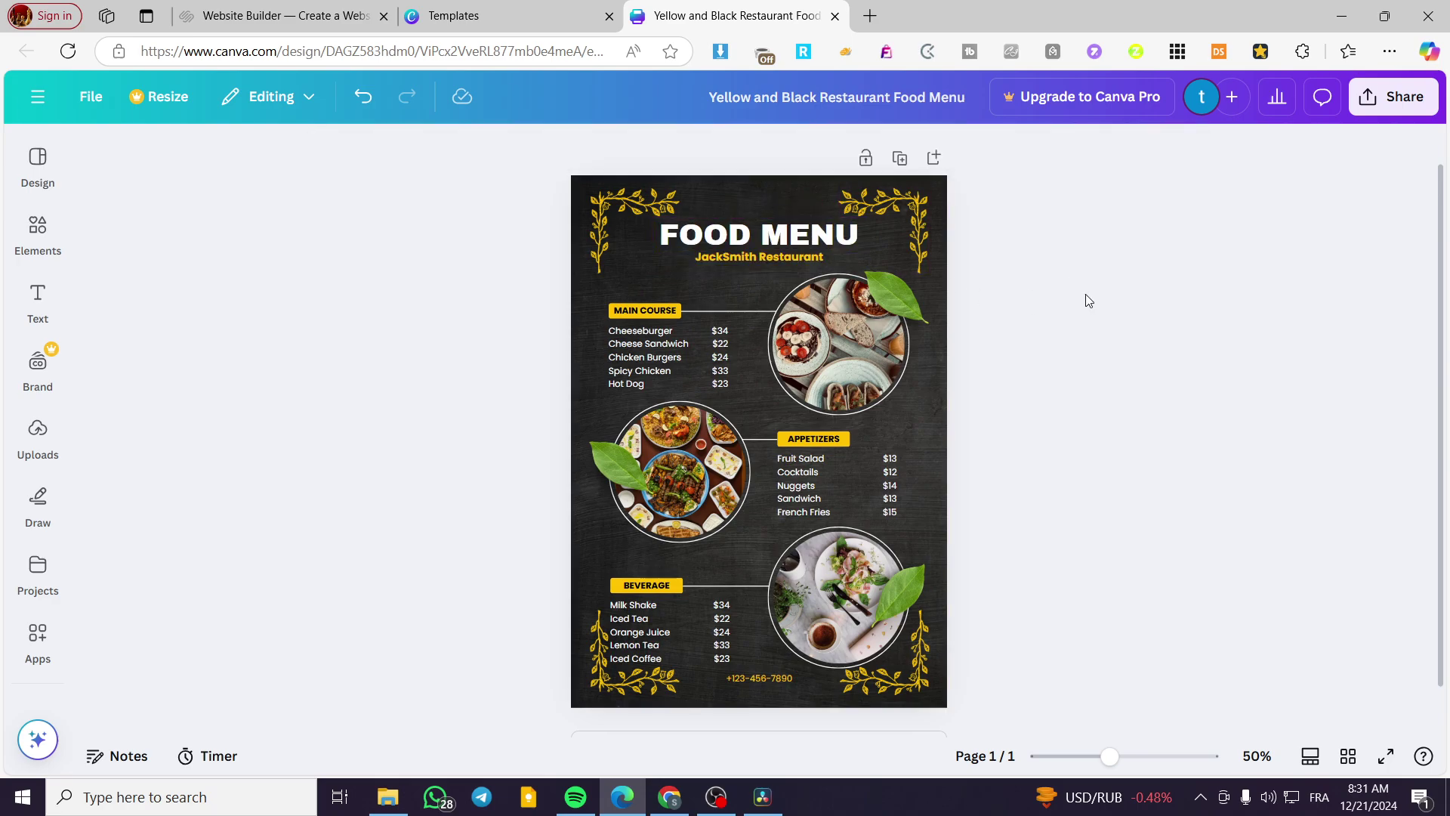
left_click(733, 198)
right_click(710, 203)
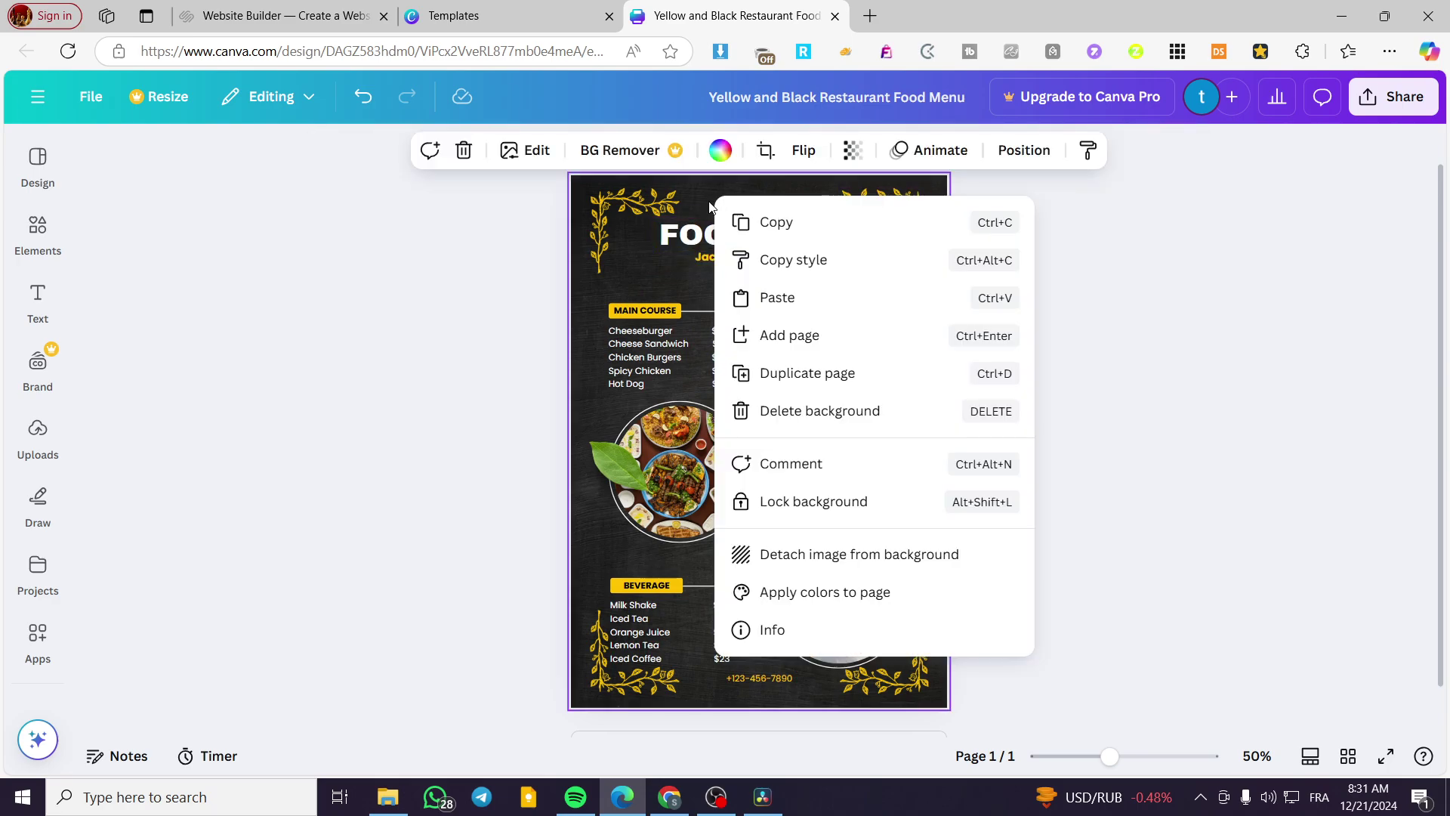
left_click(710, 205)
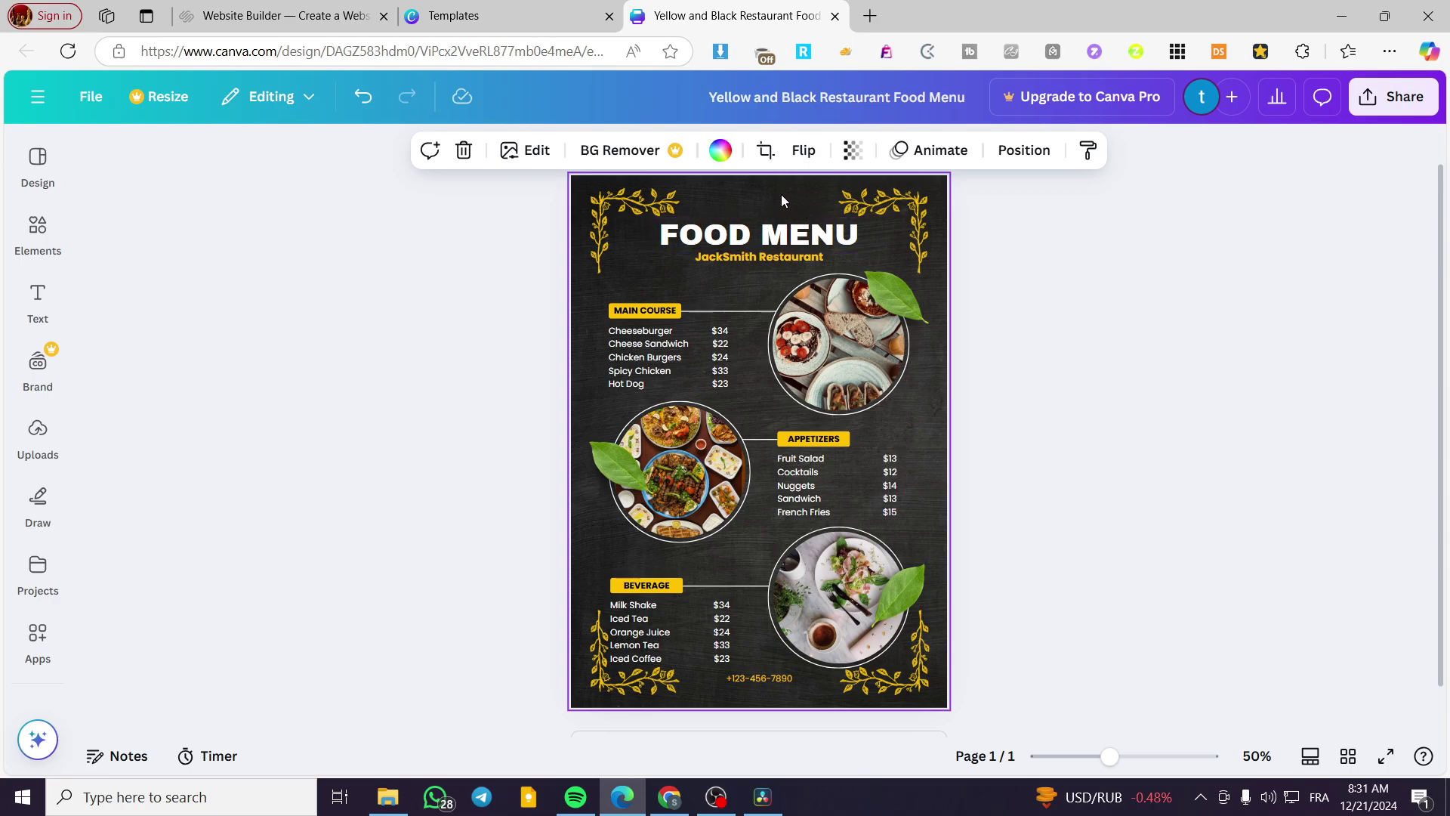
Step: Change the MAIN COURSE section heading to "MAIN ENTRY"
left_click(659, 311)
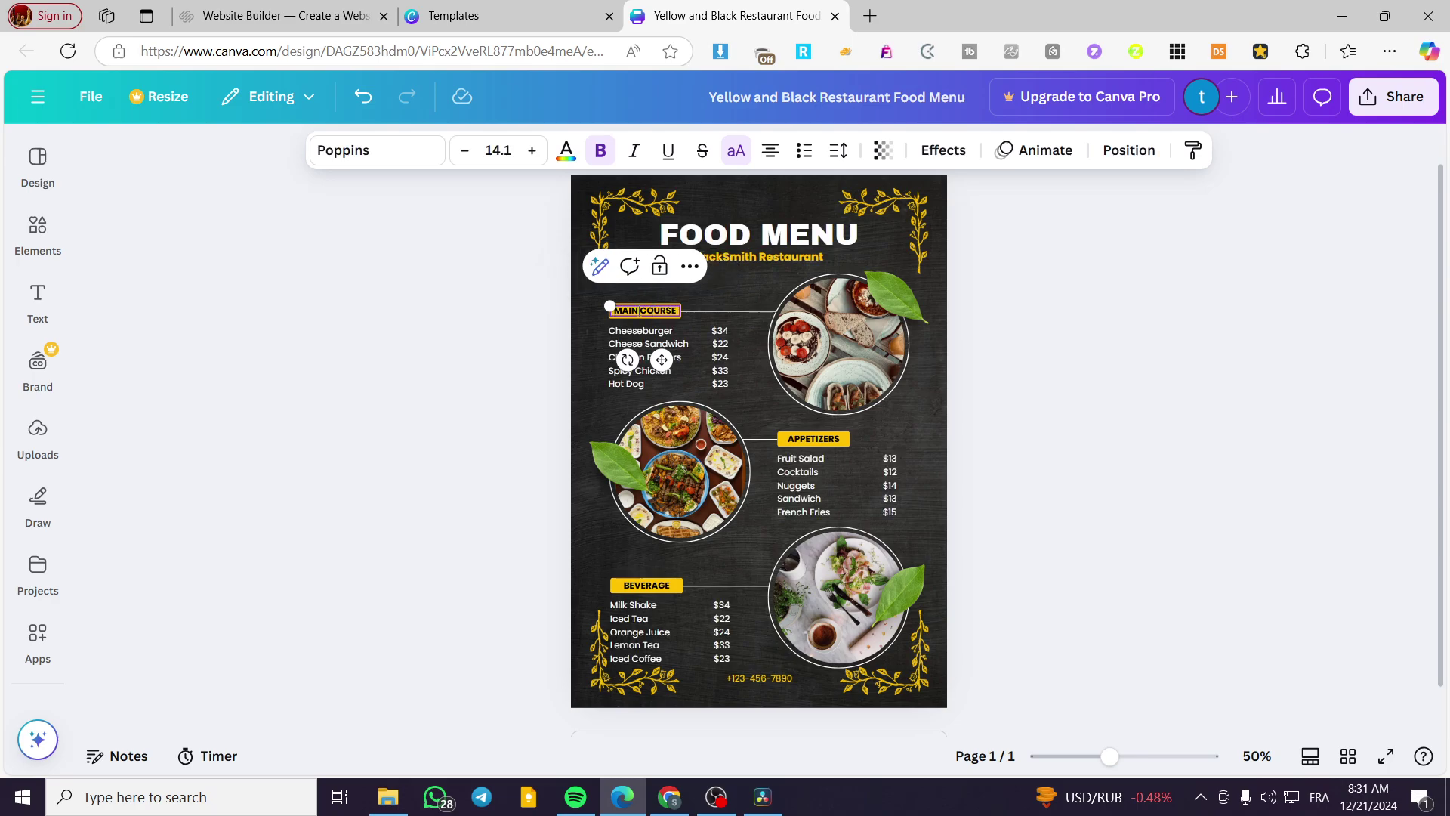
key("shift+Right")
key("shift+Right")
key("shift+Right")
key("shift+Right")
key("shift+Right")
key("shift+Right")
type("ENTRY")
left_click(1023, 355)
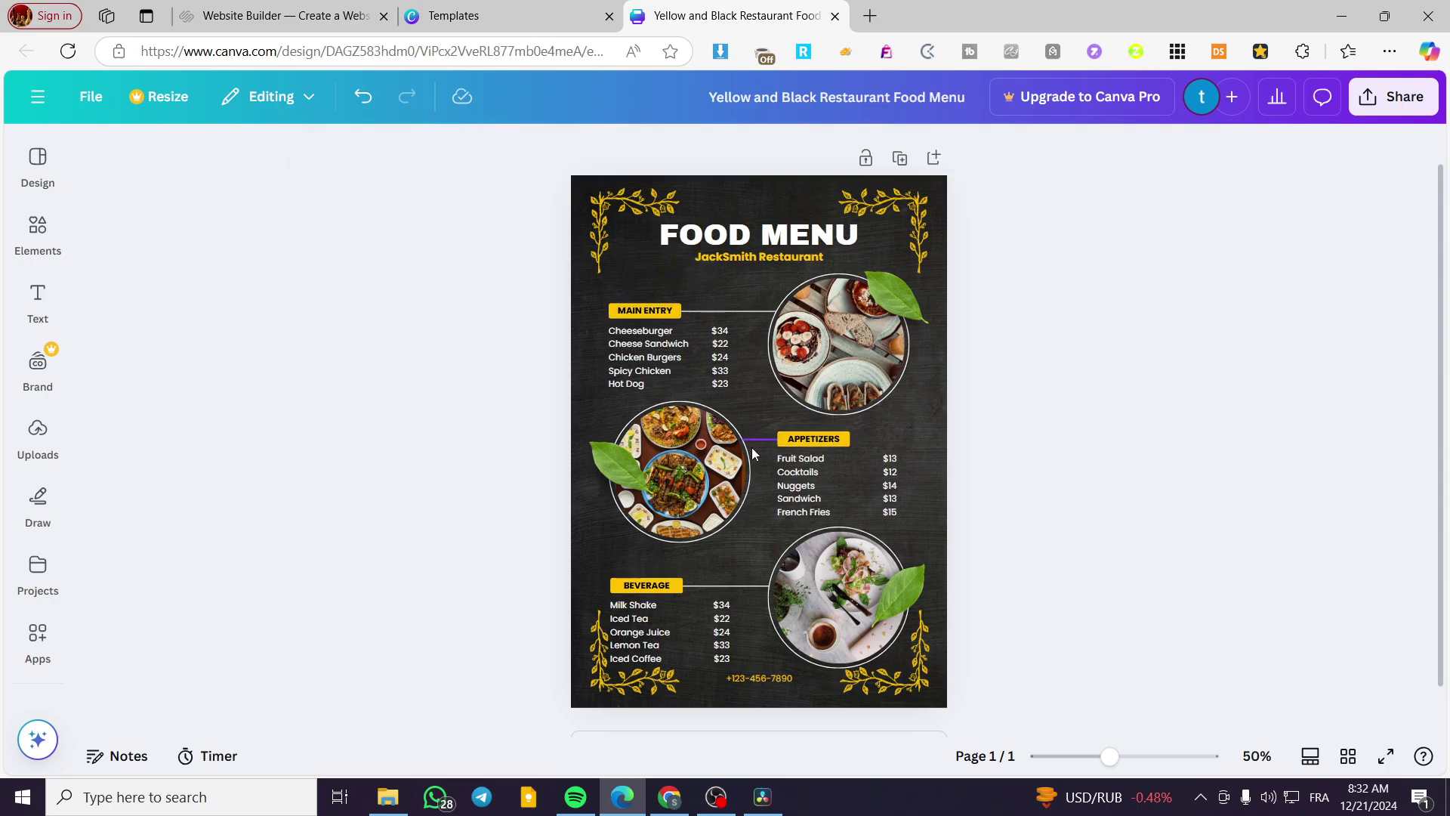
Step: Change the BEVERAGE section heading to "DRINKS"
left_click(669, 593)
double_click(669, 590)
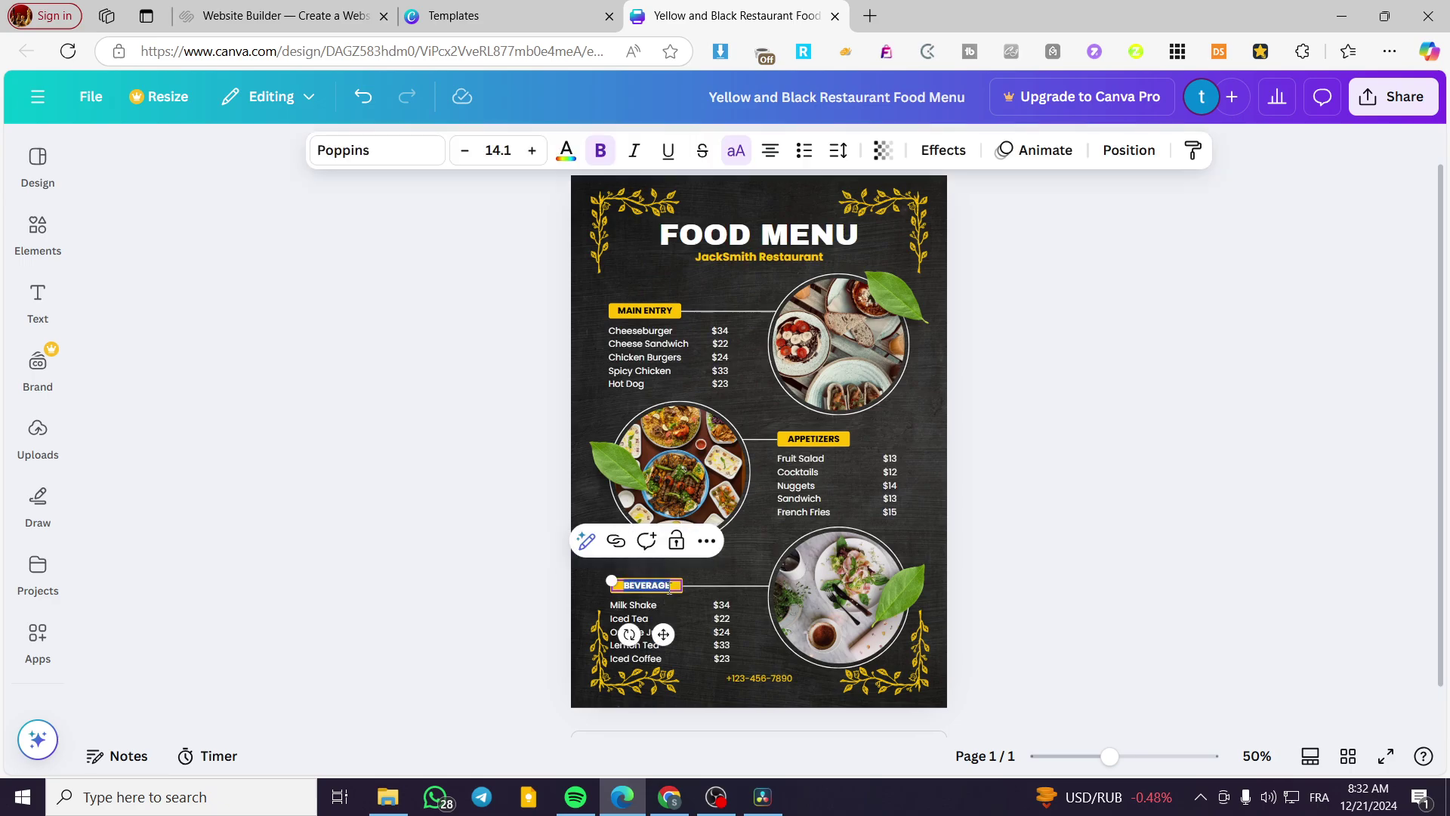
type("DRINKS")
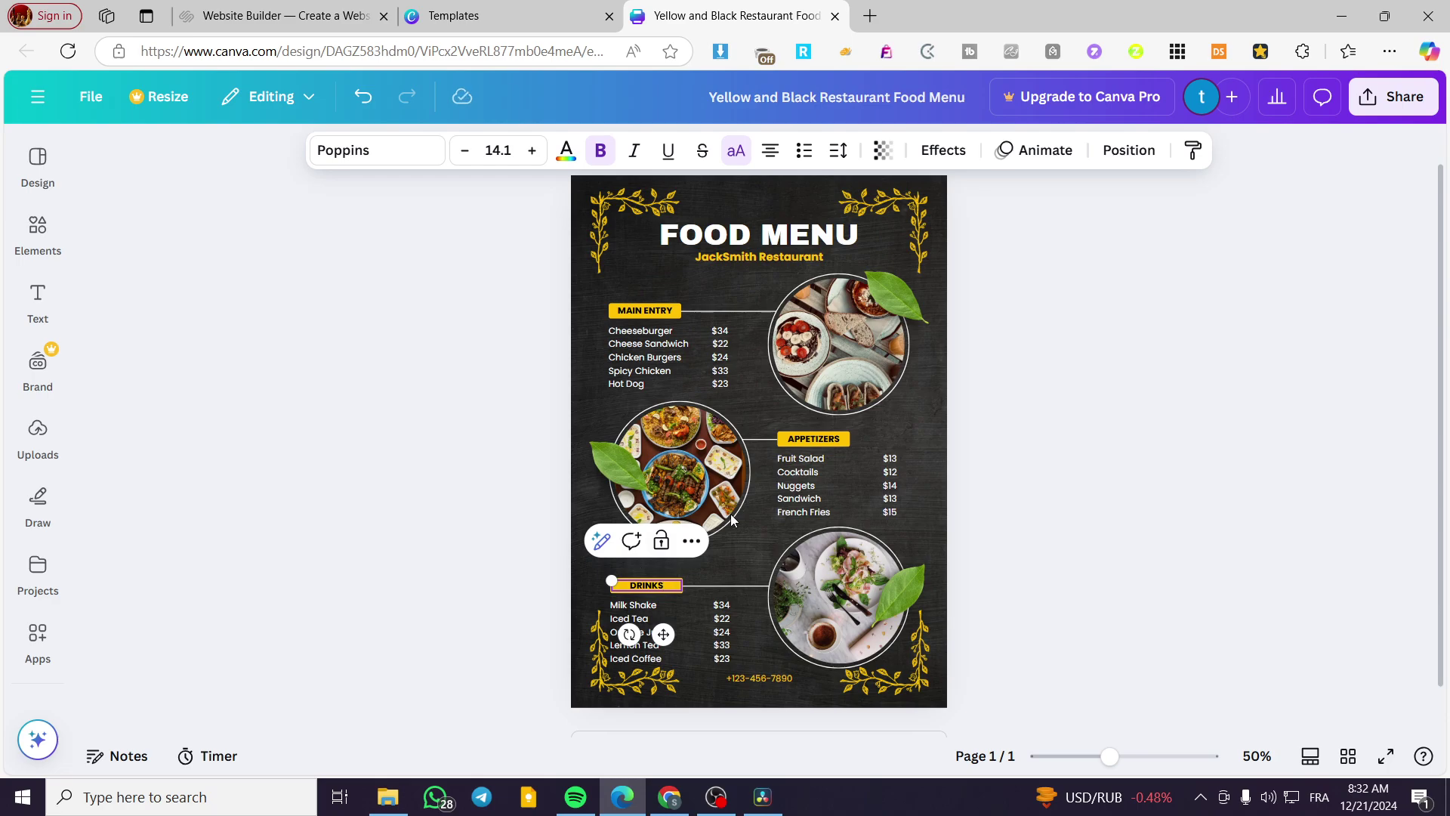
left_click(1108, 462)
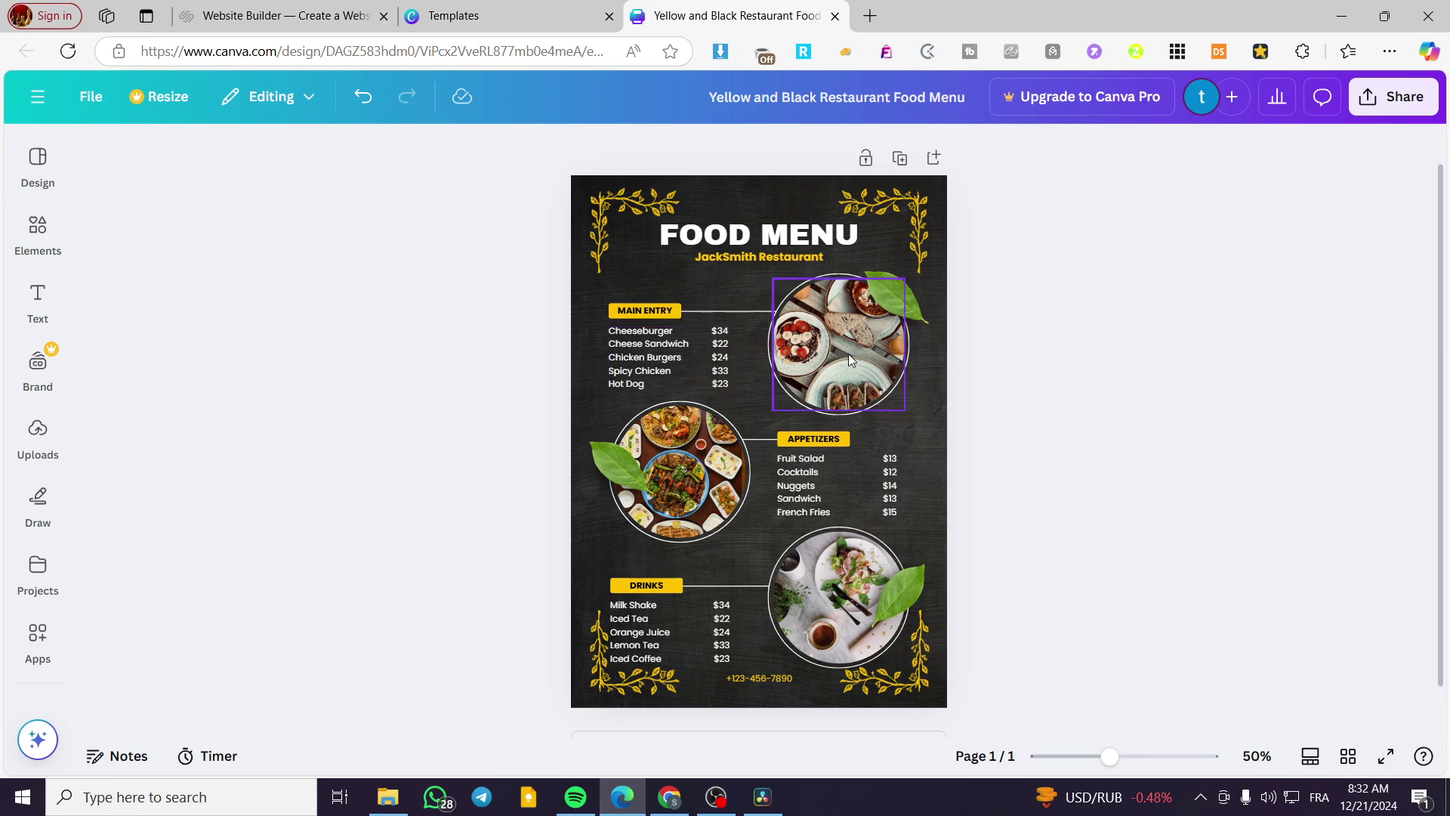
scroll(1145, 732, "up", 5, "ctrl")
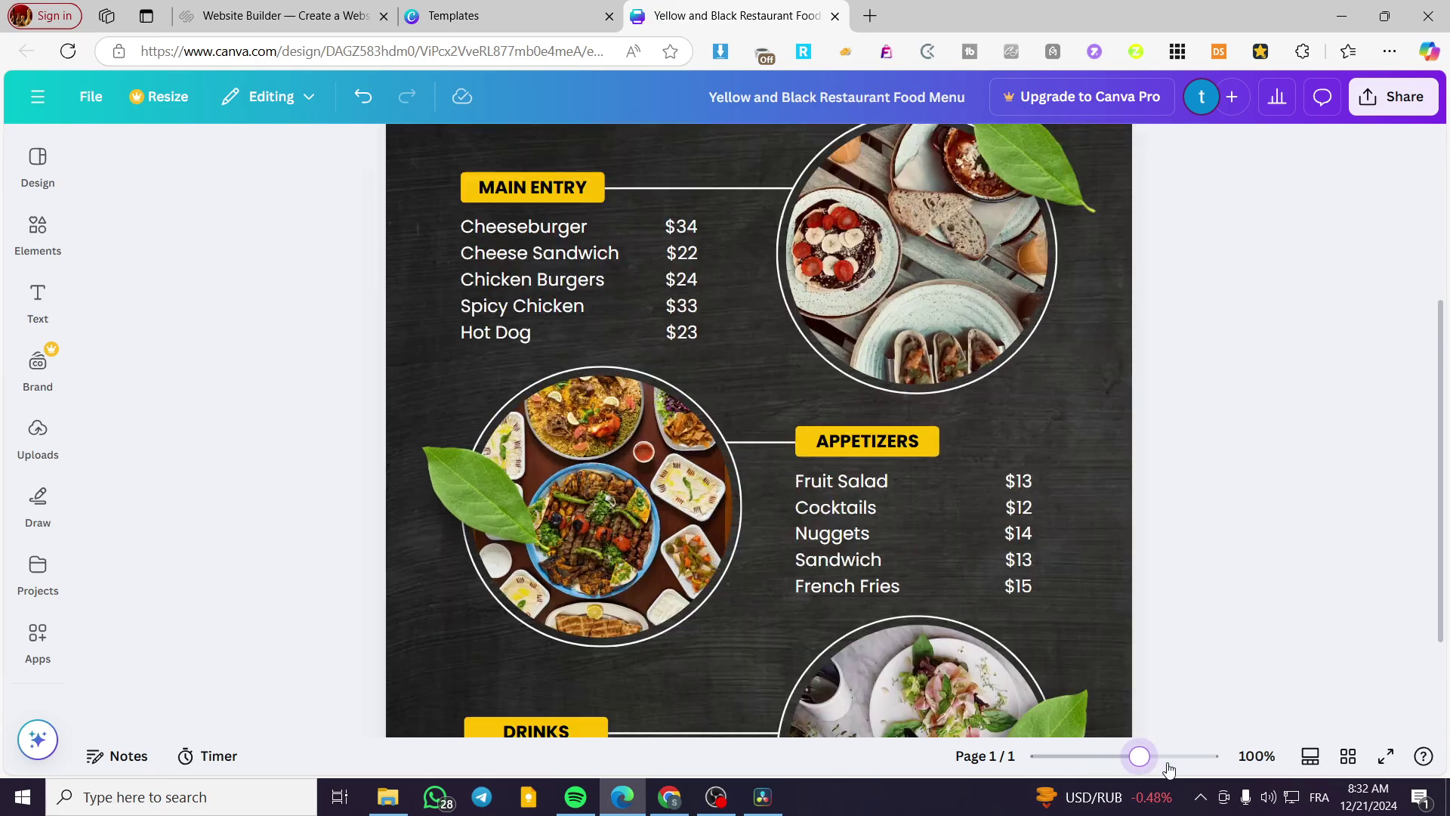
scroll(1133, 680, "down", 1, "ctrl")
scroll(1103, 635, "up", 5)
scroll(1103, 628, "down", 2)
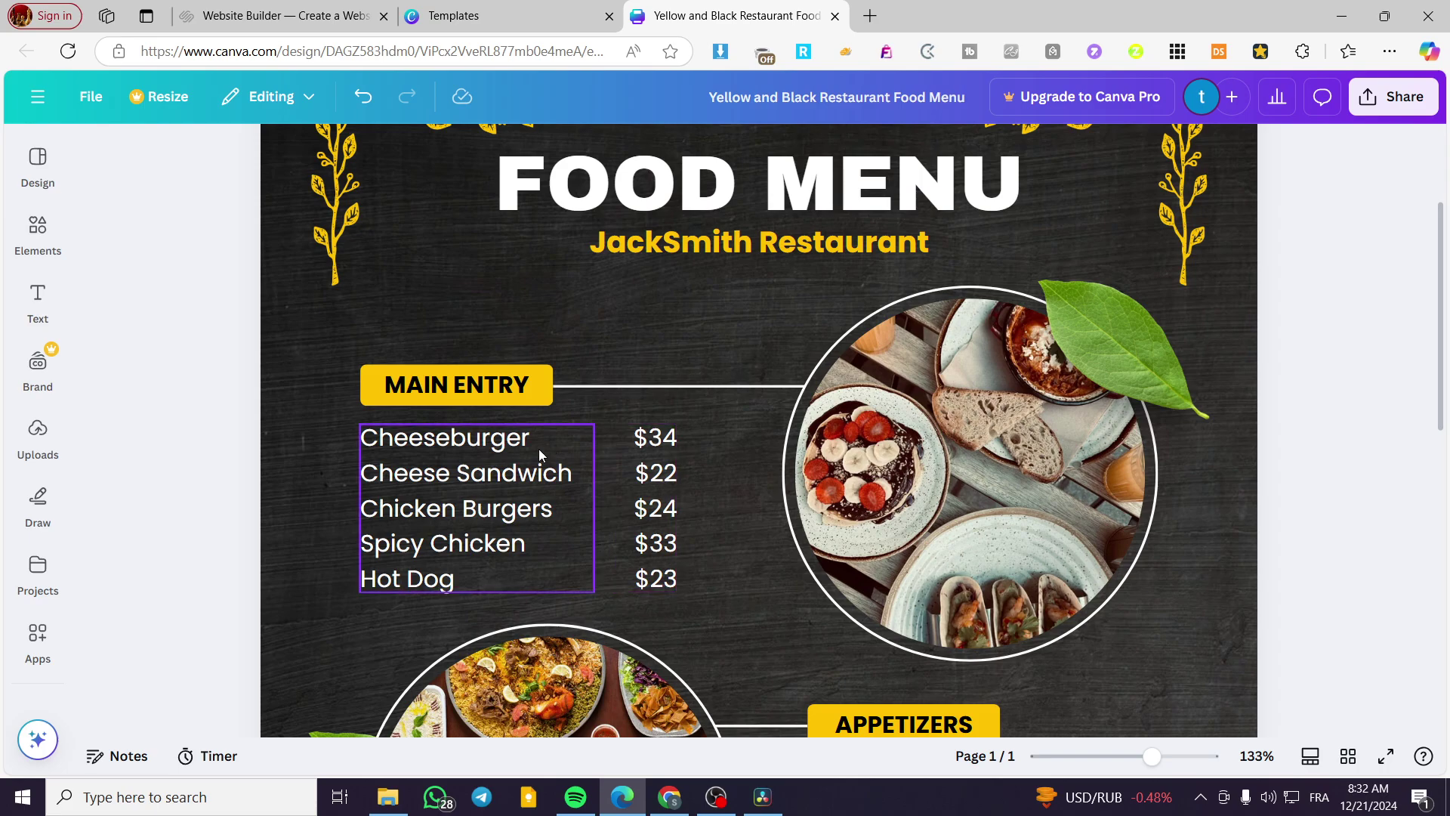
scroll(672, 437, "down", 4, "ctrl")
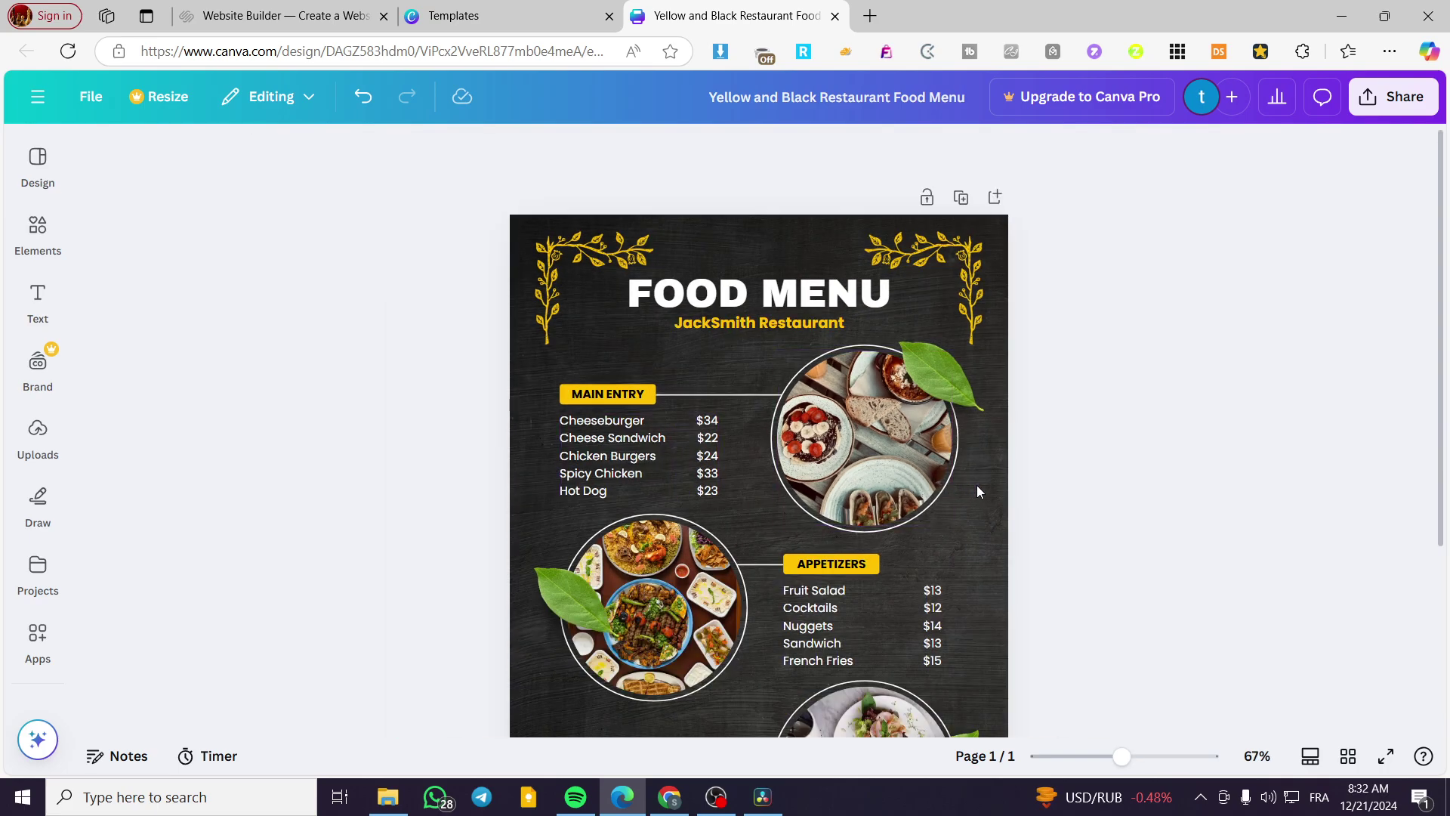
Step: Try replacing the menu's dark textured background with plain white, and undo the colour change
left_click(996, 489)
left_click(721, 150)
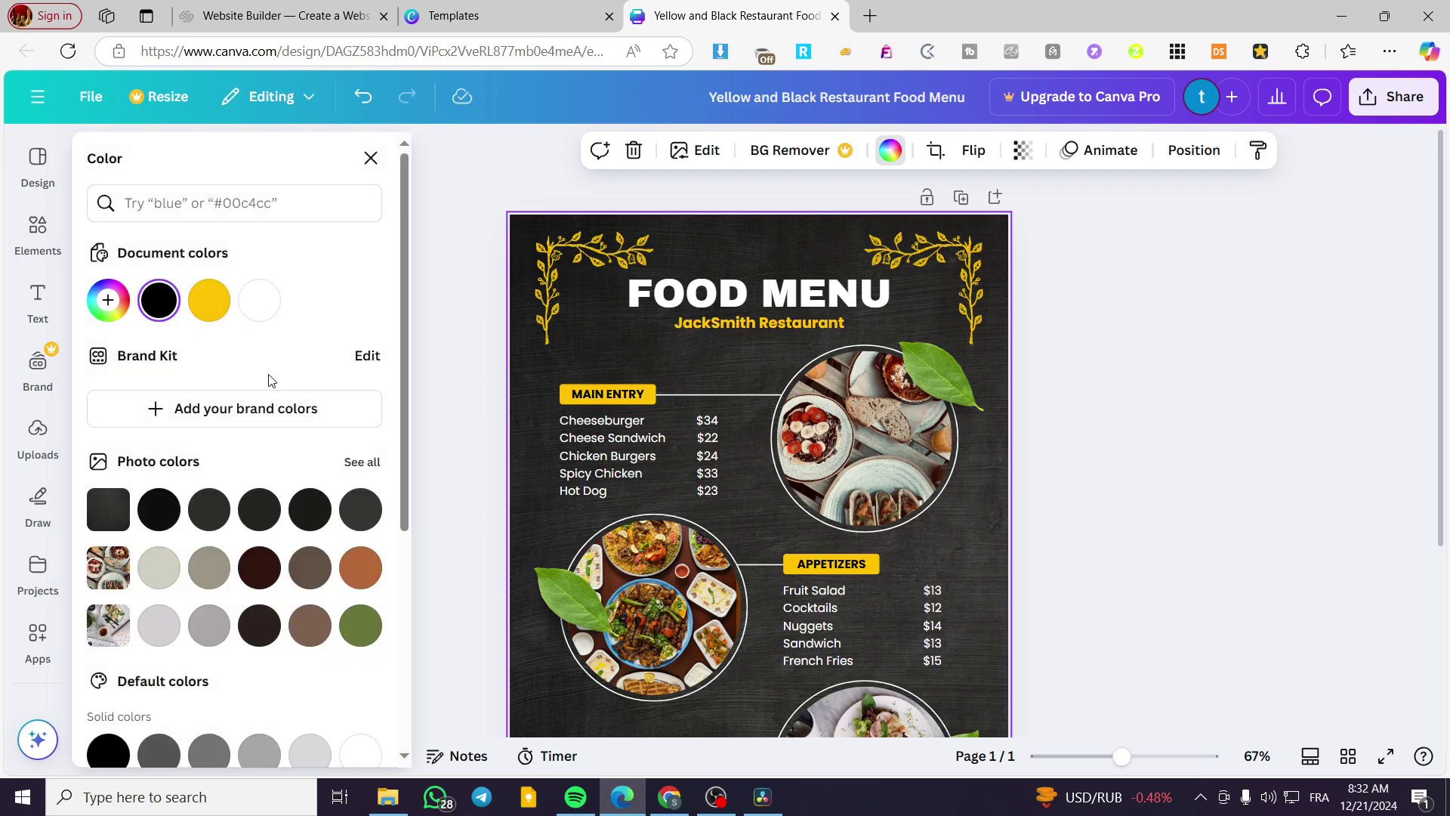
left_click(259, 301)
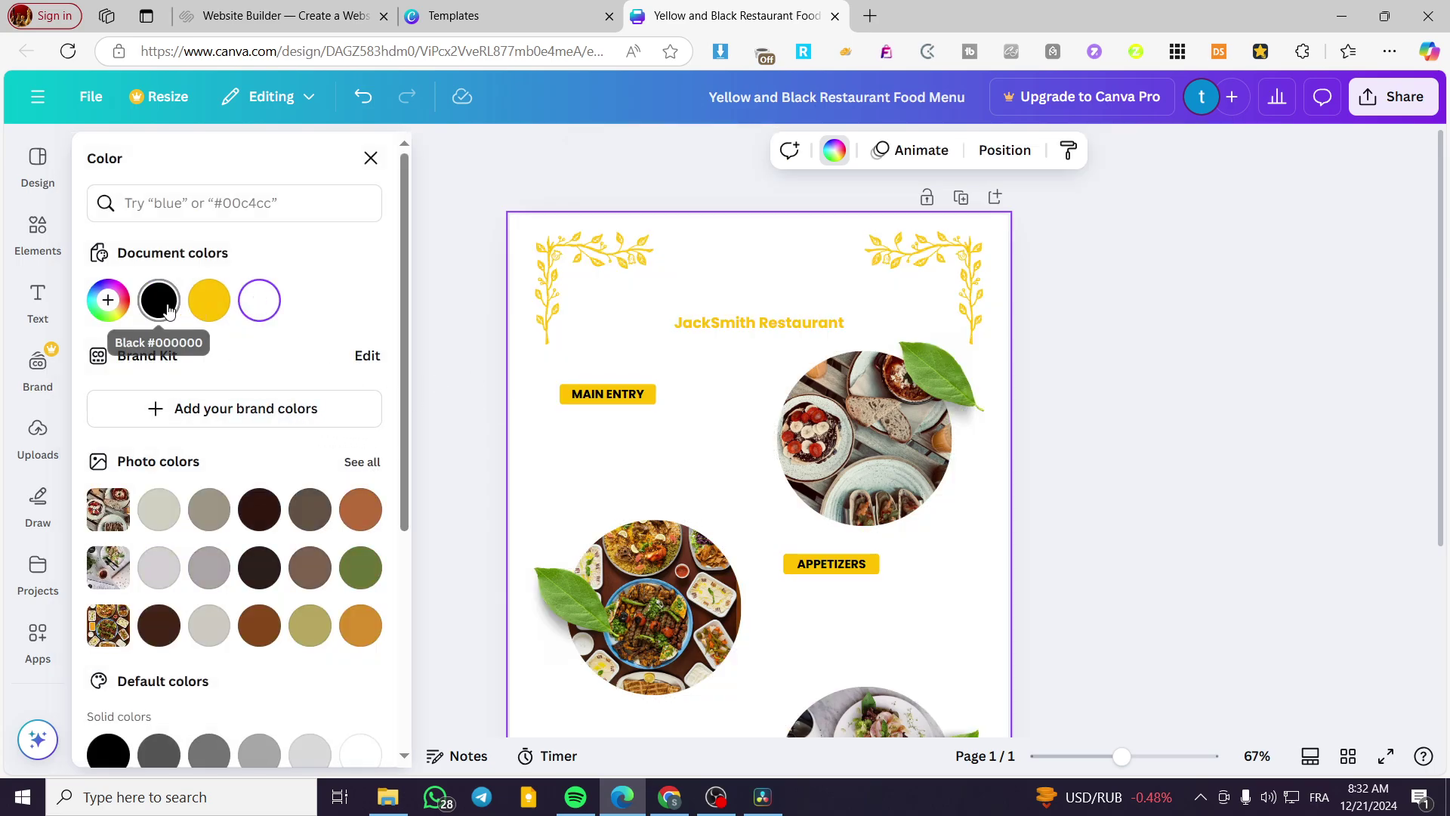
left_click(167, 311)
key("ctrl+z")
key("ctrl+z")
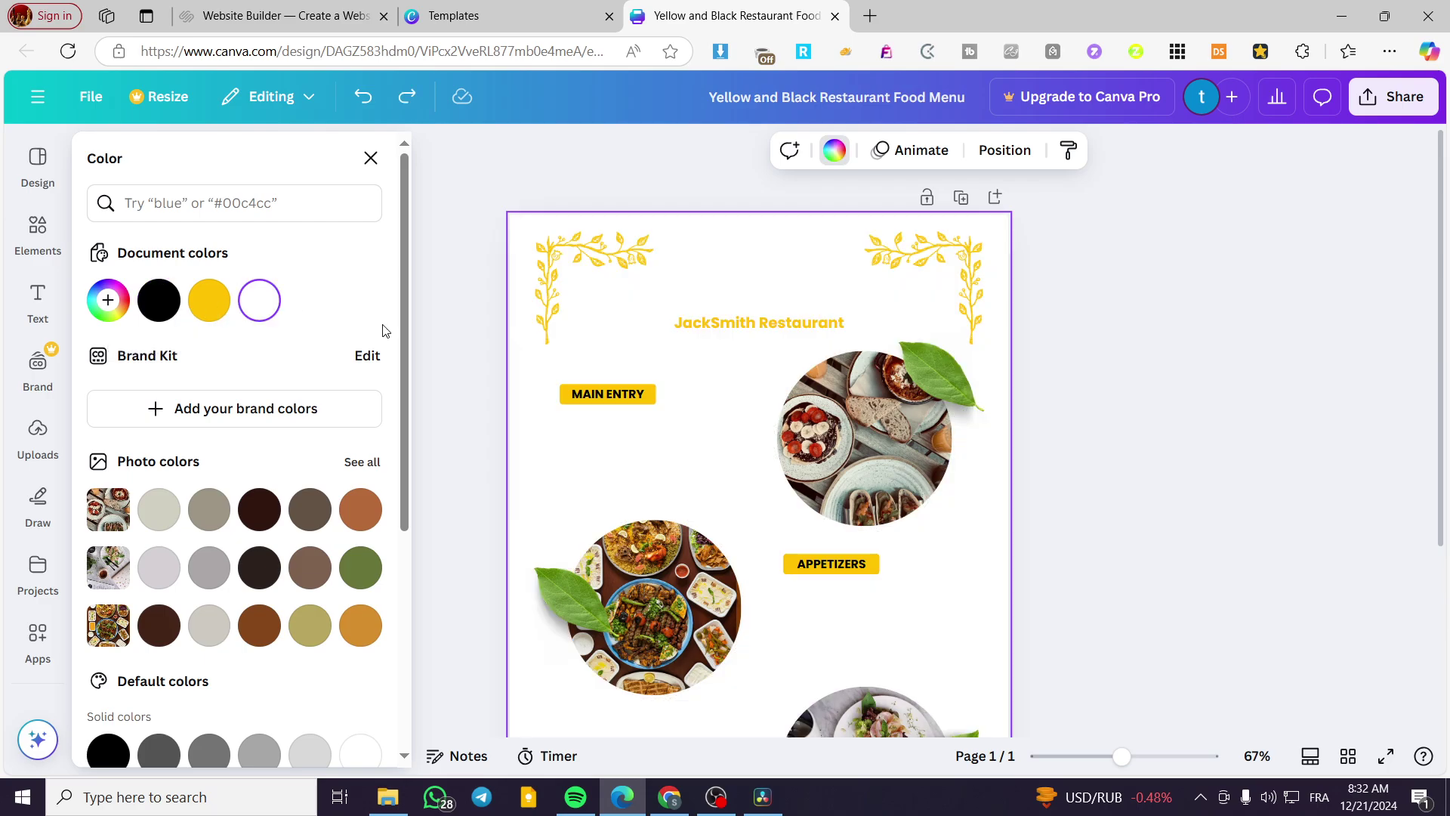
key("Escape")
Step: Add a second page and set its background to the grey-beige colour taken from the first food photo
scroll(1129, 452, "down", 4)
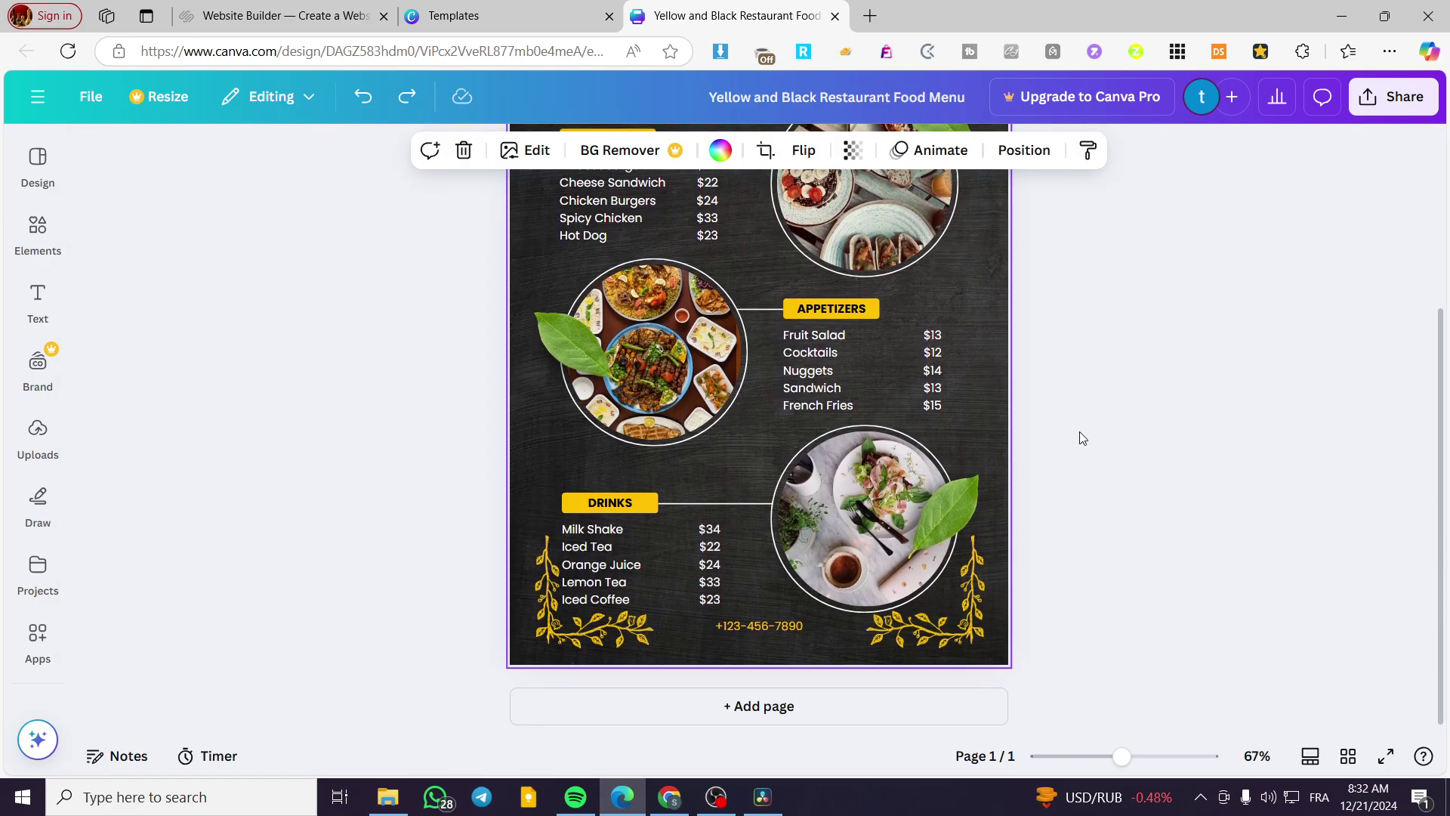
left_click(762, 704)
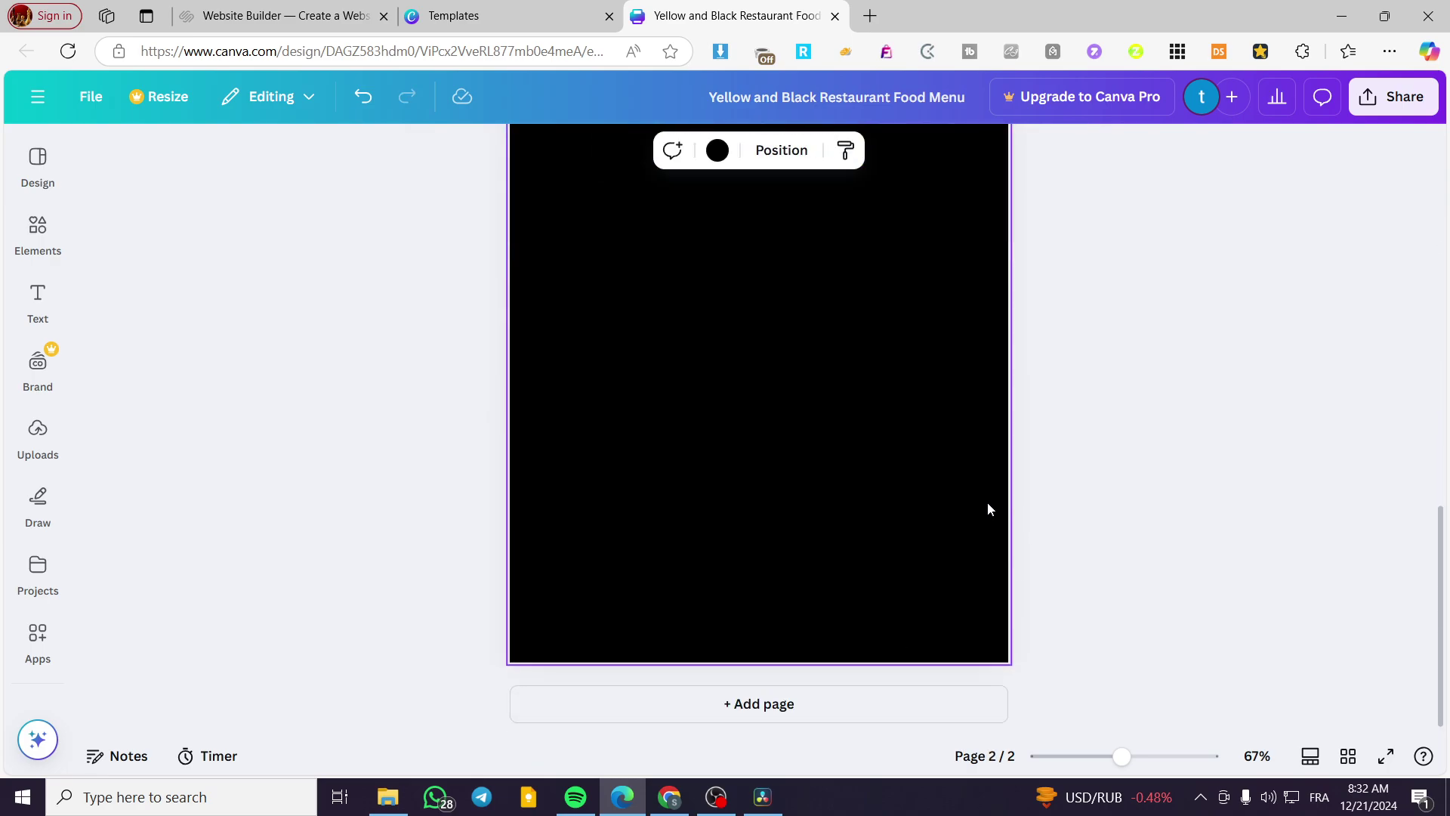
scroll(763, 333, "up", 5)
left_click(717, 150)
scroll(615, 544, "down", 3)
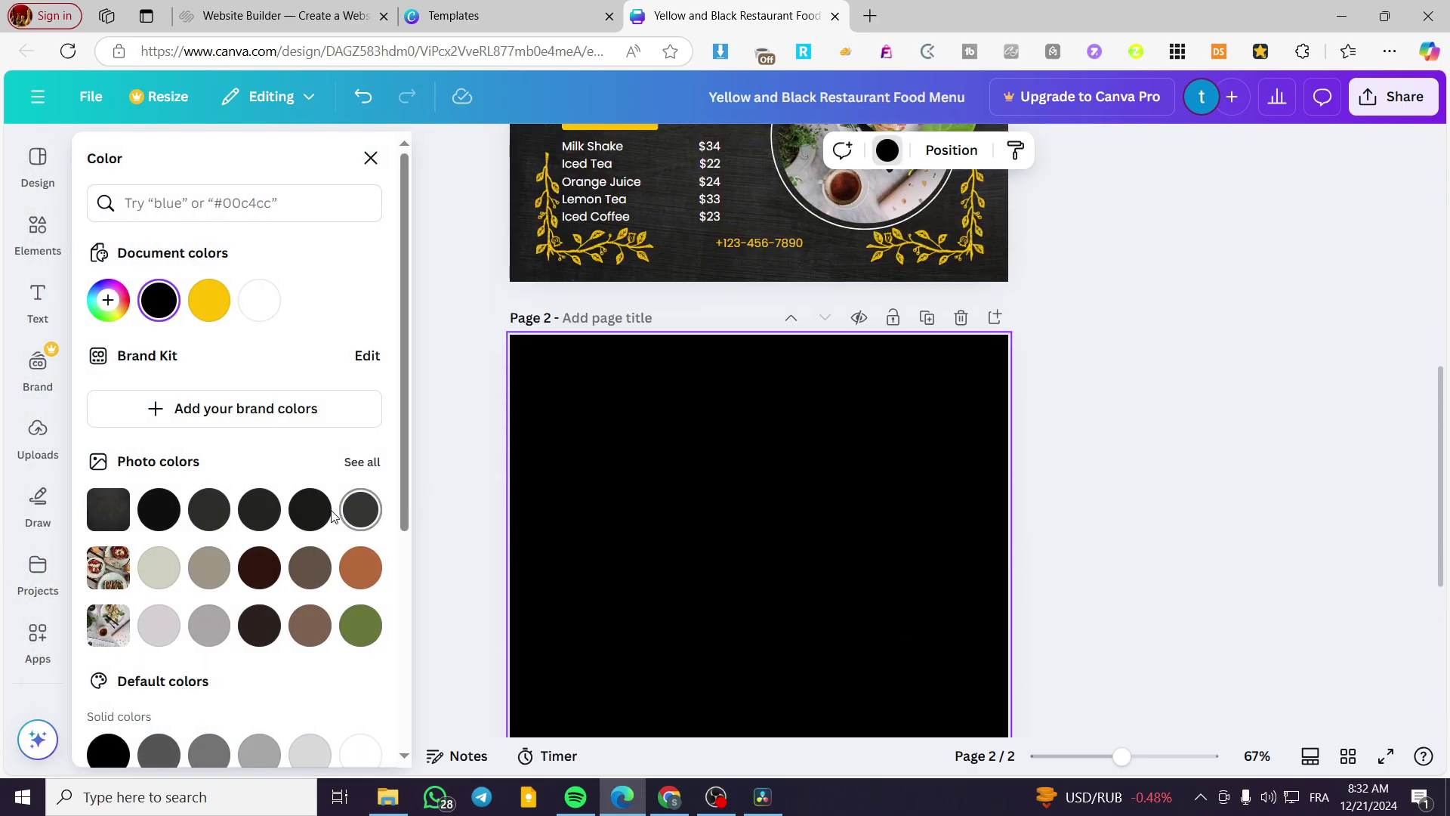
left_click(210, 568)
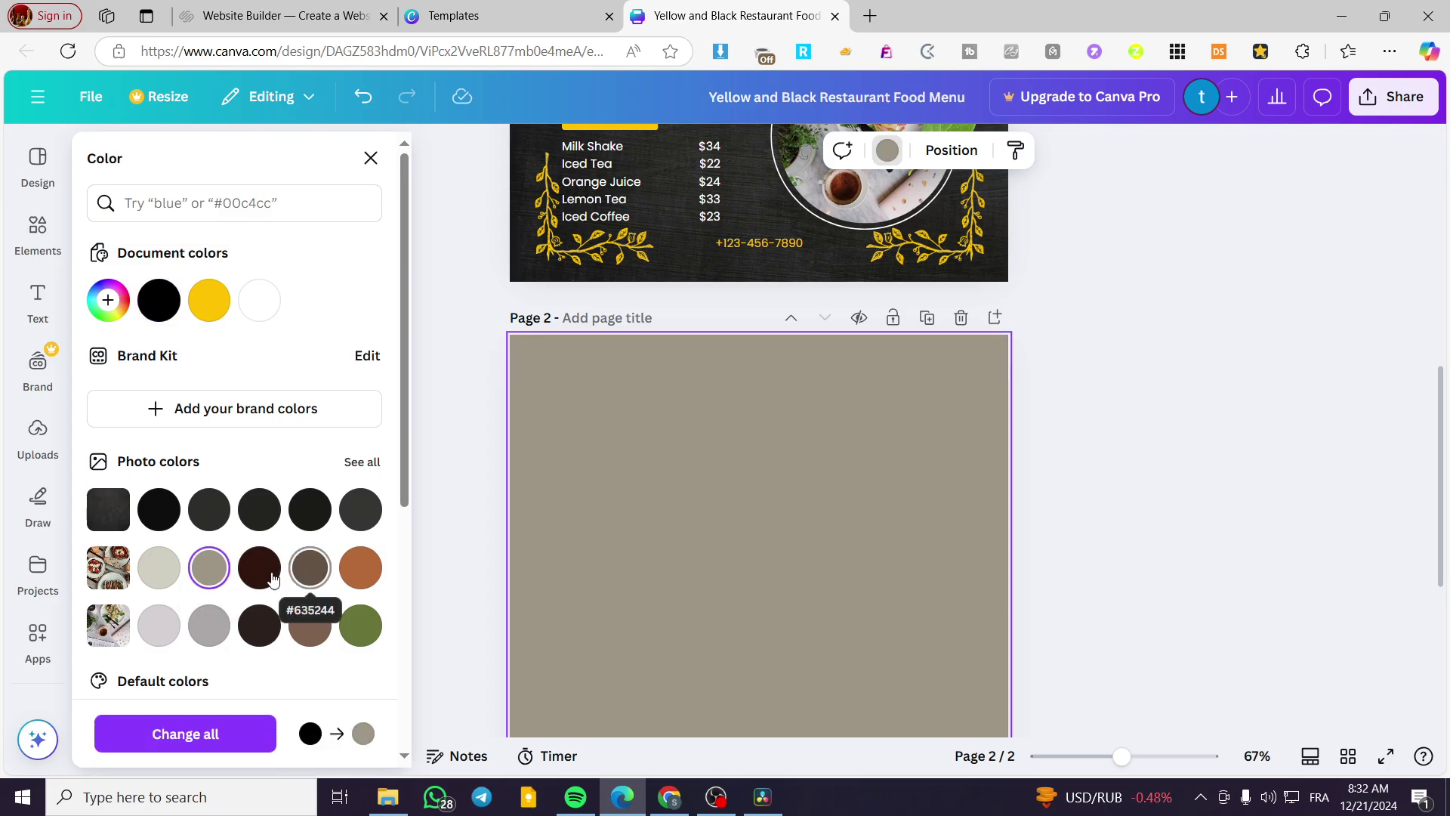
left_click(372, 564)
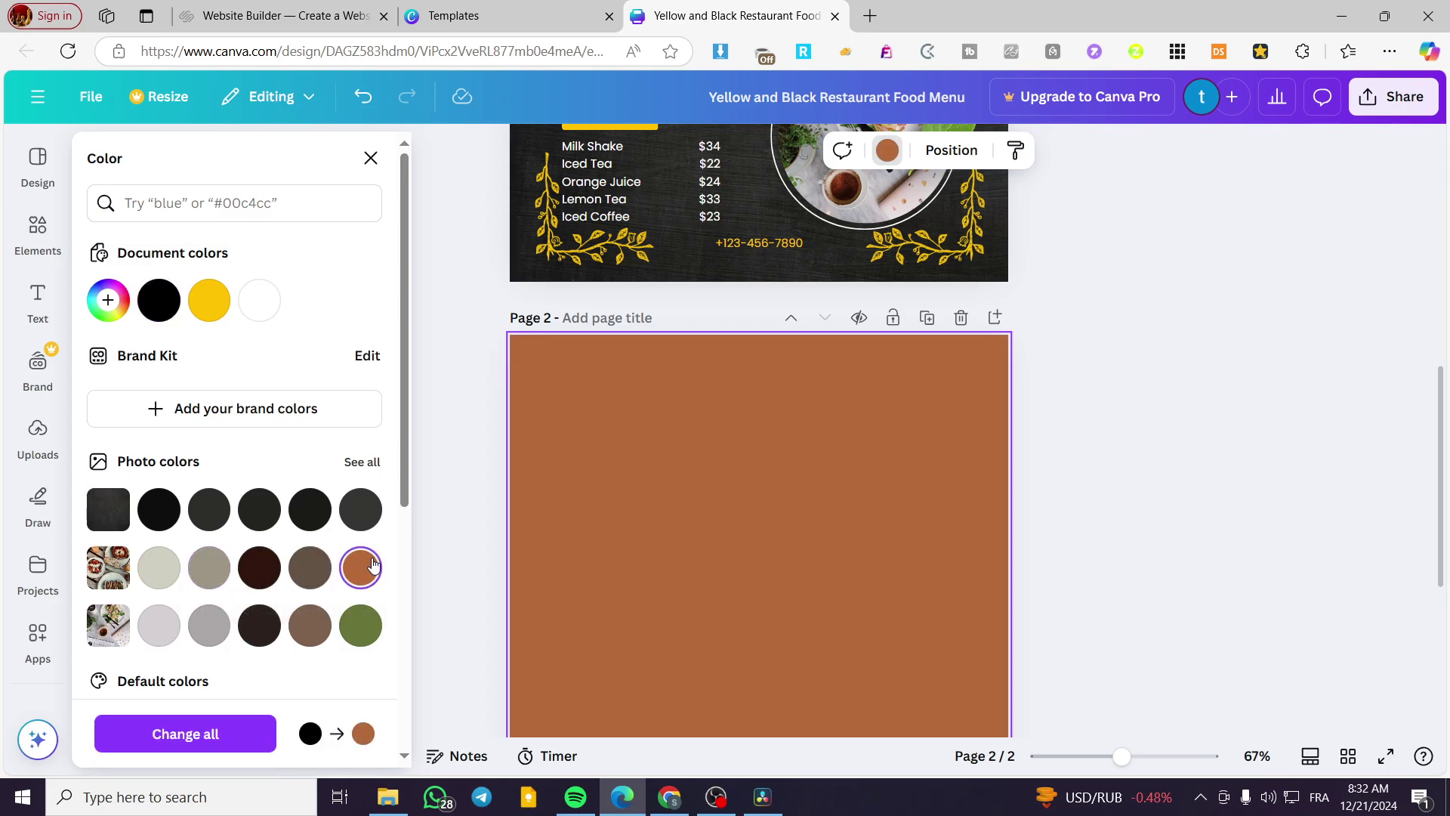
left_click(220, 567)
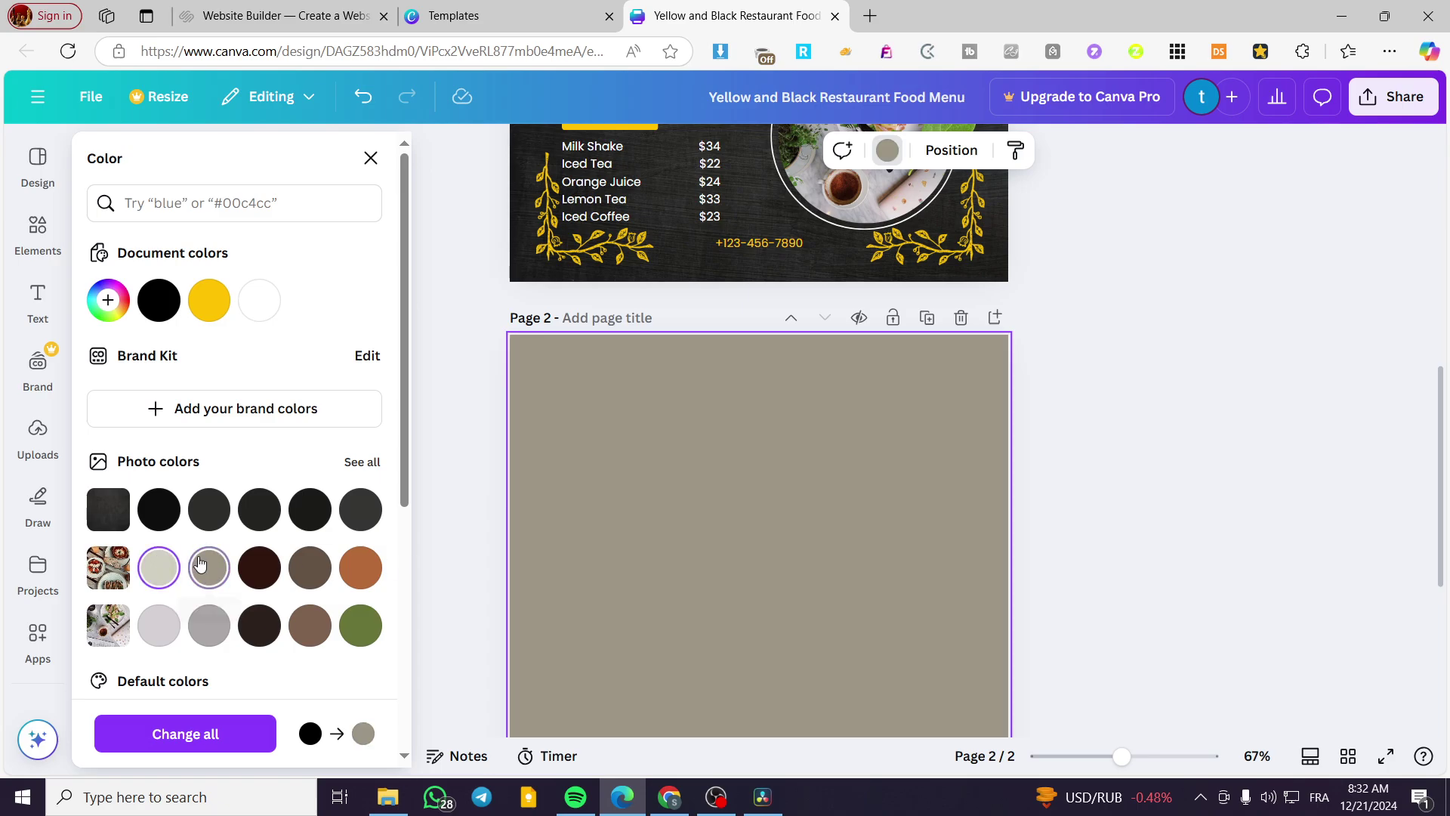
Step: Copy the four yellow leaf corner ornaments from page 1 onto page 2
scroll(645, 266, "up", 5)
left_click(646, 266)
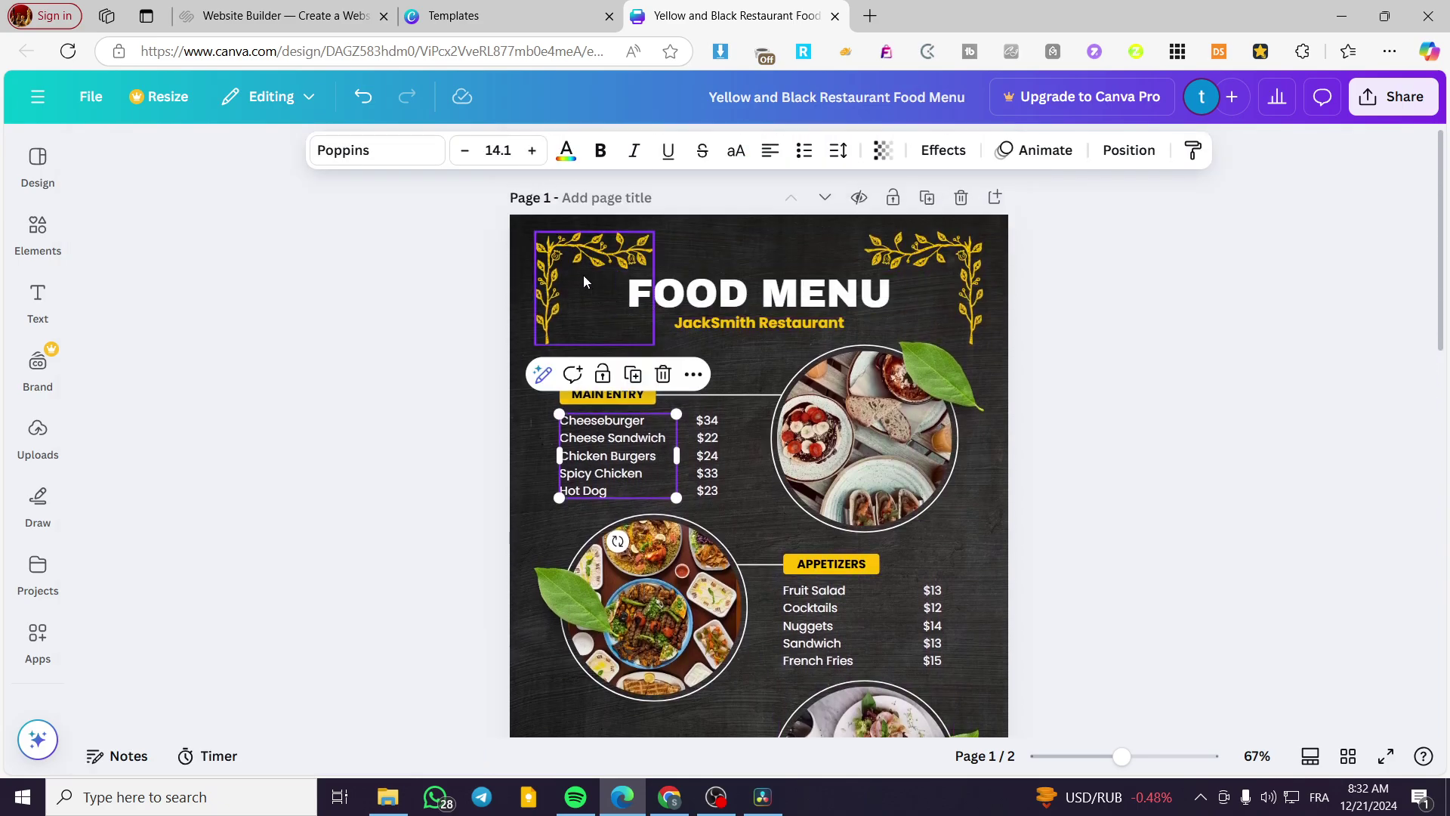
left_click(583, 275)
left_click(952, 261, "shift")
scroll(948, 272, "down", 4)
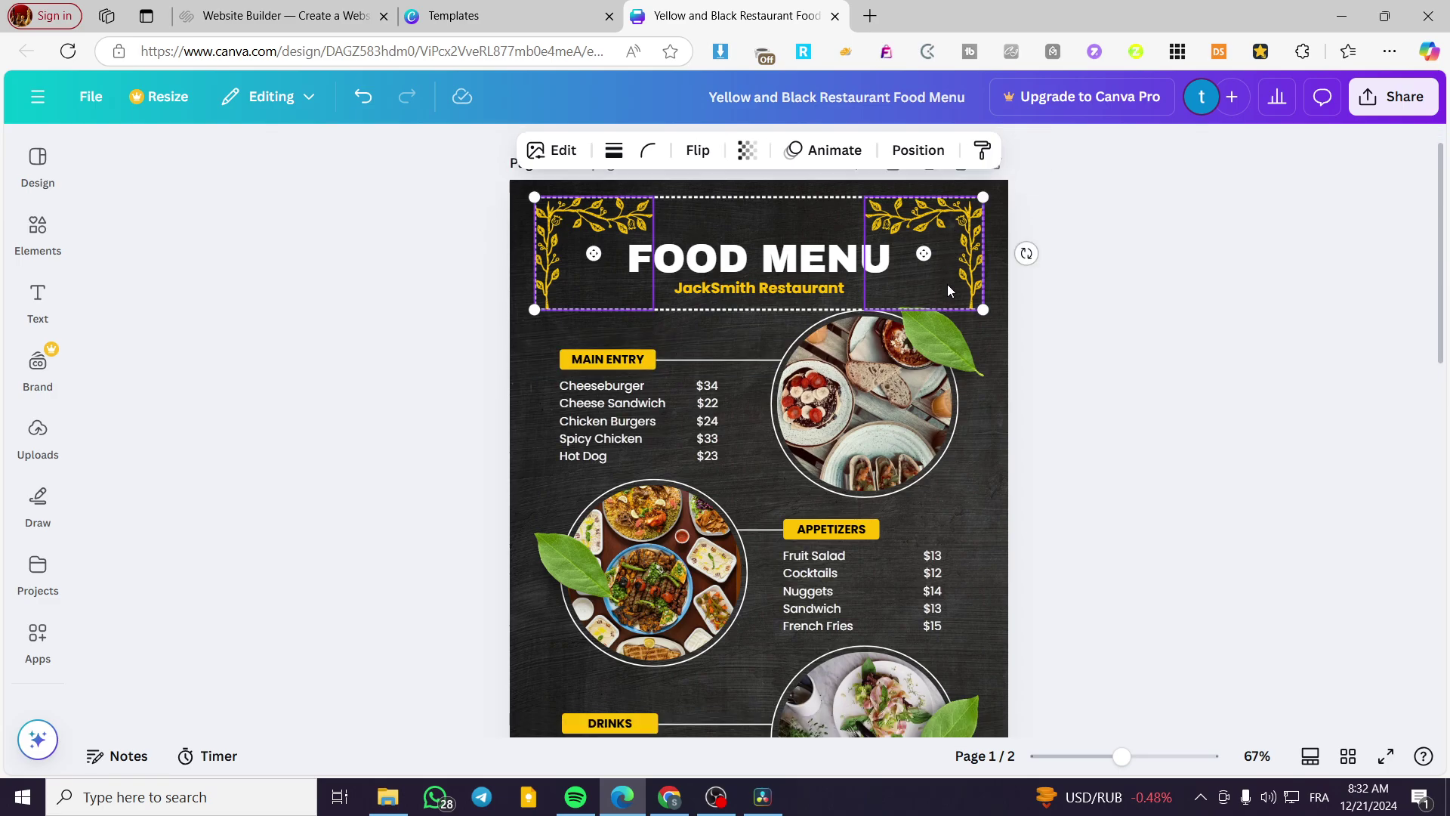
left_click(543, 602, "shift")
left_click(949, 586, "shift")
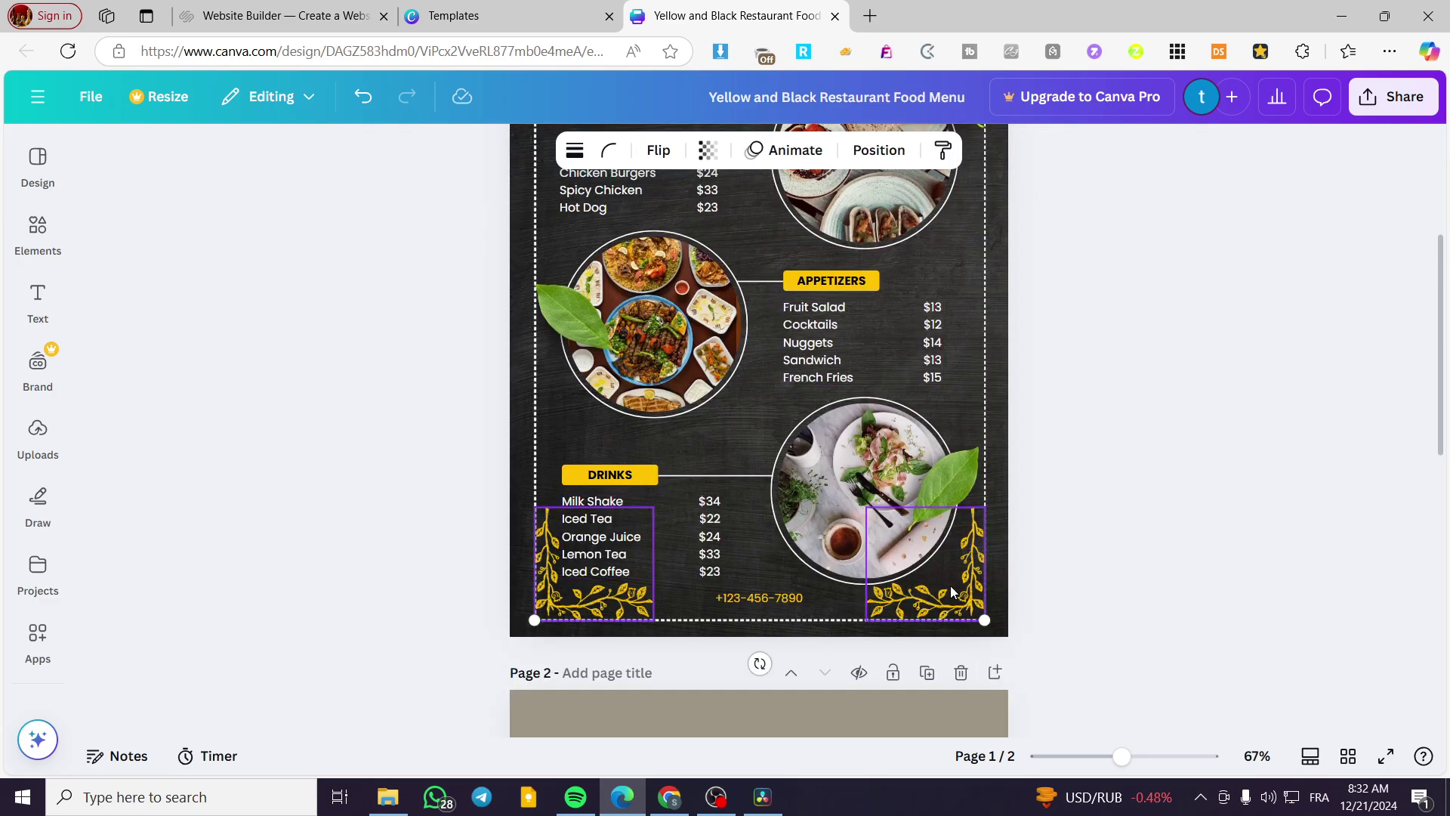
scroll(950, 586, "down", 6)
left_click(851, 557)
key("ctrl+v")
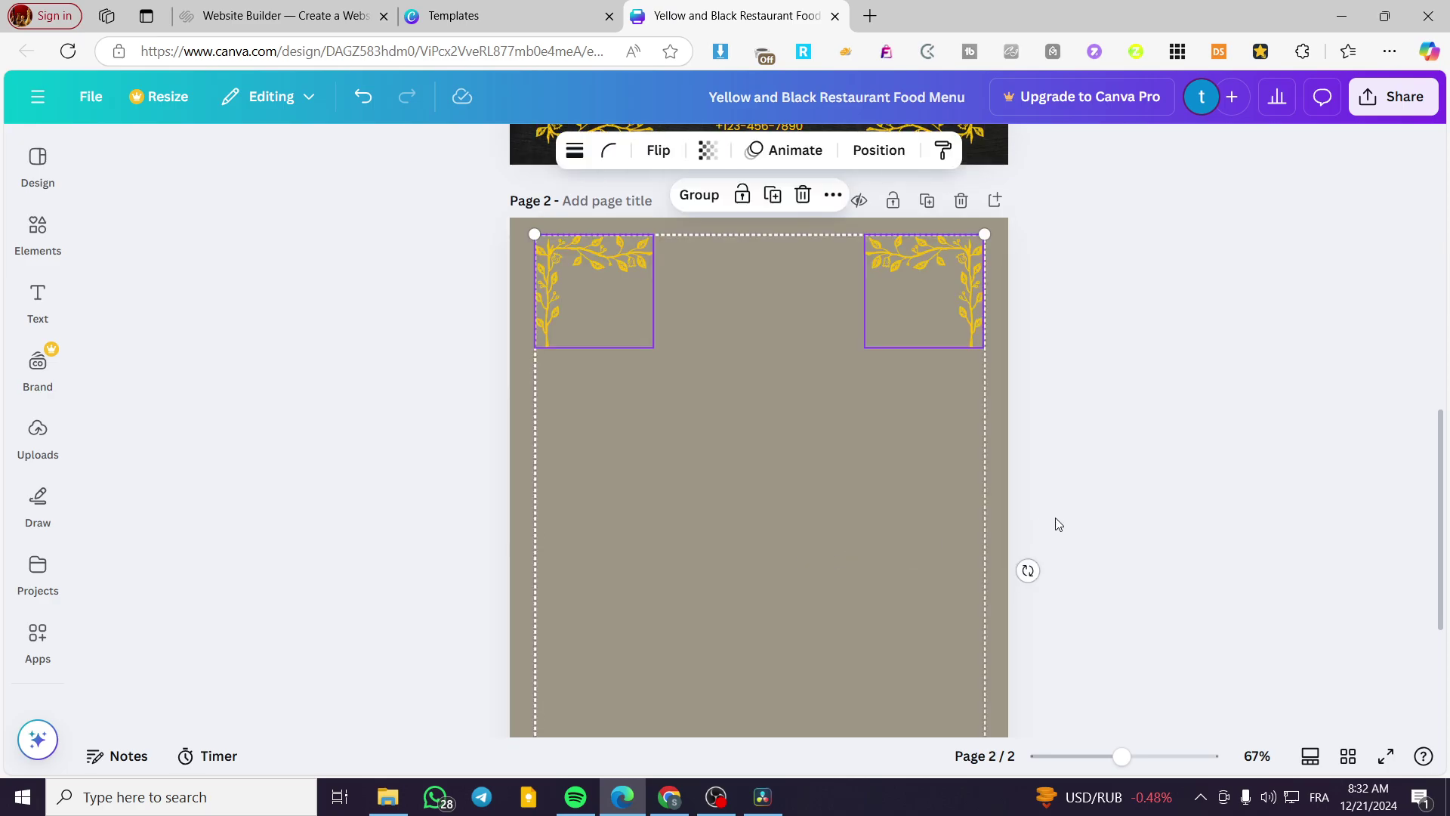
Step: Copy the FOOD MENU title, restaurant name, three section headings, connecting lines and three food photos from page 1 onto page 2
scroll(1055, 525, "up", 9)
scroll(1058, 521, "up", 1)
left_click(778, 296)
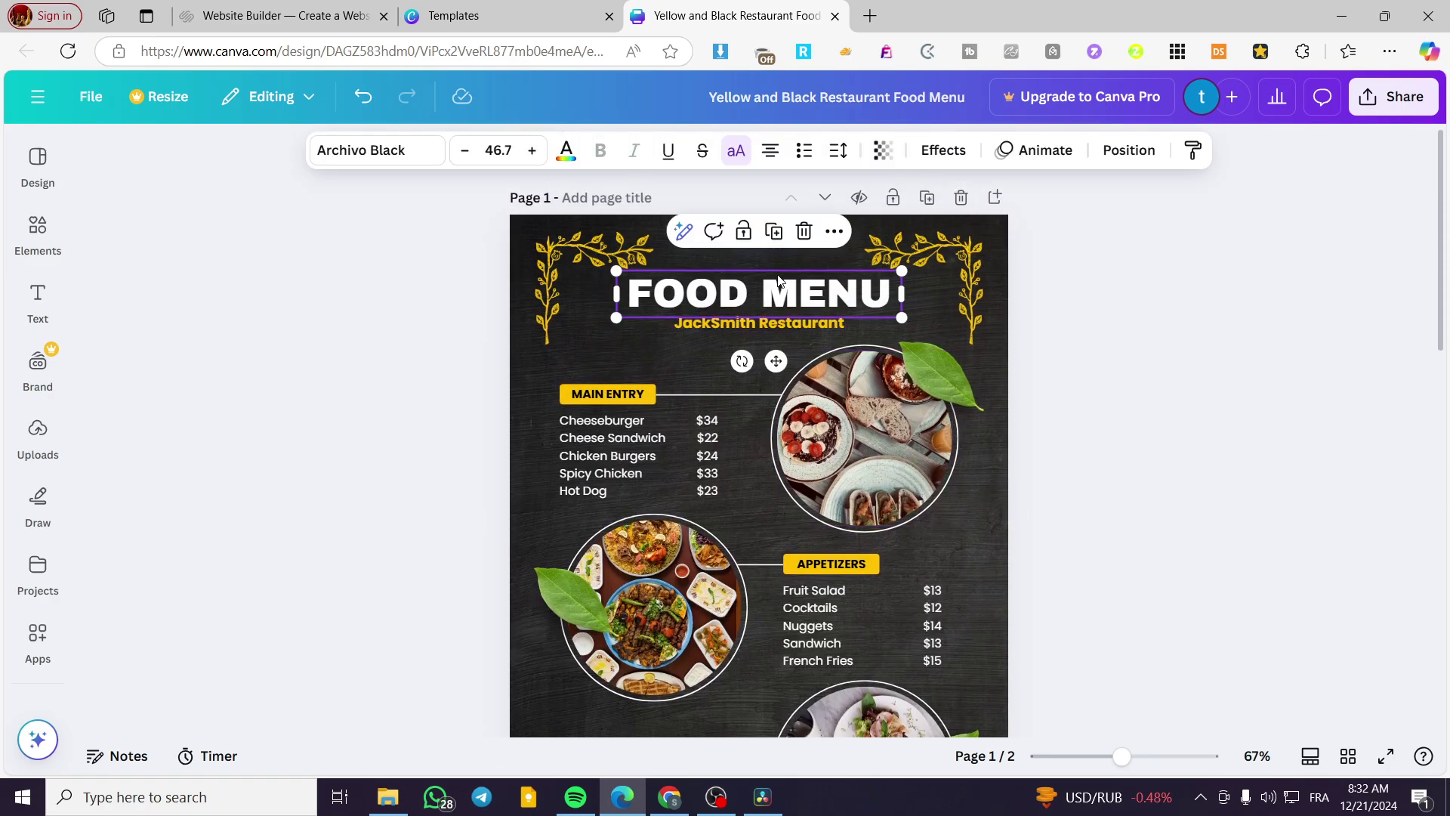
left_click(766, 324, "shift")
left_click(597, 394, "shift")
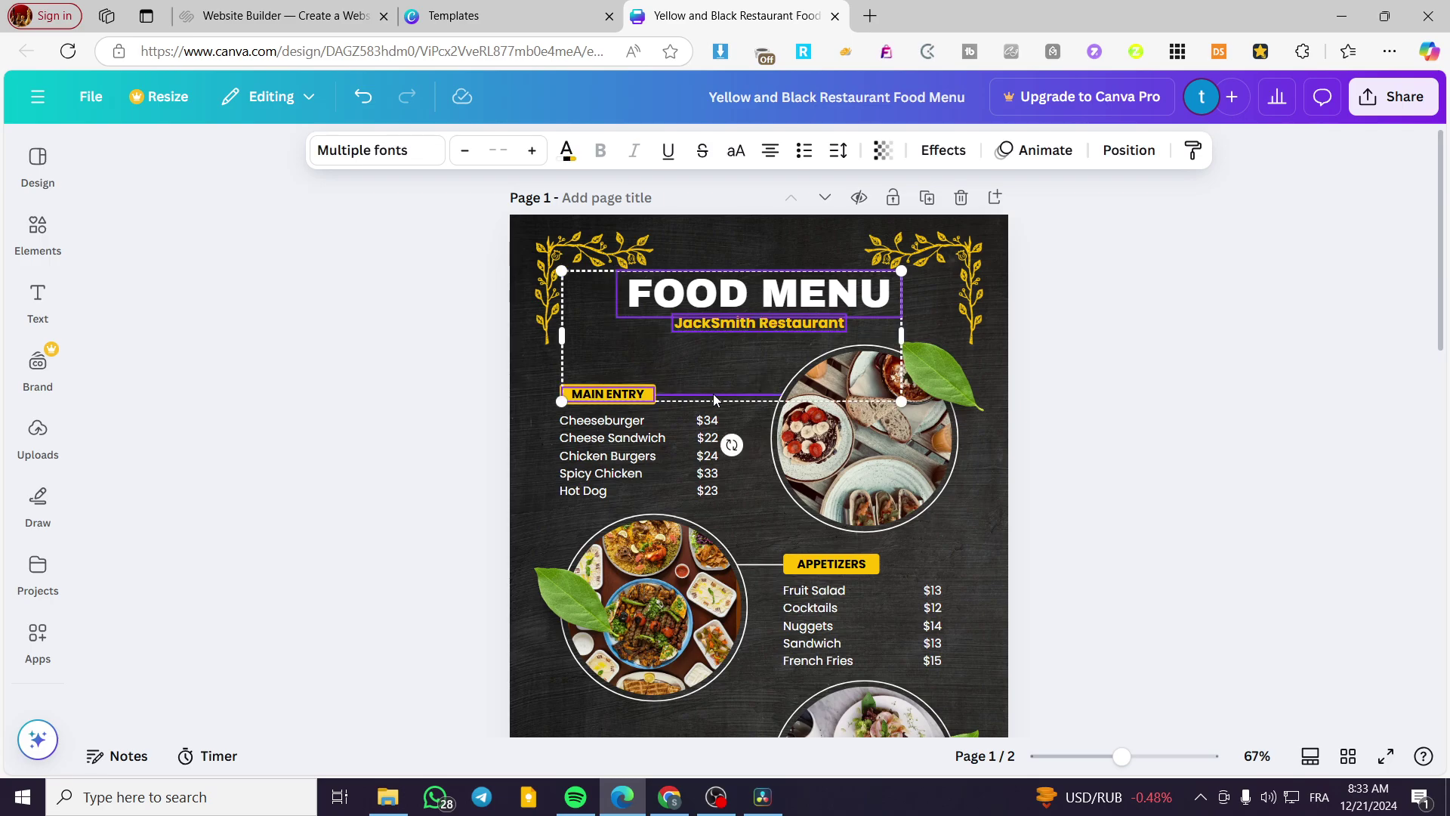
left_click(818, 568, "shift")
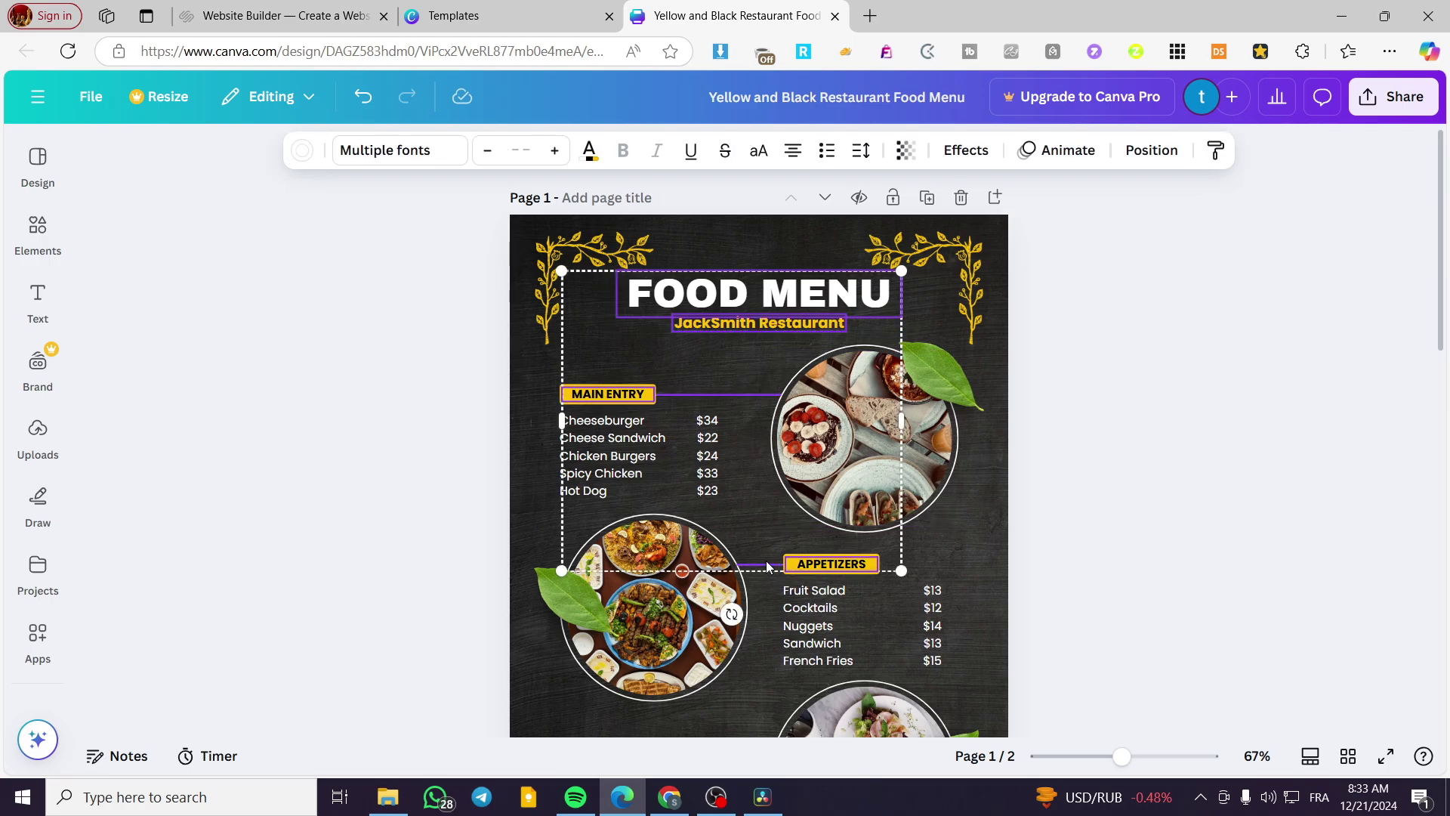
left_click(699, 566, "shift")
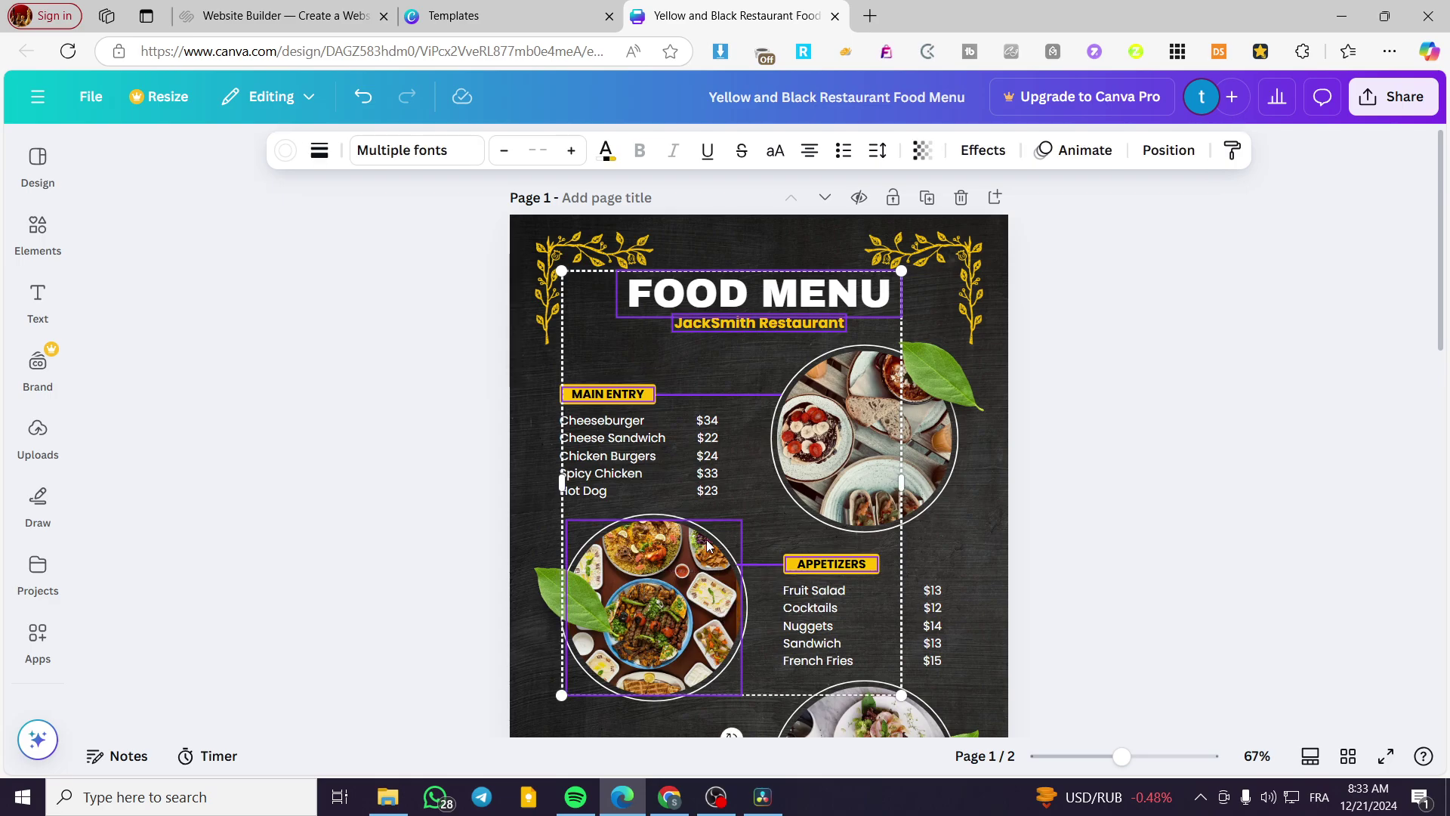
left_click(885, 427, "shift")
scroll(853, 510, "down", 3)
left_click(847, 518, "shift")
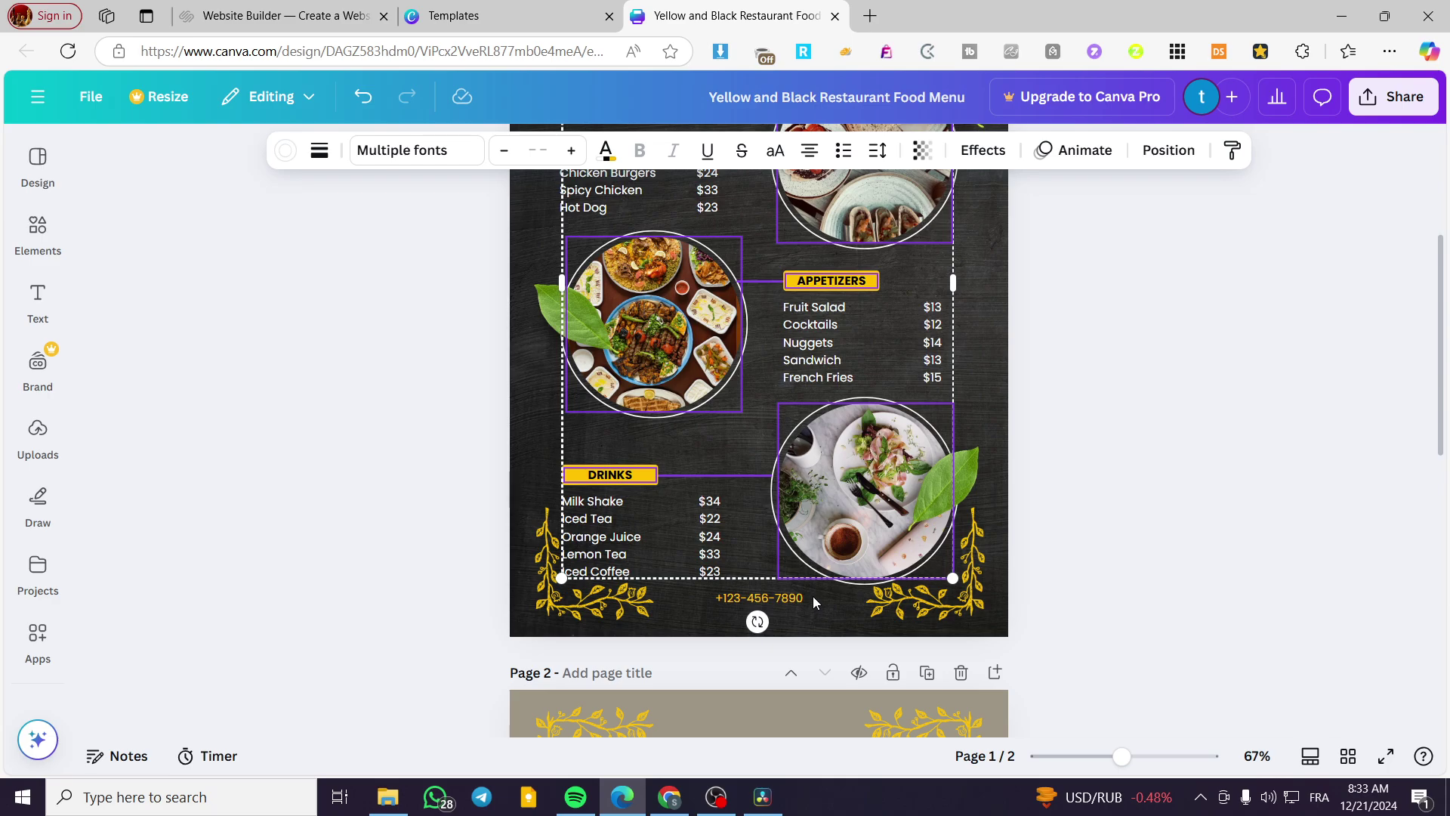
scroll(812, 591, "down", 5)
left_click(804, 559)
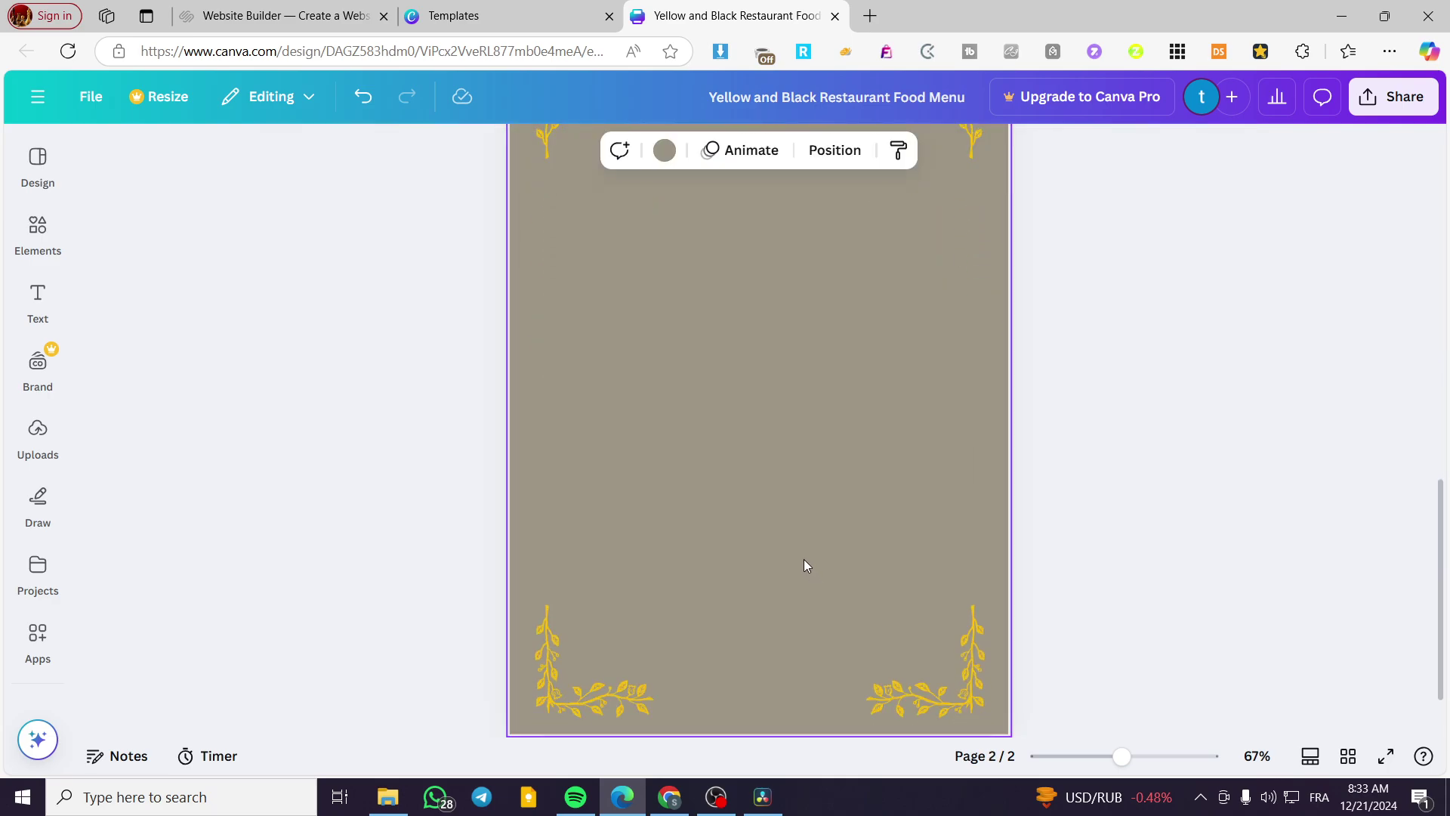
key("ctrl+v")
left_click(1176, 477)
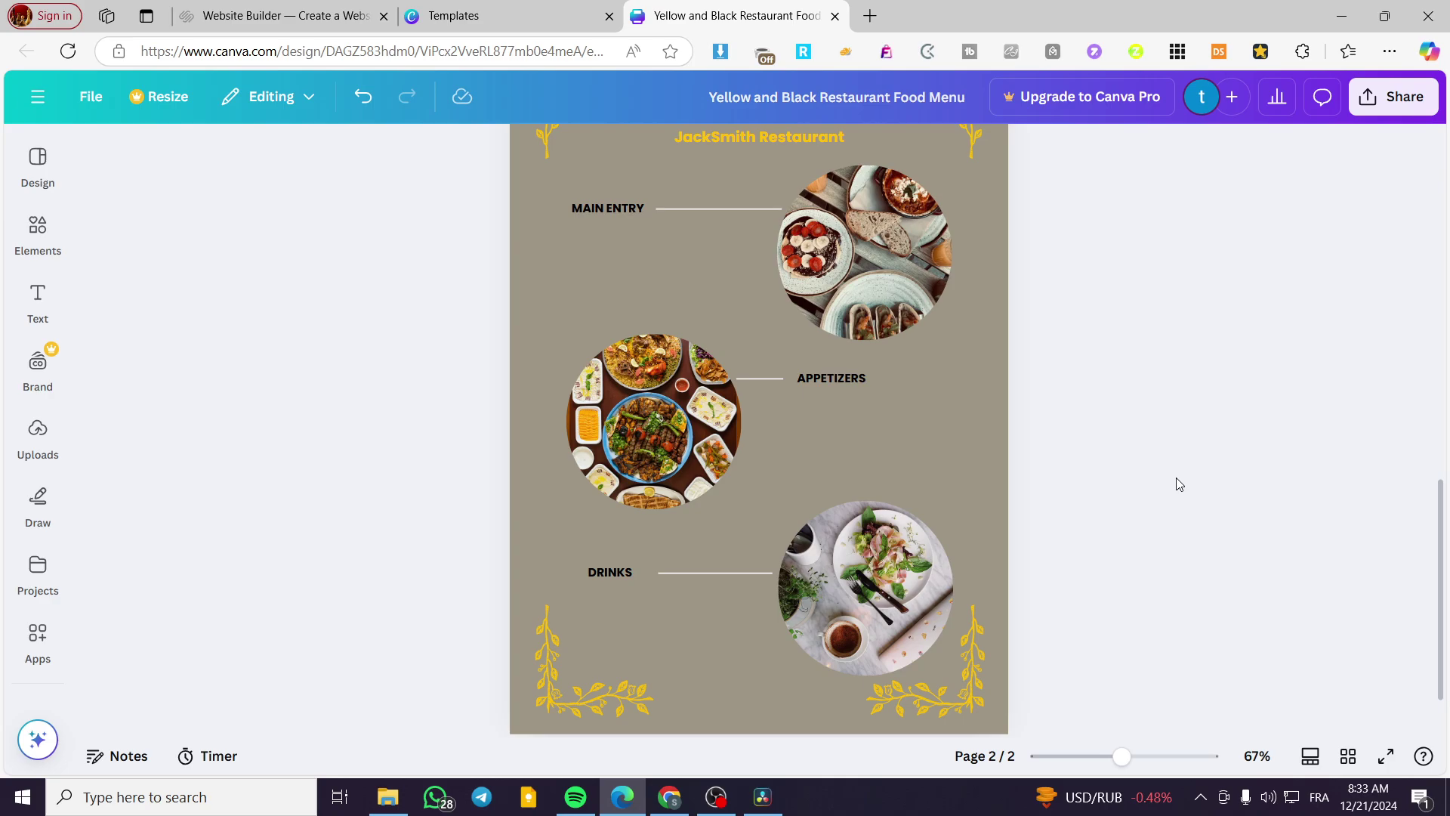
Step: Copy the dish lists and price columns of all three sections from page 1 onto page 2
scroll(1126, 491, "up", 10)
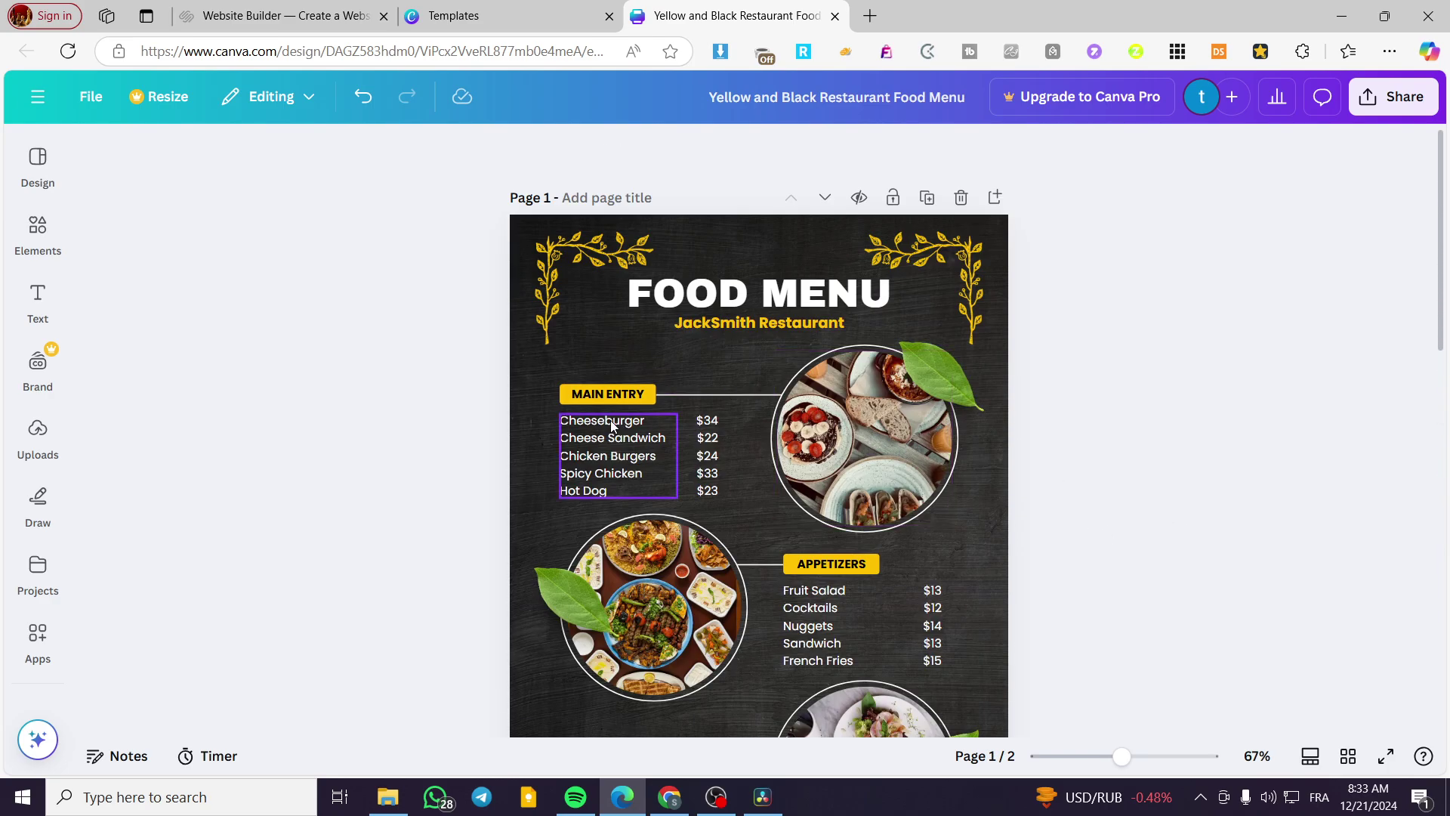
left_click(579, 425)
left_click(706, 454, "shift")
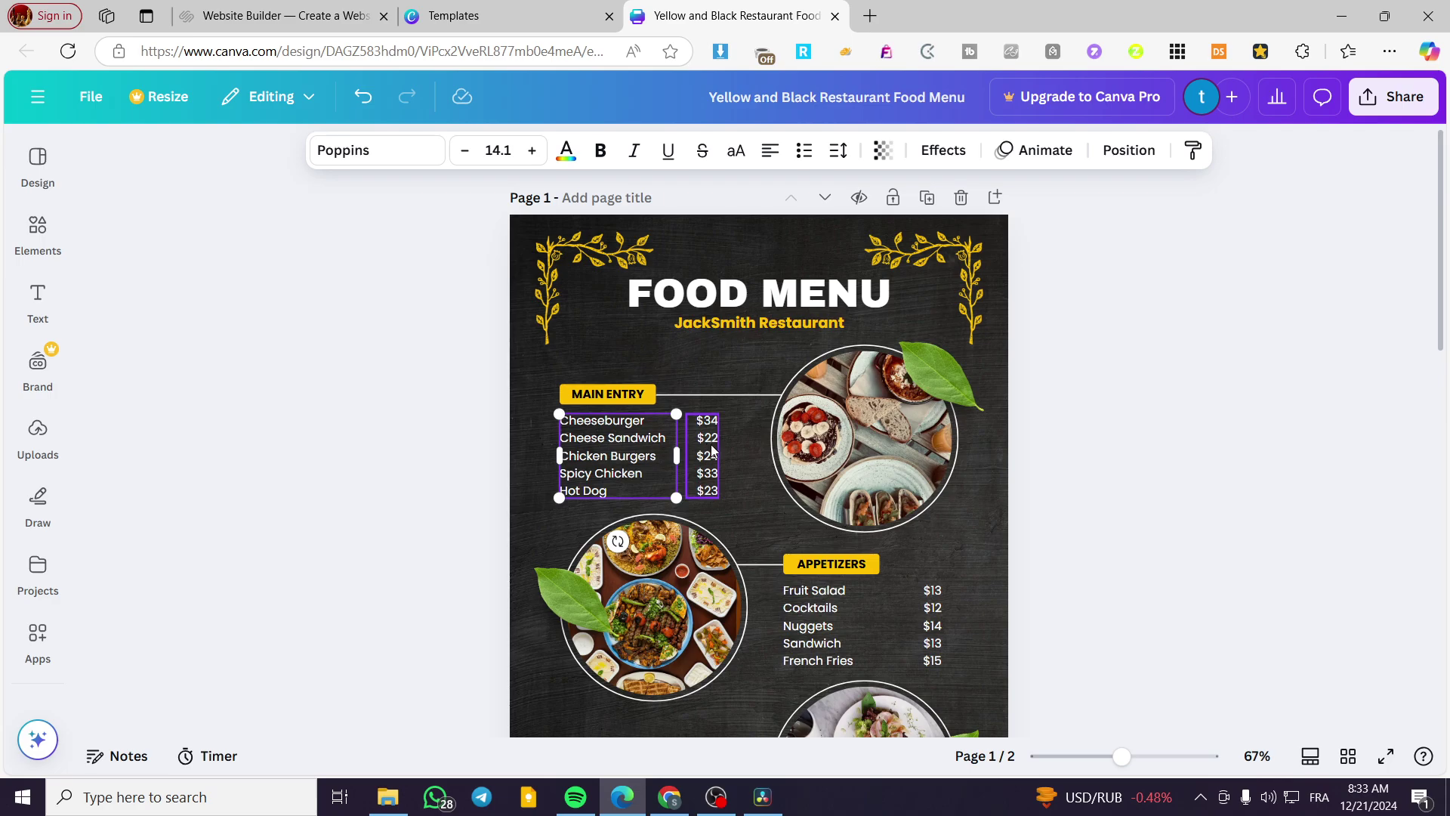
left_click(828, 624, "shift")
left_click(931, 627, "shift")
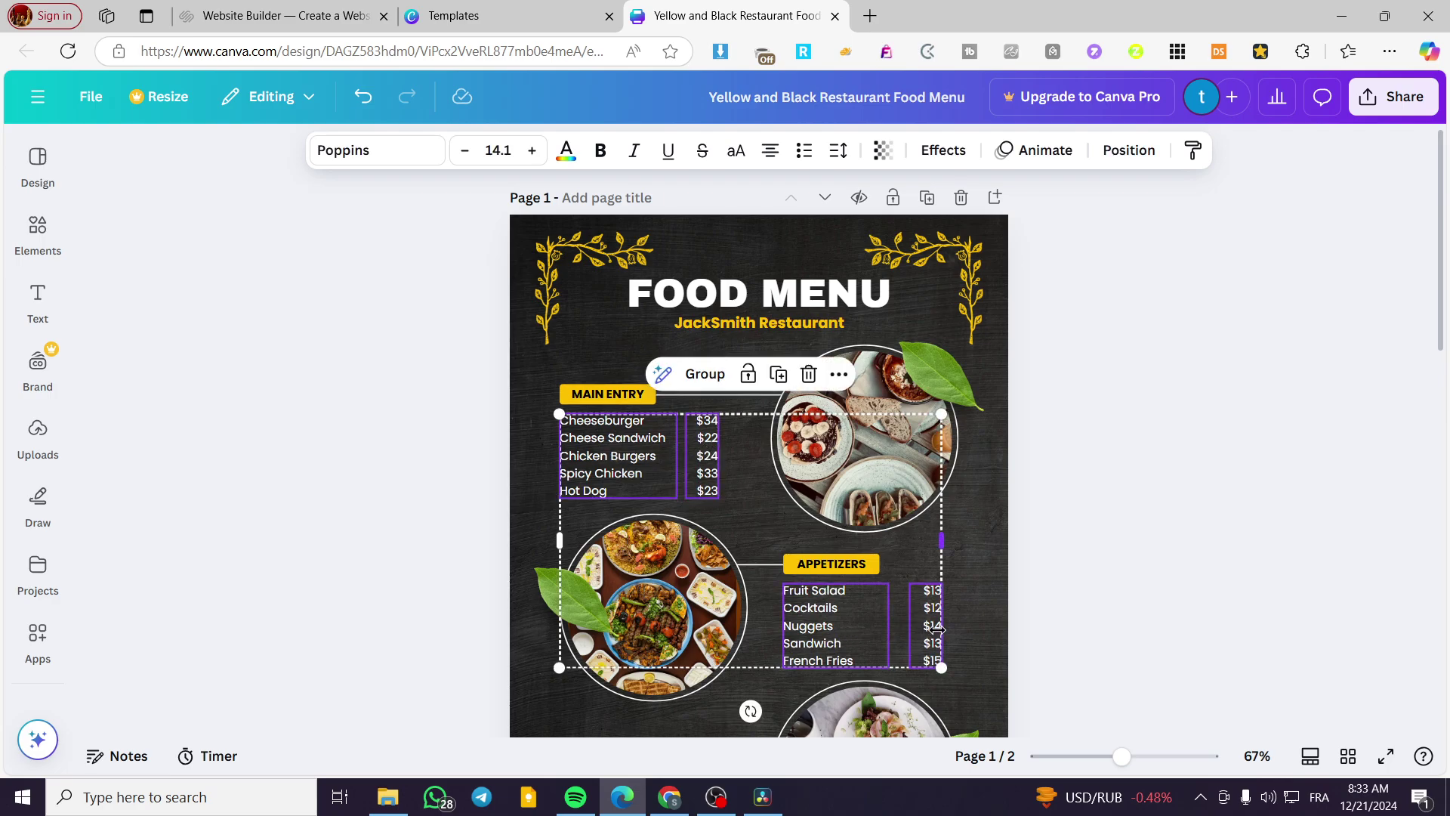
scroll(752, 583, "down", 5)
left_click(636, 349, "shift")
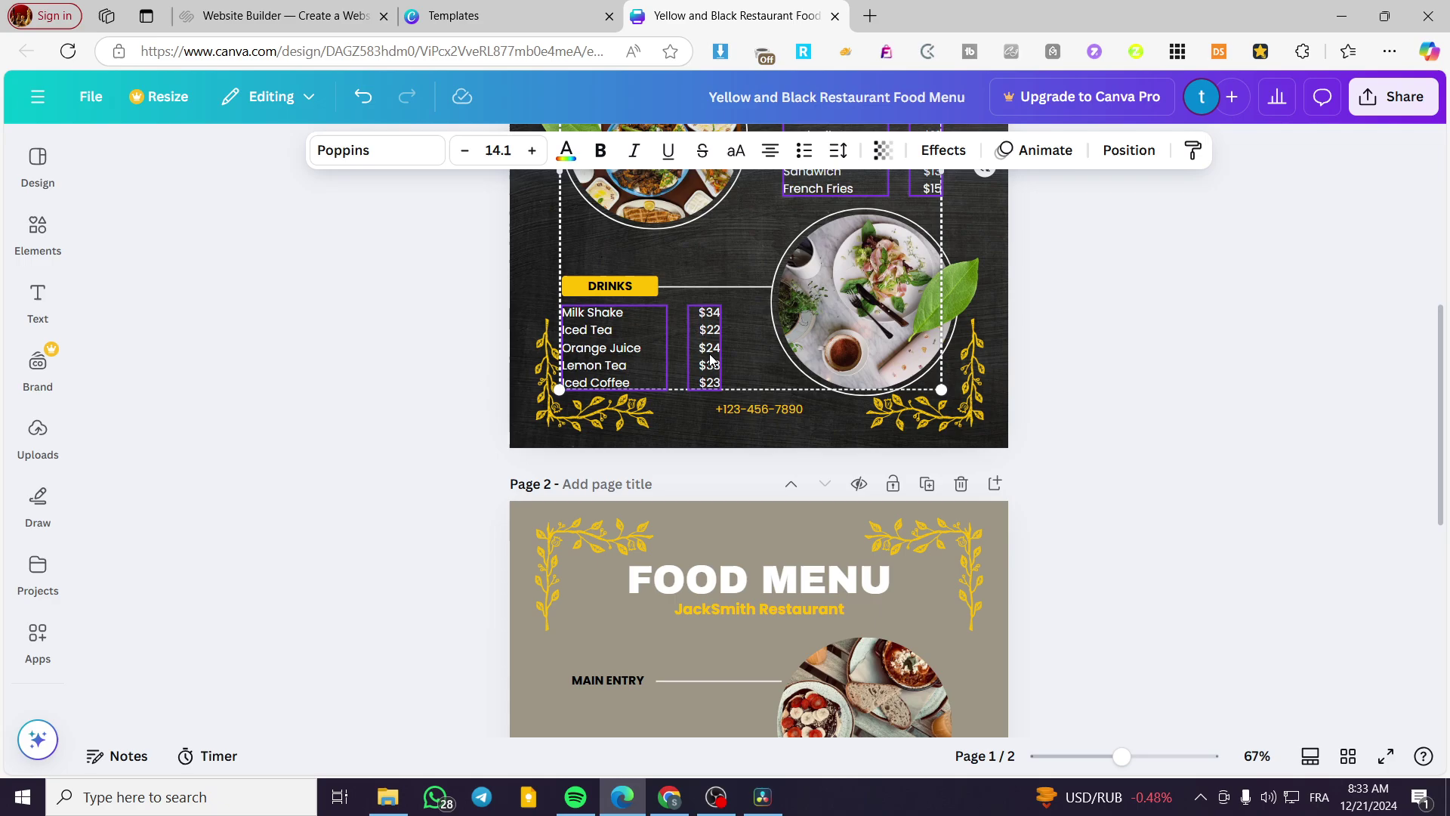
scroll(710, 358, "down", 6)
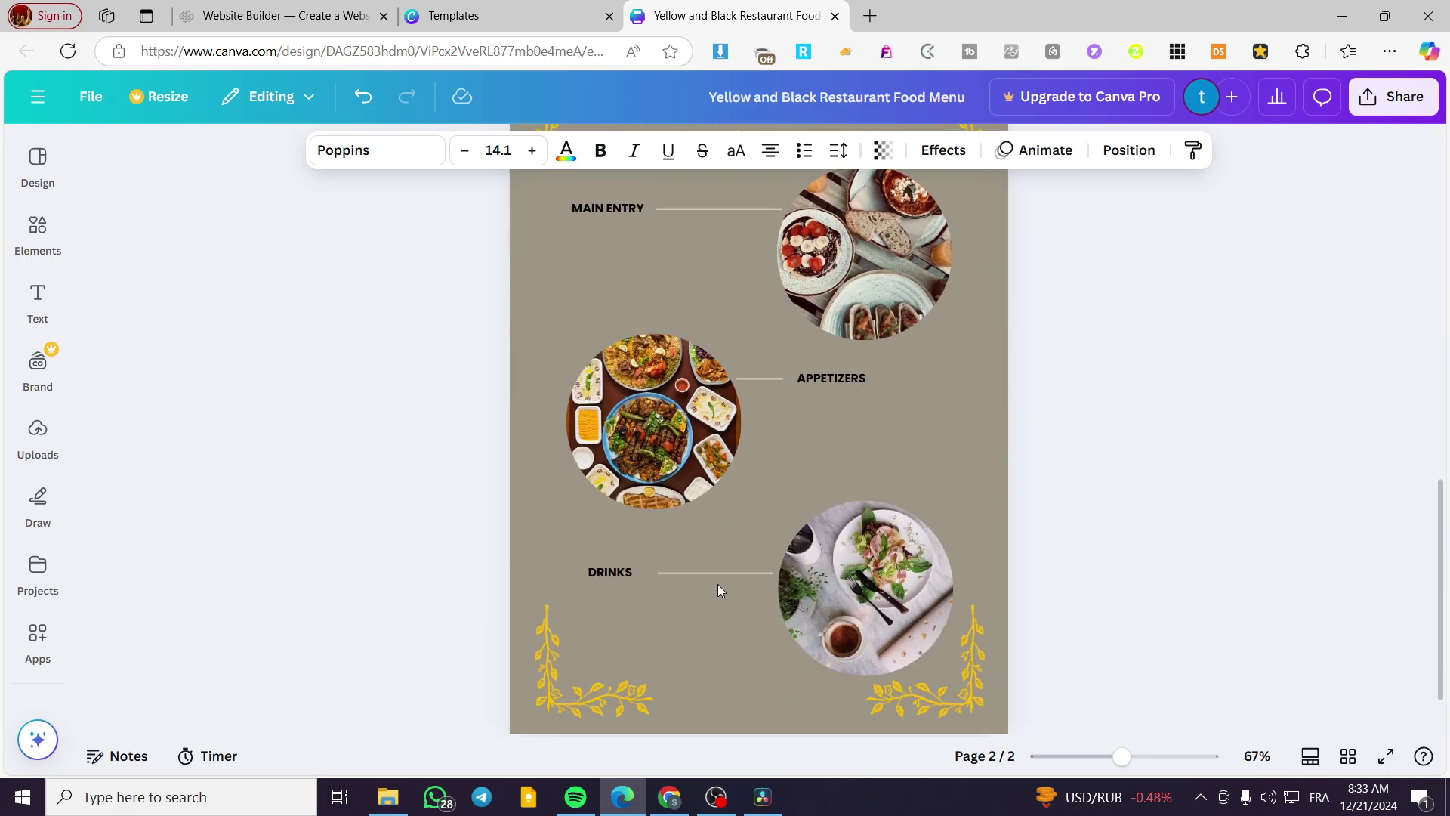
key("ctrl+v")
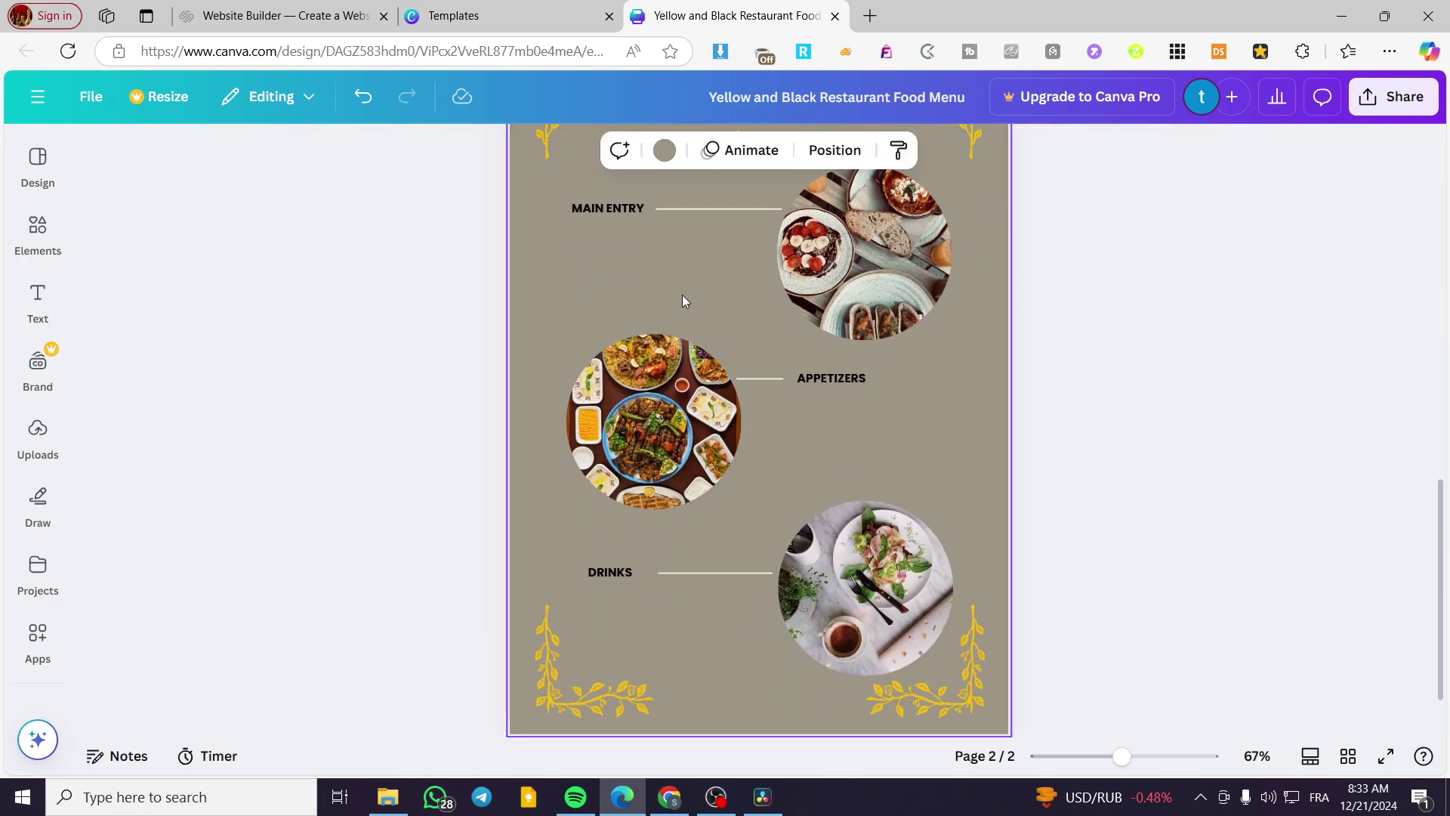
left_click(1136, 348)
Step: Move the MAIN ENTRY dish list and its prices on page 2 slightly right to line up with the heading
scroll(1087, 348, "up", 6)
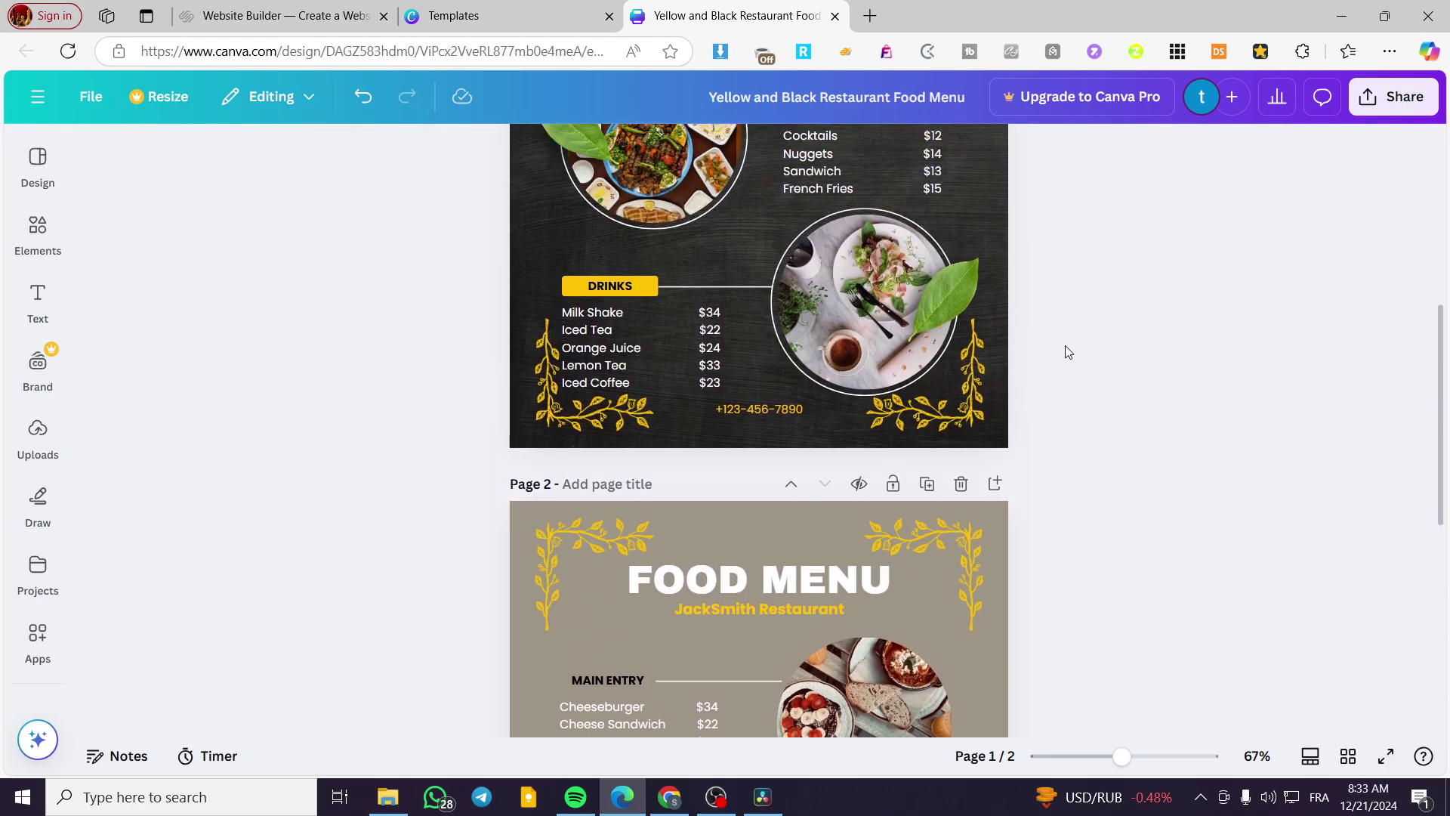
scroll(1065, 348, "up", 5)
scroll(1063, 348, "down", 8)
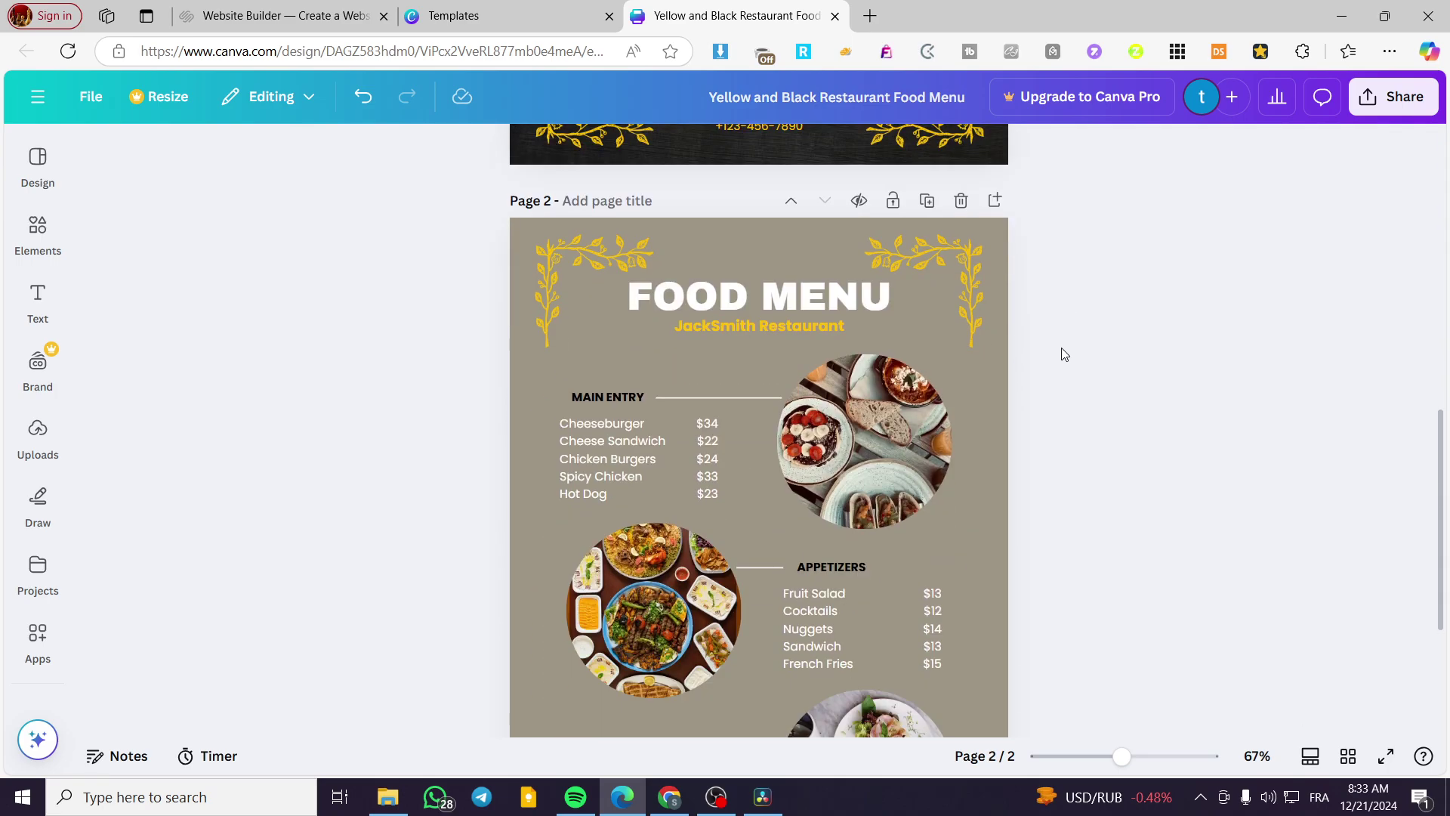
left_click_drag(610, 444, 619, 442)
left_click(713, 450)
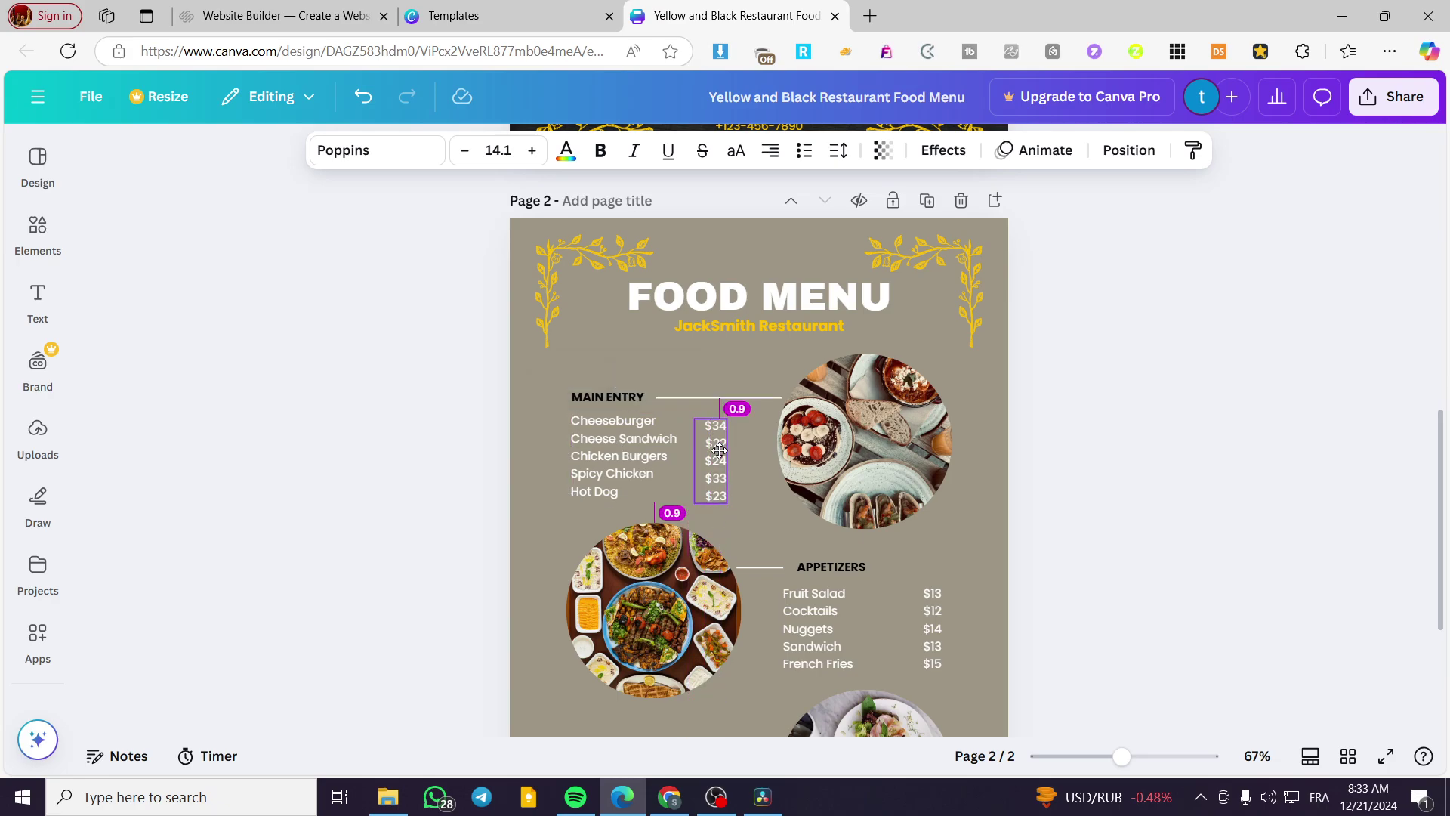
key("ctrl+shift+r")
Step: Shift the APPETIZERS dish list and the DRINKS list with its prices right to line up with their headings on page 2
scroll(849, 479, "down", 3)
left_click_drag(805, 465, 815, 466)
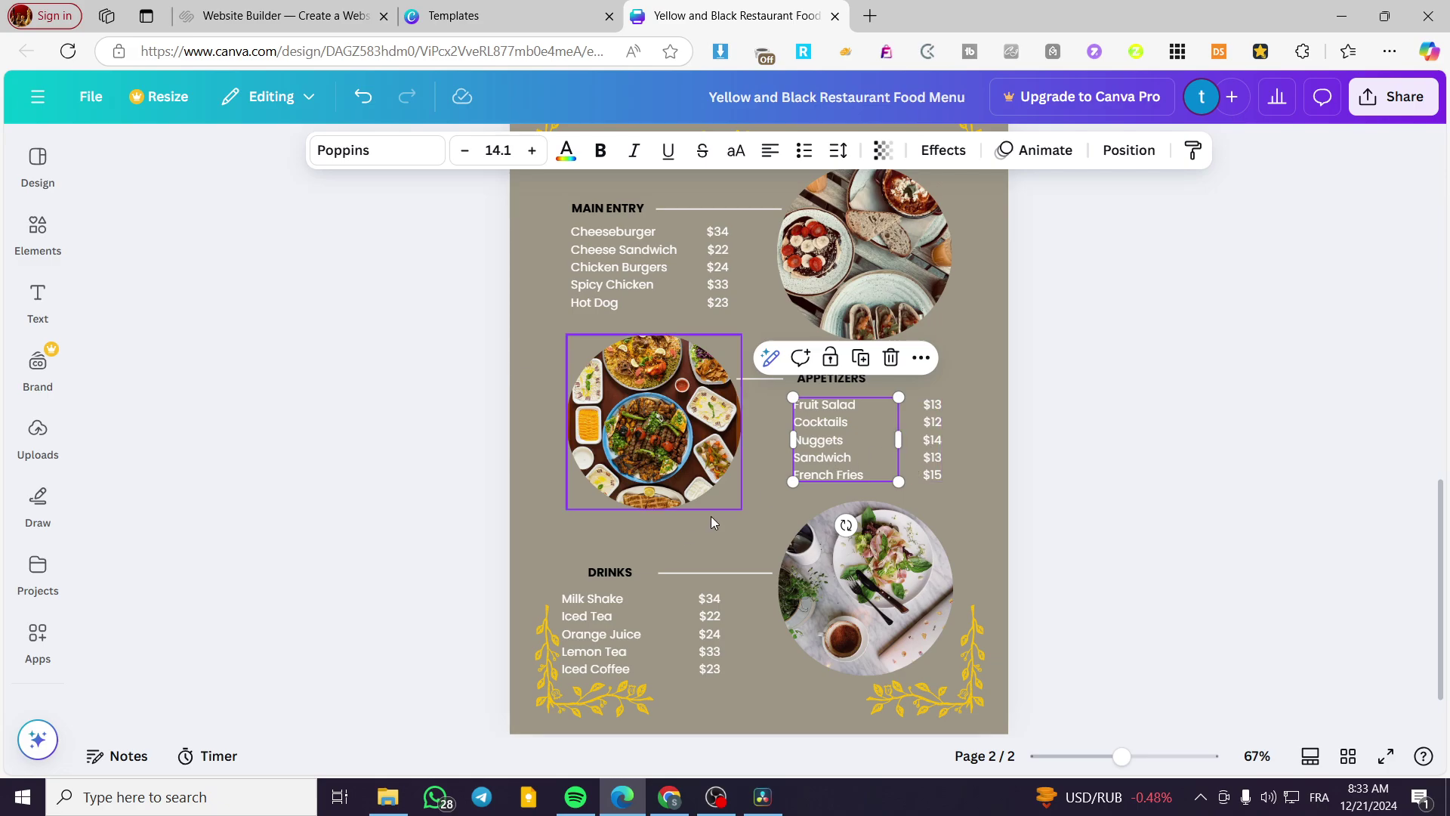
left_click_drag(589, 648, 609, 647)
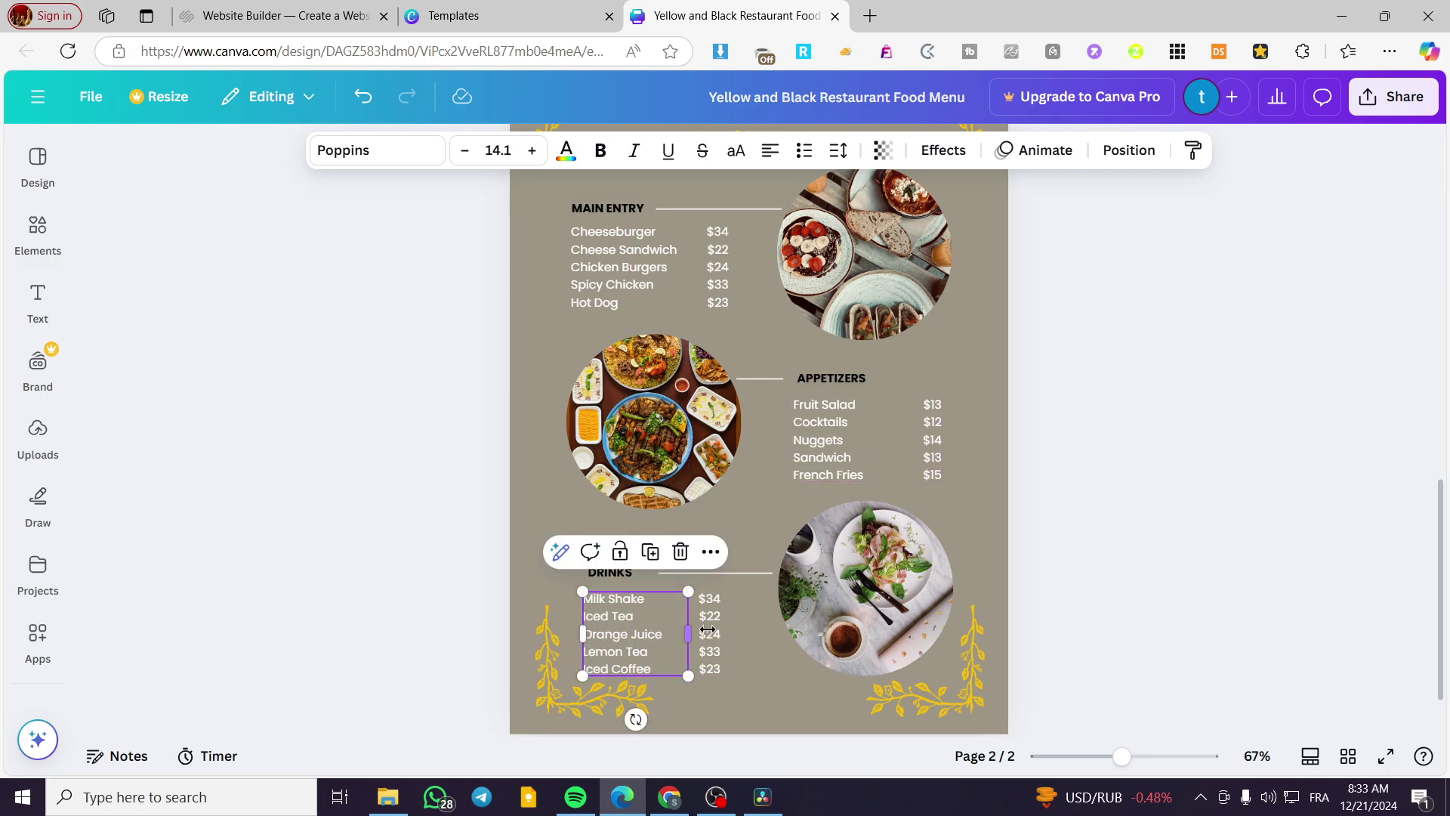
left_click_drag(716, 628, 737, 628)
scroll(501, 565, "up", 10)
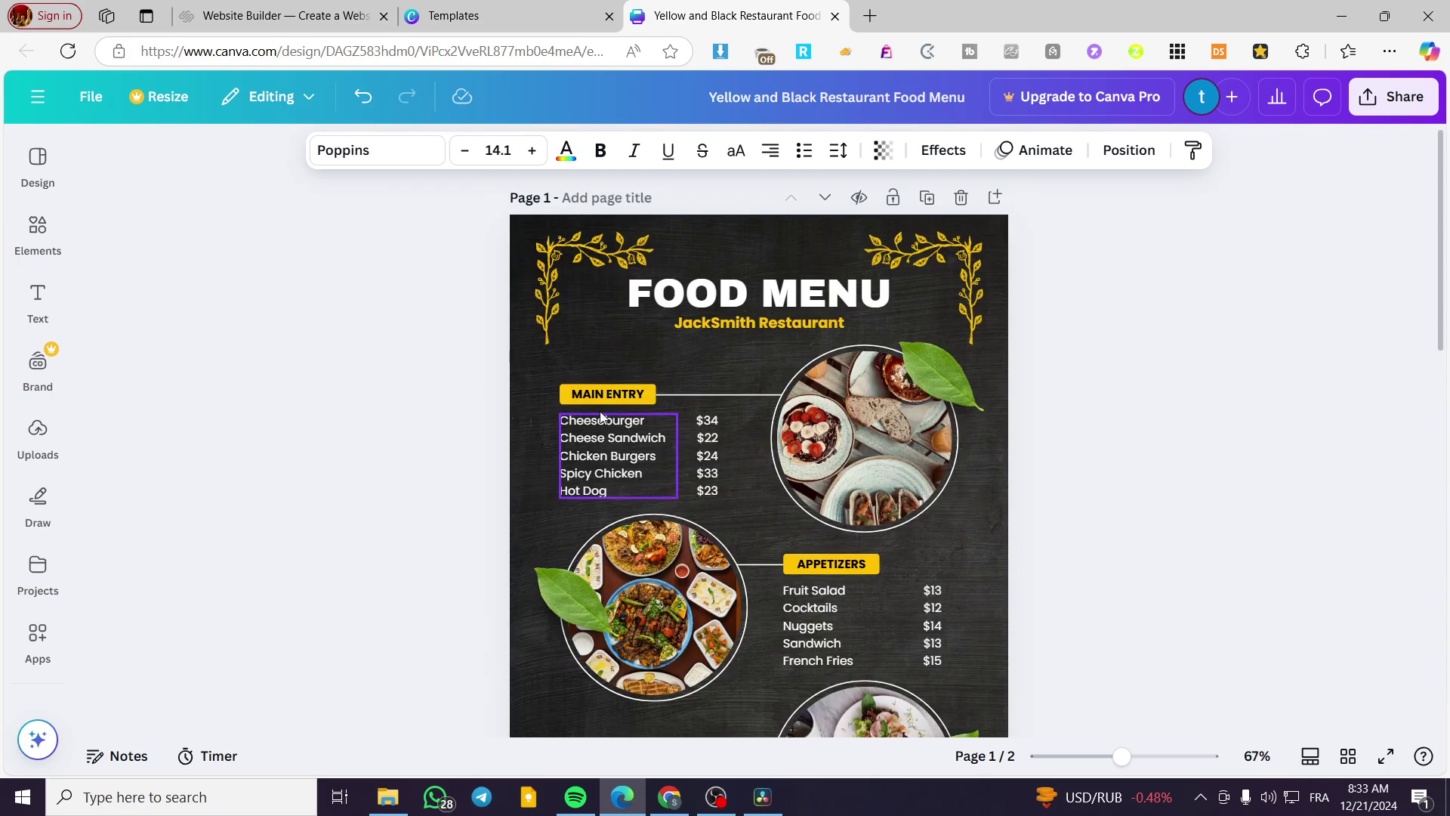
Step: Copy the yellow MAIN ENTRY, APPETIZERS and DRINKS label boxes from page 1 onto page 2
left_click(654, 402)
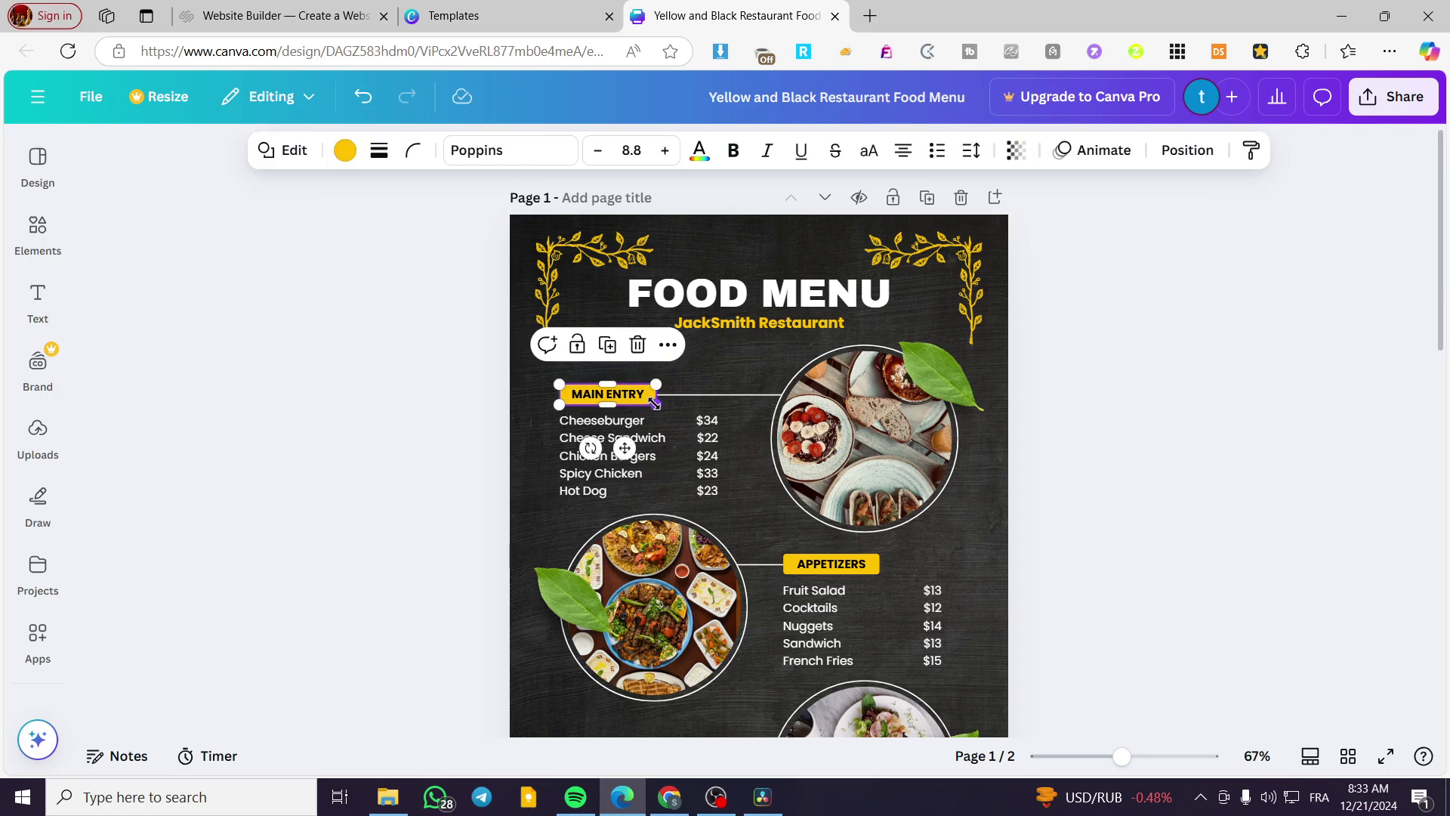
left_click(876, 571, "shift")
scroll(710, 528, "down", 5)
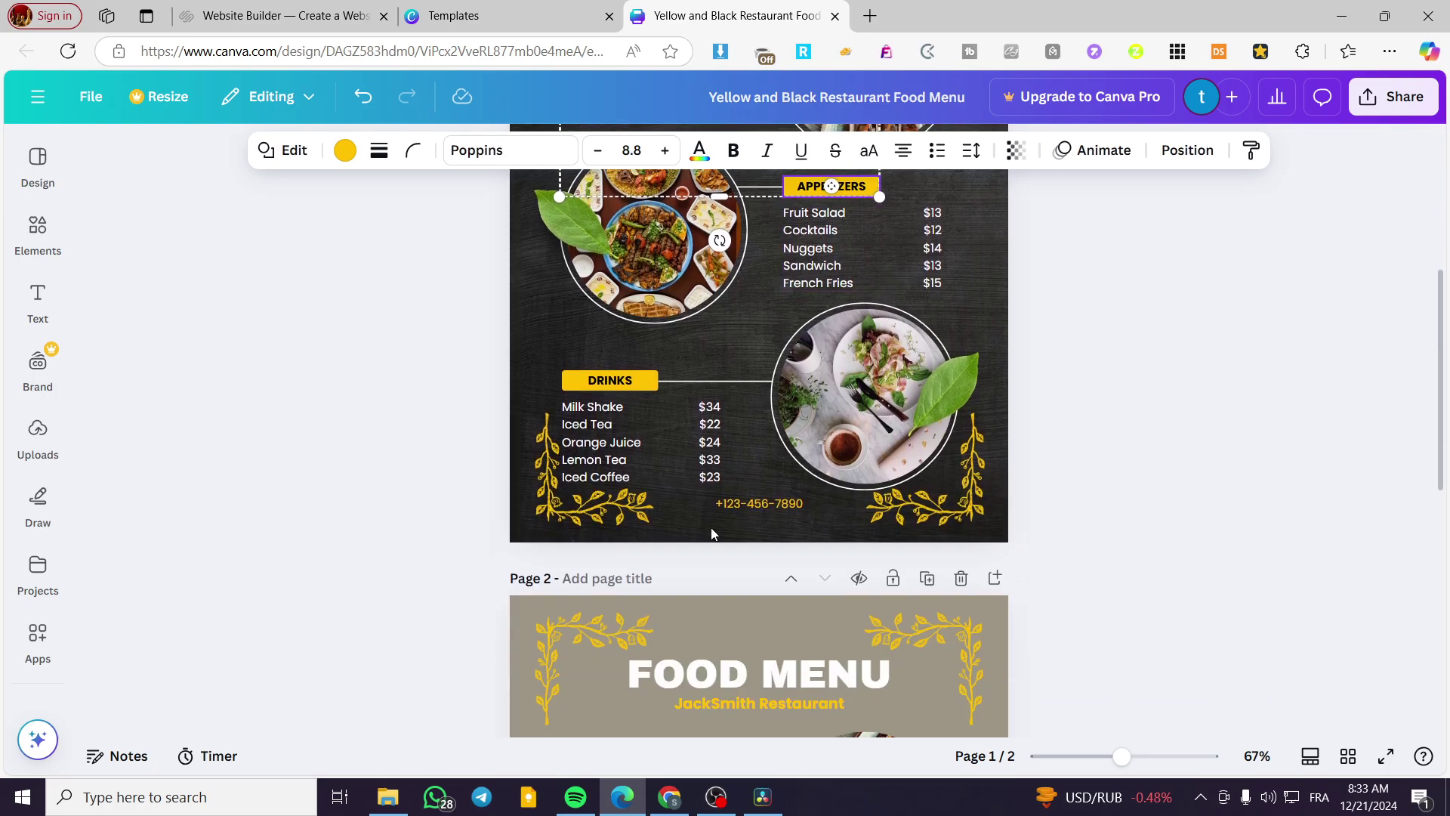
left_click(656, 388, "shift")
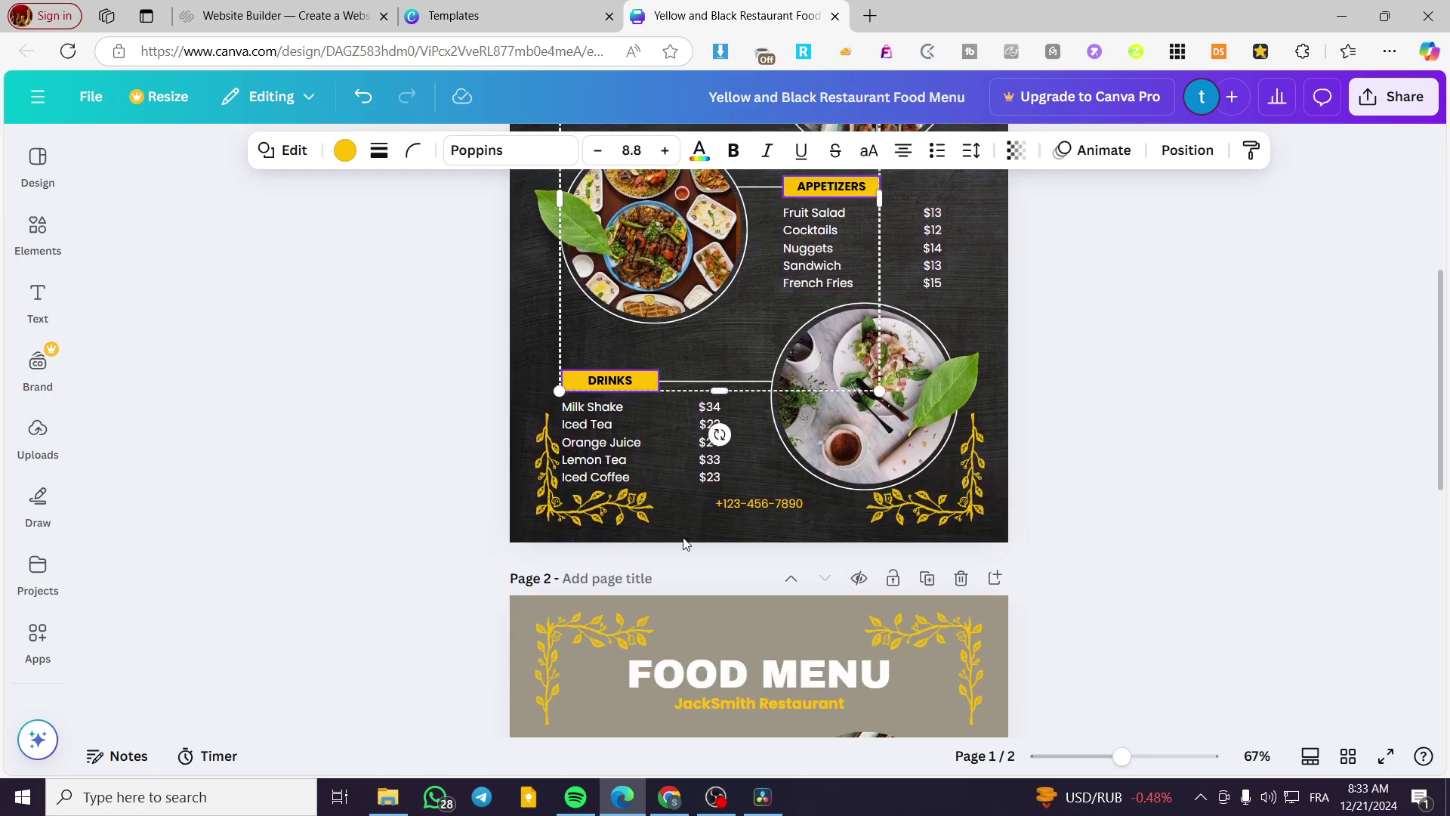
scroll(685, 544, "down", 8)
key("ctrl+v")
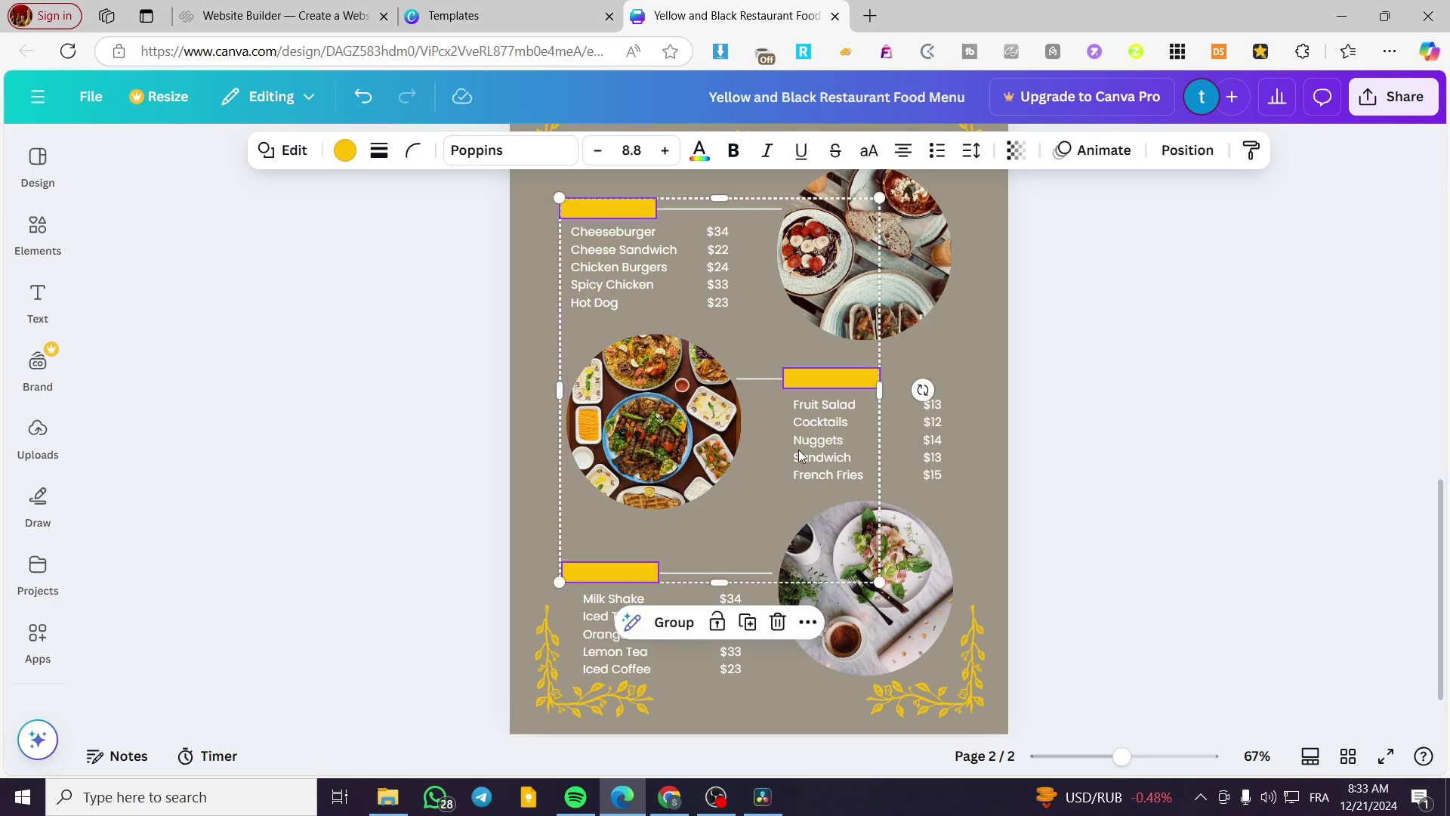
Step: Send the yellow MAIN ENTRY, APPETIZERS and DRINKS boxes on page 2 backward, behind their heading text
left_click(1189, 153)
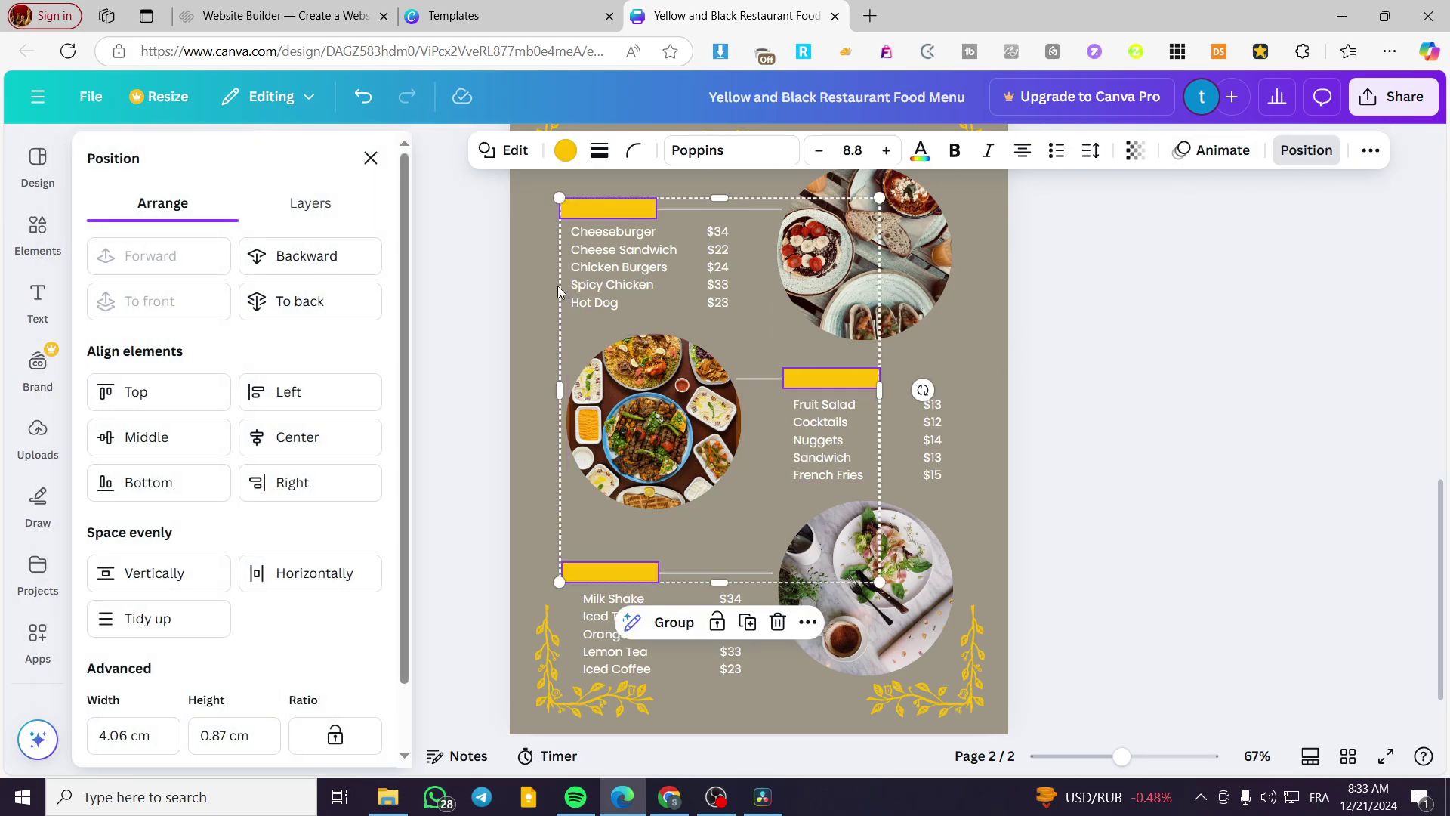
left_click(283, 269)
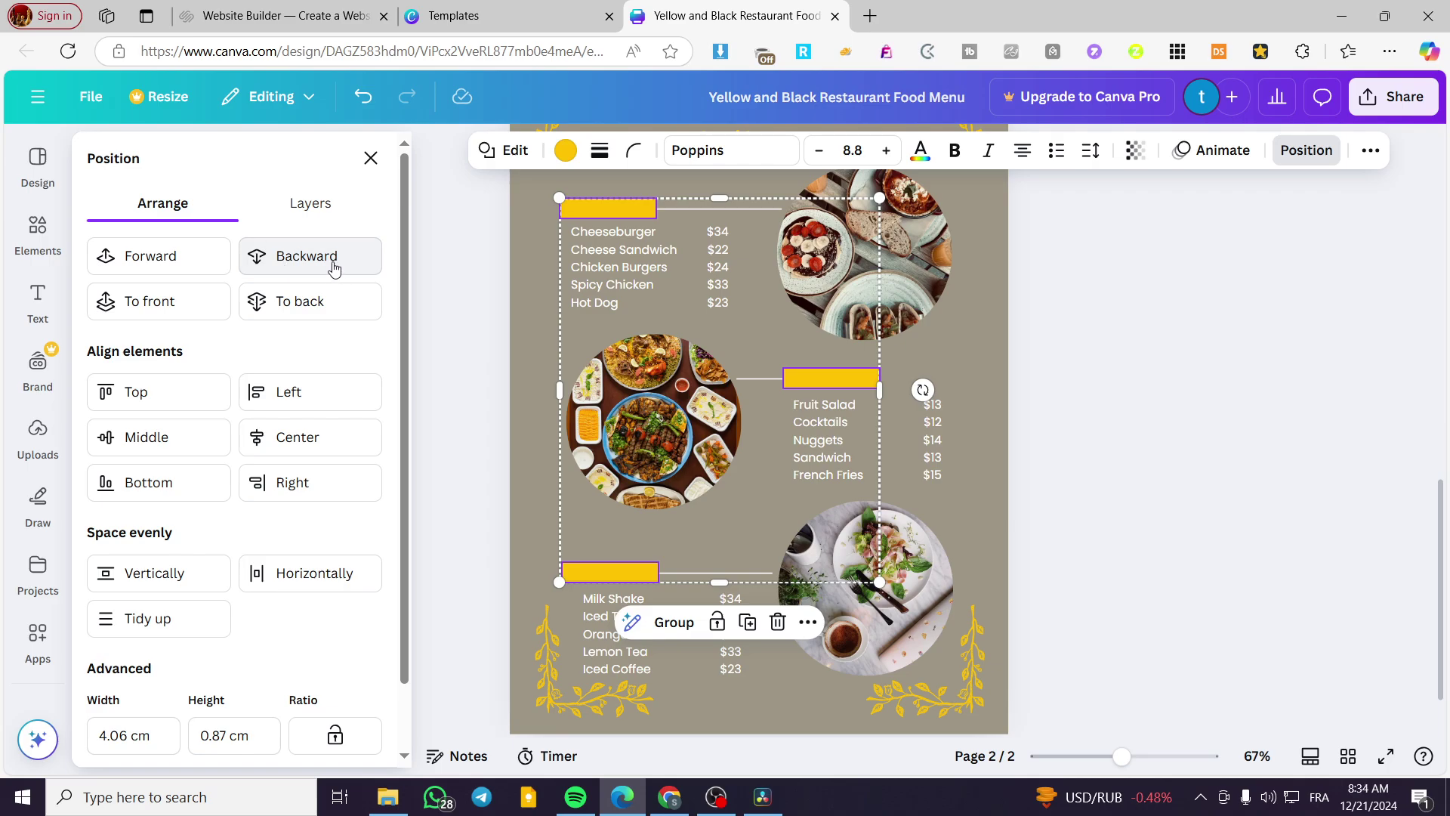
left_click(535, 305)
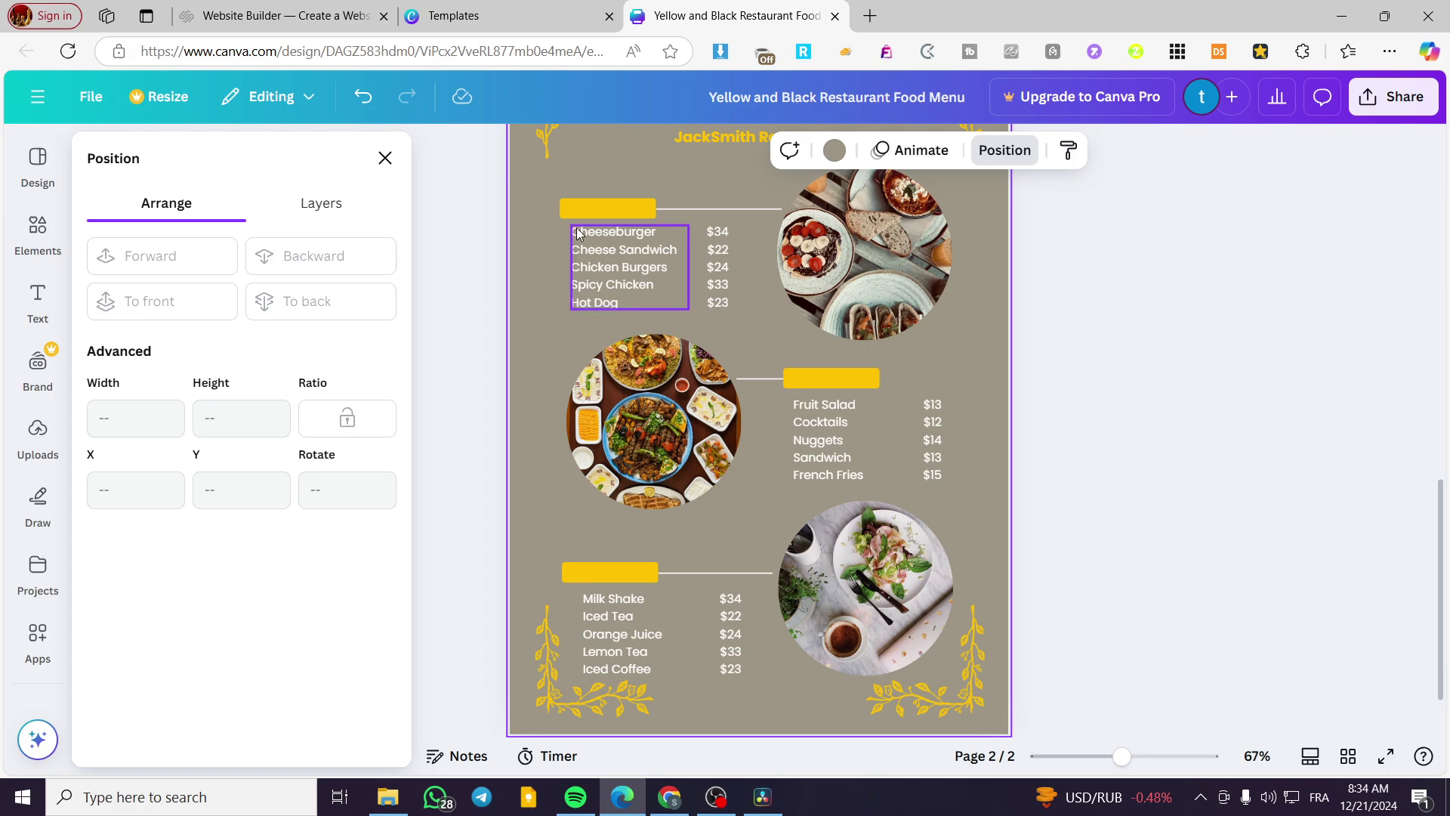
left_click(590, 207)
left_click(306, 258)
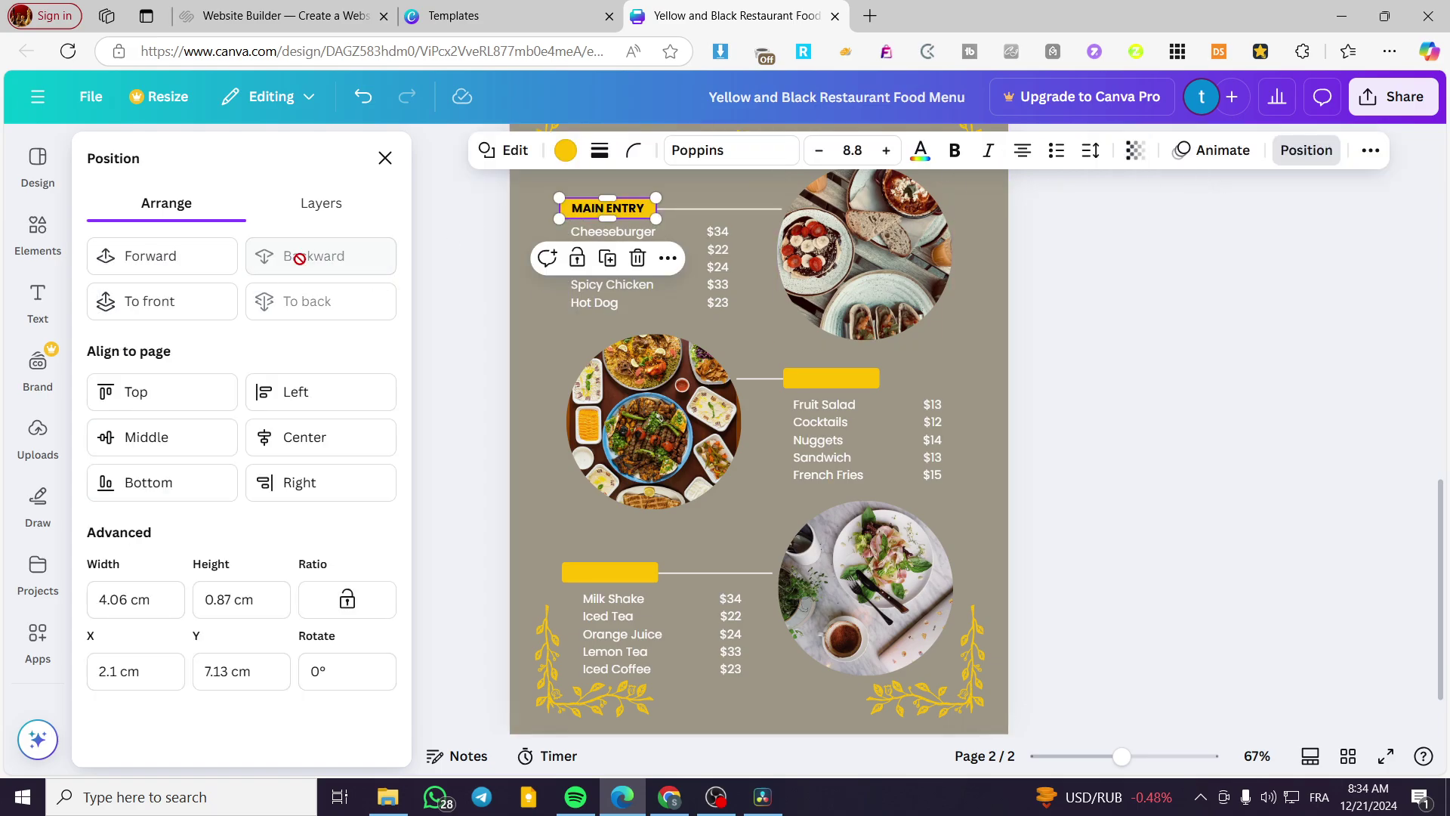
left_click(838, 381)
left_click(316, 256)
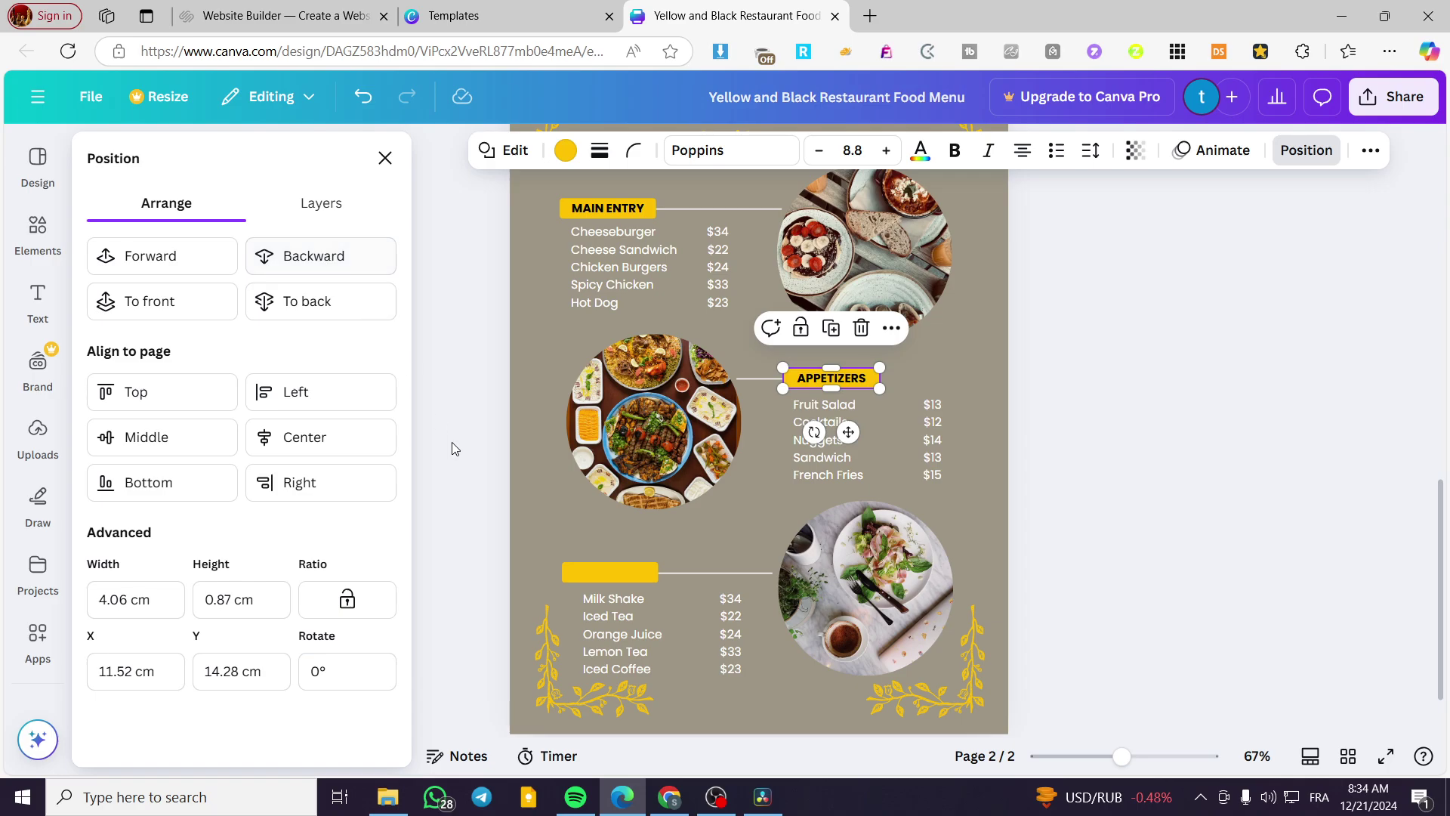
left_click(610, 576)
left_click(313, 256)
key("Escape")
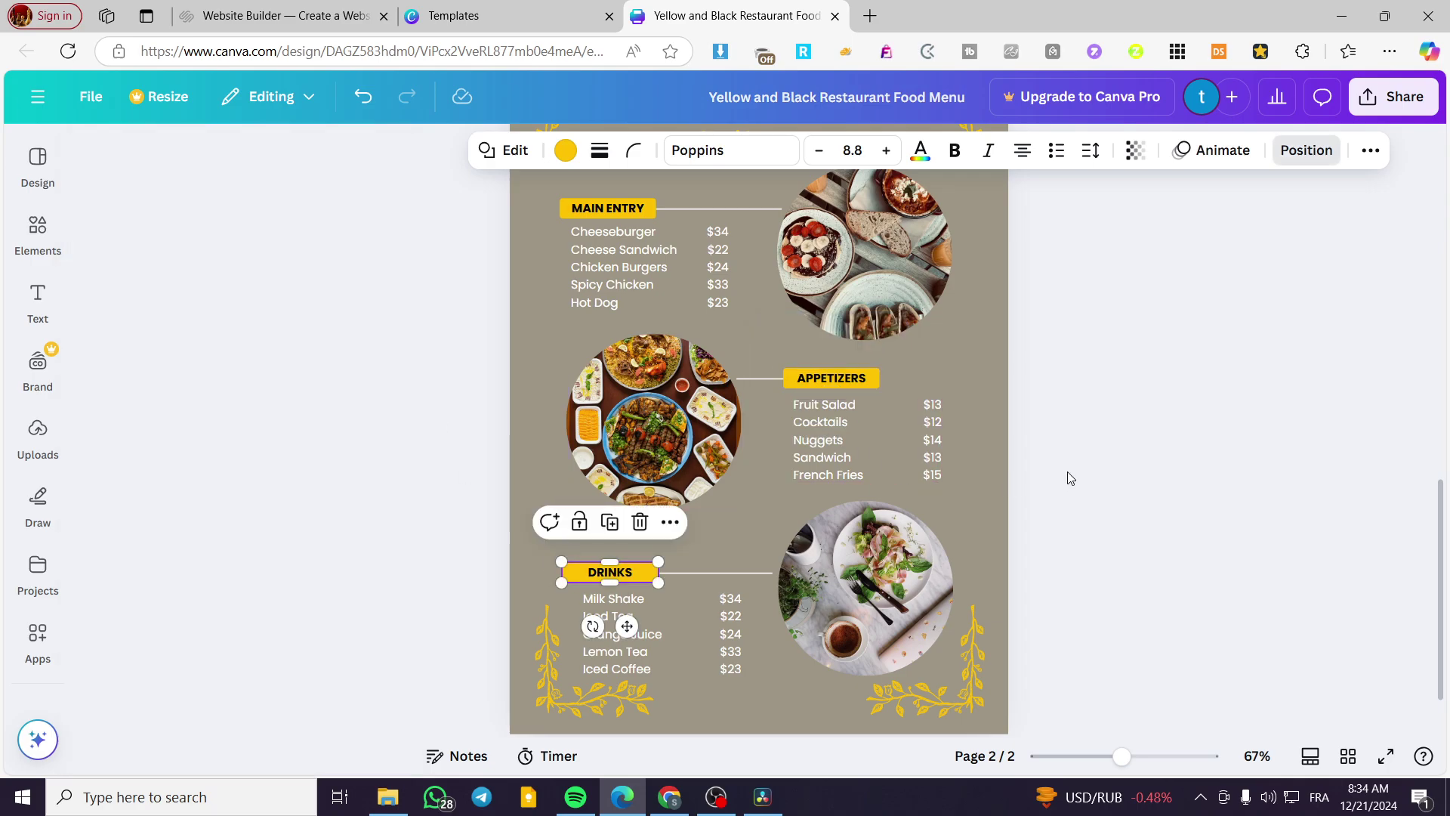
left_click(1077, 473)
scroll(946, 465, "up", 5)
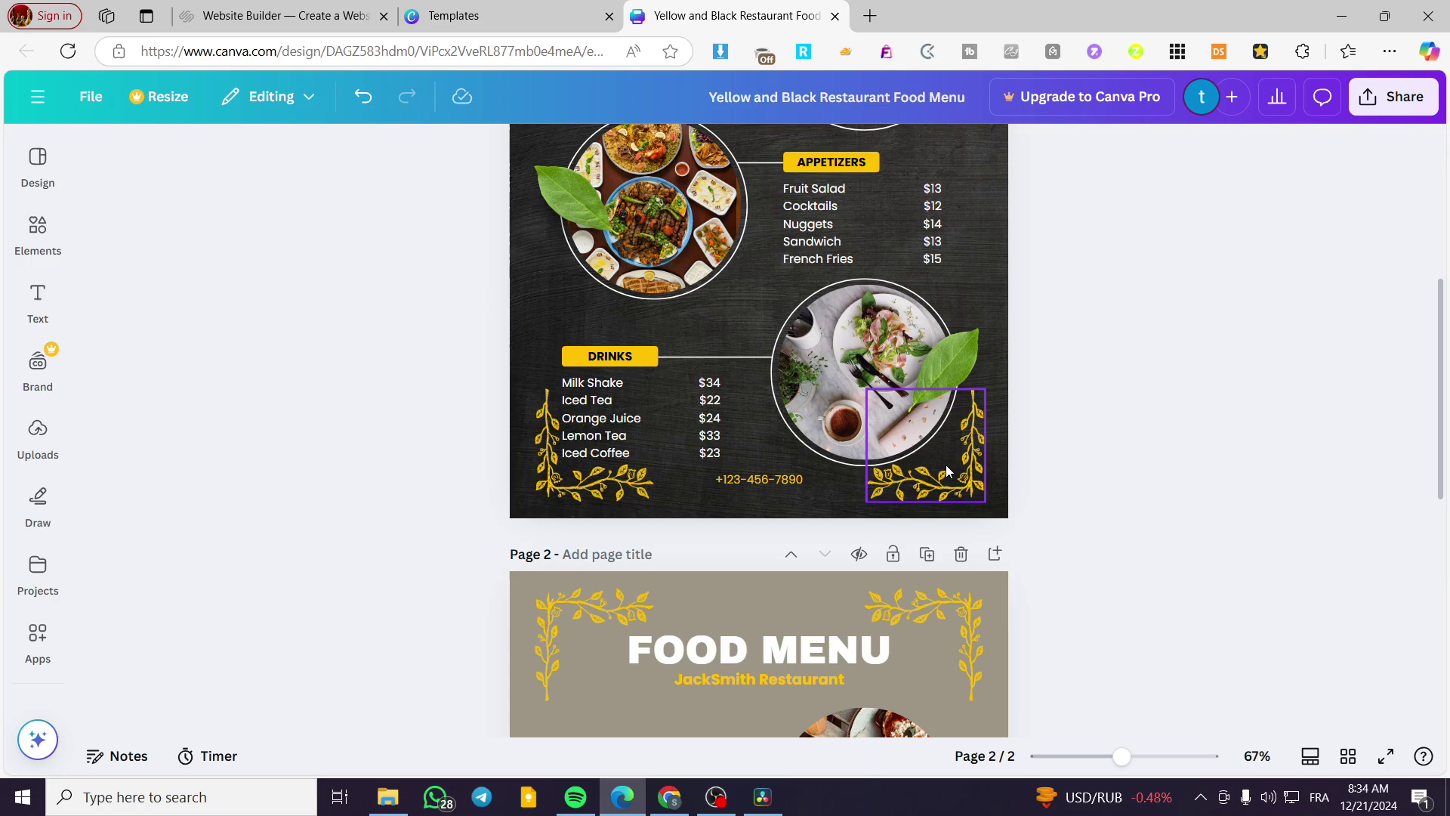
scroll(740, 420, "down", 10)
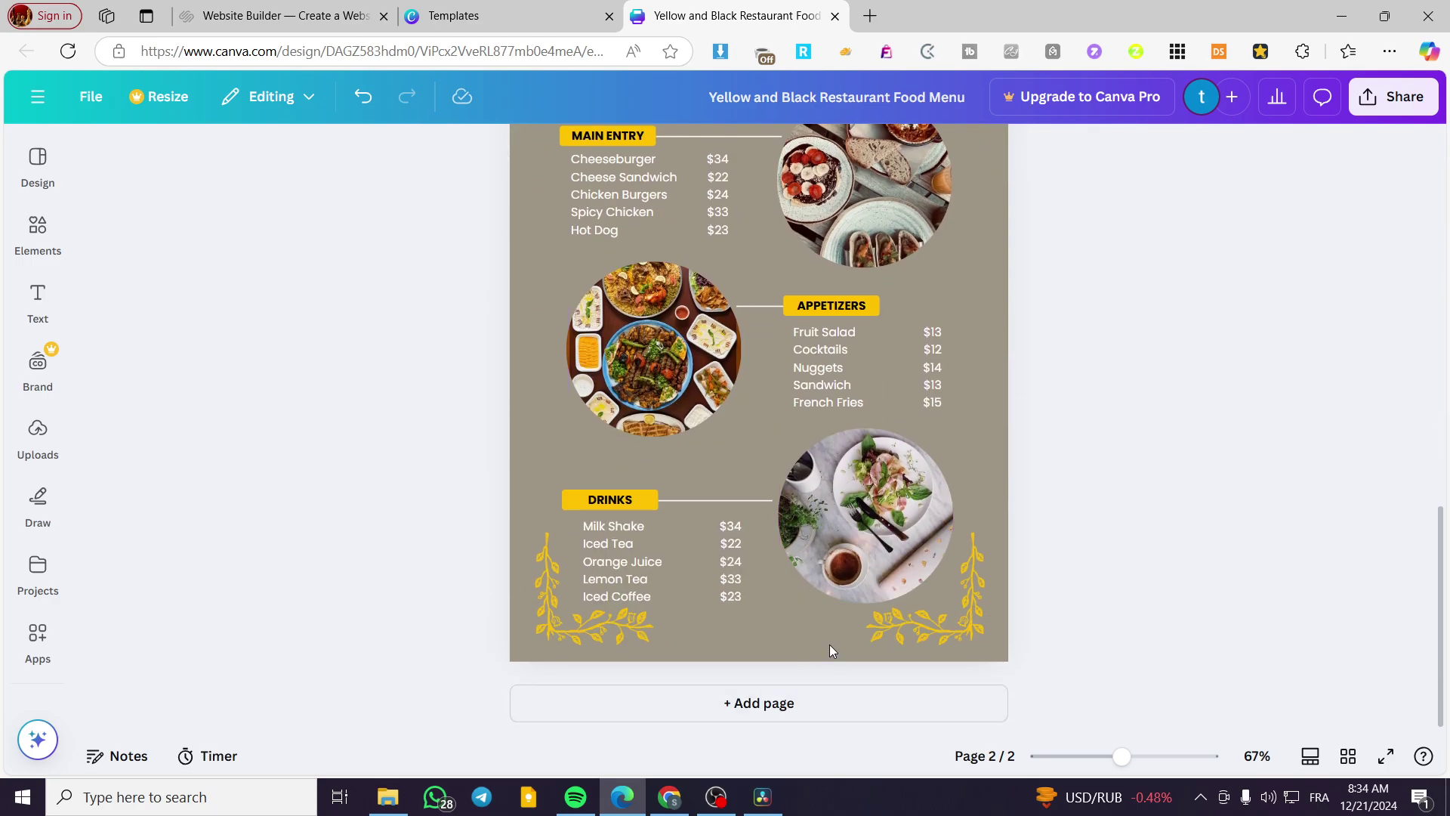
scroll(828, 647, "up", 15)
scroll(797, 572, "down", 15)
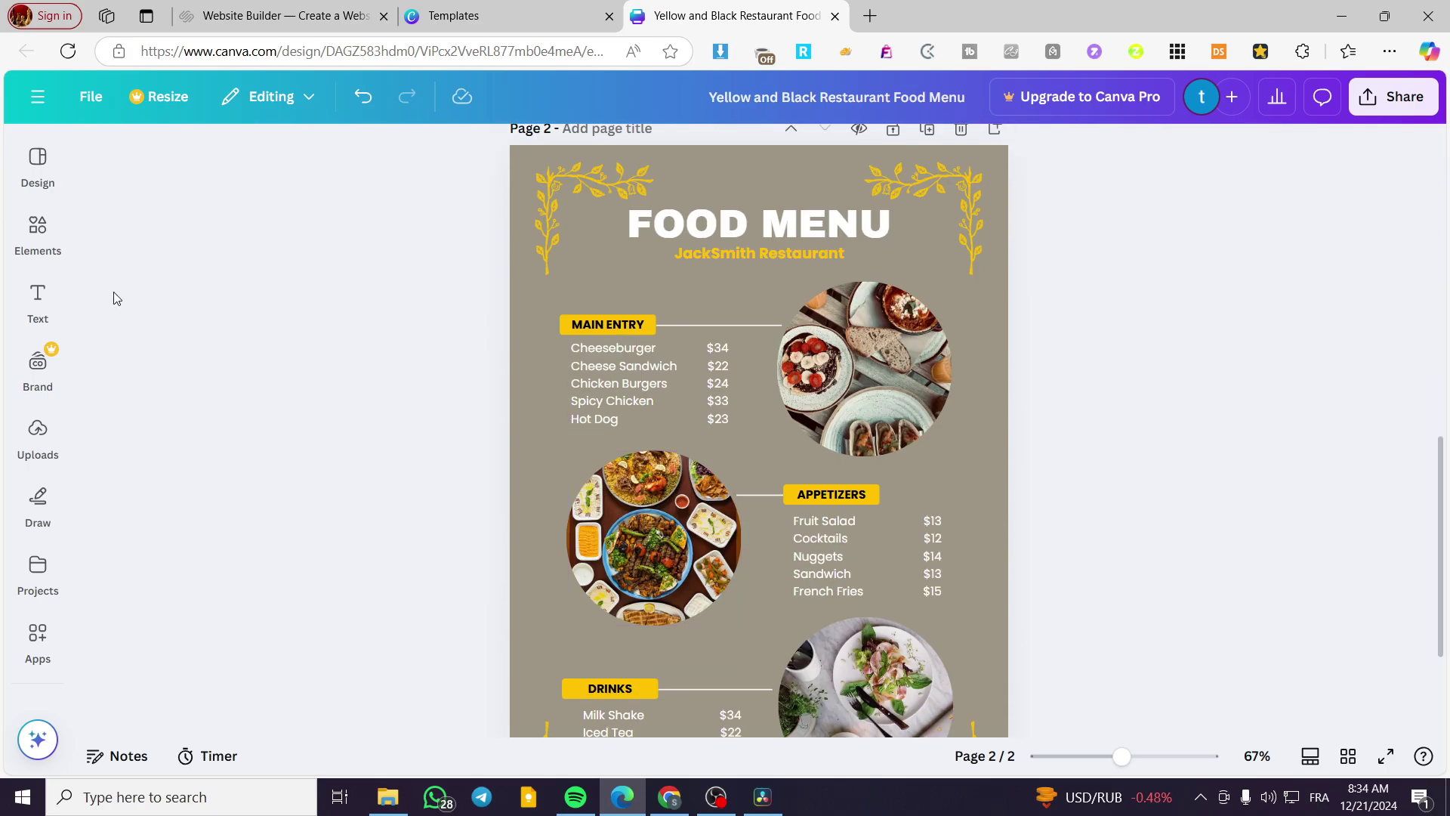
left_click(37, 366)
left_click(38, 438)
left_click(38, 502)
left_click(38, 572)
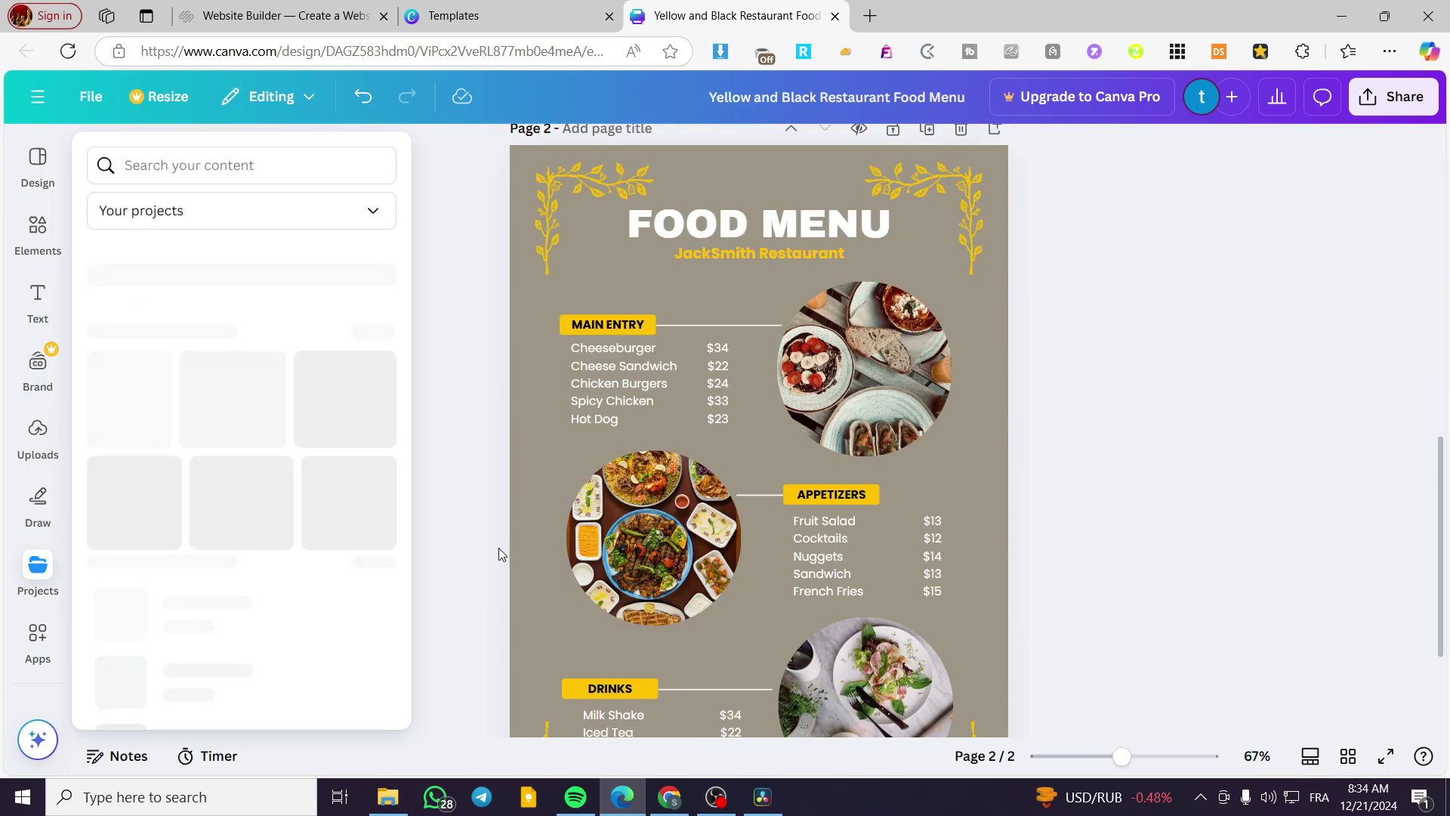
Step: Remove the food photos from the three circular frames on page 2
left_click(667, 574)
key("Delete")
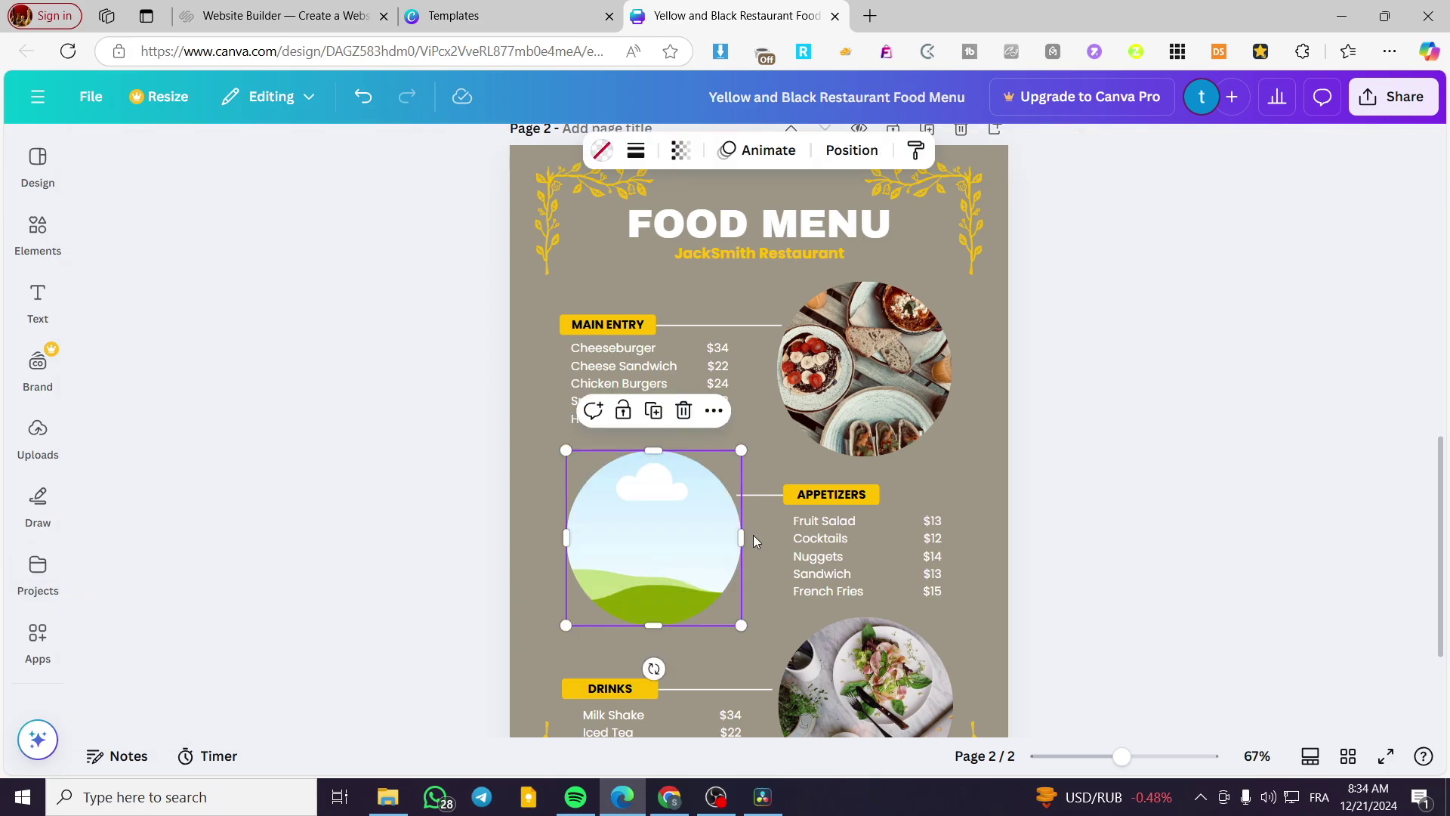
left_click(868, 374)
key("Delete")
left_click(868, 687)
scroll(876, 527, "down", 5)
key("Delete")
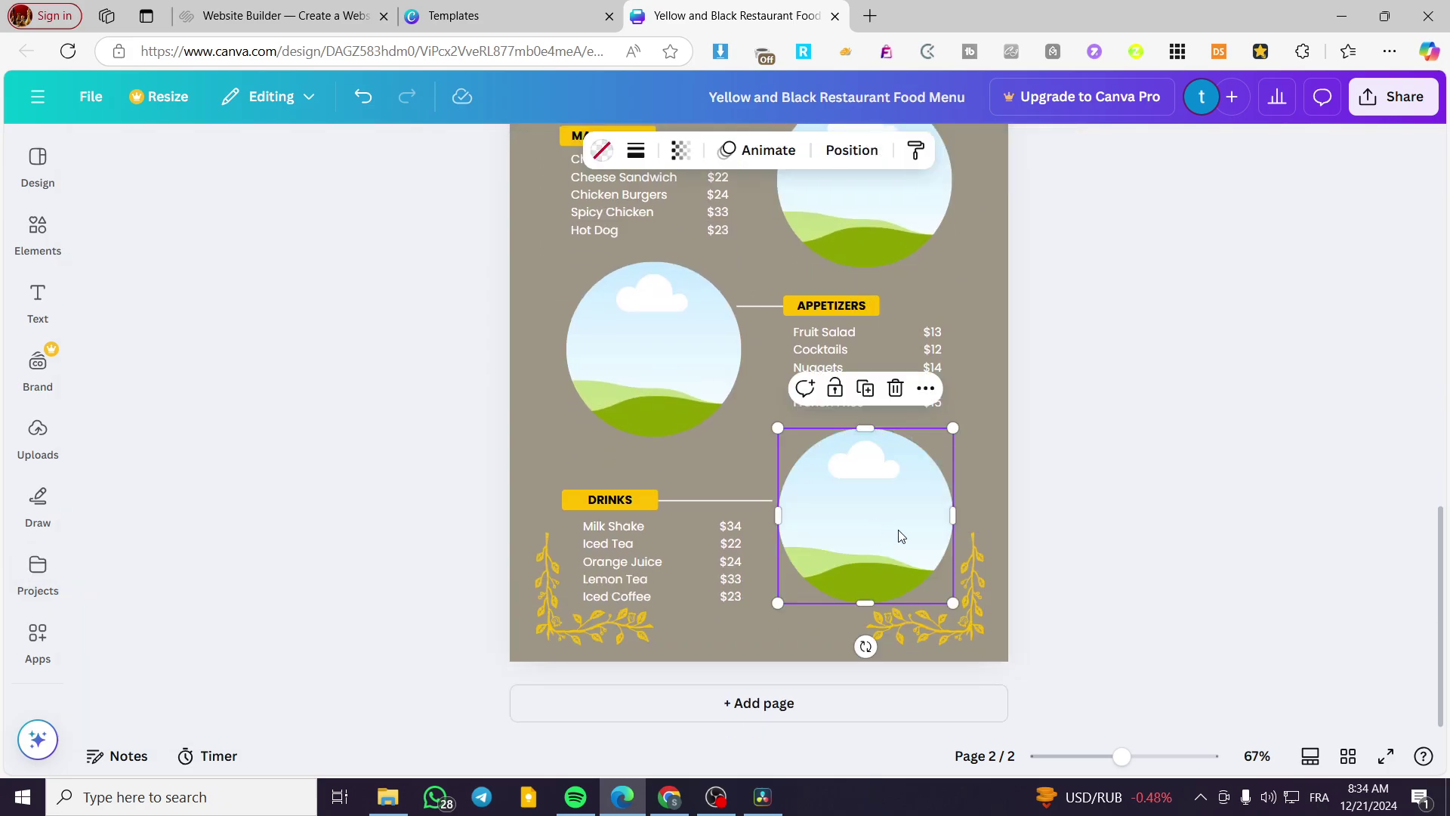
Step: Delete the three empty circular frames from page 2
left_click(890, 211)
left_click(655, 385)
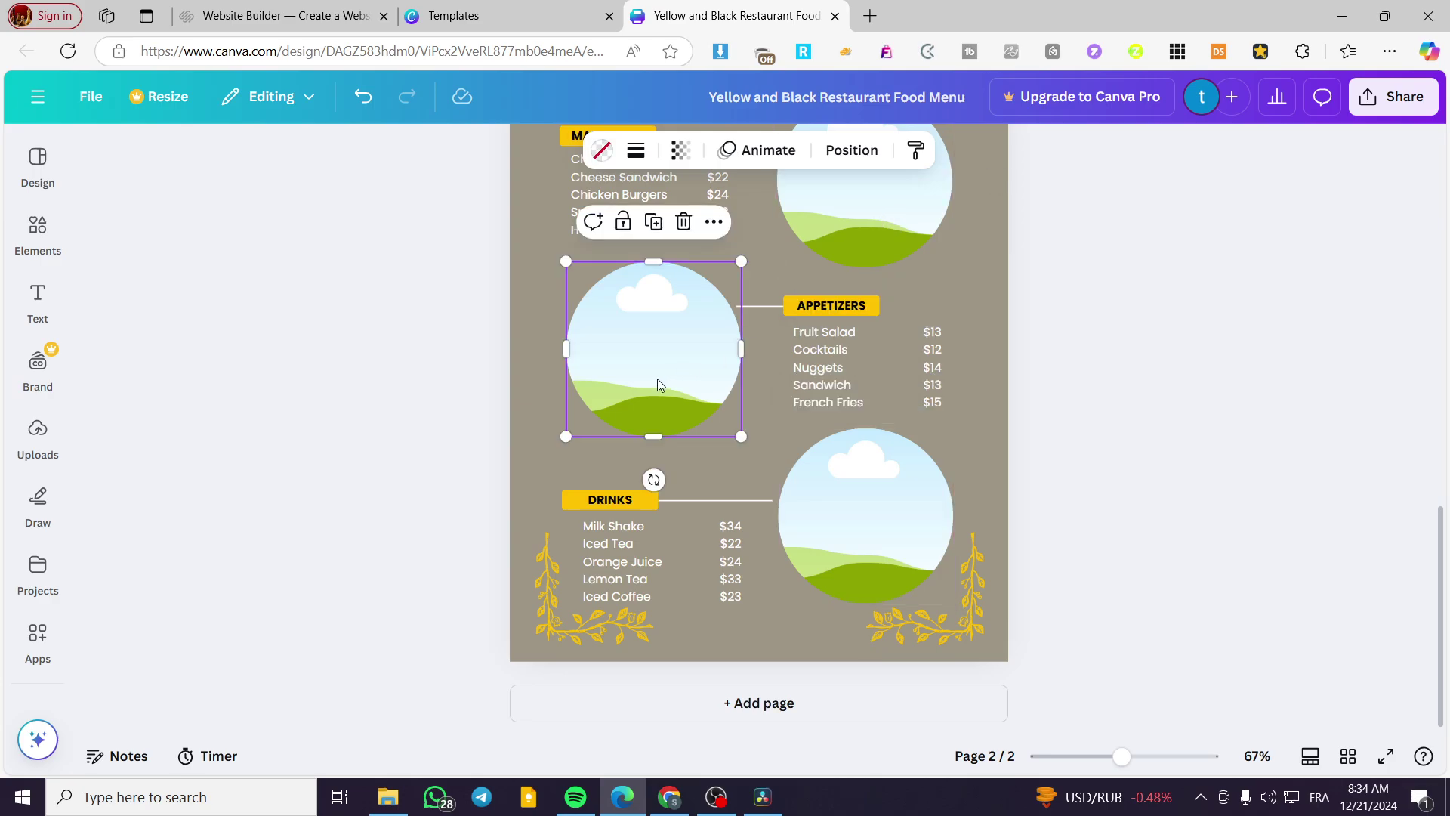
key("Delete")
left_click(846, 226)
key("Delete")
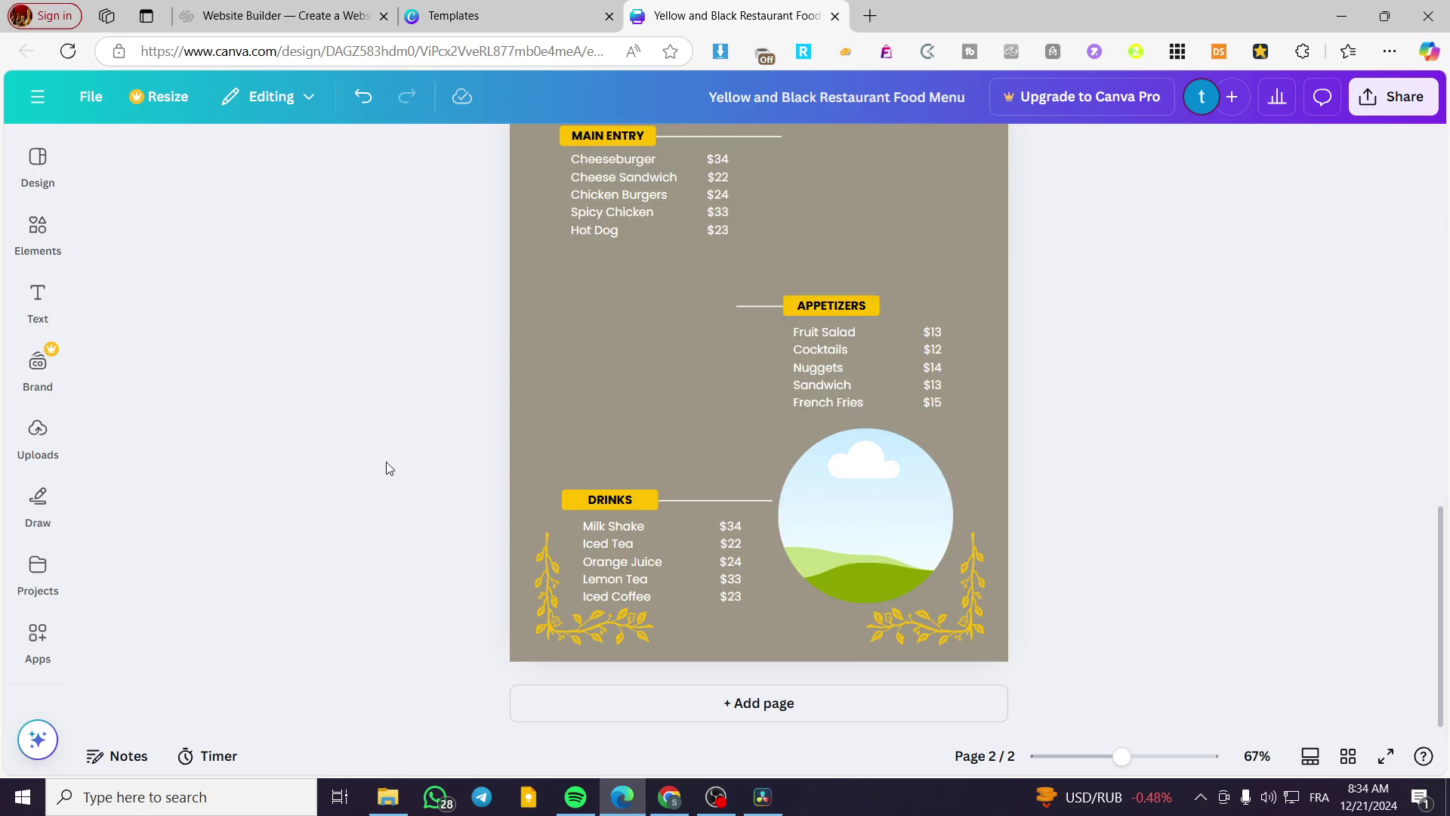
left_click(825, 531)
key("Delete")
Step: Search the elements for "frame" and add the square frame with rounded corners to page 2
left_click(38, 226)
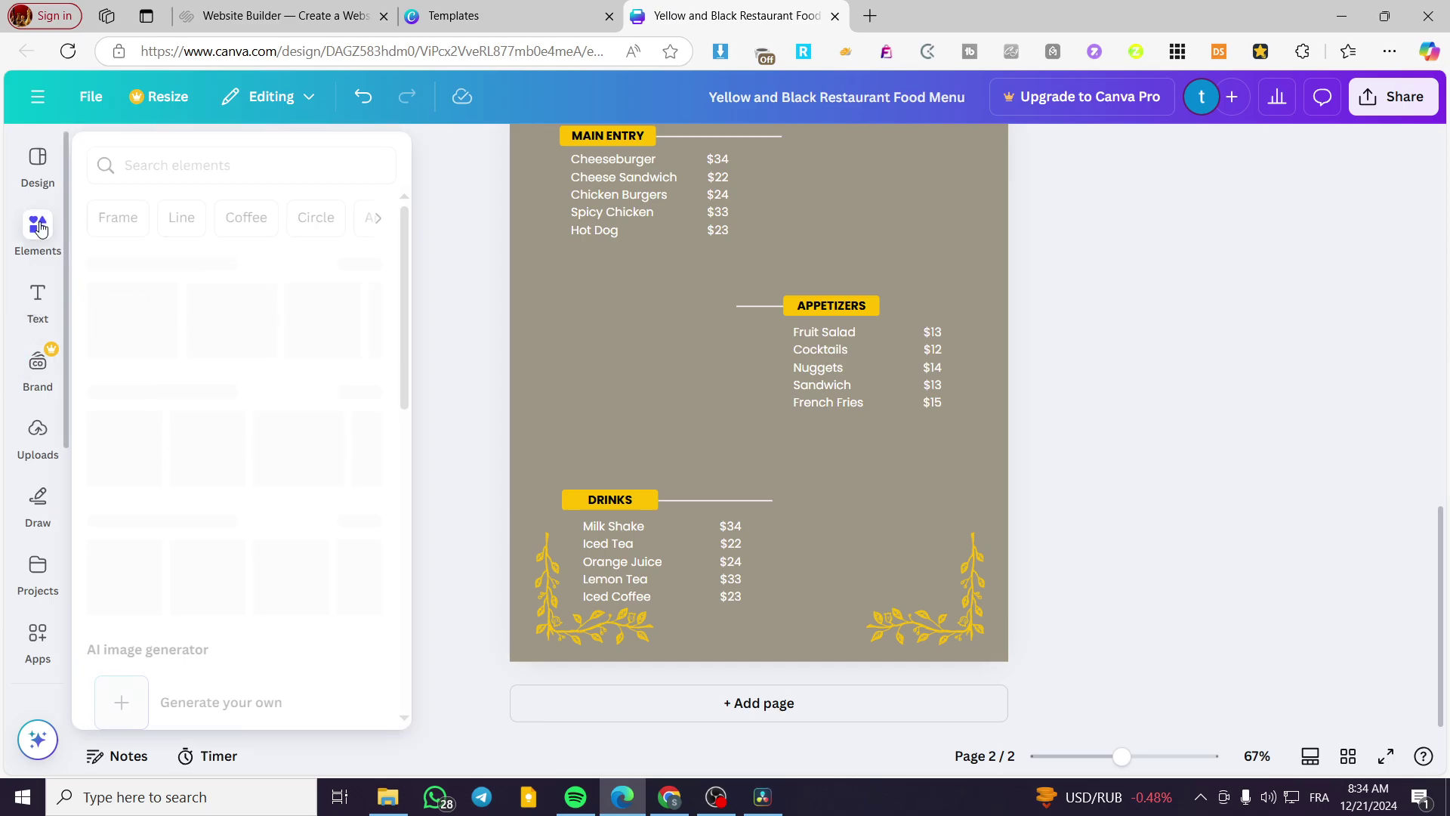
left_click(170, 157)
type("f")
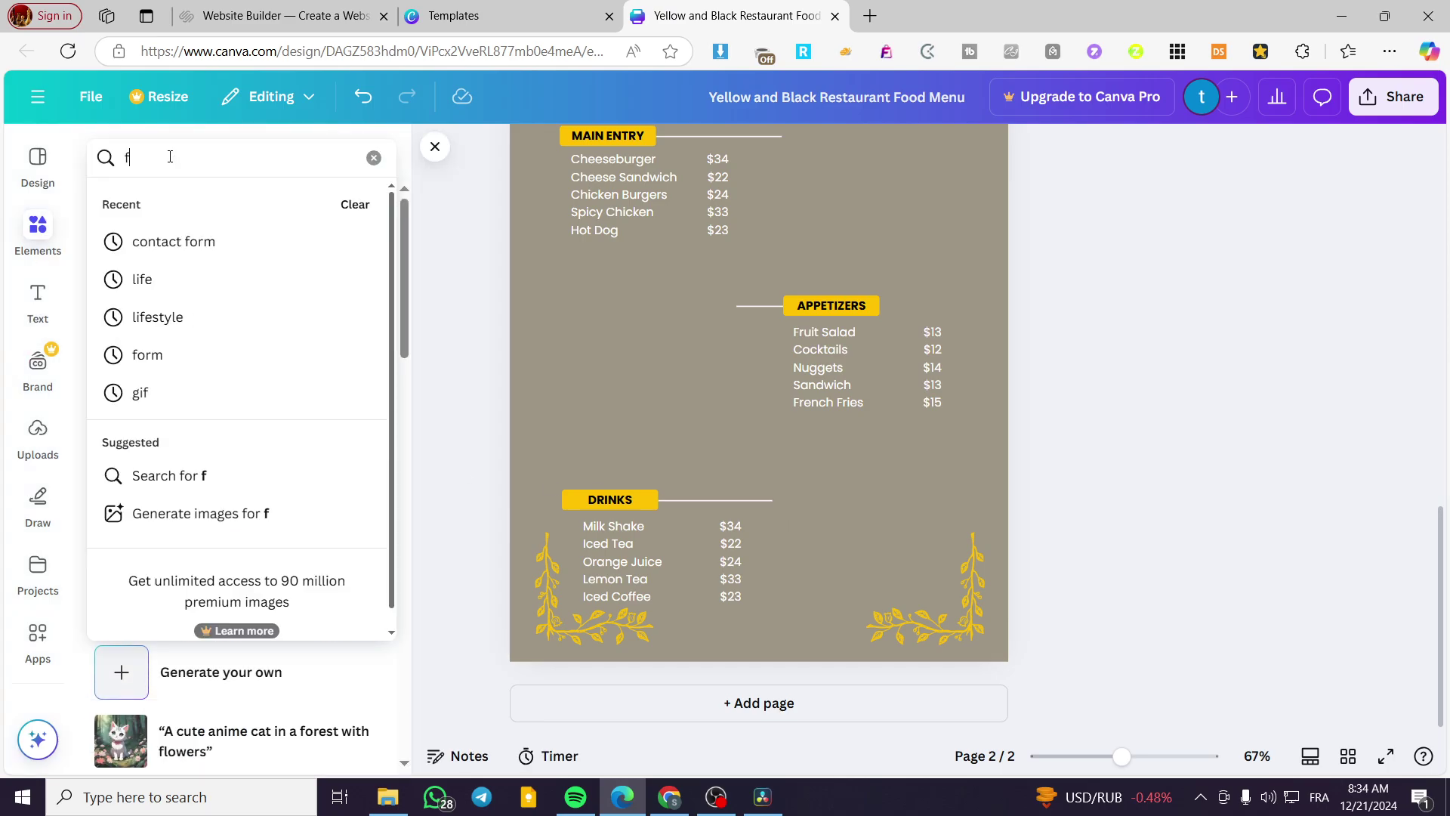
type("rame")
key("Return")
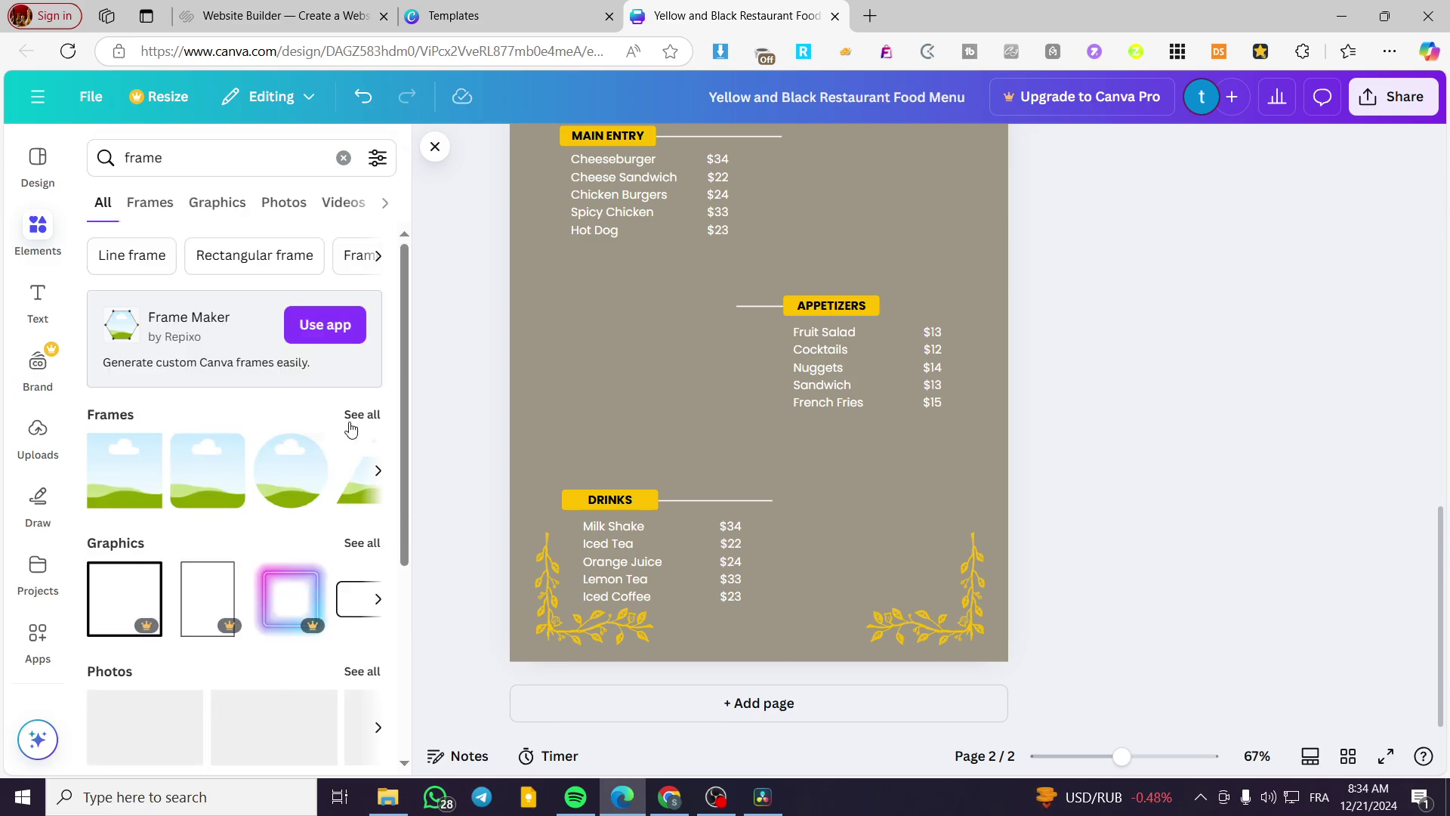
left_click(351, 417)
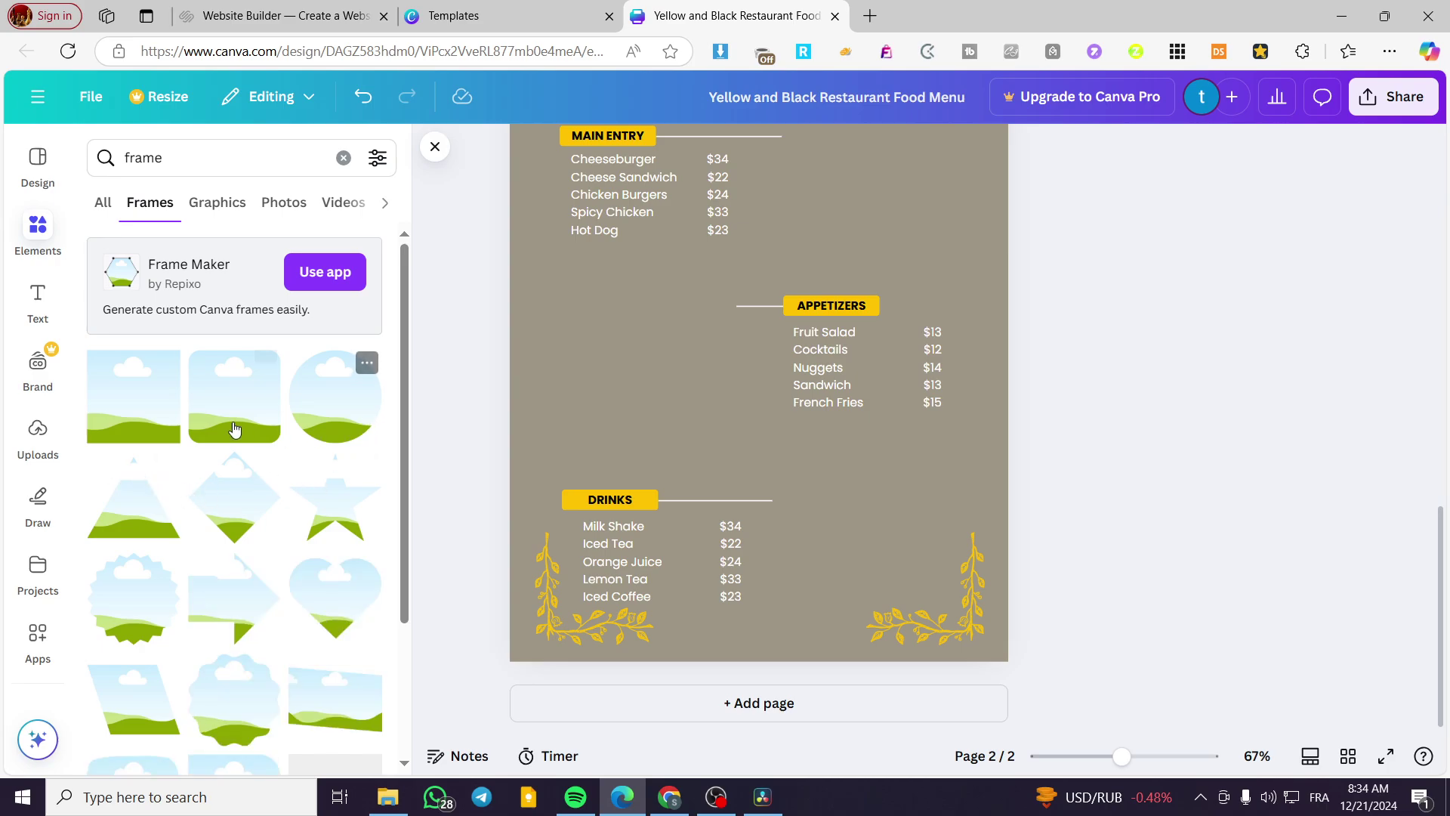
left_click(133, 395)
Step: Shrink the new square frame and place it to the left of the APPETIZERS section
left_click_drag(764, 351, 642, 389)
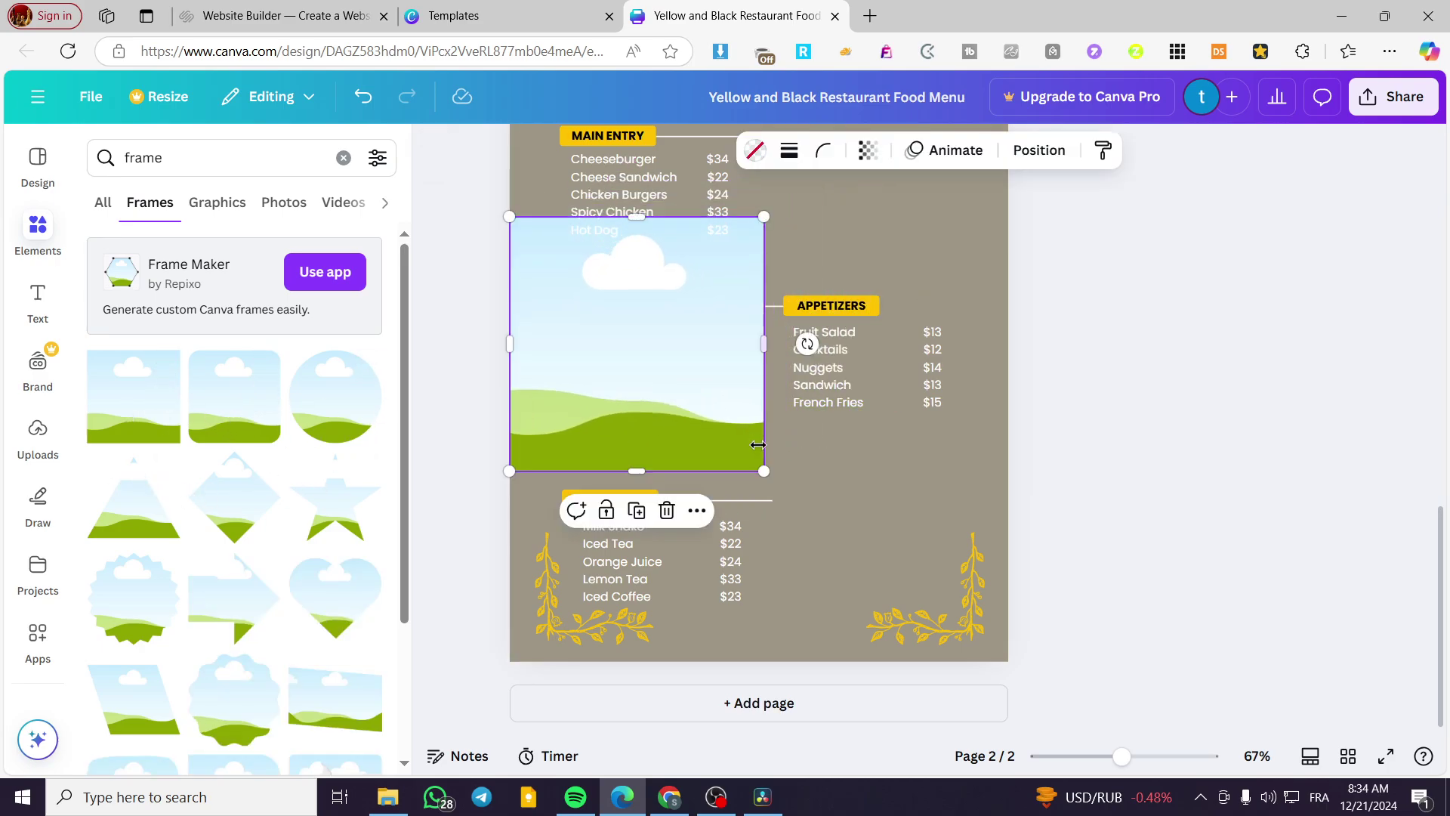
left_click_drag(764, 472, 654, 362)
left_click_drag(598, 301, 667, 352)
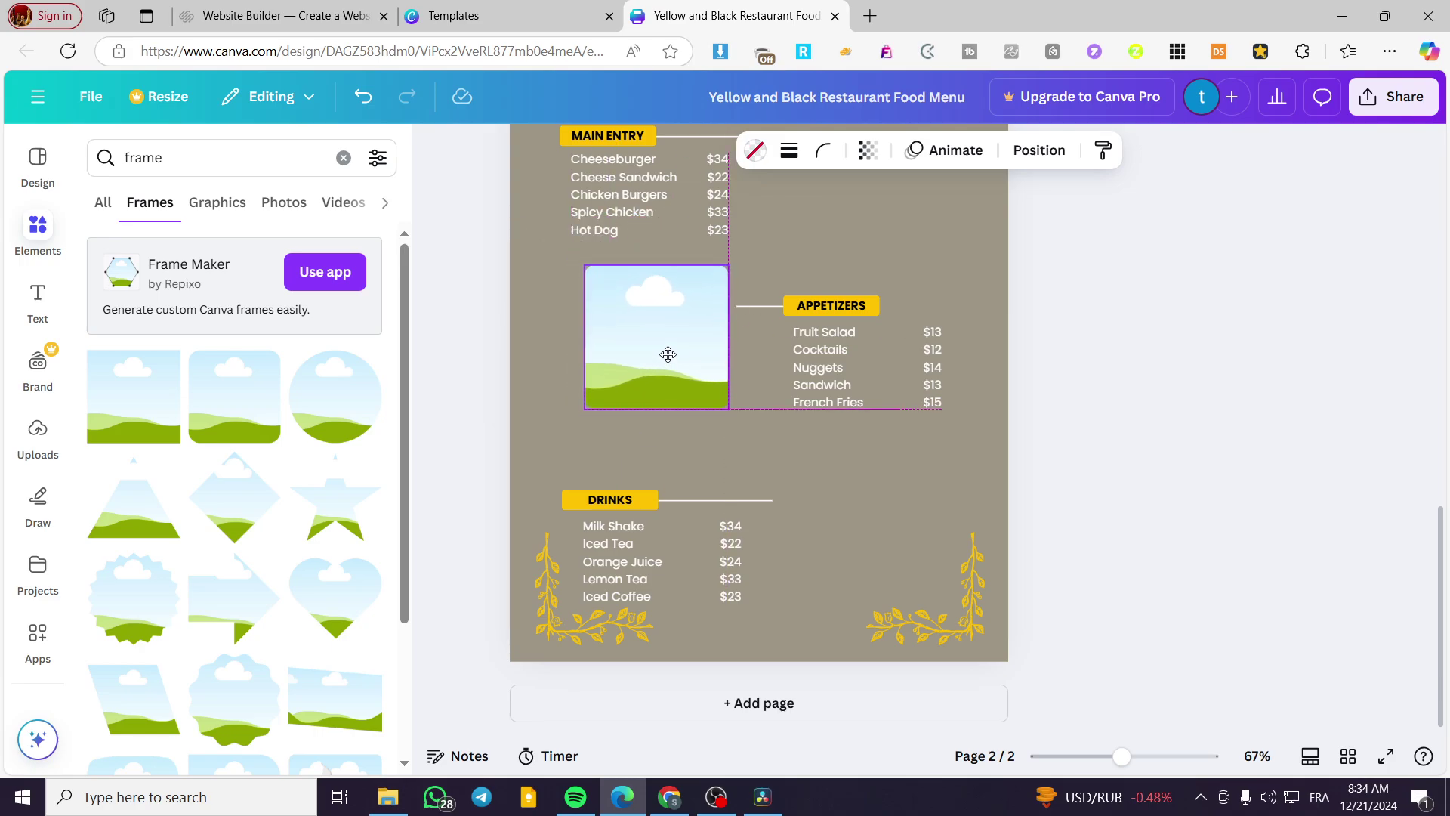
left_click_drag(579, 412, 549, 444)
scroll(582, 461, "up", 3)
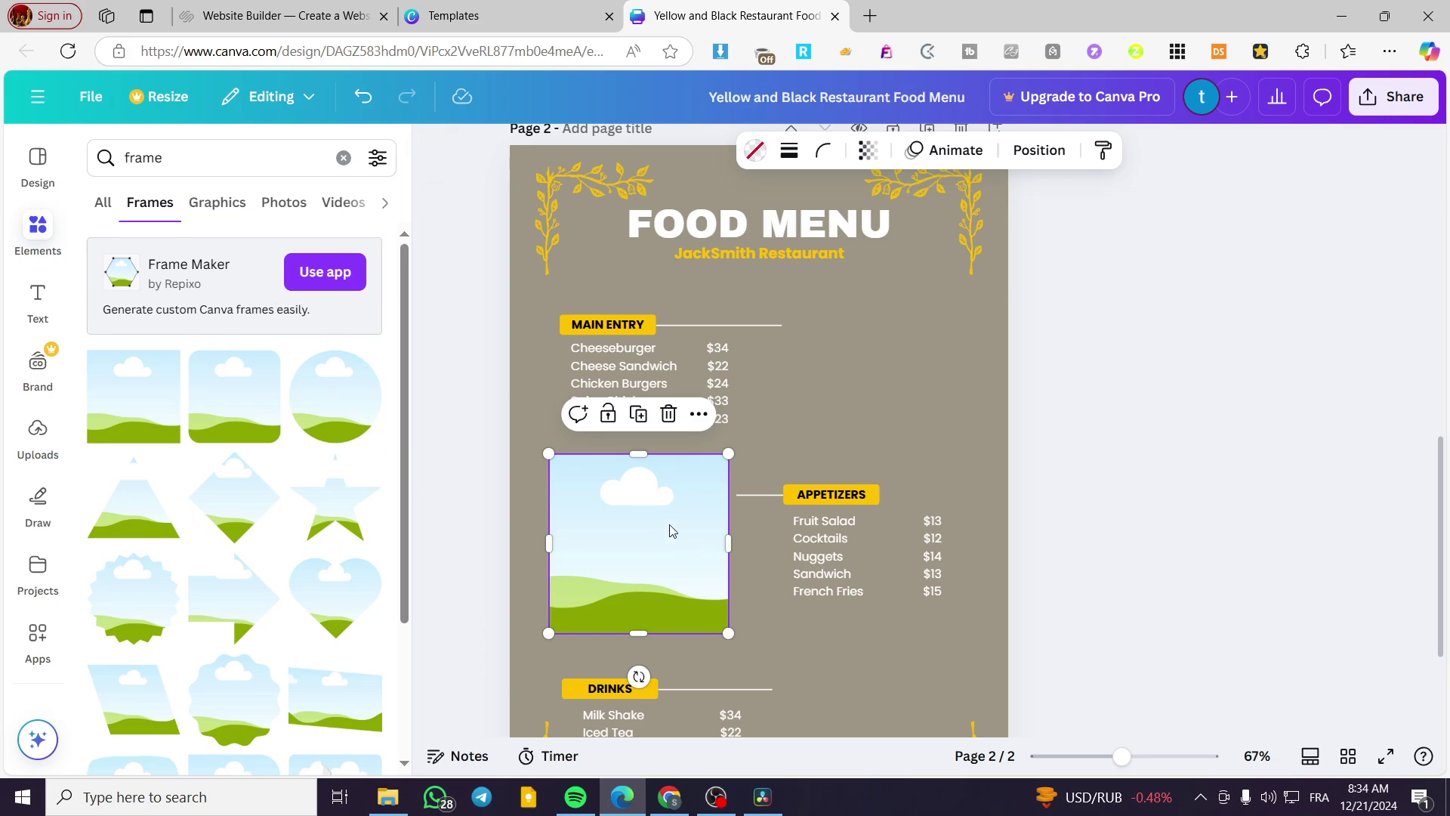
Step: Duplicate the square frame twice, placing the copies right of the MAIN ENTRY and DRINKS lists, with the MAIN ENTRY one nudged slightly left
left_click(647, 424)
left_click_drag(647, 551, 883, 360)
left_click(664, 537)
scroll(664, 537, "down", 3)
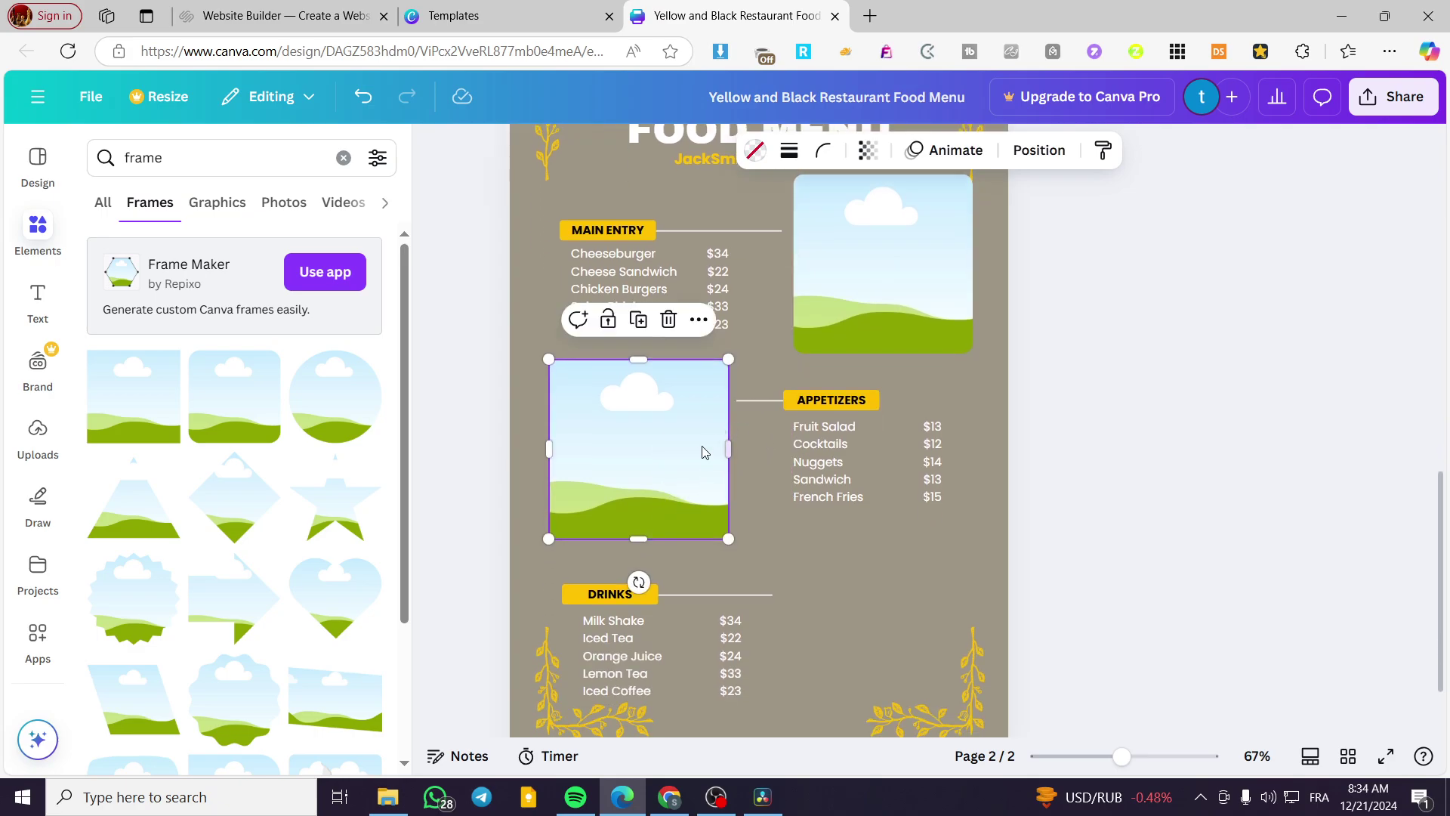
left_click(647, 333)
left_click_drag(667, 475, 890, 619)
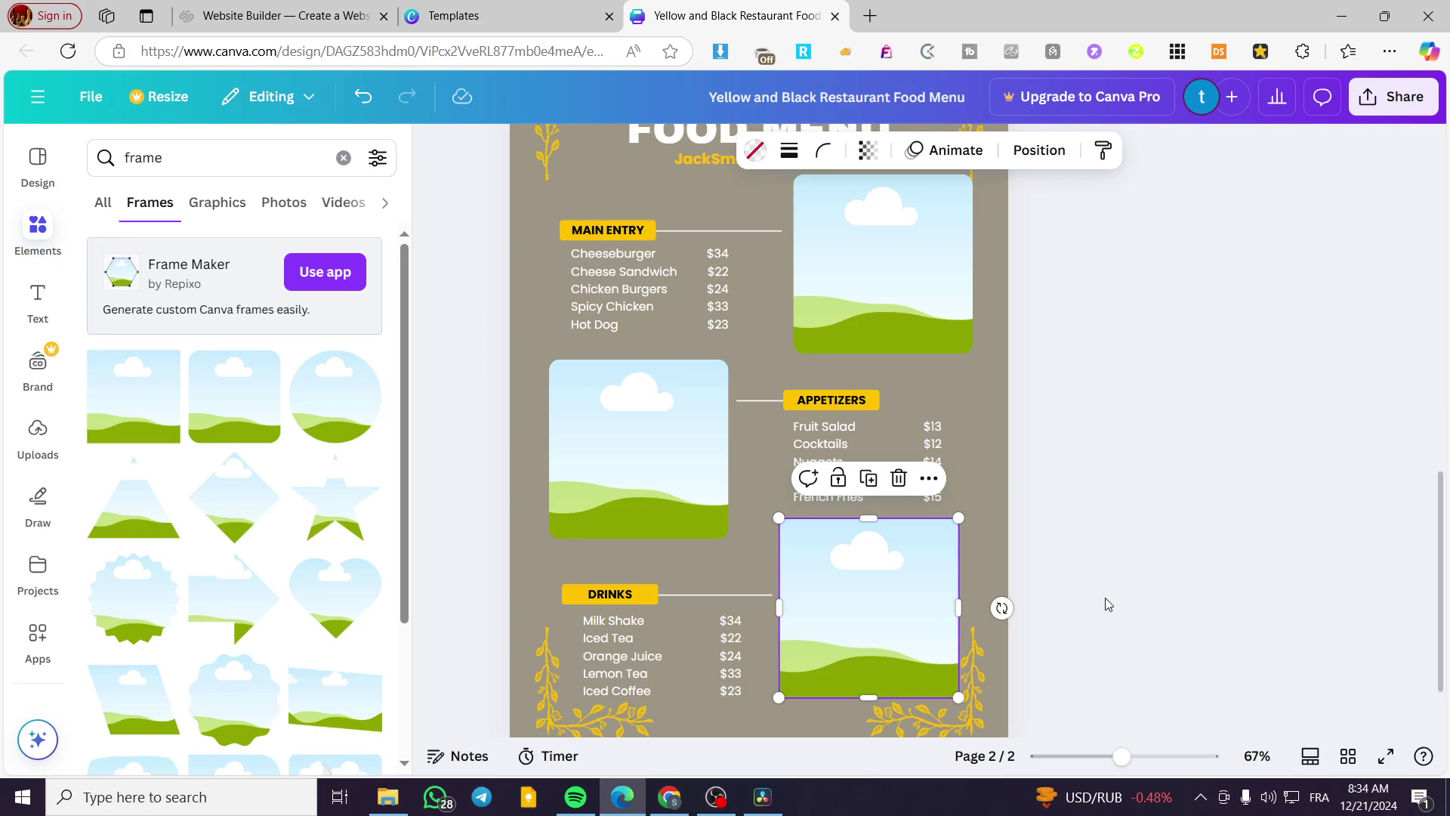
left_click(1162, 589)
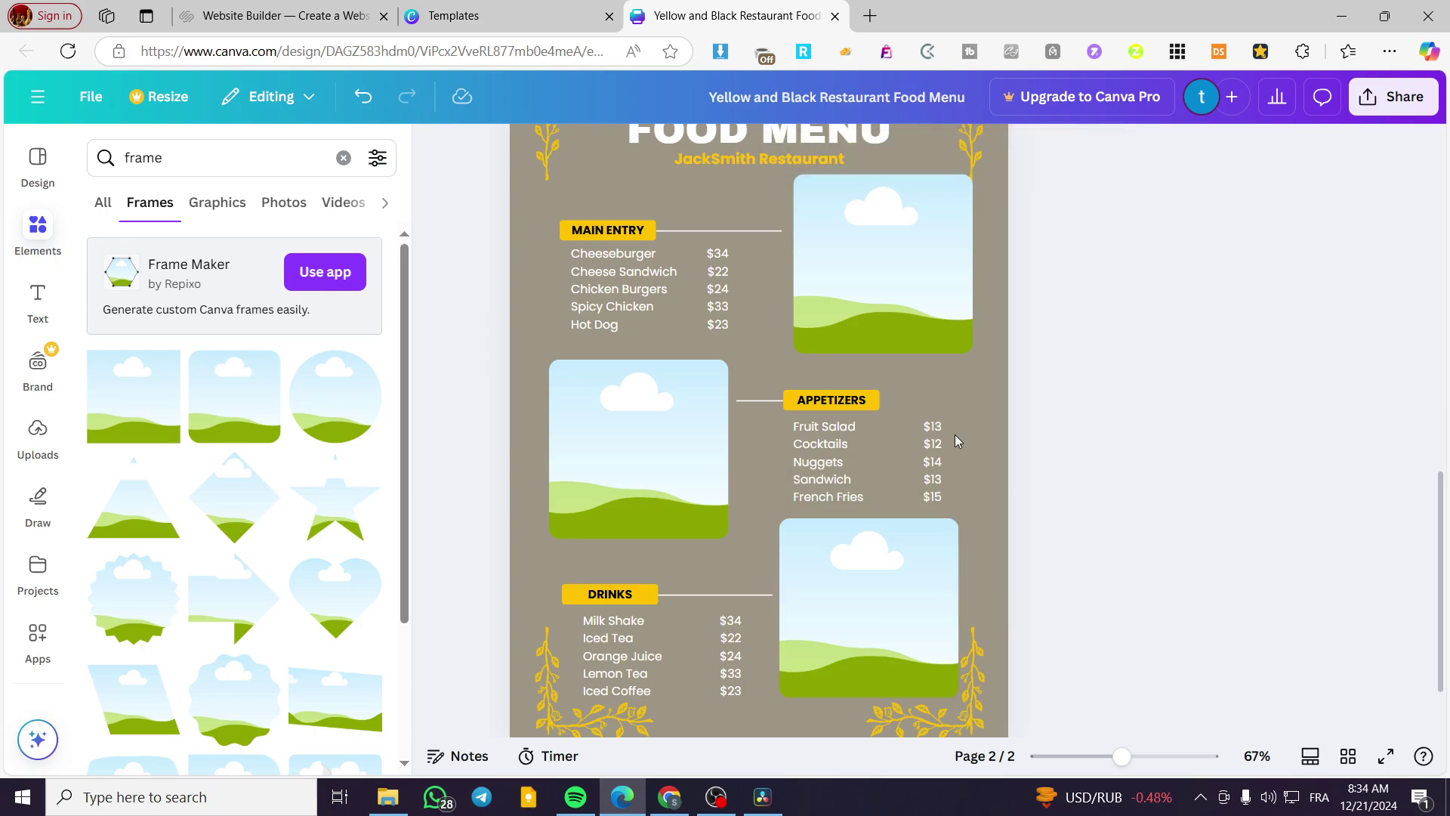
left_click_drag(899, 297, 893, 292)
left_click(1148, 378)
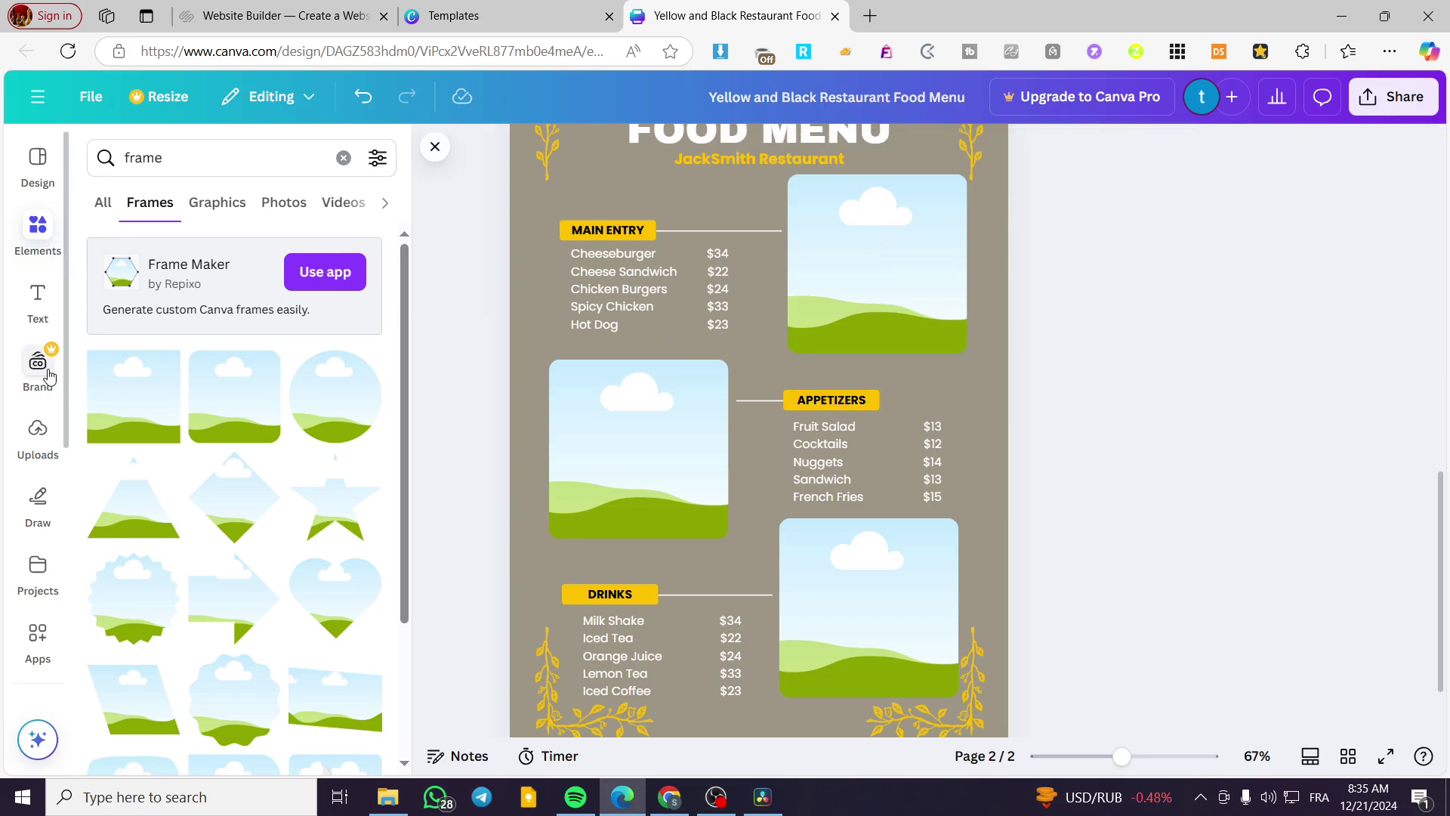
Step: Clear the frame search, search the elements for "Food" and show the full set of matching photos
left_click(47, 237)
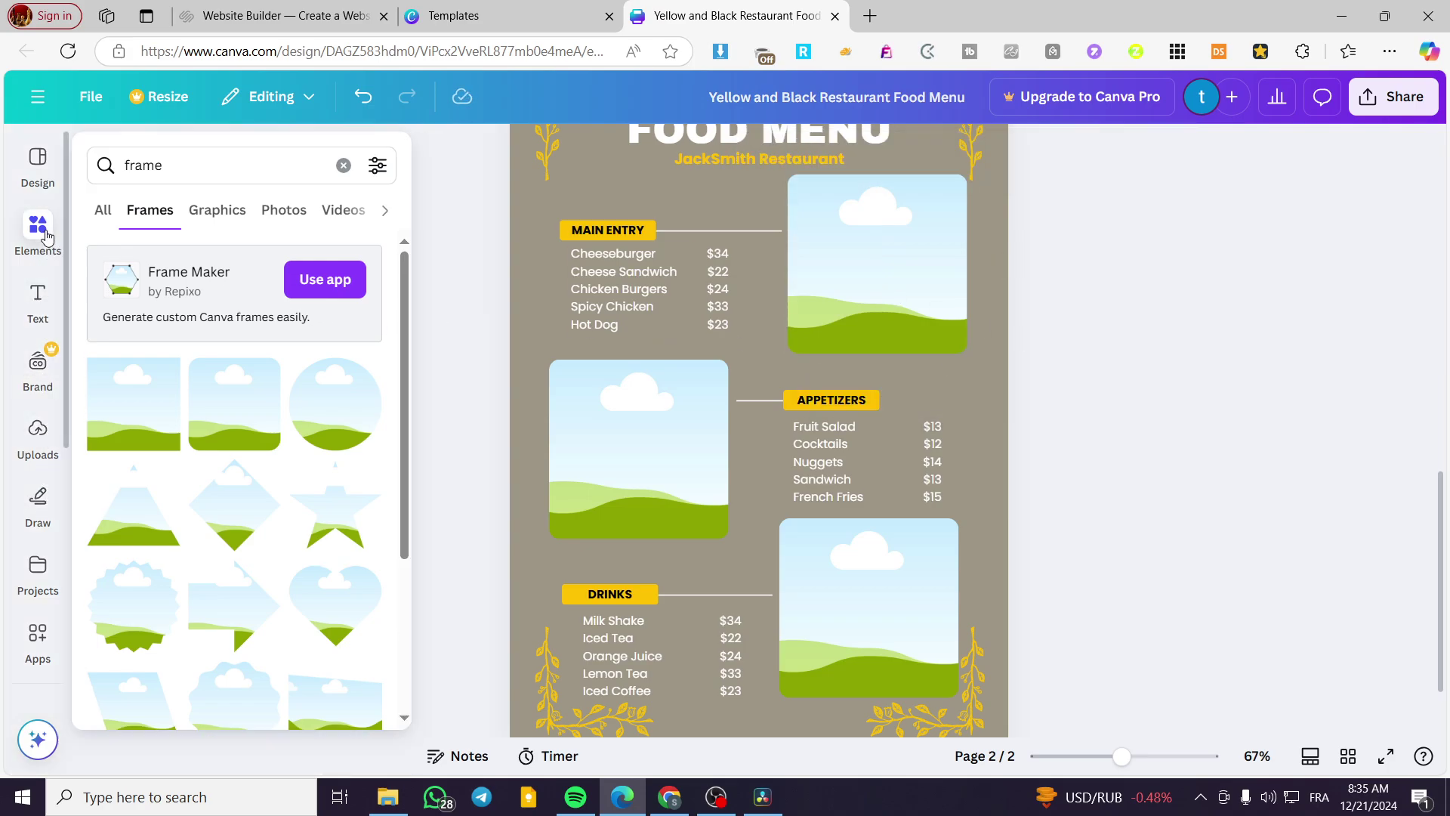
left_click(343, 167)
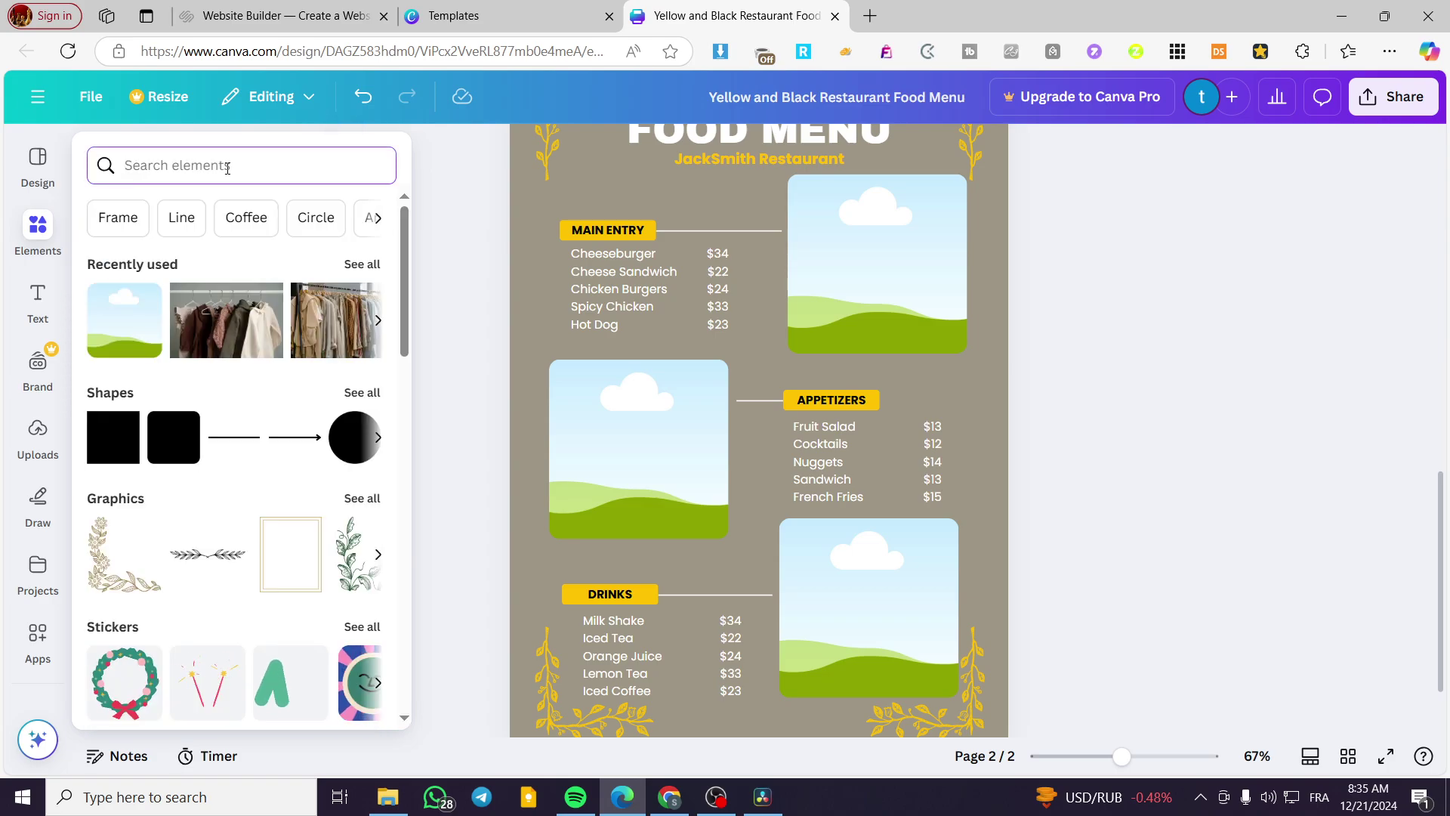
type("Food")
key("Return")
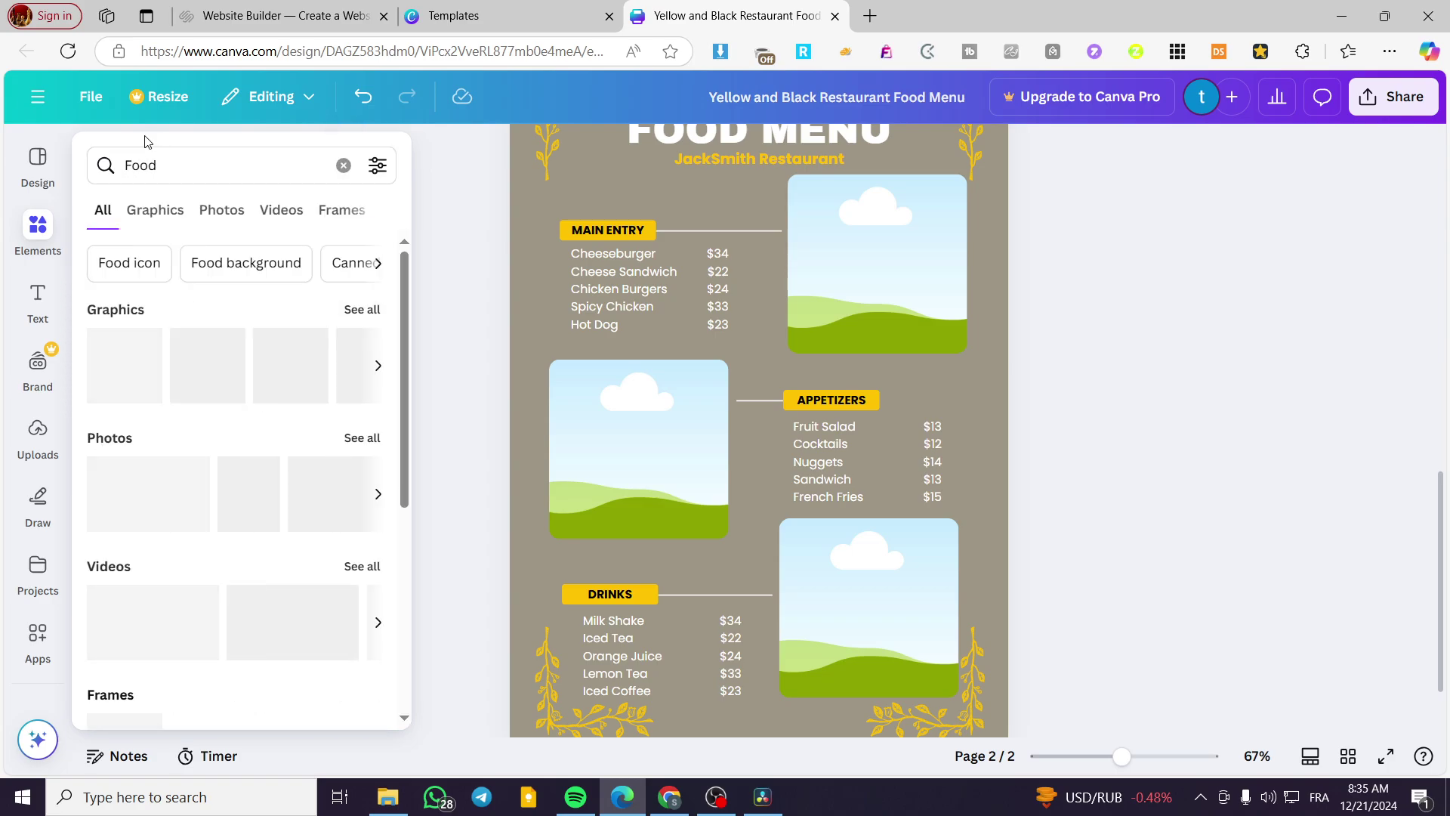
left_click(361, 439)
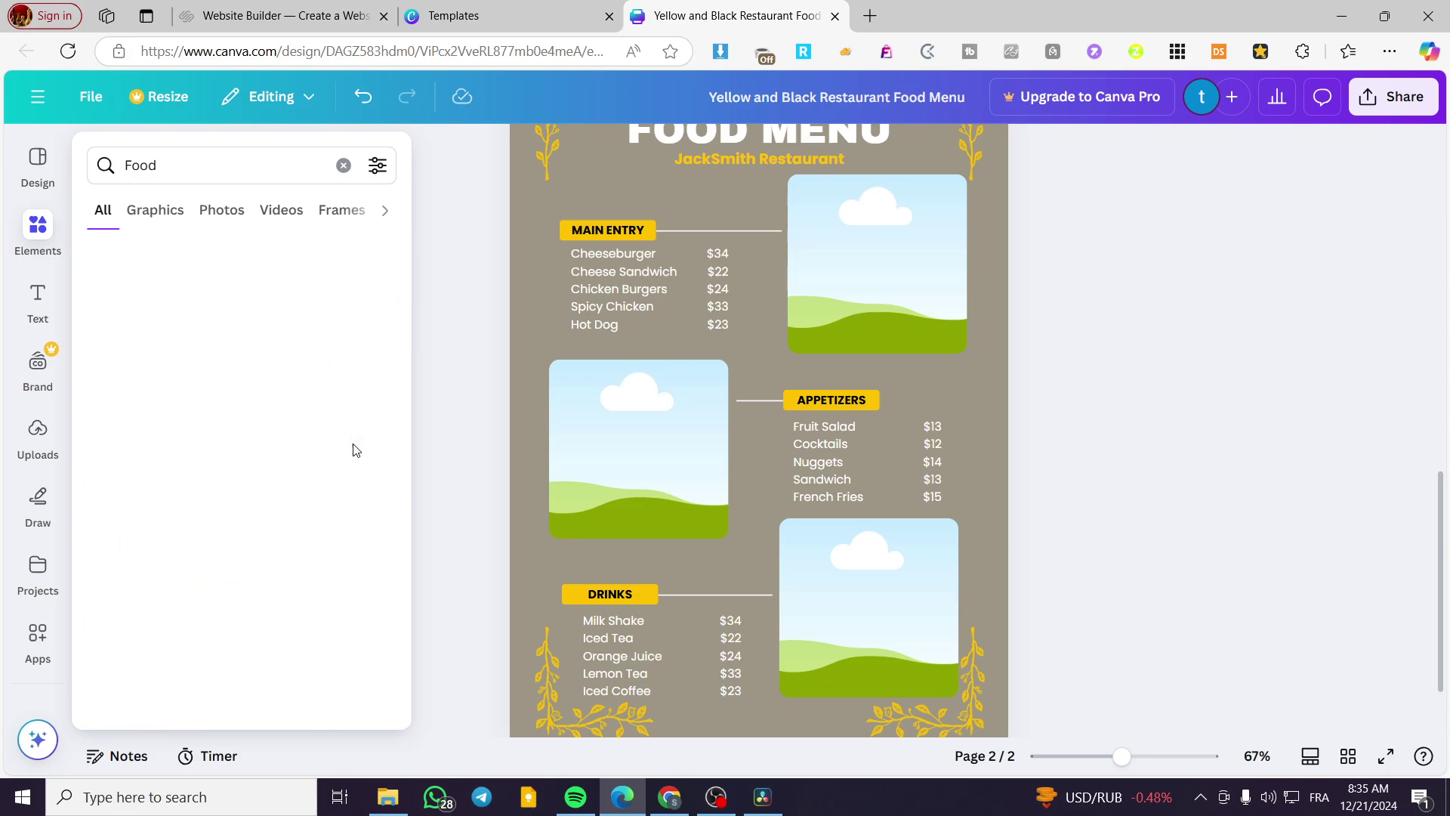
right_click(382, 453)
left_click(410, 278)
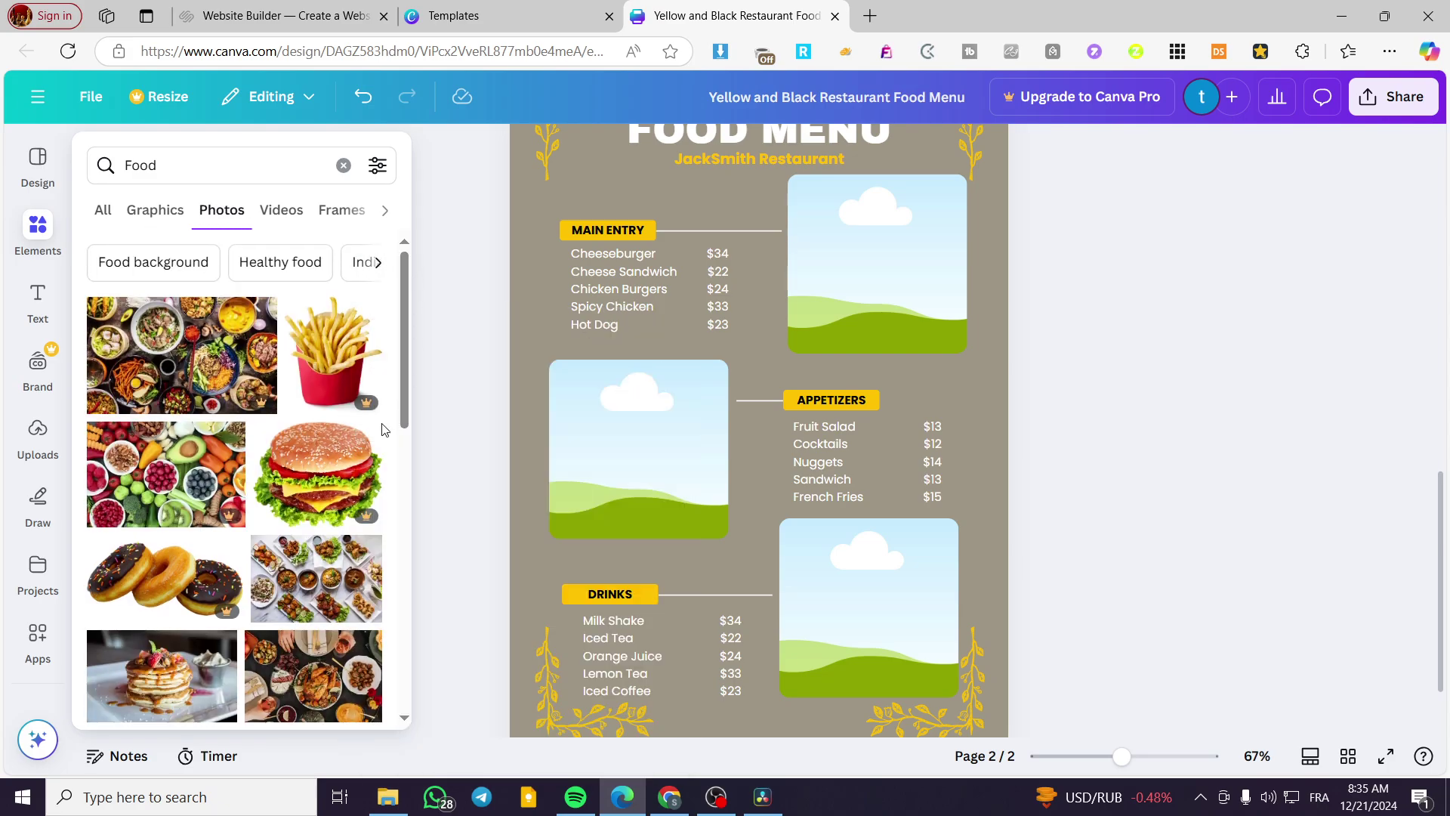
Step: Fill the square frame left of the APPETIZERS section with the photo of a dark dinner table with roast poultry
scroll(303, 454, "down", 3)
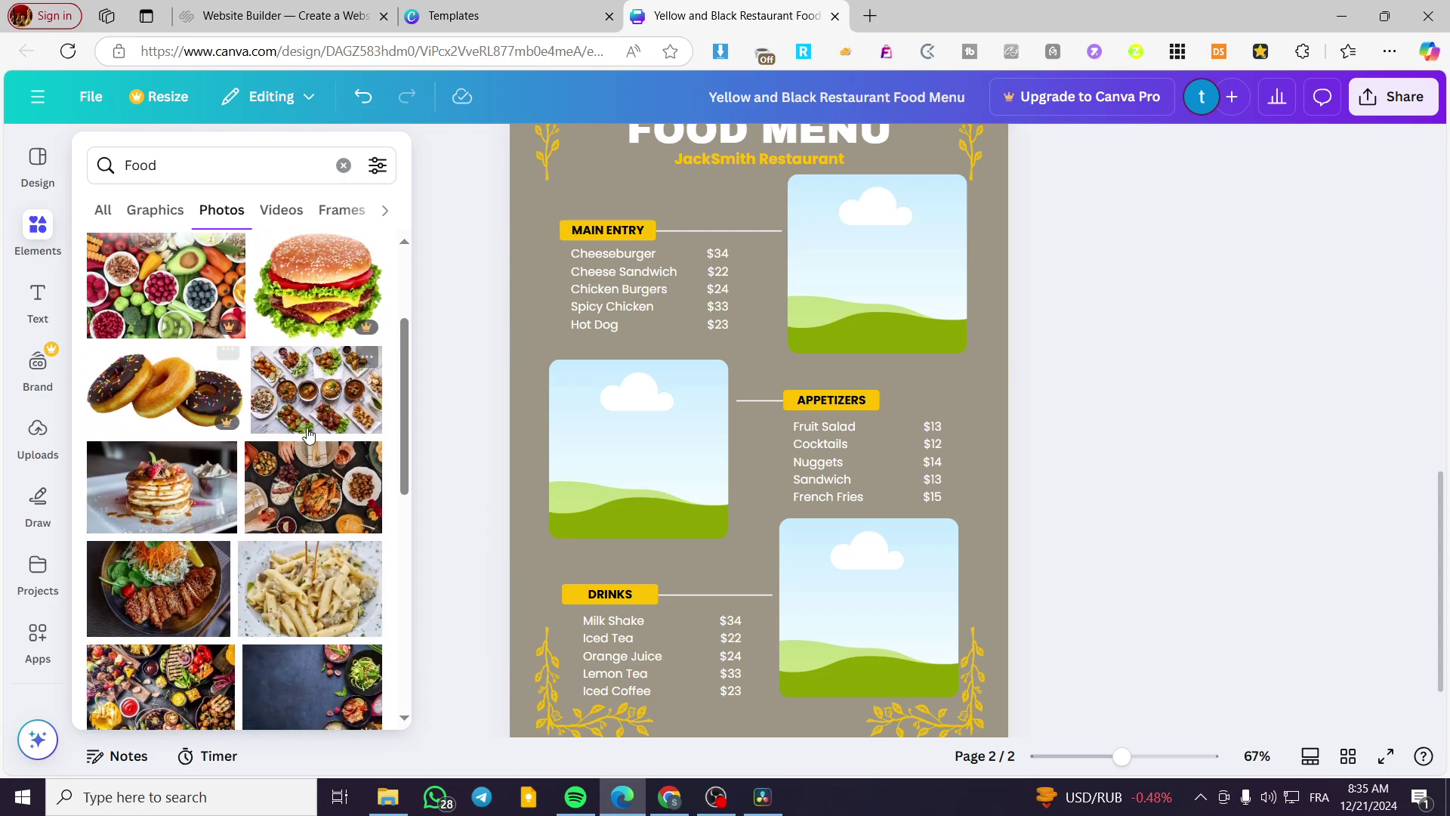
left_click(314, 487)
left_click_drag(703, 411, 643, 464)
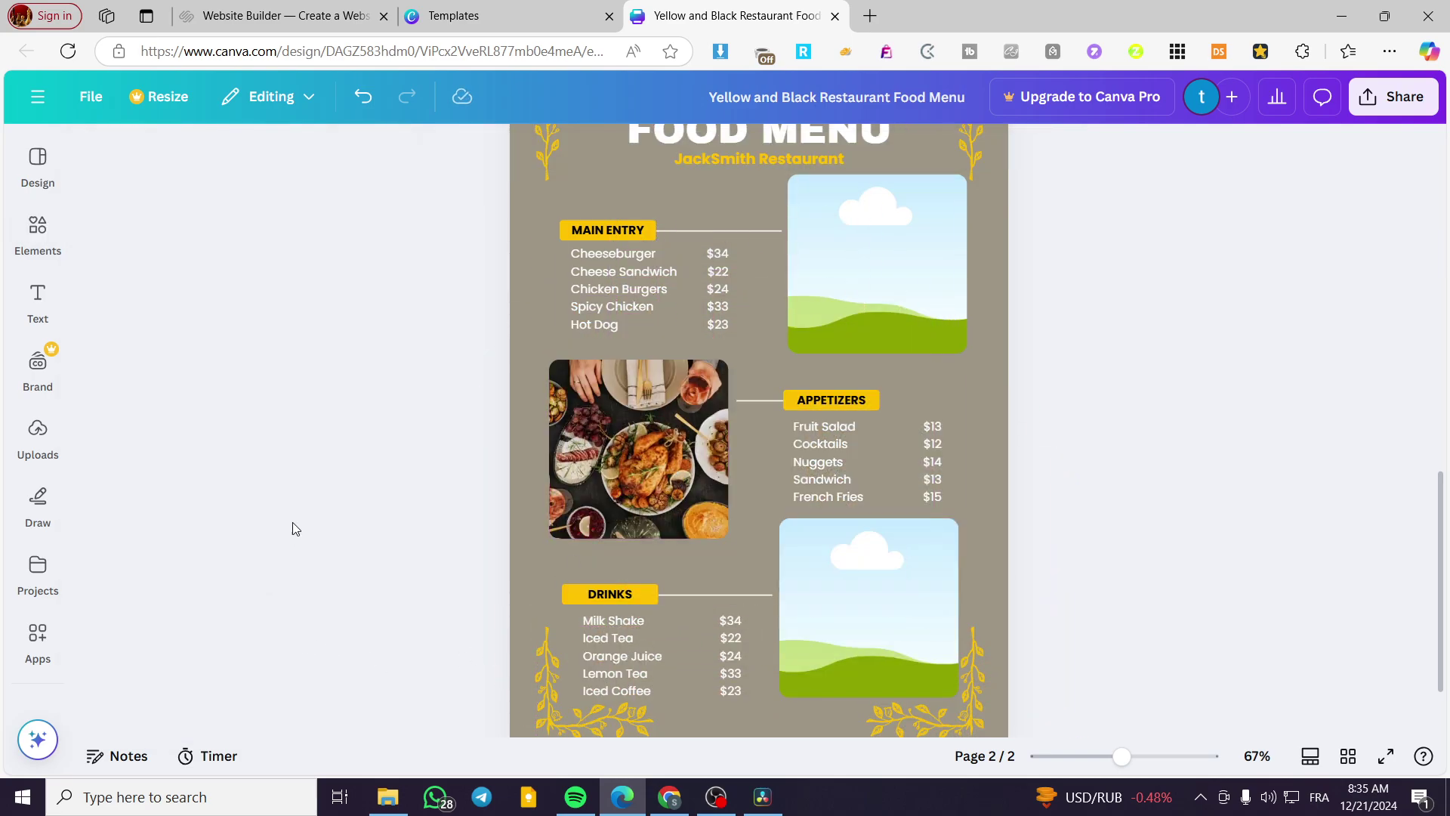
Step: Fill the square frame beside the MAIN ENTRY list with the photo of assorted dishes on a white table
left_click(34, 235)
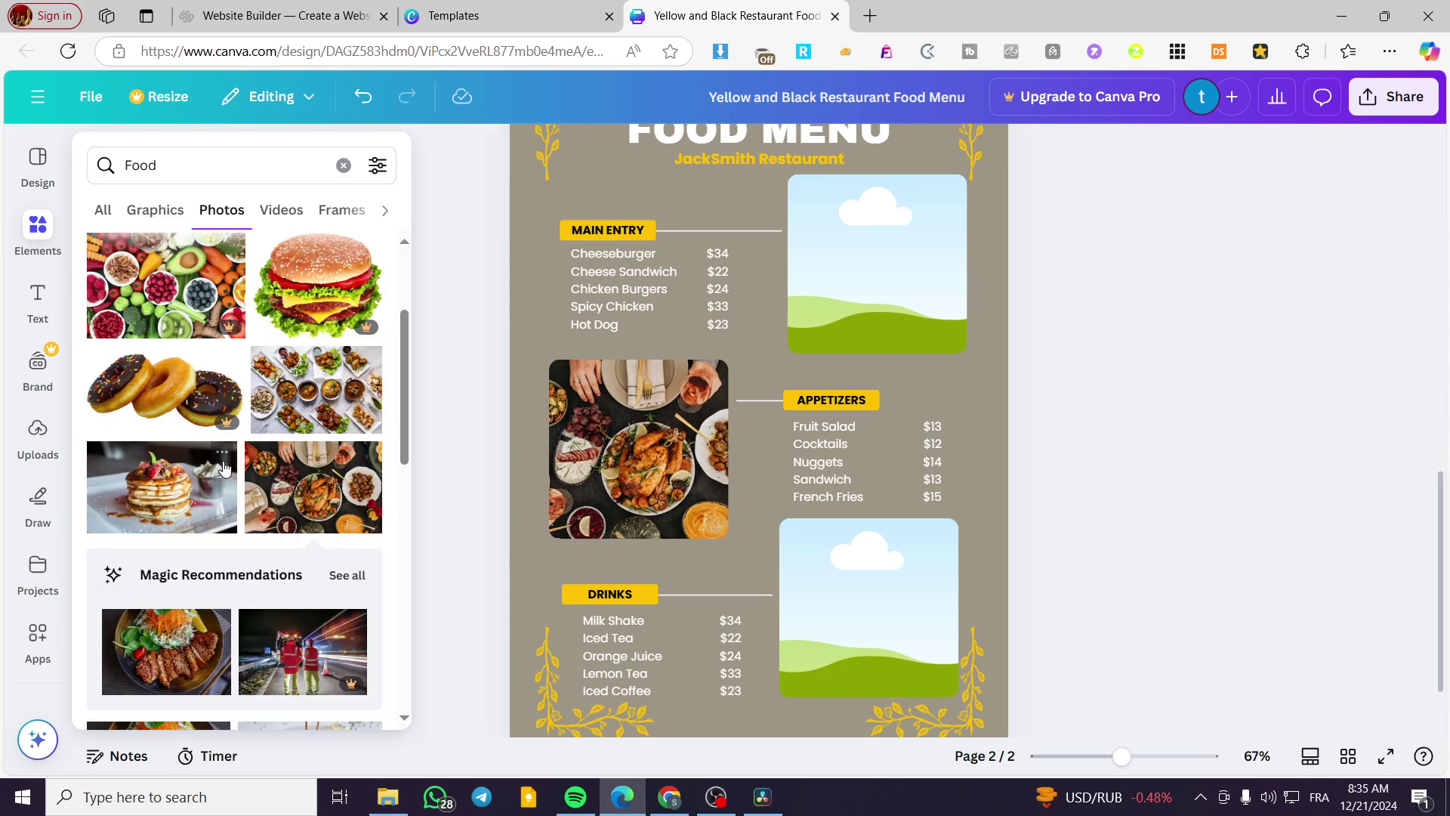
left_click(333, 388)
left_click(728, 428)
left_click(719, 404)
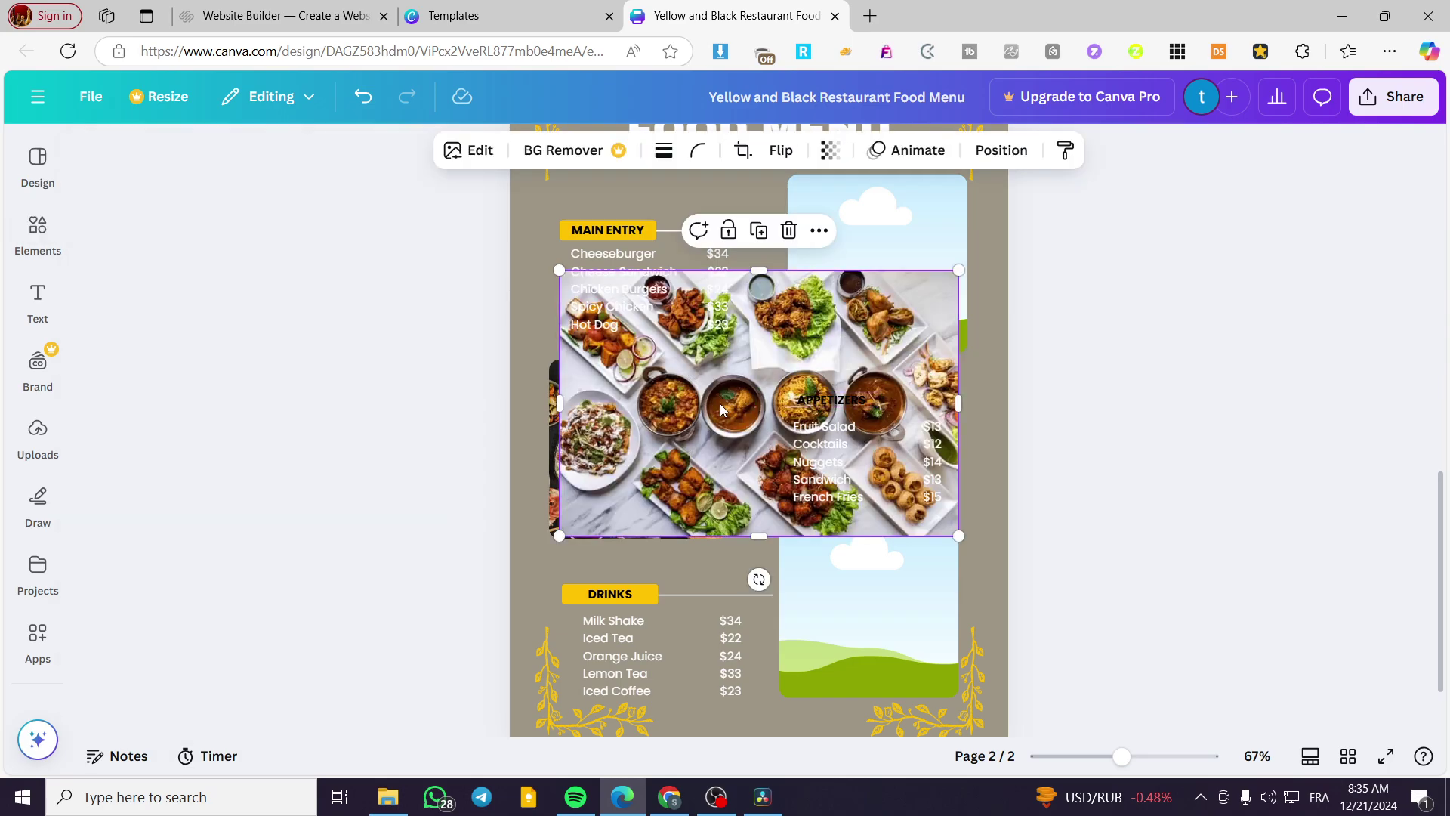
left_click_drag(719, 404, 876, 264)
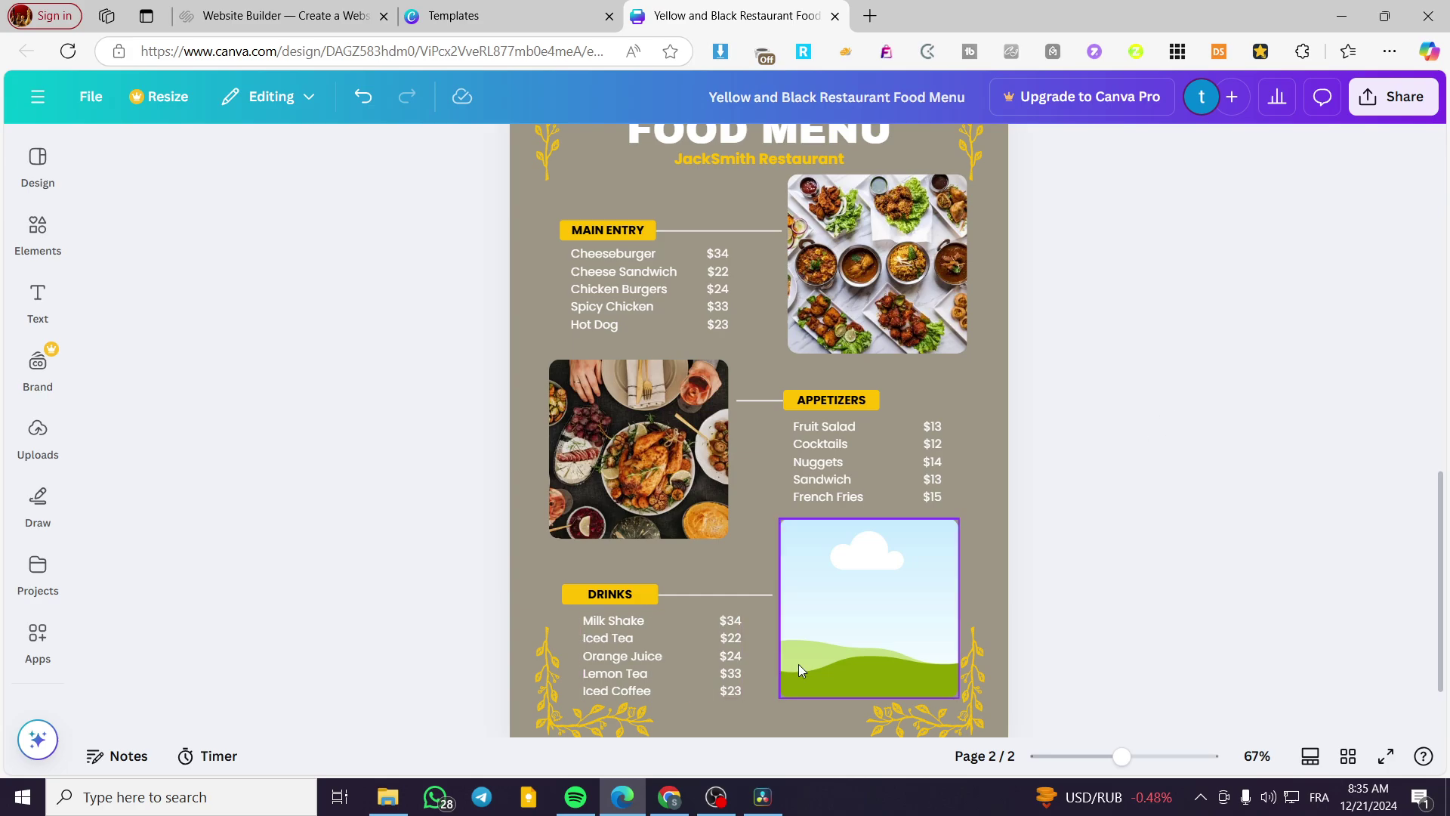
Step: Replace the food search with "drinks" and show the full set of matching photos
left_click(37, 302)
left_click(38, 233)
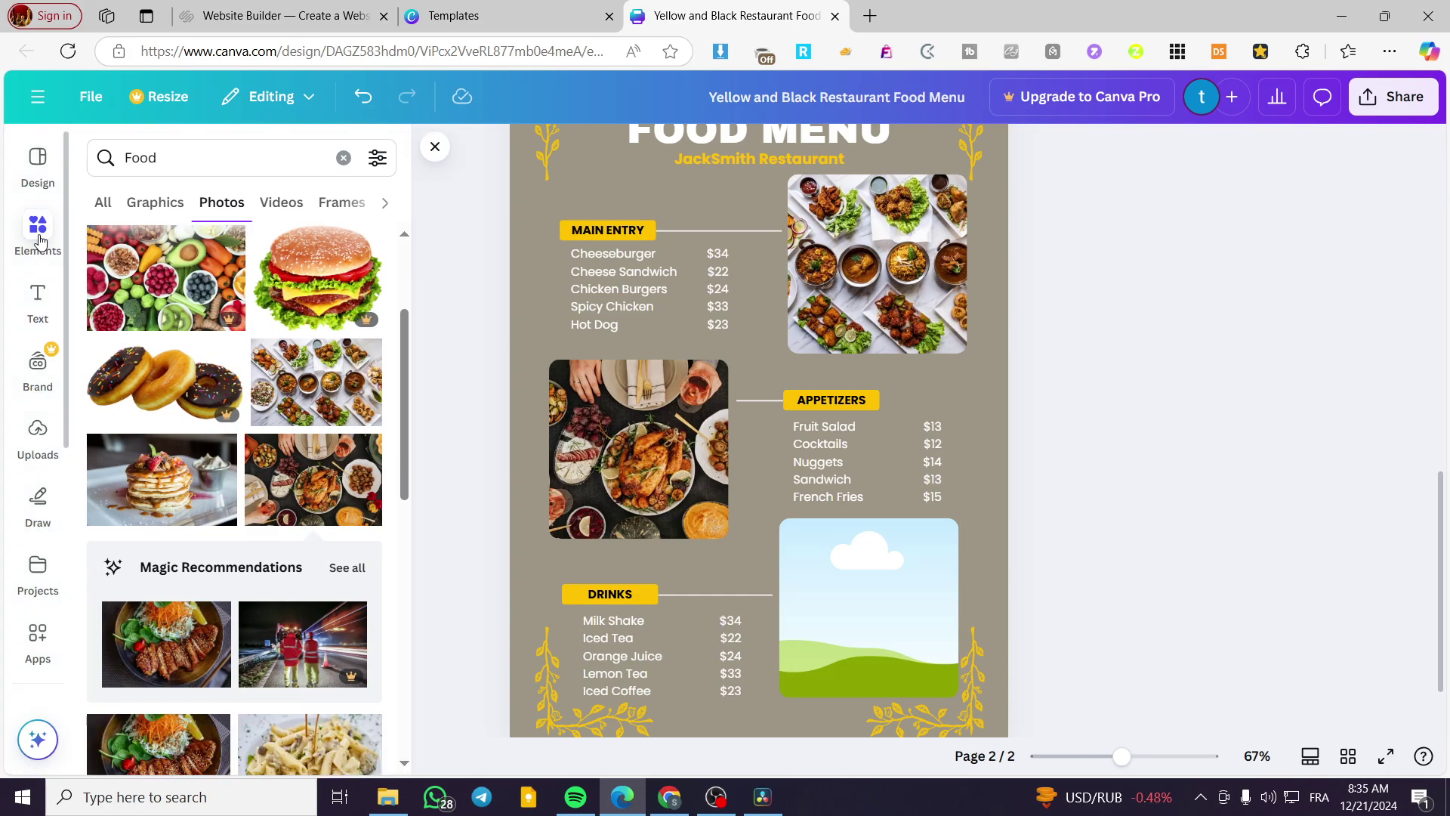
scroll(315, 447, "down", 2)
scroll(314, 447, "down", 4)
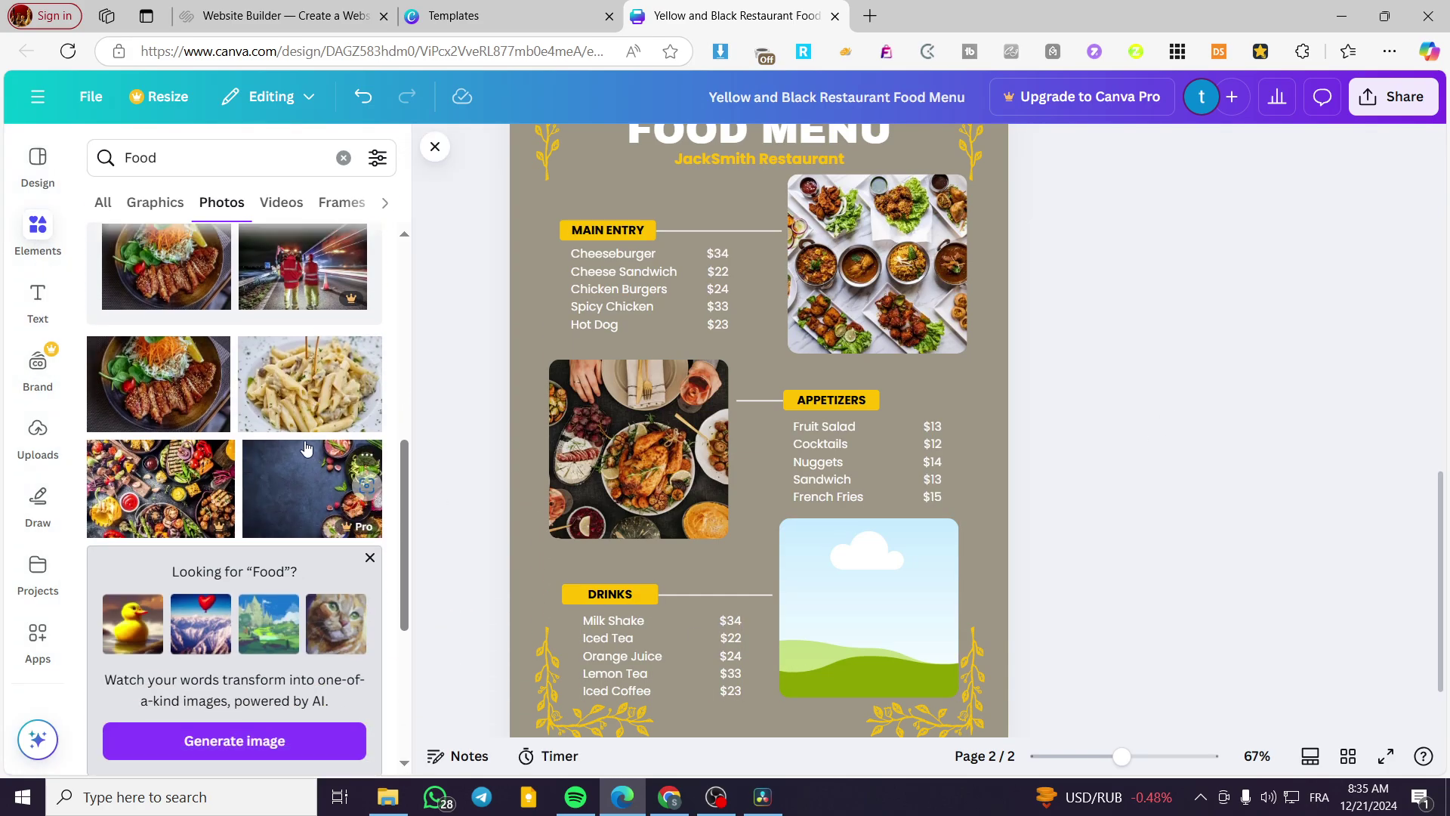
left_click(344, 158)
type("dri")
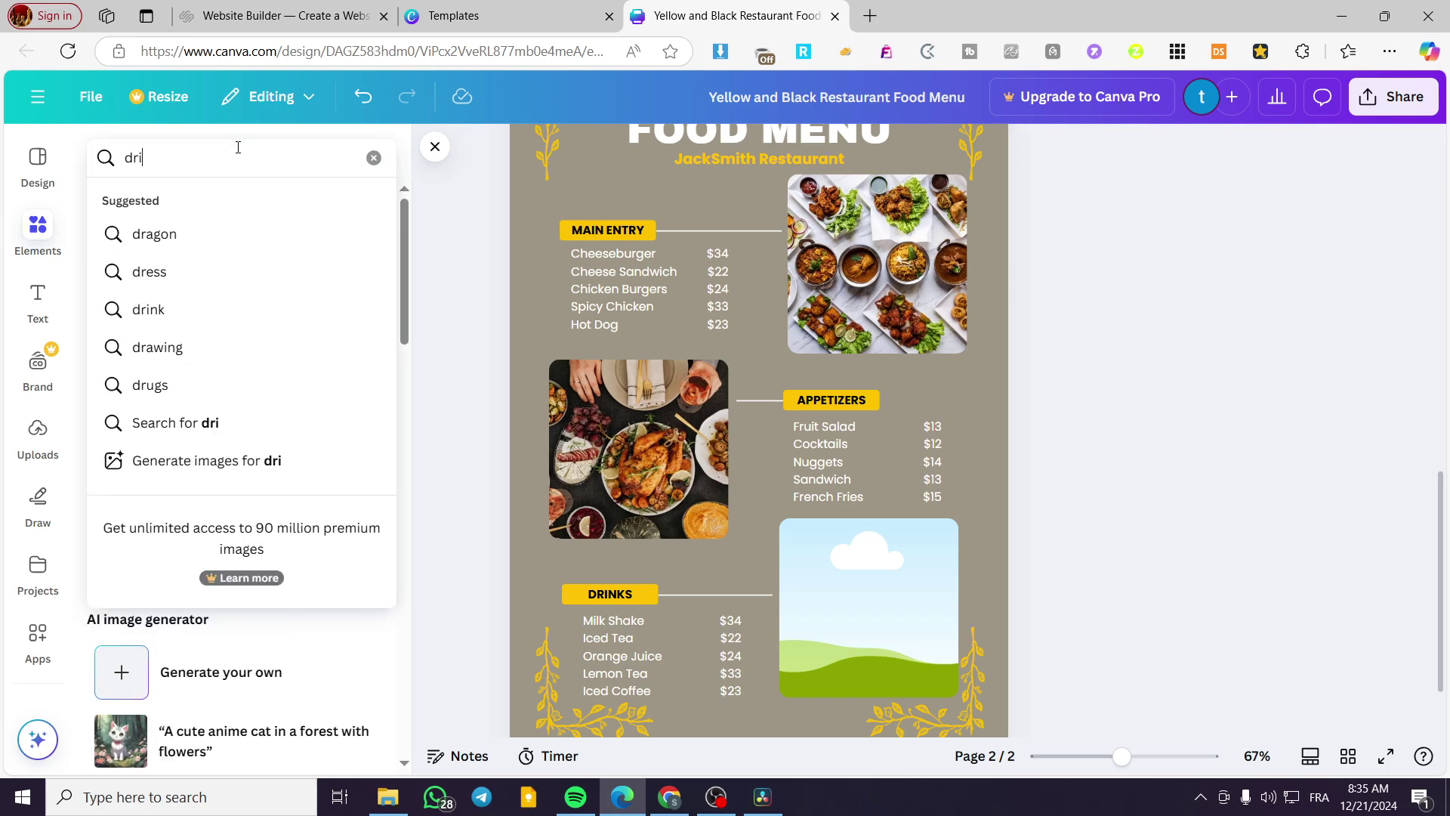
type("nks")
key("Return")
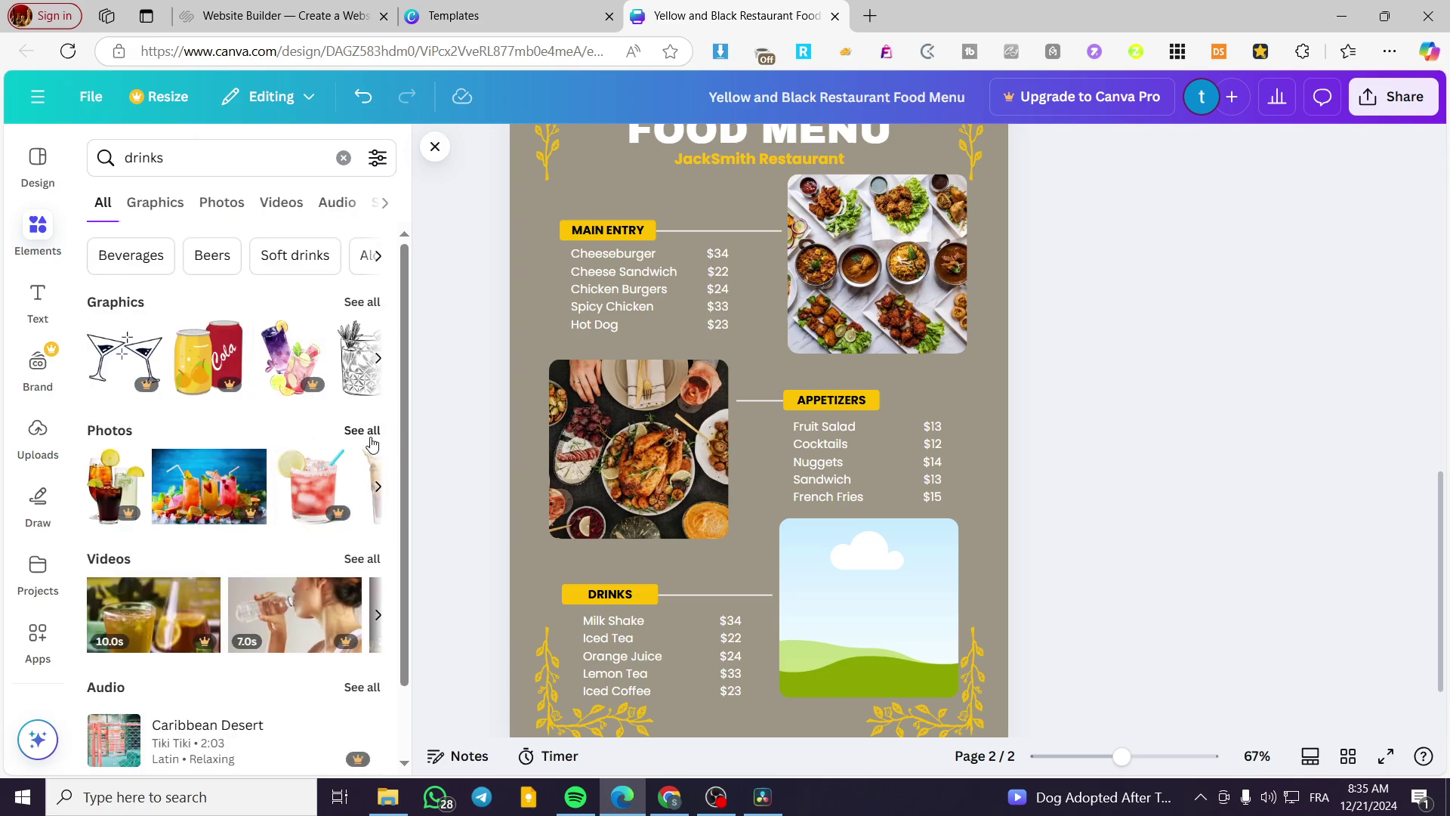
left_click(362, 430)
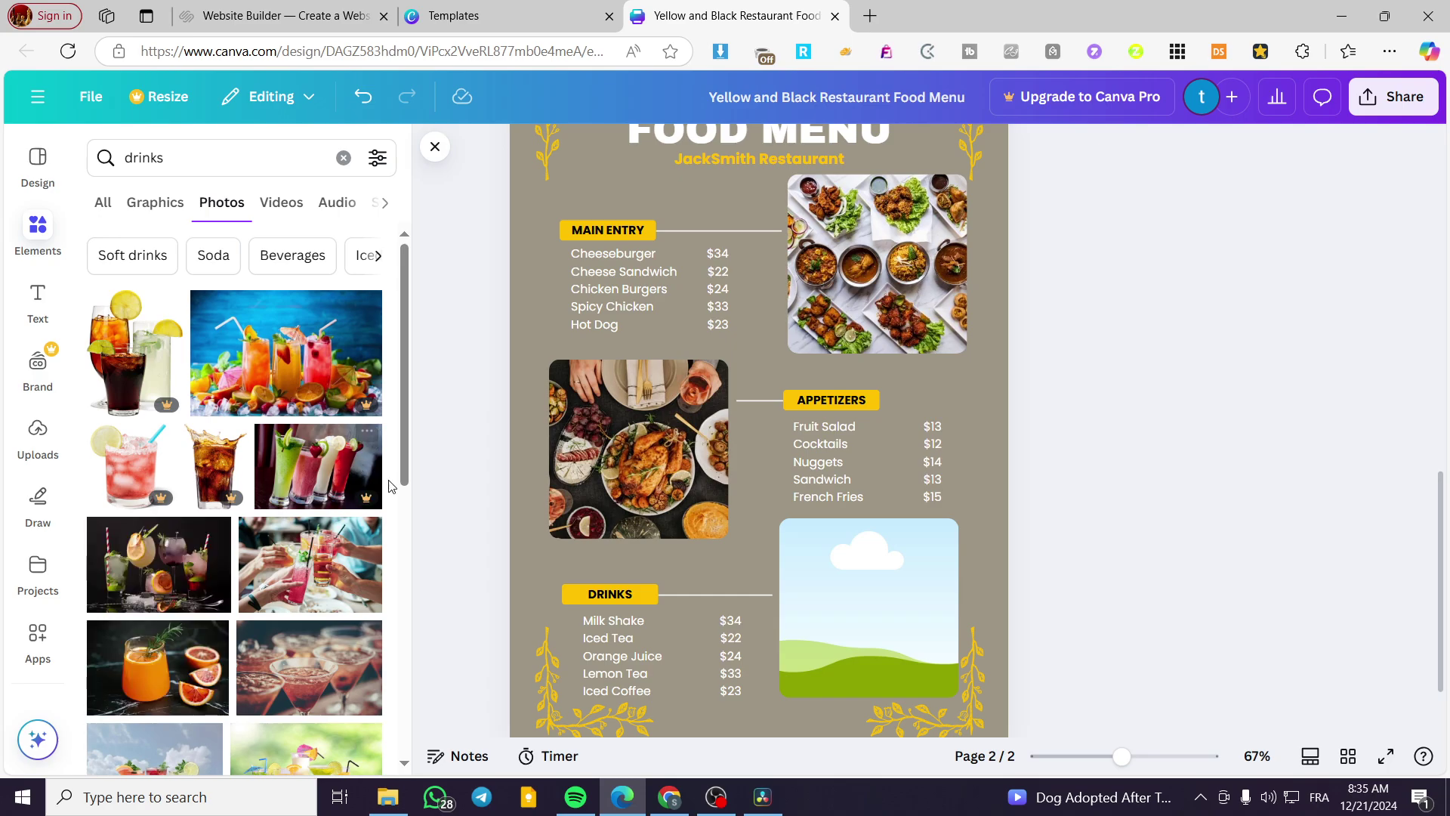
Step: Fill the square frame beside the DRINKS list with the photo of cocktails on a black background
scroll(241, 560, "down", 1)
left_click(215, 469)
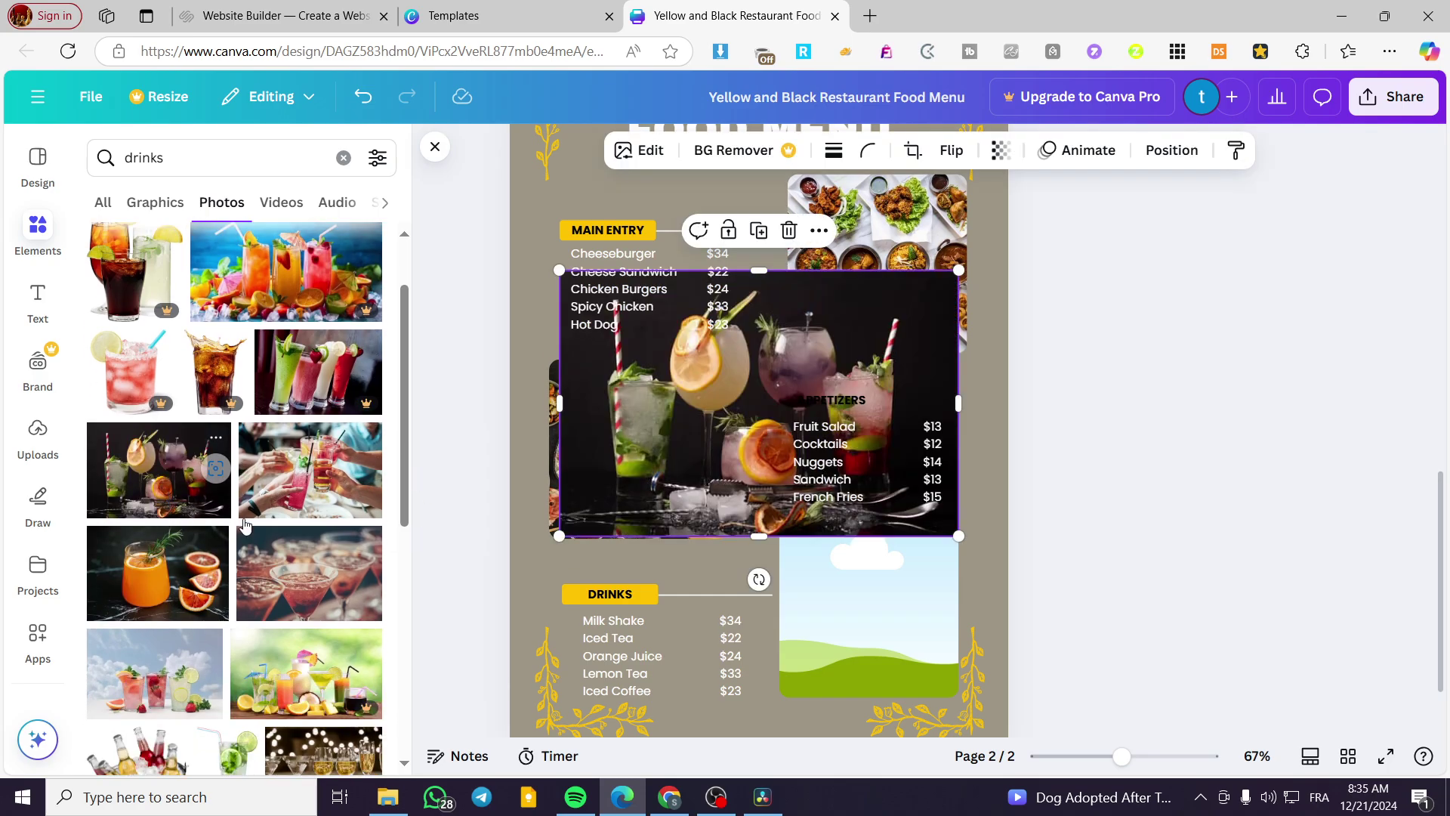
left_click_drag(693, 405, 869, 596)
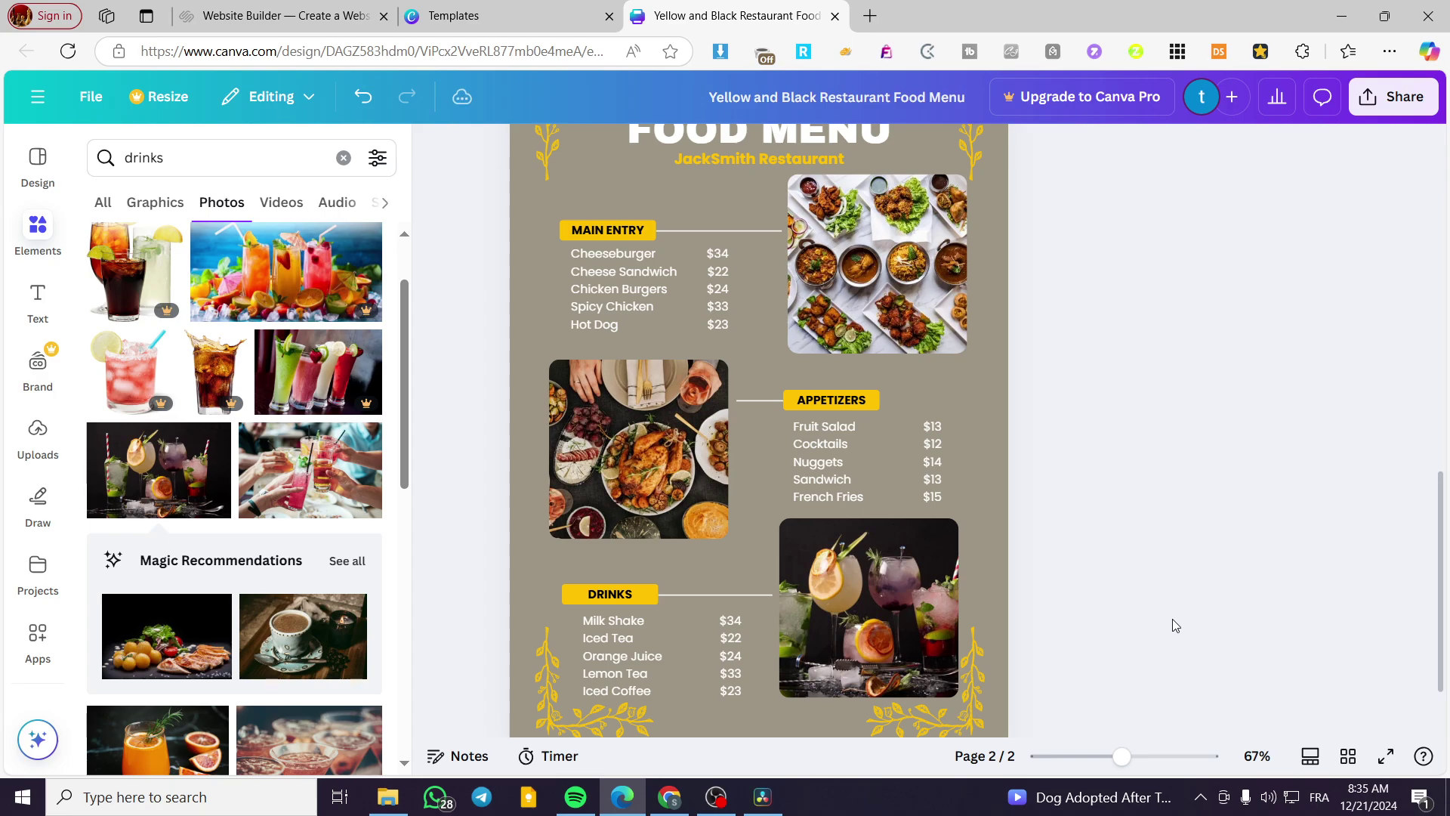
Step: Add a third page below page 2 and set its background color to the yellow used in the design
scroll(1099, 554, "up", 3)
scroll(1098, 554, "up", 1)
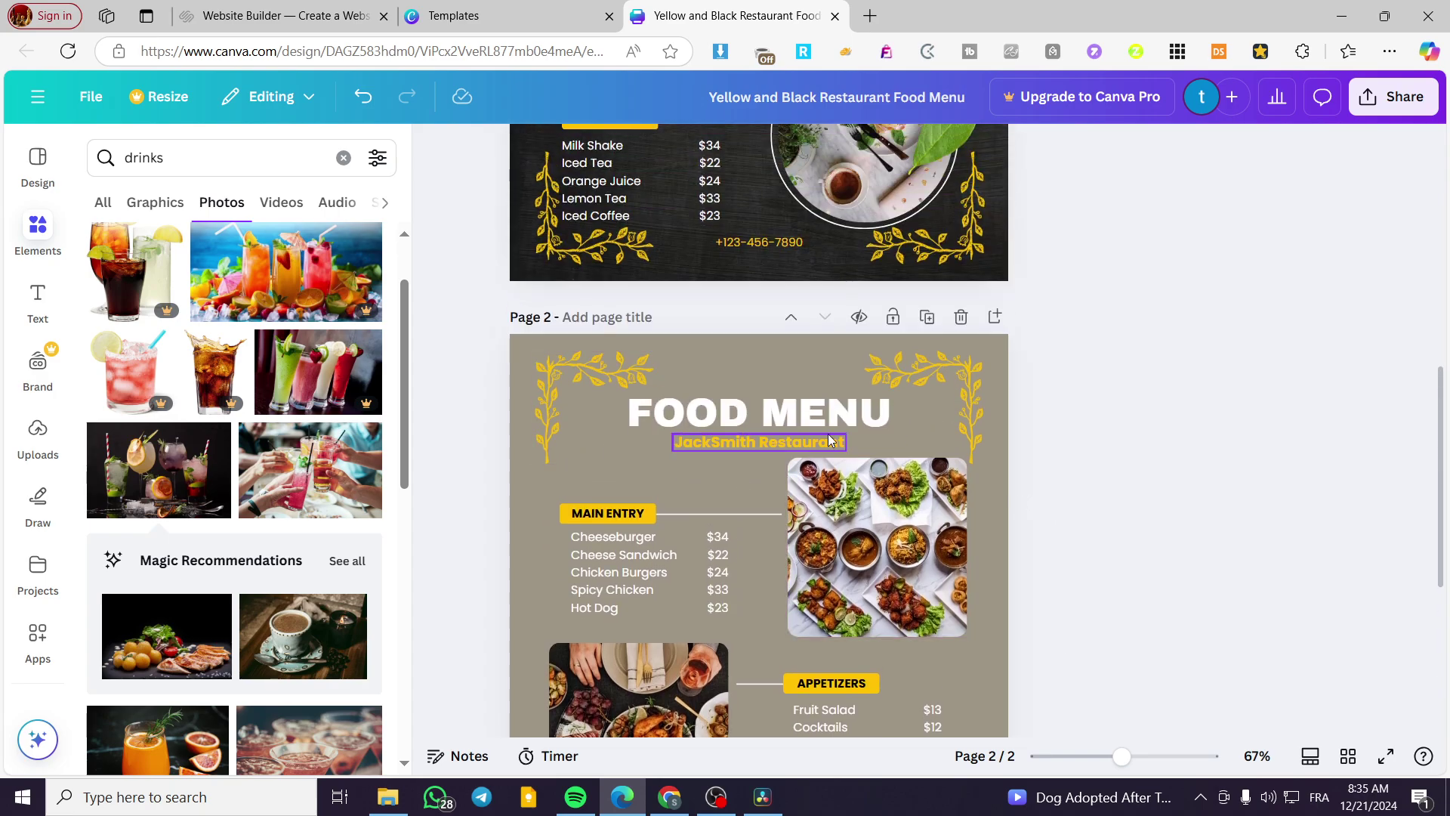
scroll(661, 442, "down", 5)
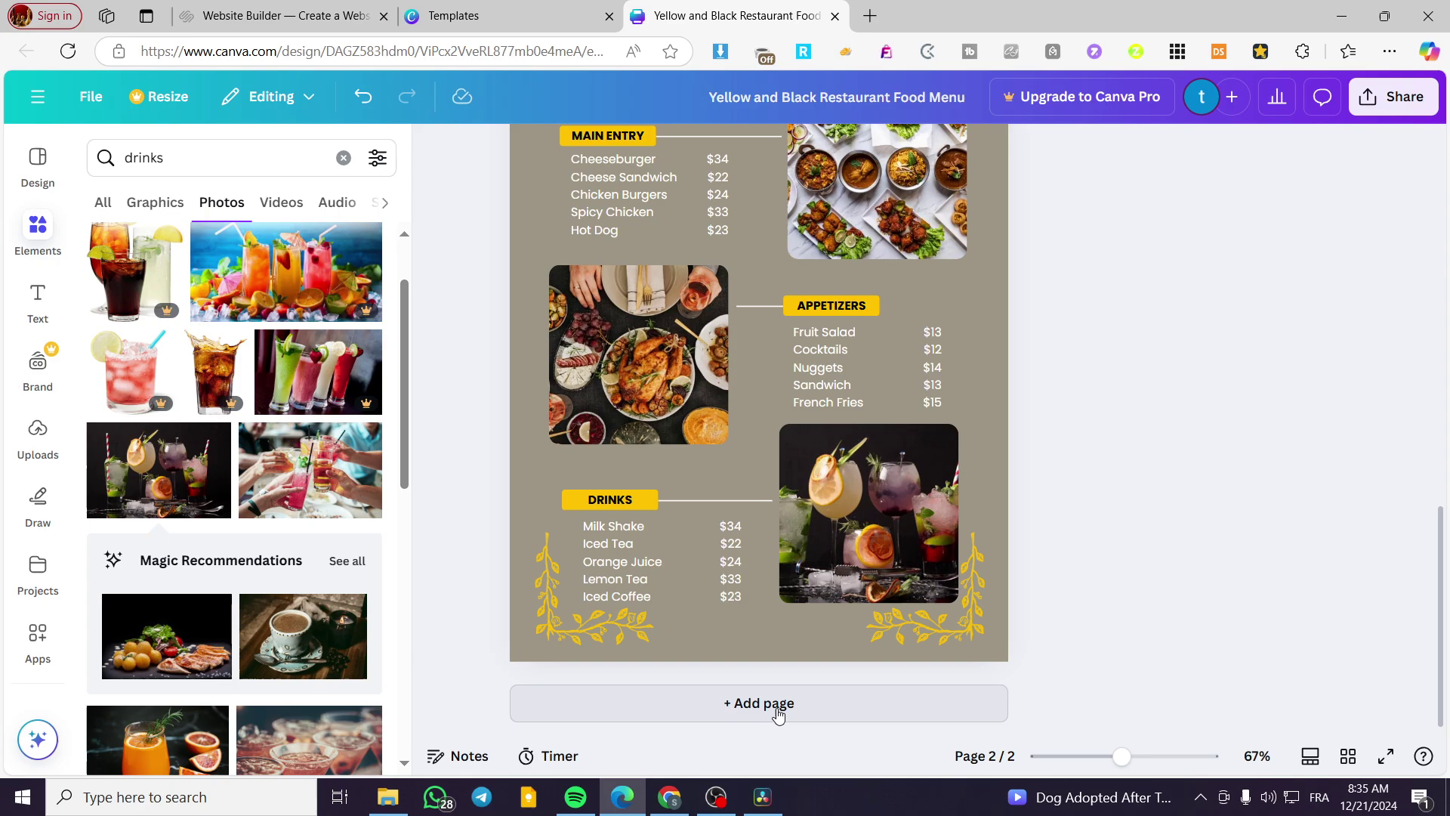
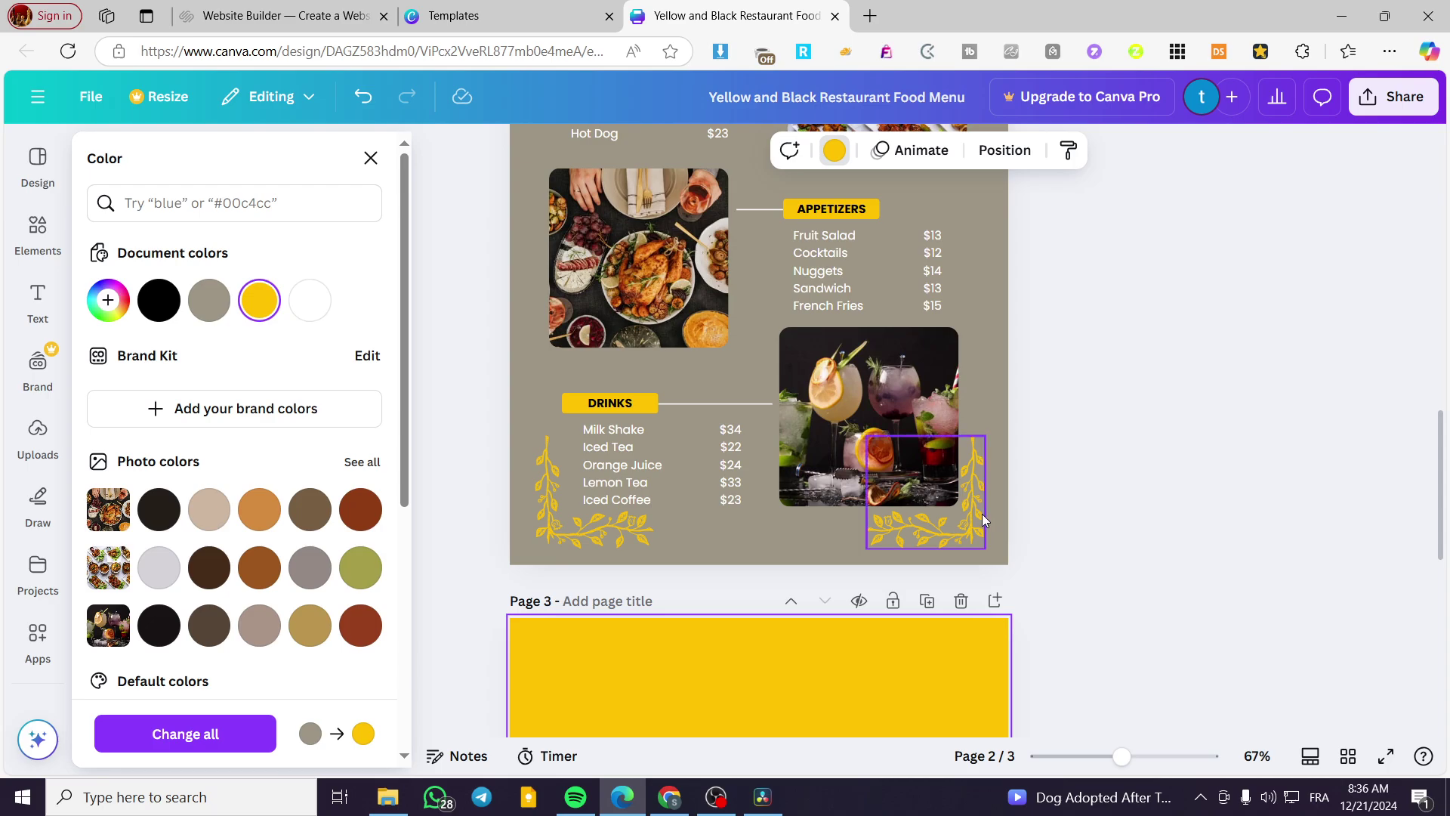
Step: Look over the layouts of pages 1 and 2 as reference for page 3 and close the color options
scroll(872, 344, "up", 1)
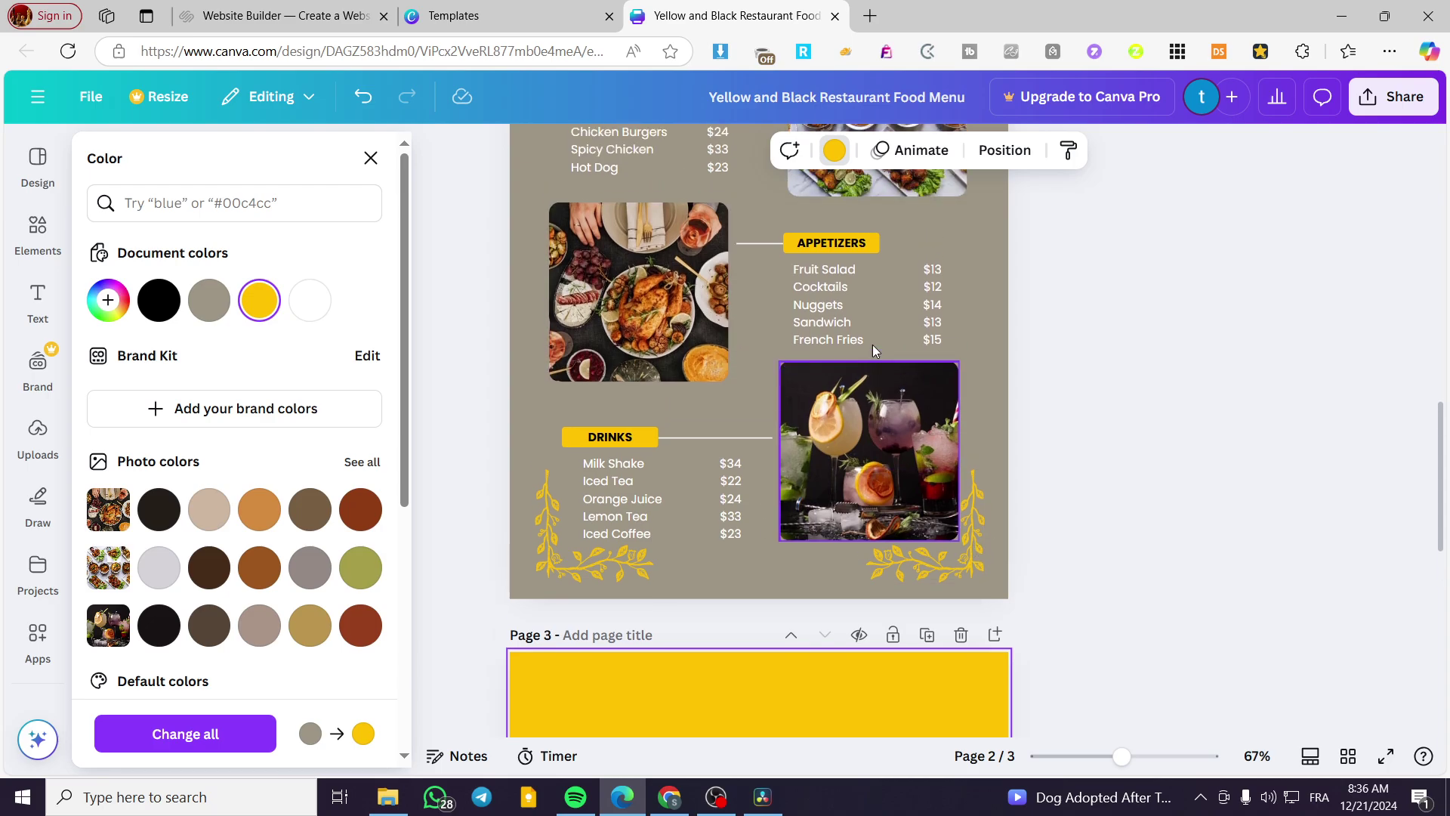
scroll(872, 344, "up", 8)
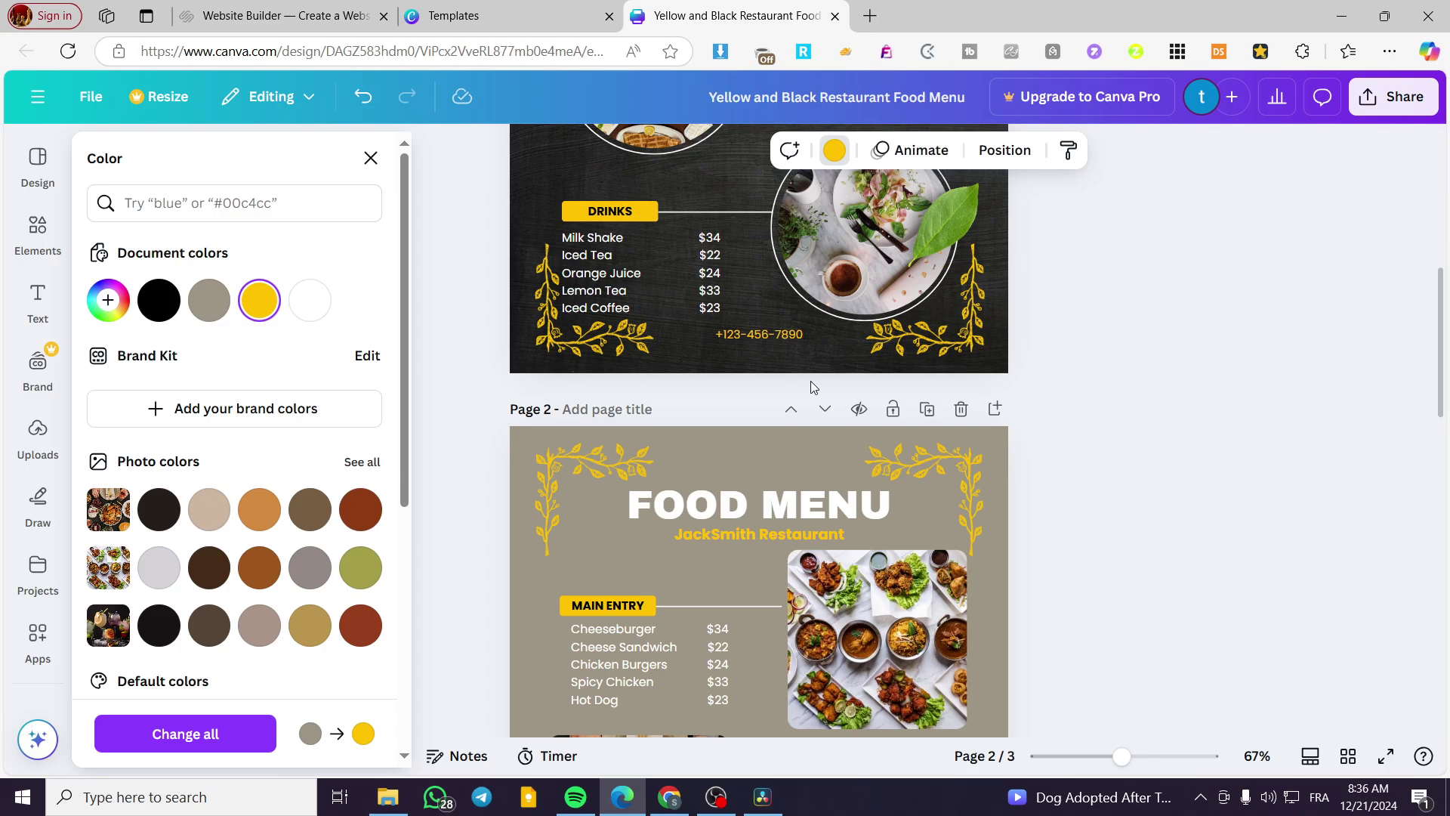
scroll(791, 390, "down", 5)
scroll(1095, 429, "down", 10)
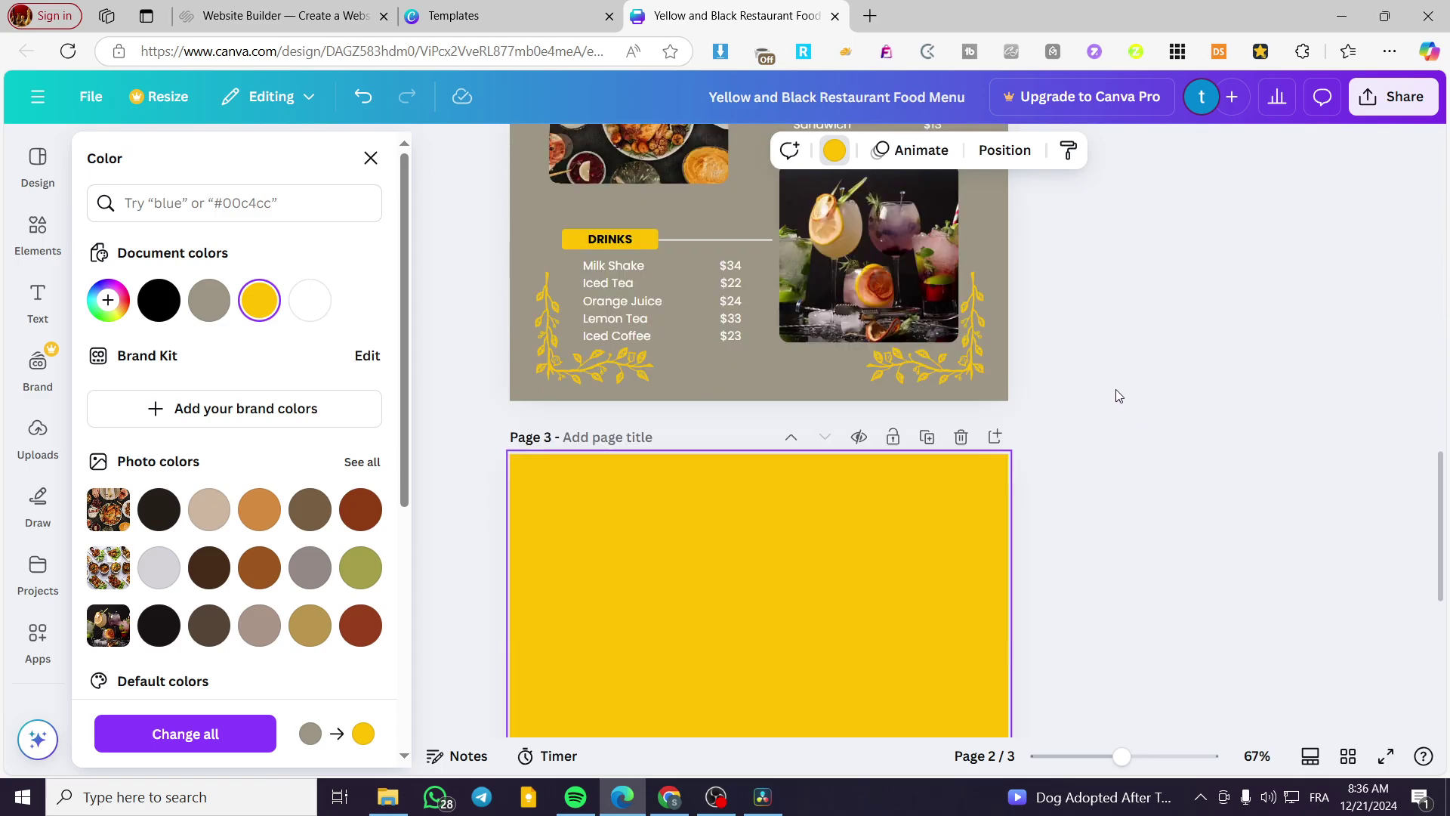
scroll(1076, 447, "up", 1)
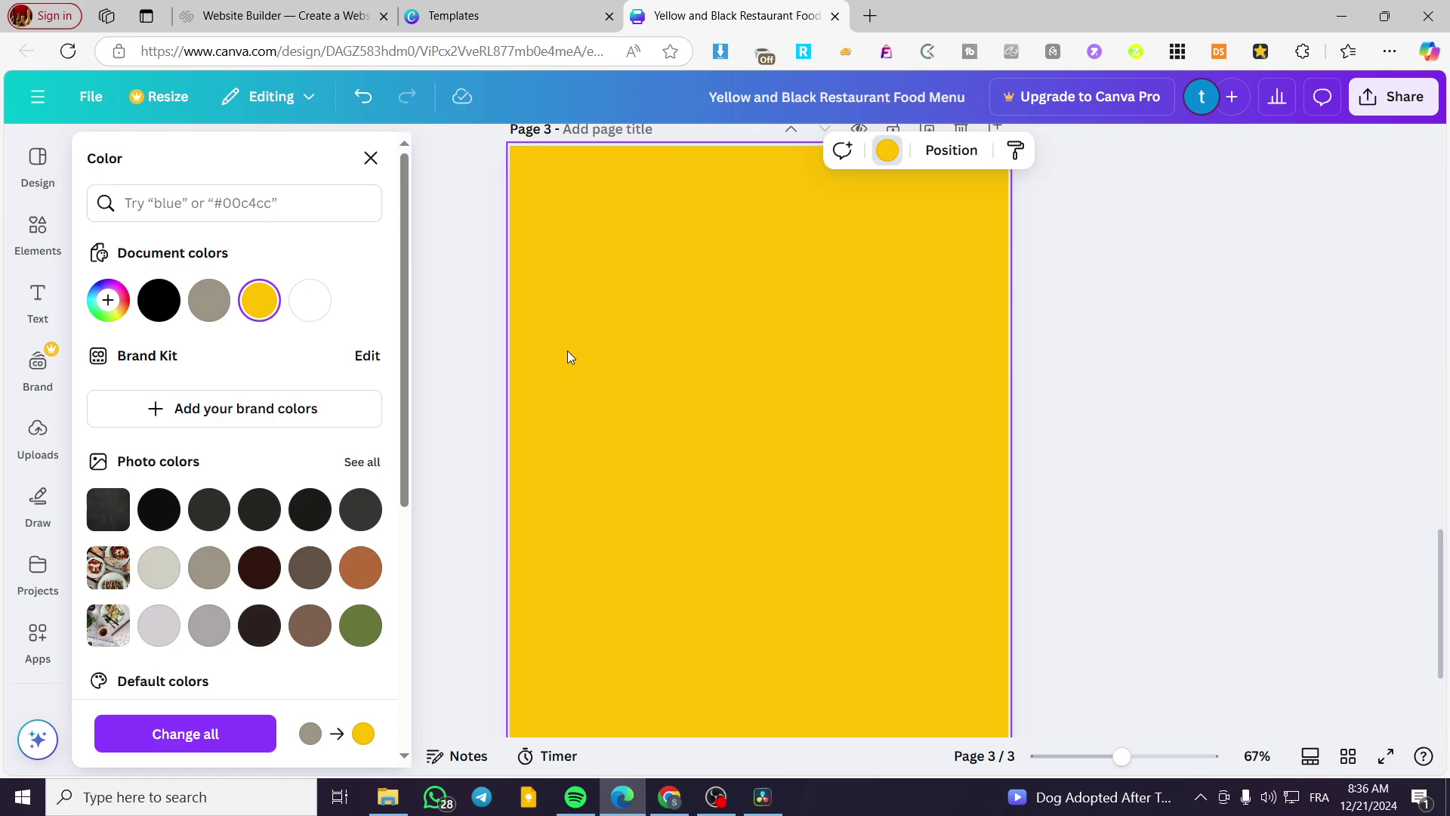
key("Escape")
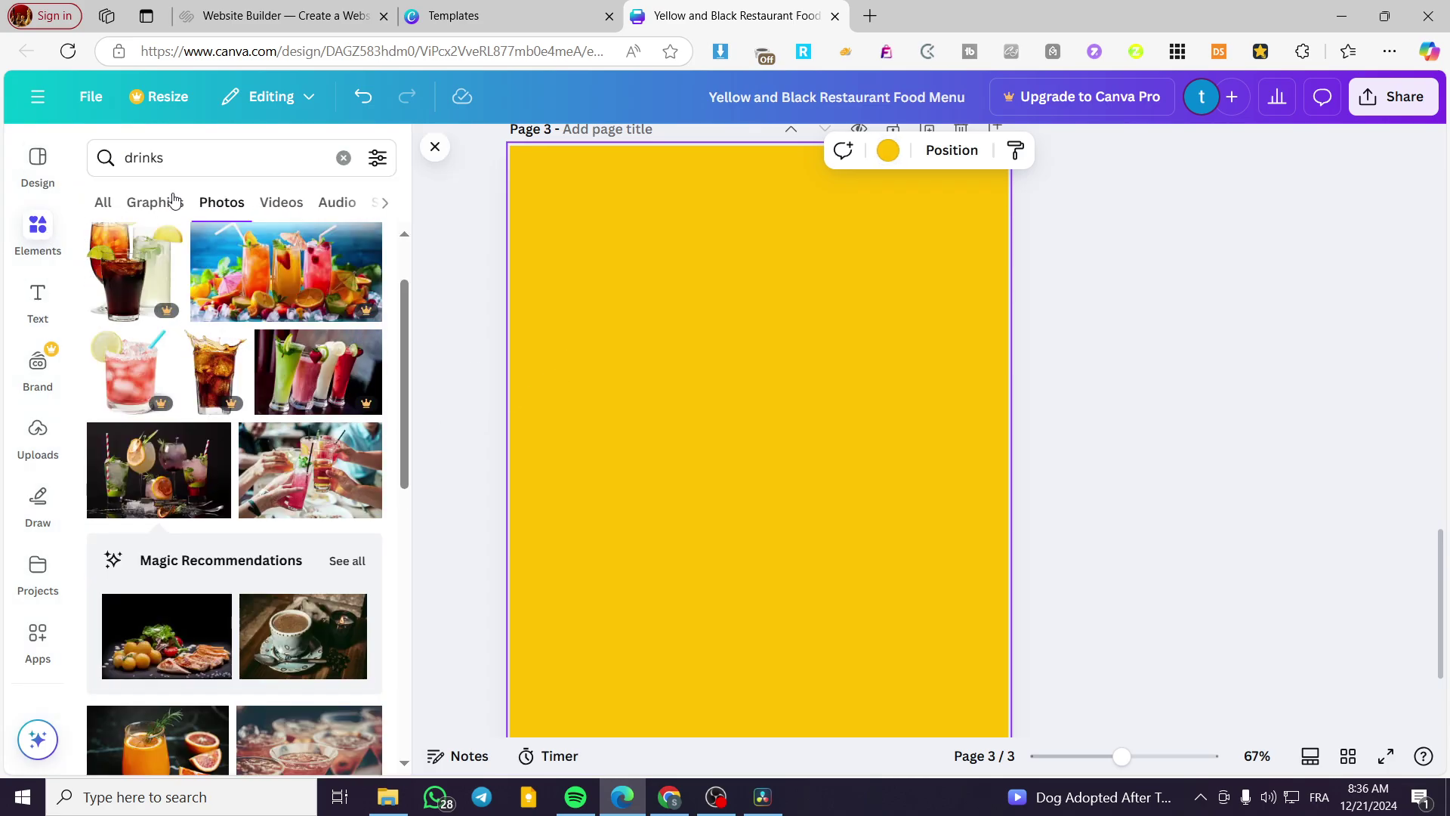
Step: Clear the drinks search, check page 2's corner ornament and show all the recommended graphics
left_click(343, 158)
scroll(533, 439, "up", 8)
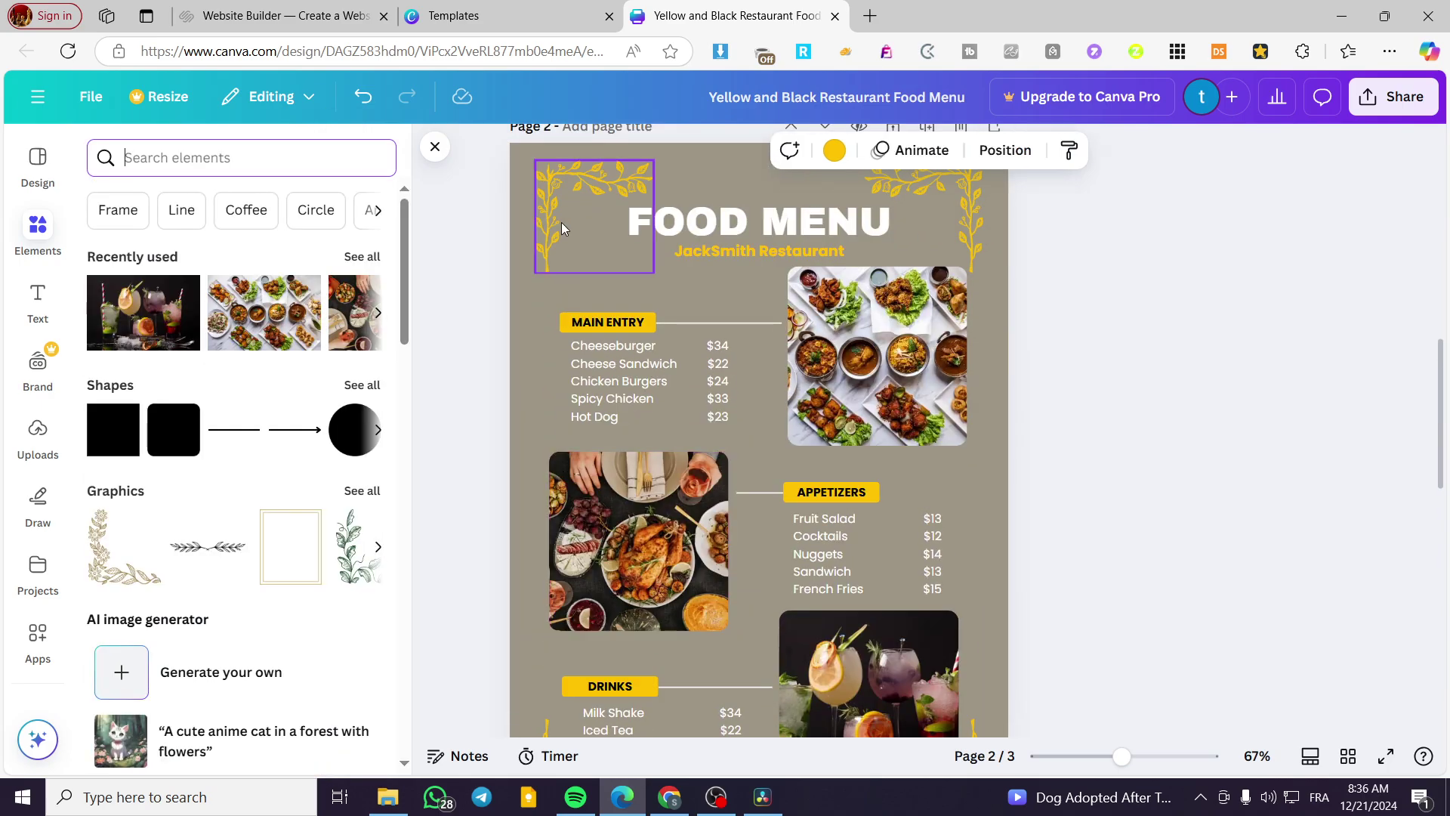
left_click(590, 190)
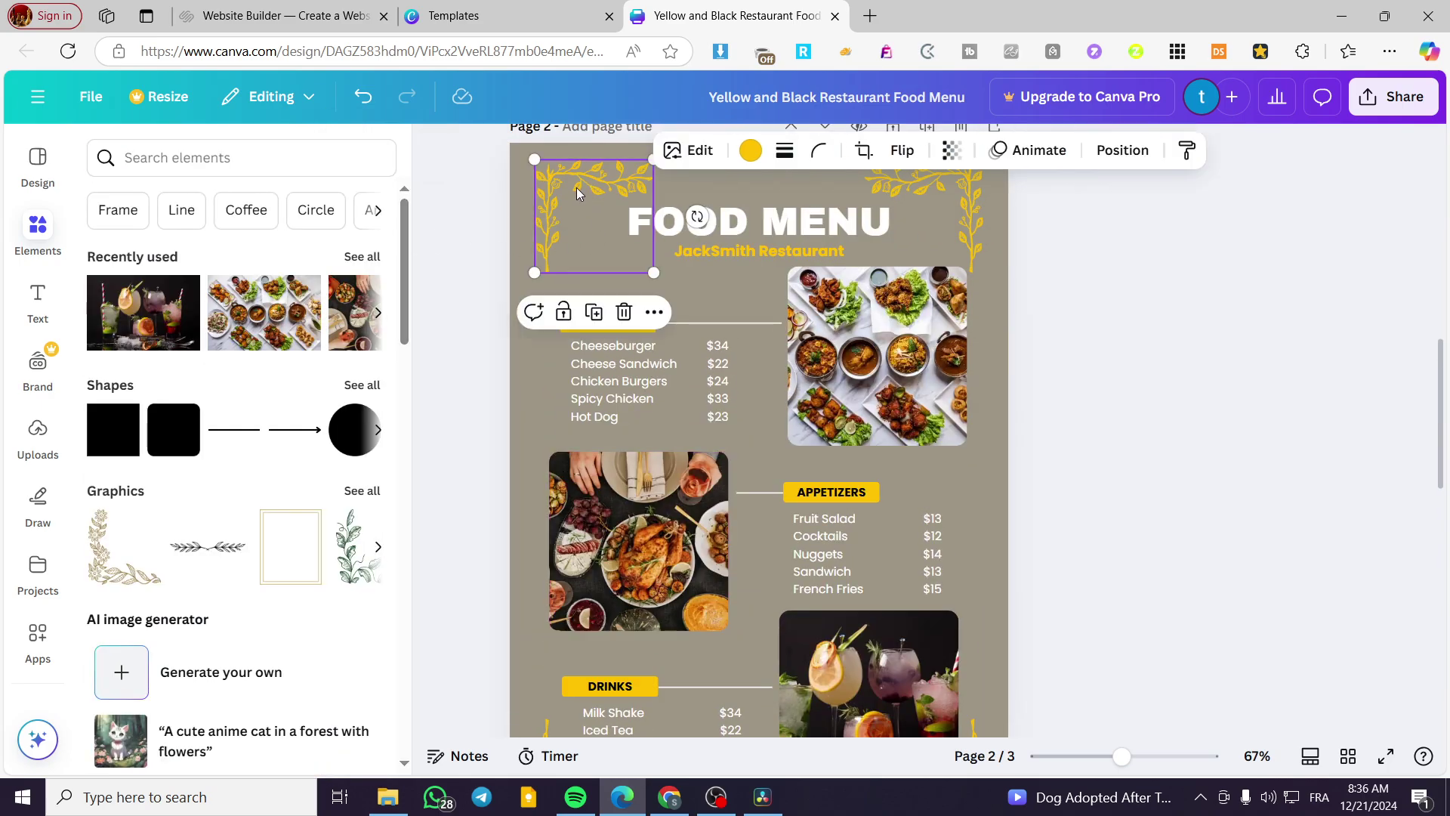
scroll(351, 397, "down", 3)
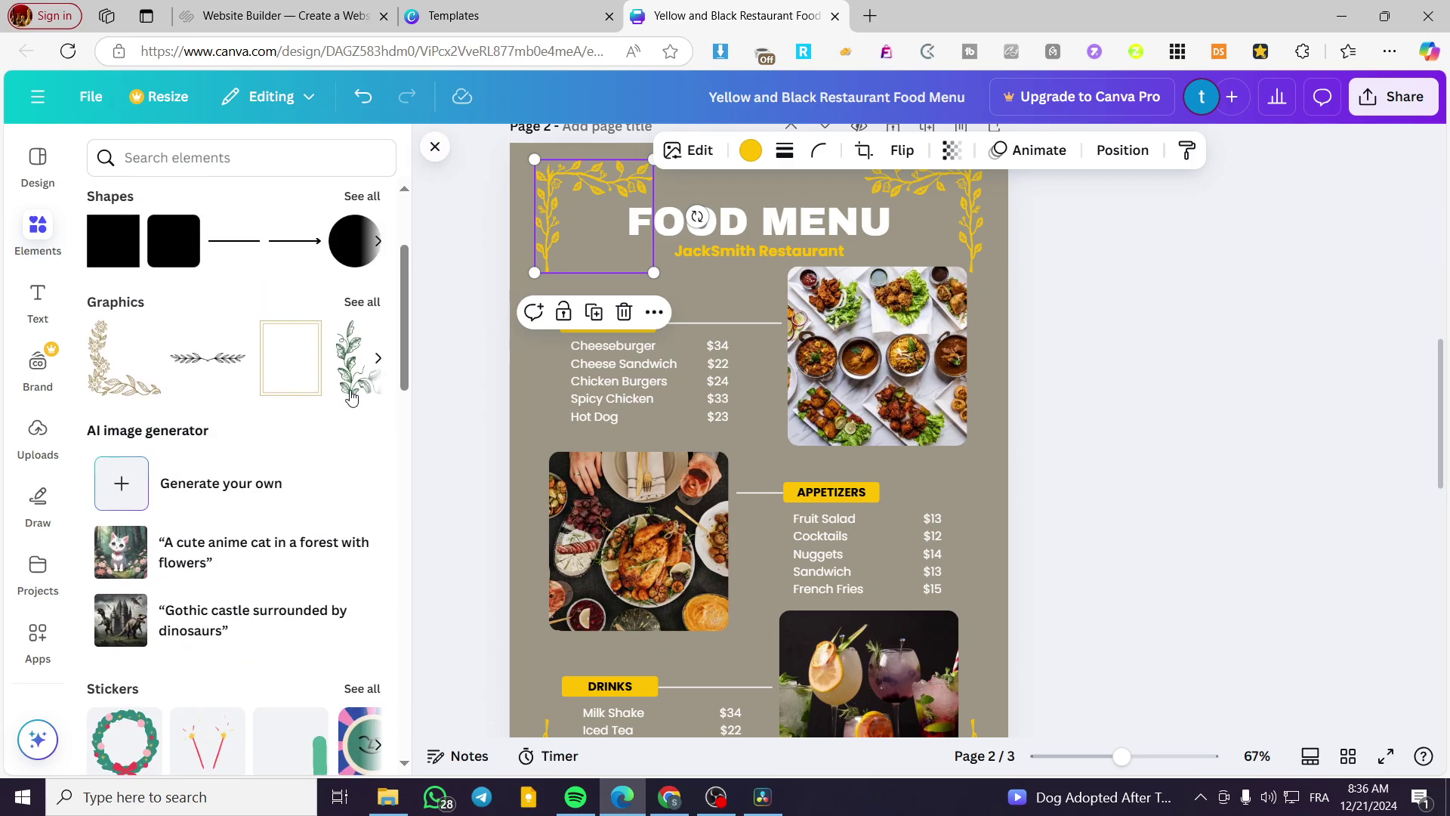
left_click(362, 302)
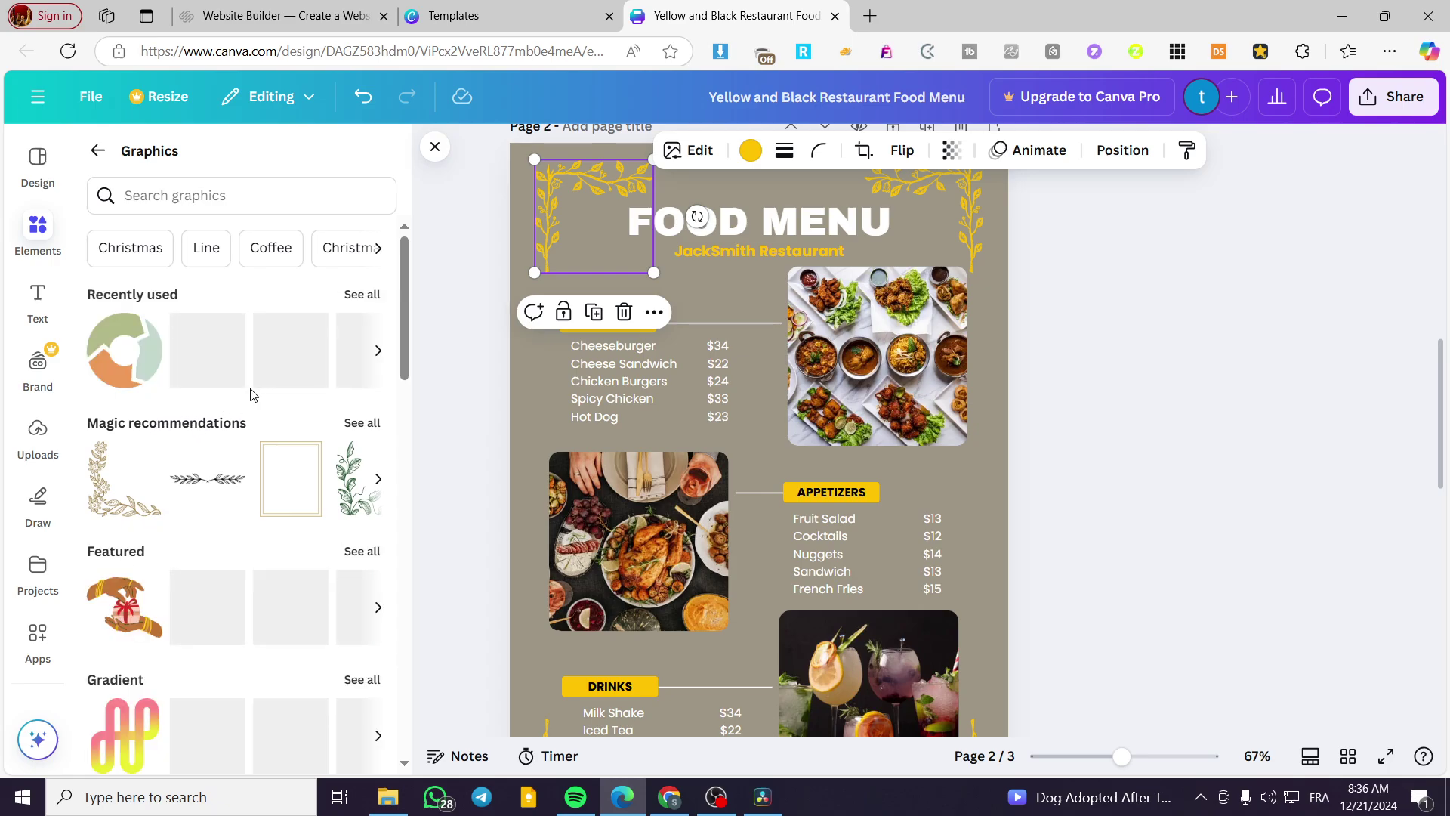
left_click(362, 425)
Step: Add the thin gold rectangular border with geometric corners to page 3 and enlarge it to about 19.8 by 28.6
scroll(363, 480, "down", 10)
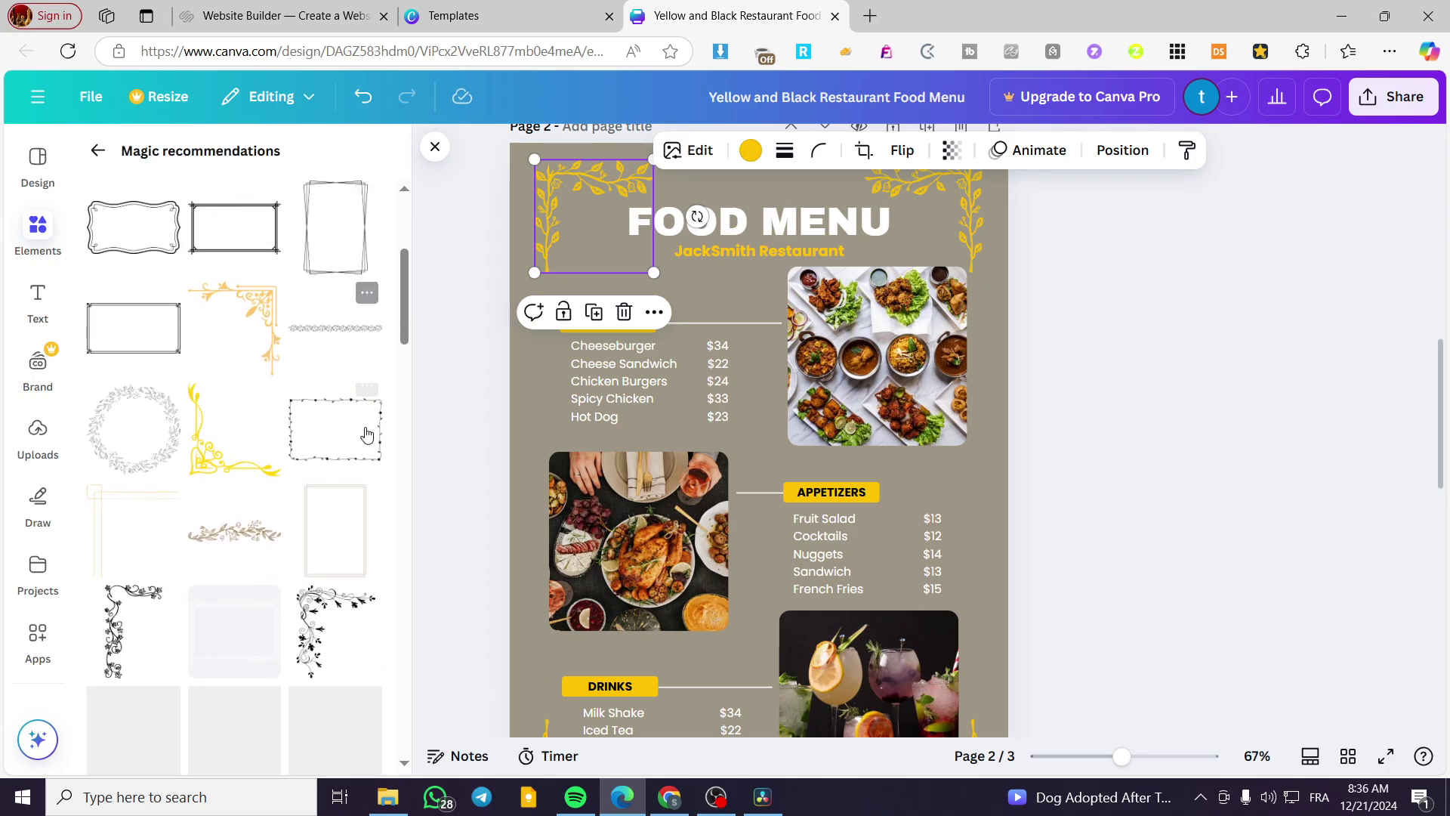
scroll(284, 479, "down", 1)
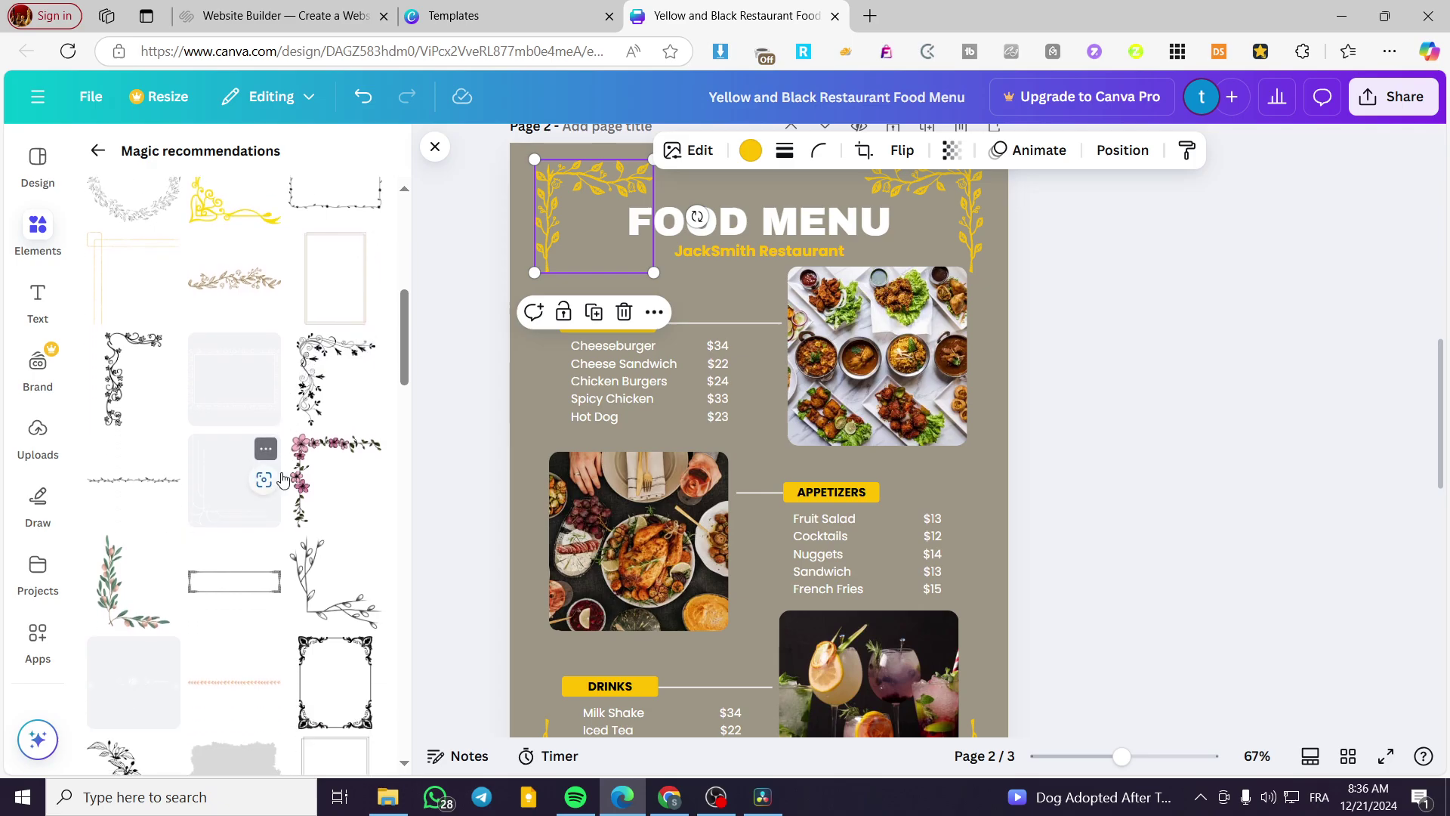
scroll(347, 538, "down", 4)
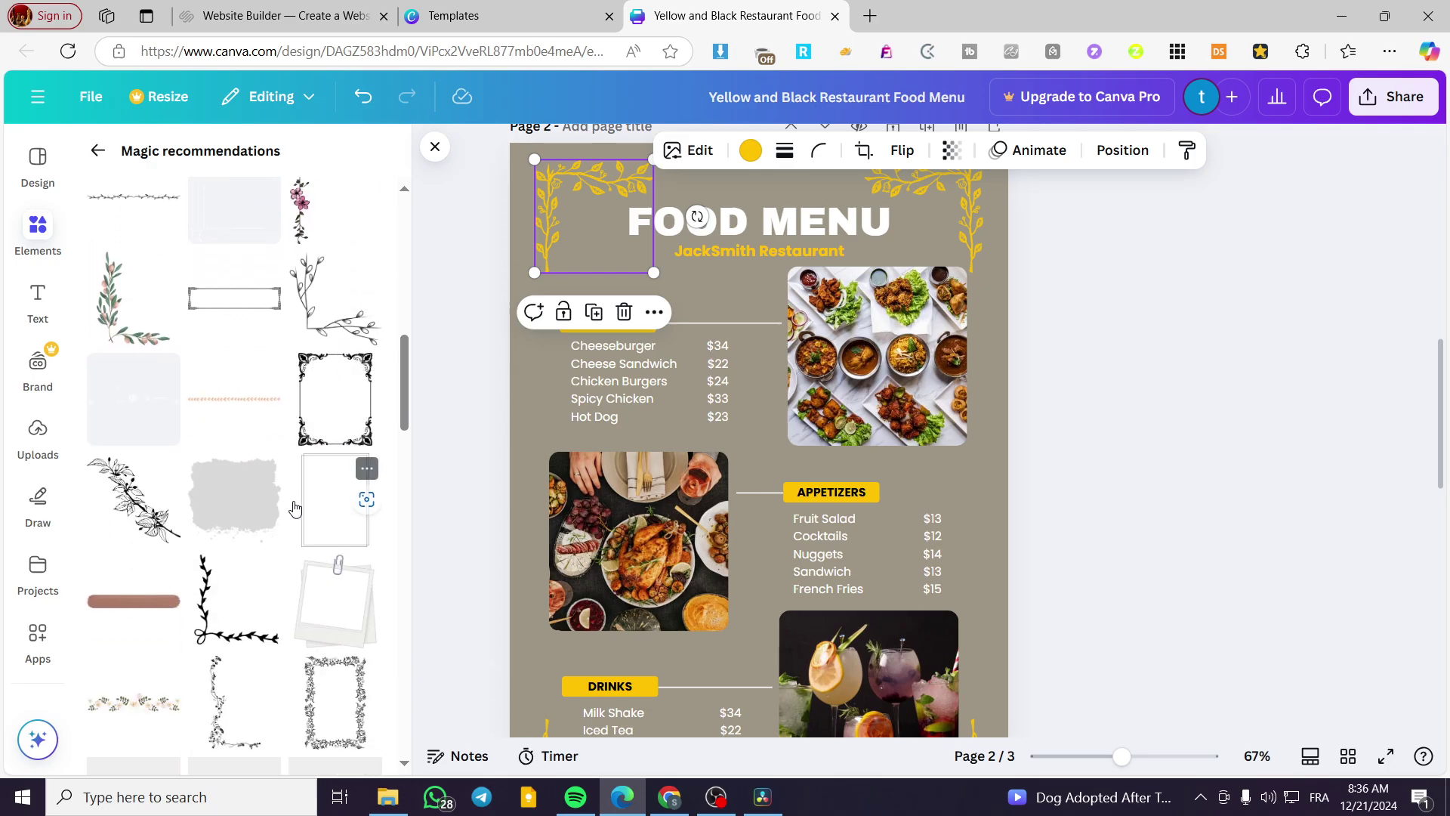
scroll(300, 437, "down", 6)
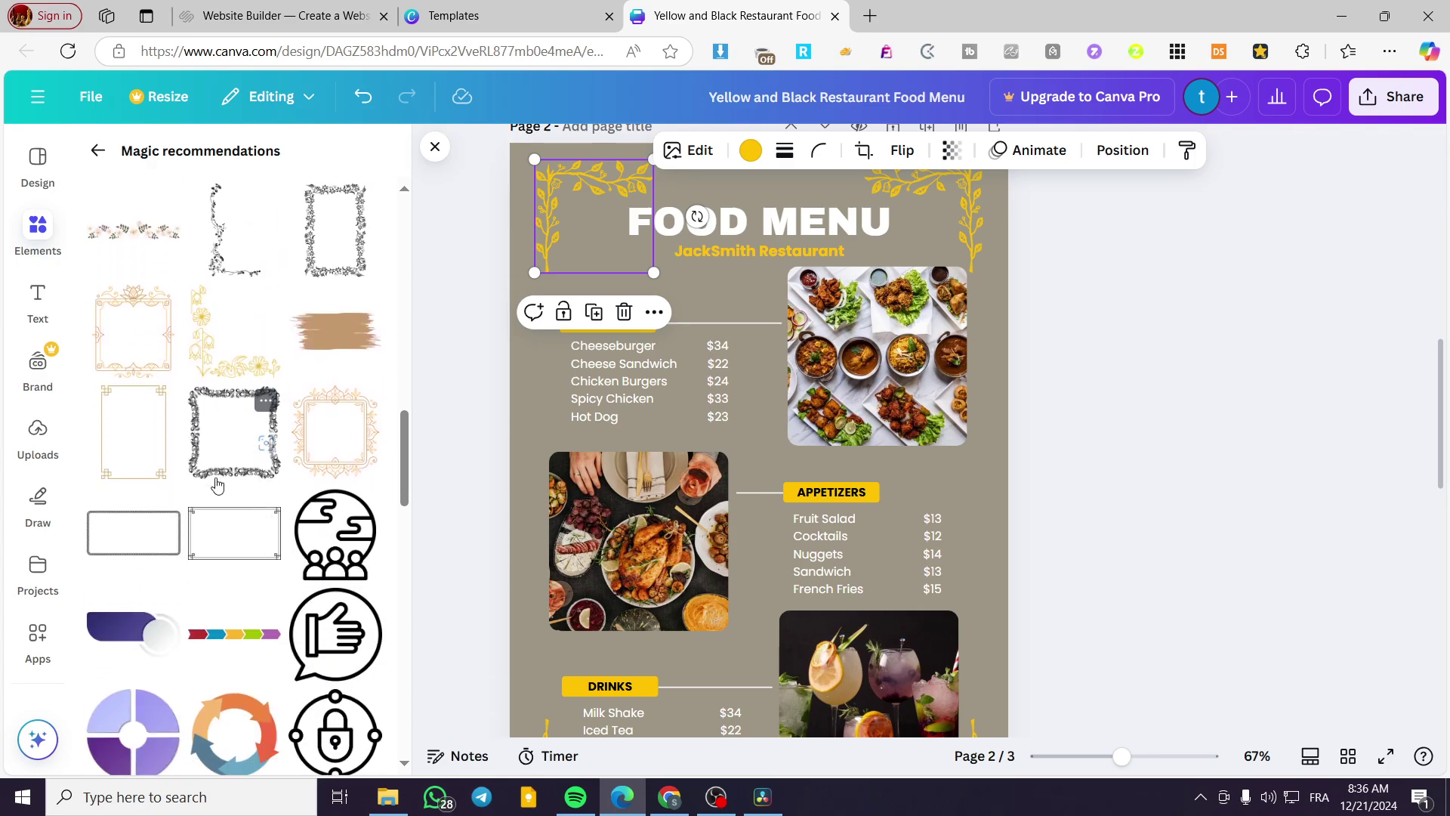
scroll(217, 485, "down", 1)
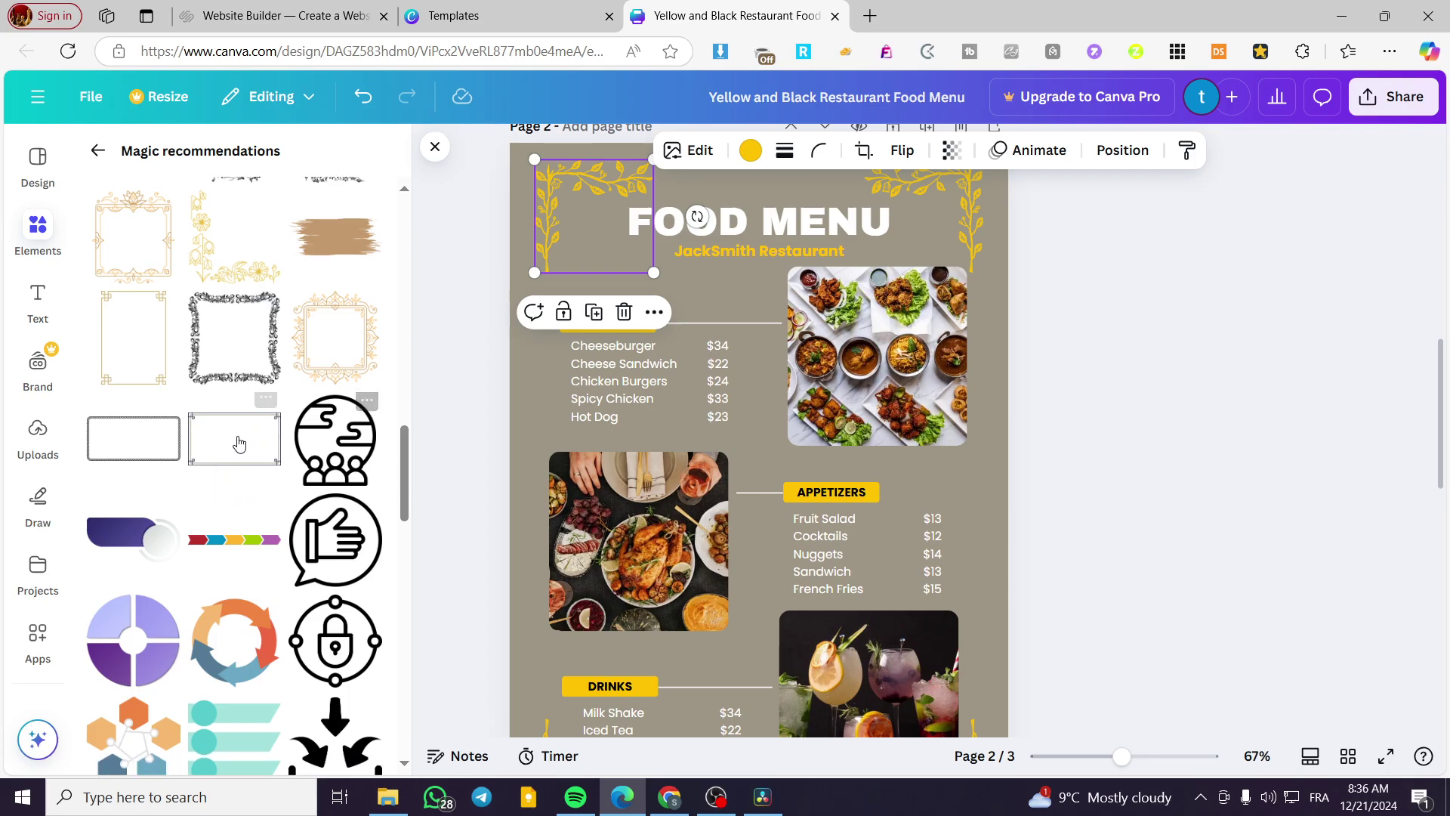
left_click_drag(140, 358, 582, 528)
scroll(731, 499, "down", 3)
left_click_drag(719, 444, 964, 667)
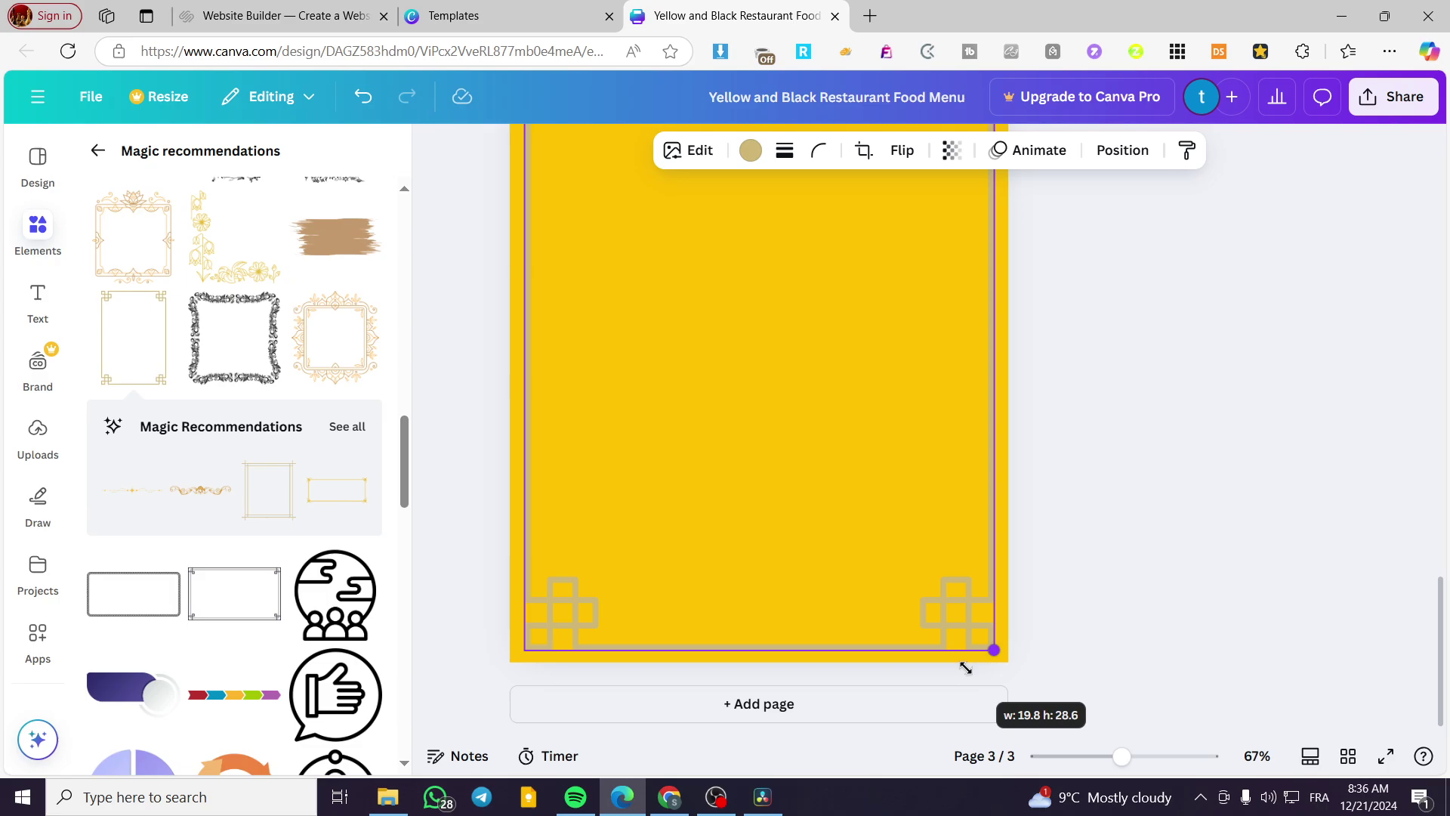
Step: Recolor page 3's rectangular border with the orange-brown from the photo colors, after trying white
left_click_drag(966, 668, 966, 668)
left_click(1097, 615)
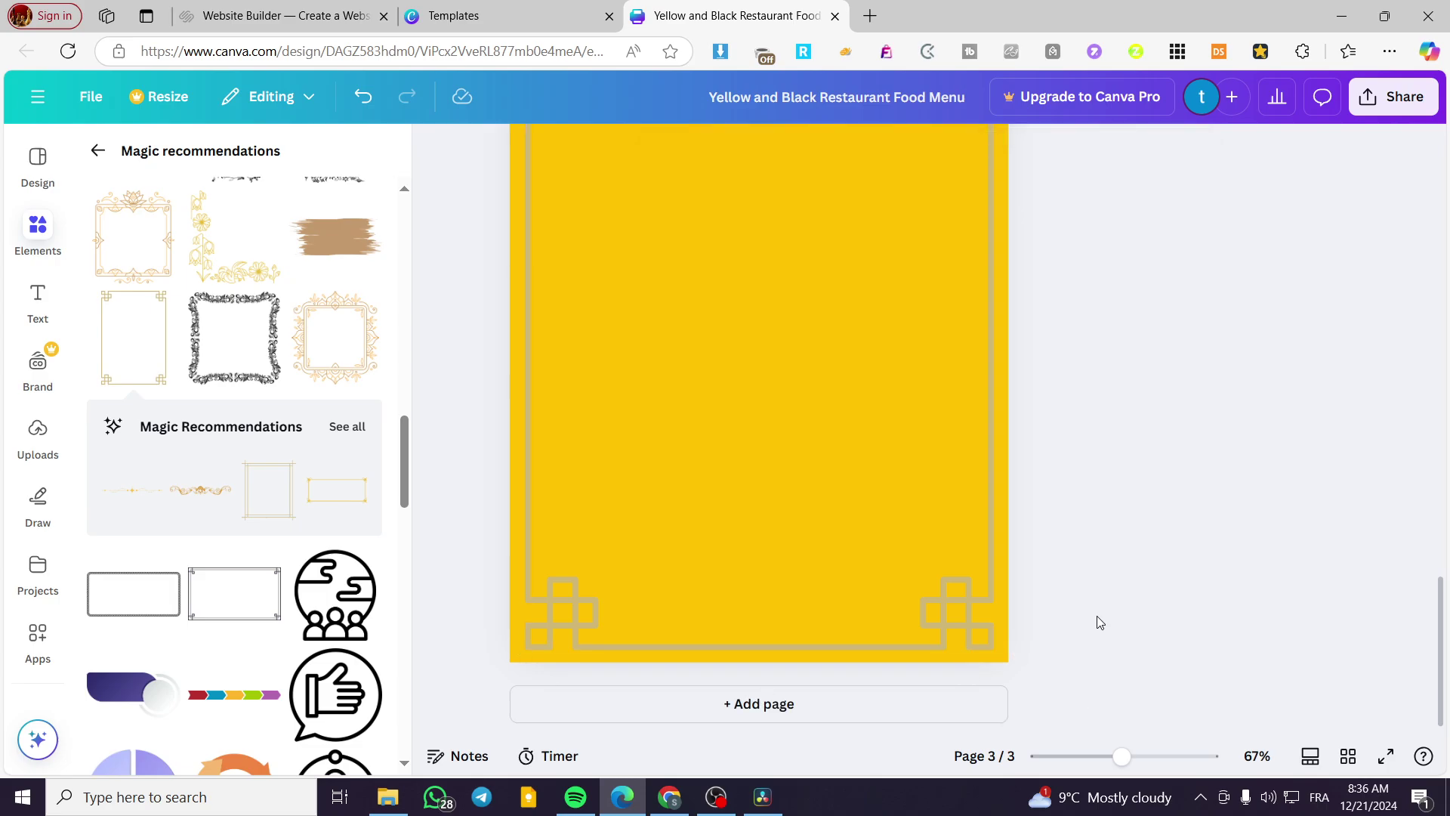
left_click(931, 545)
scroll(954, 587, "up", 3)
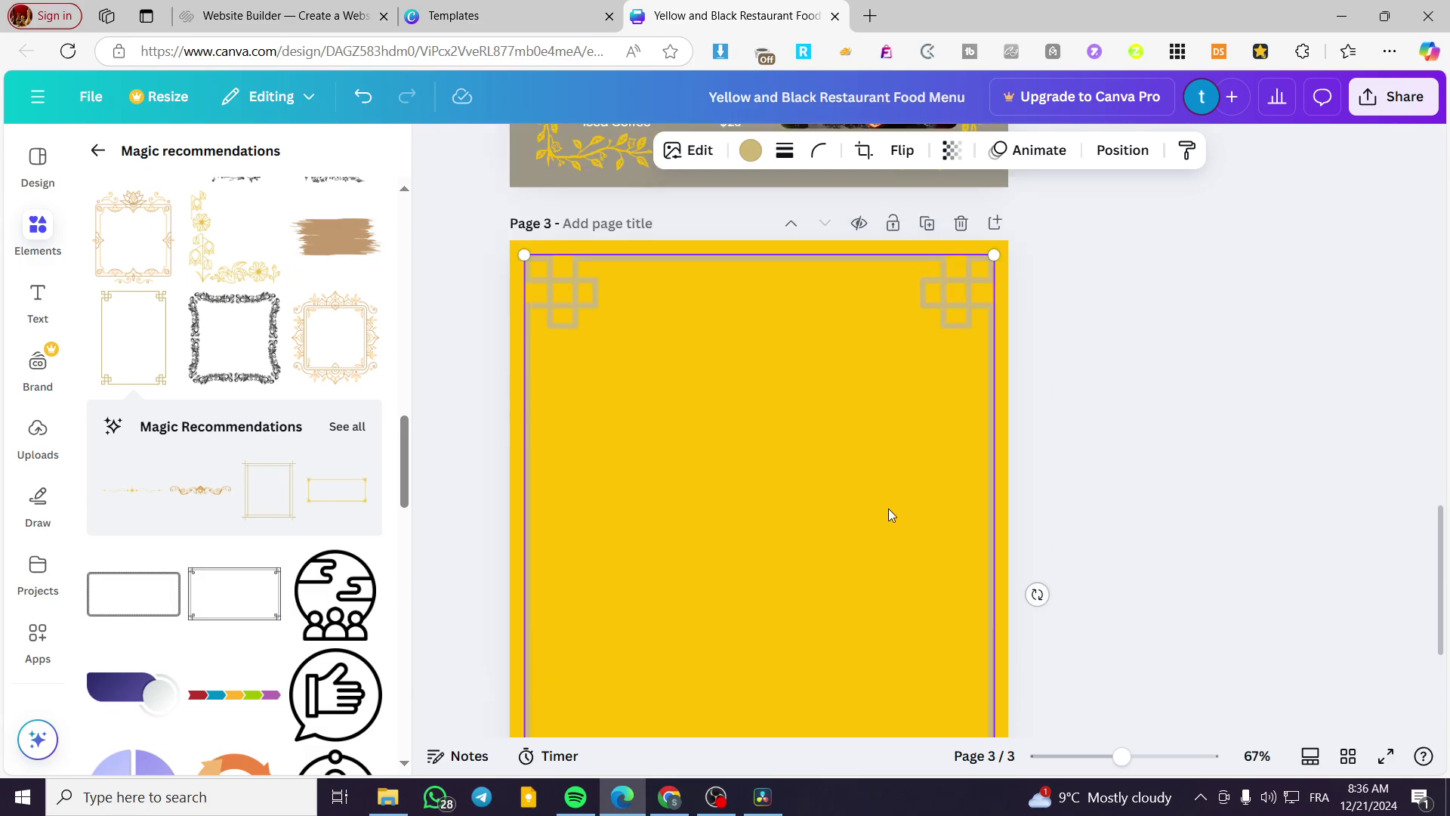
left_click(752, 151)
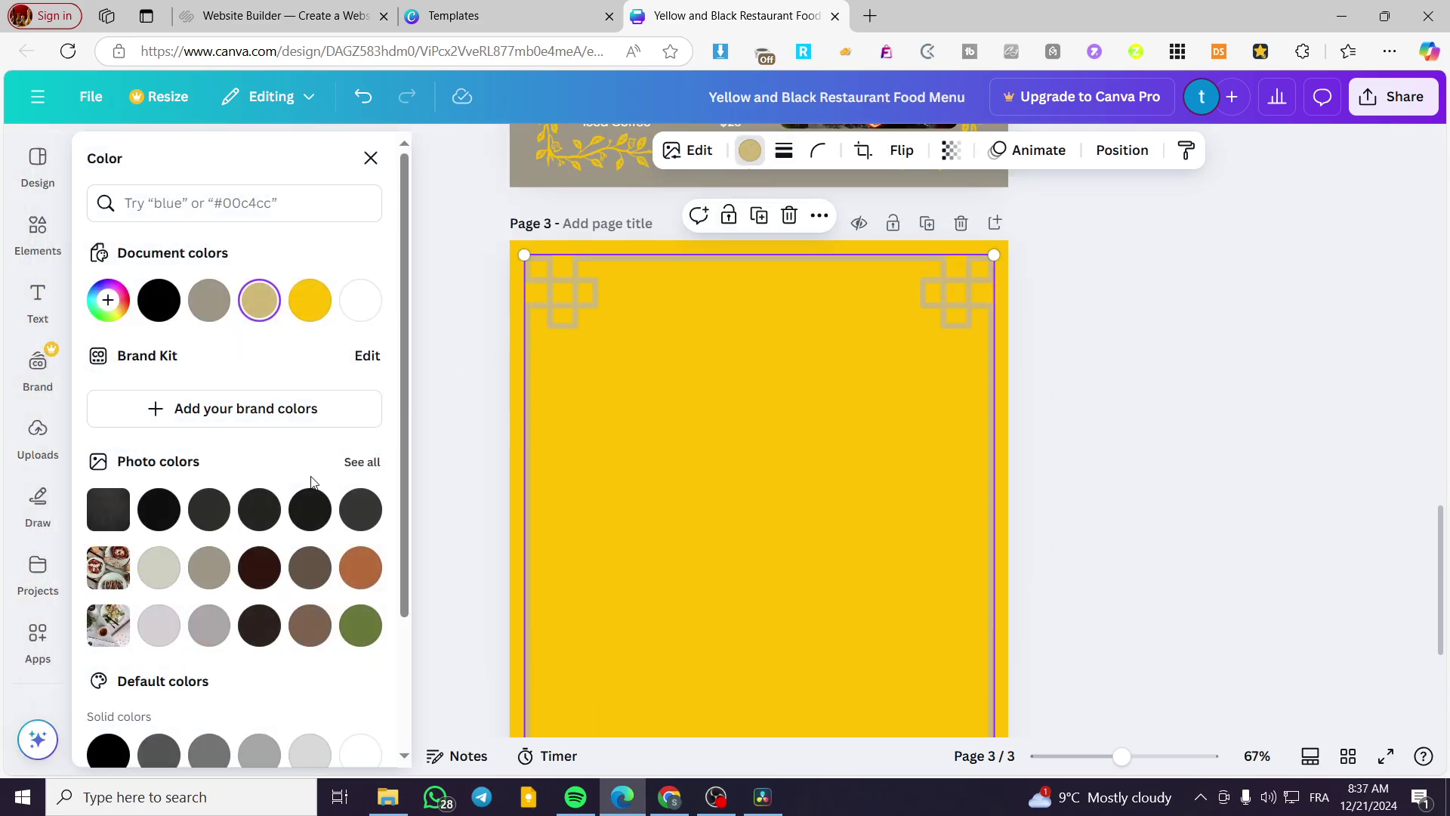
left_click(360, 300)
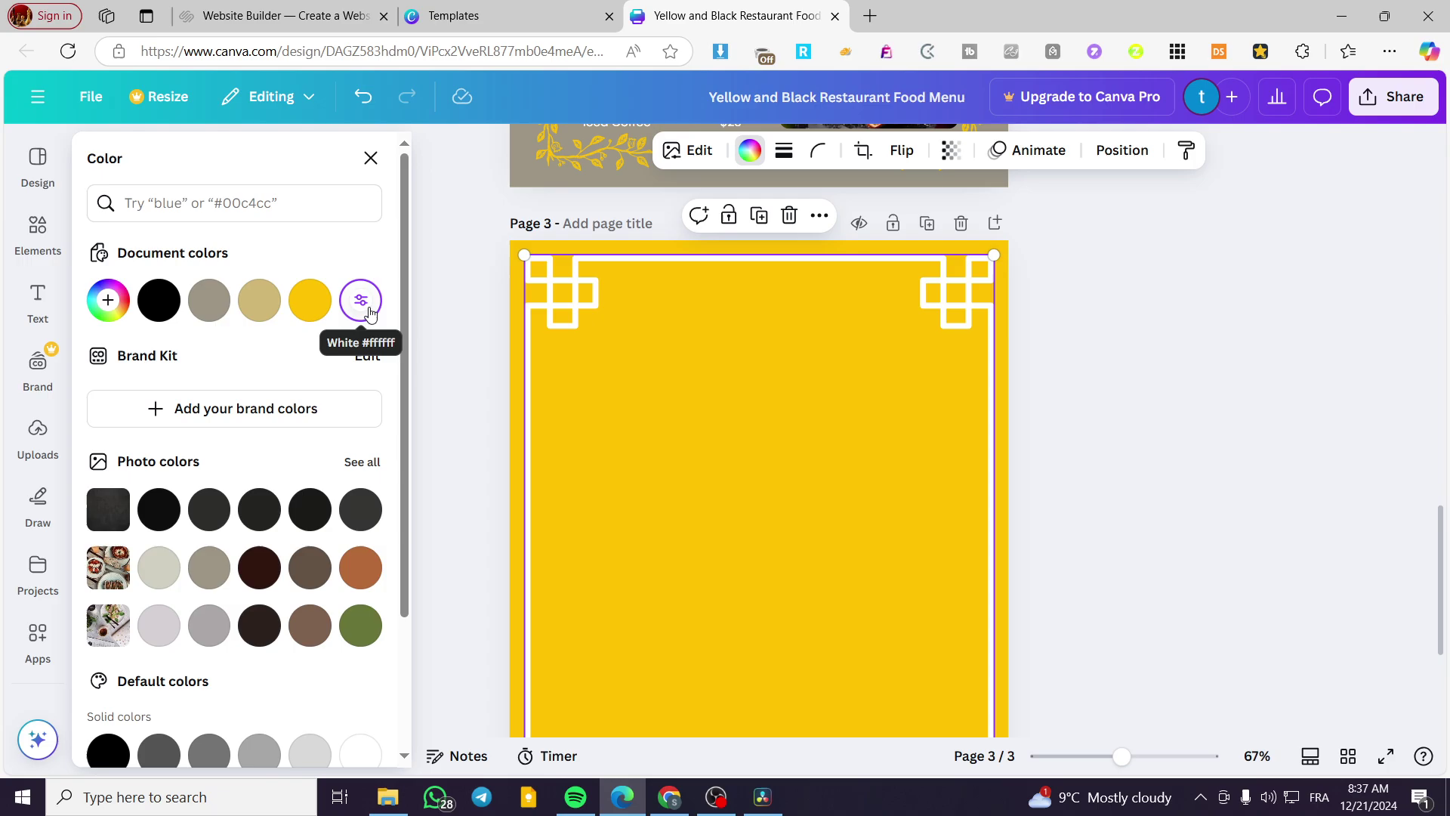
scroll(204, 559, "down", 1)
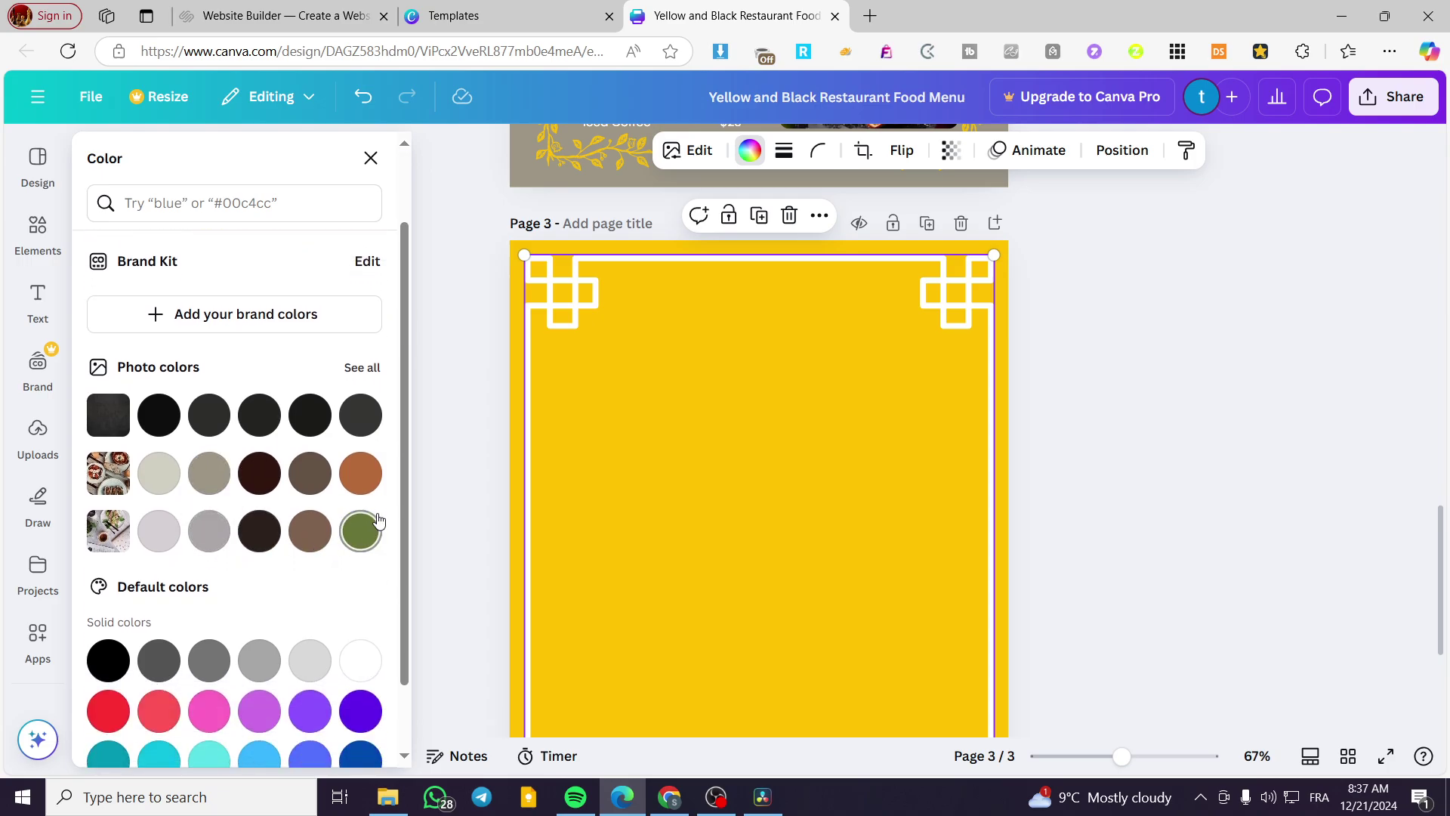
left_click(370, 485)
scroll(362, 521, "down", 1)
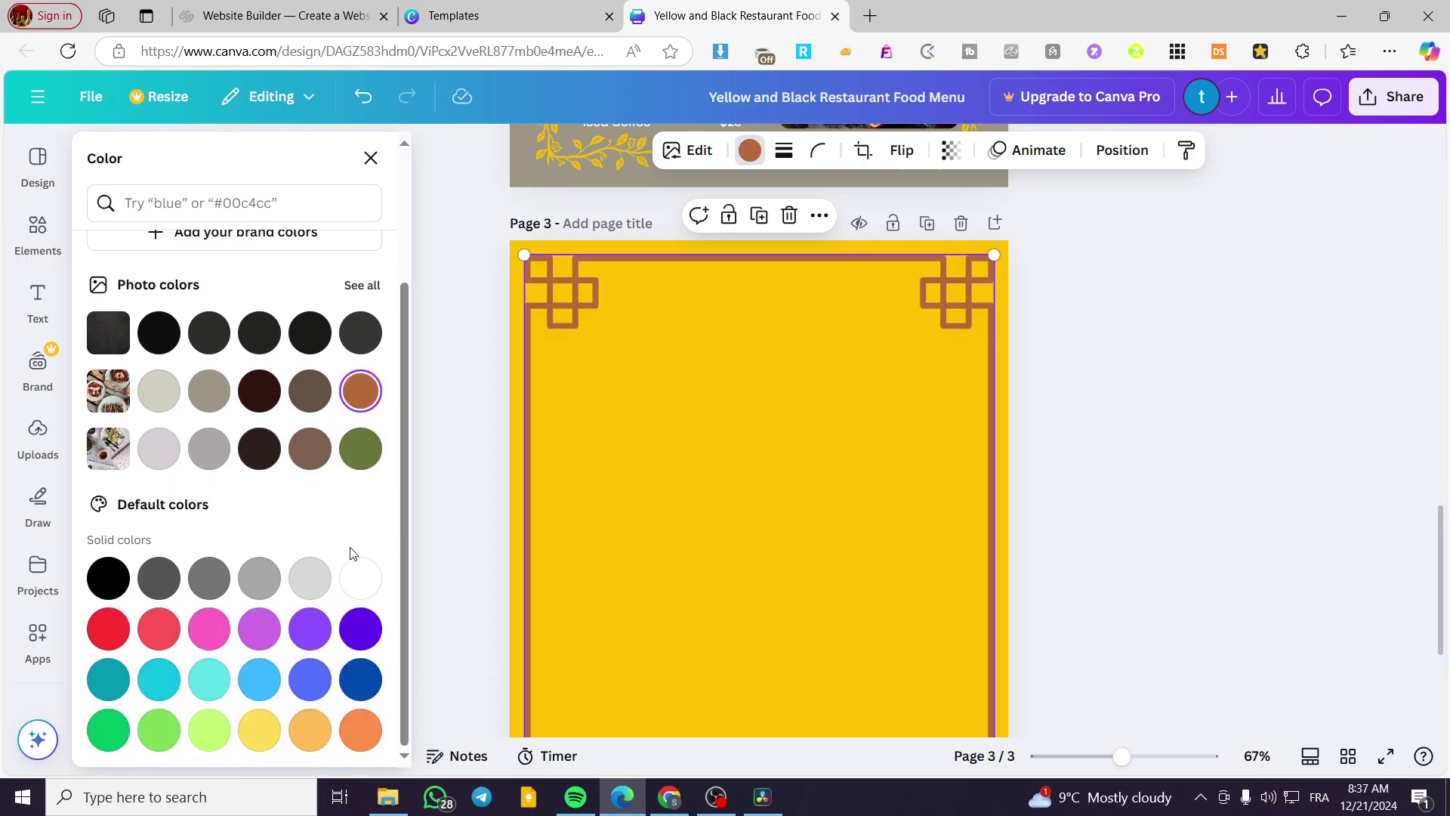
key("Escape")
key("Escape")
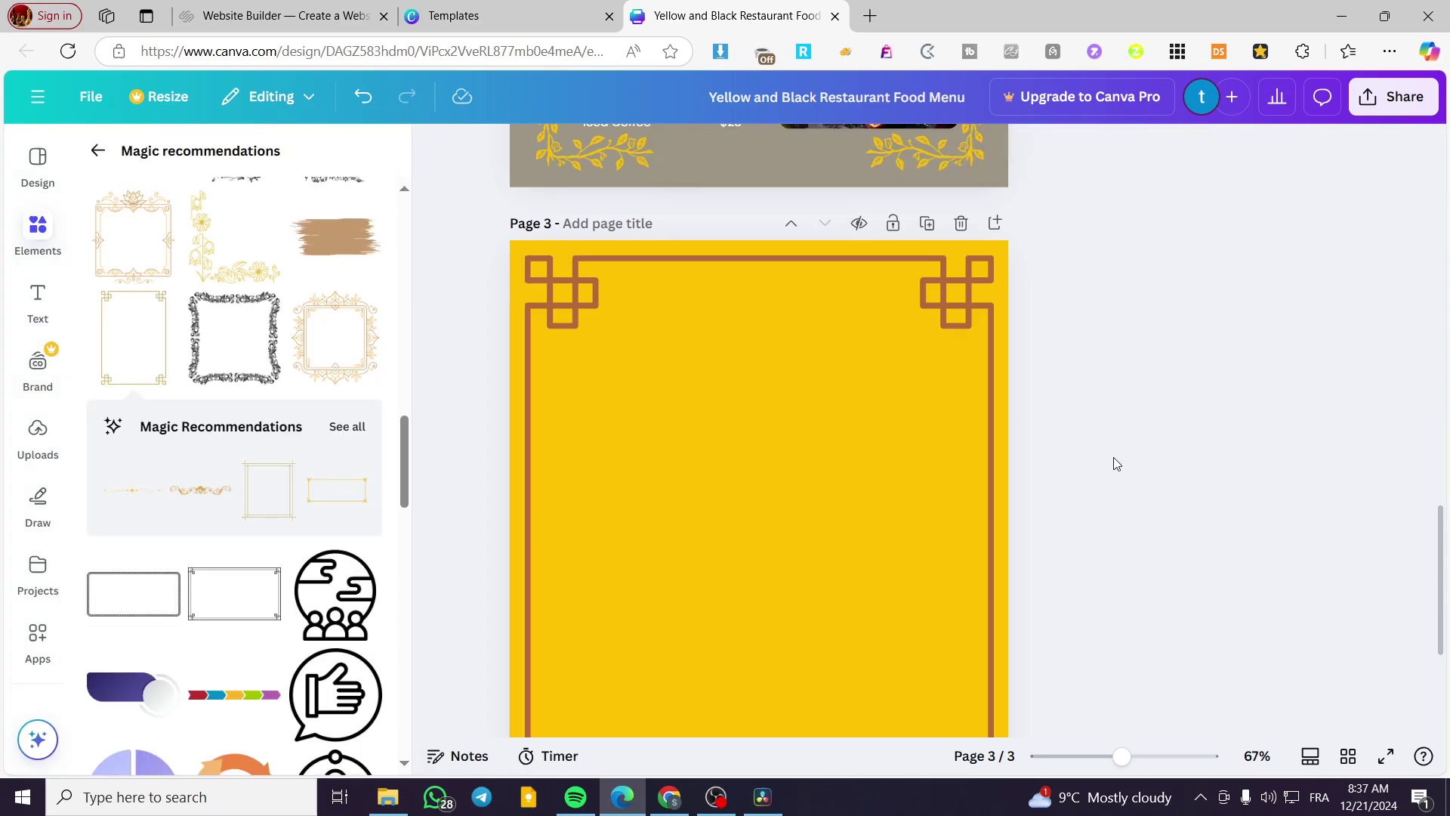
Step: Examine page 2's drinks list, its photo and its divider line as reference for page 3's layout
scroll(955, 444, "down", 4)
scroll(625, 423, "up", 1)
scroll(625, 423, "up", 5)
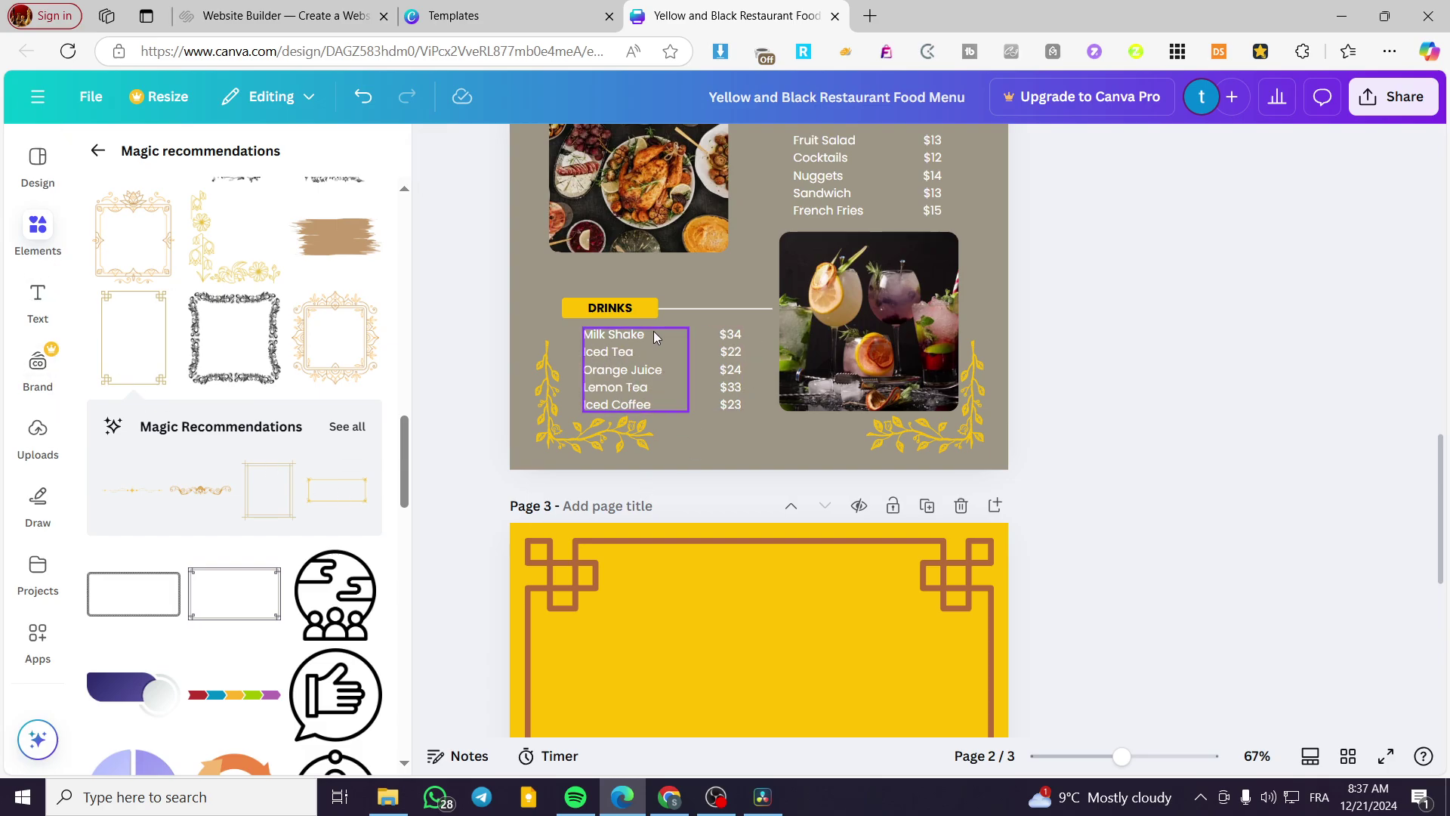
double_click(653, 389)
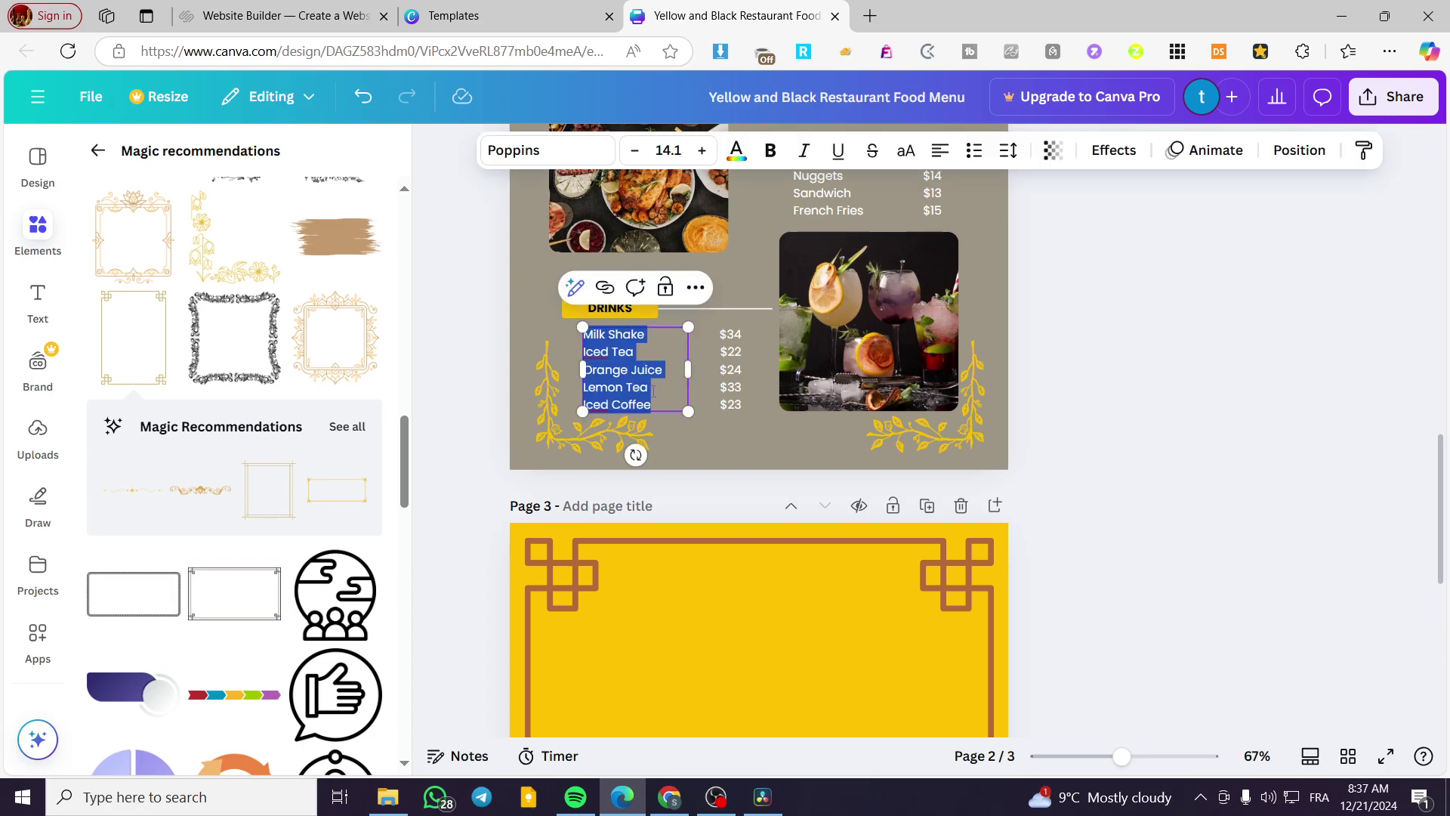
left_click(668, 401)
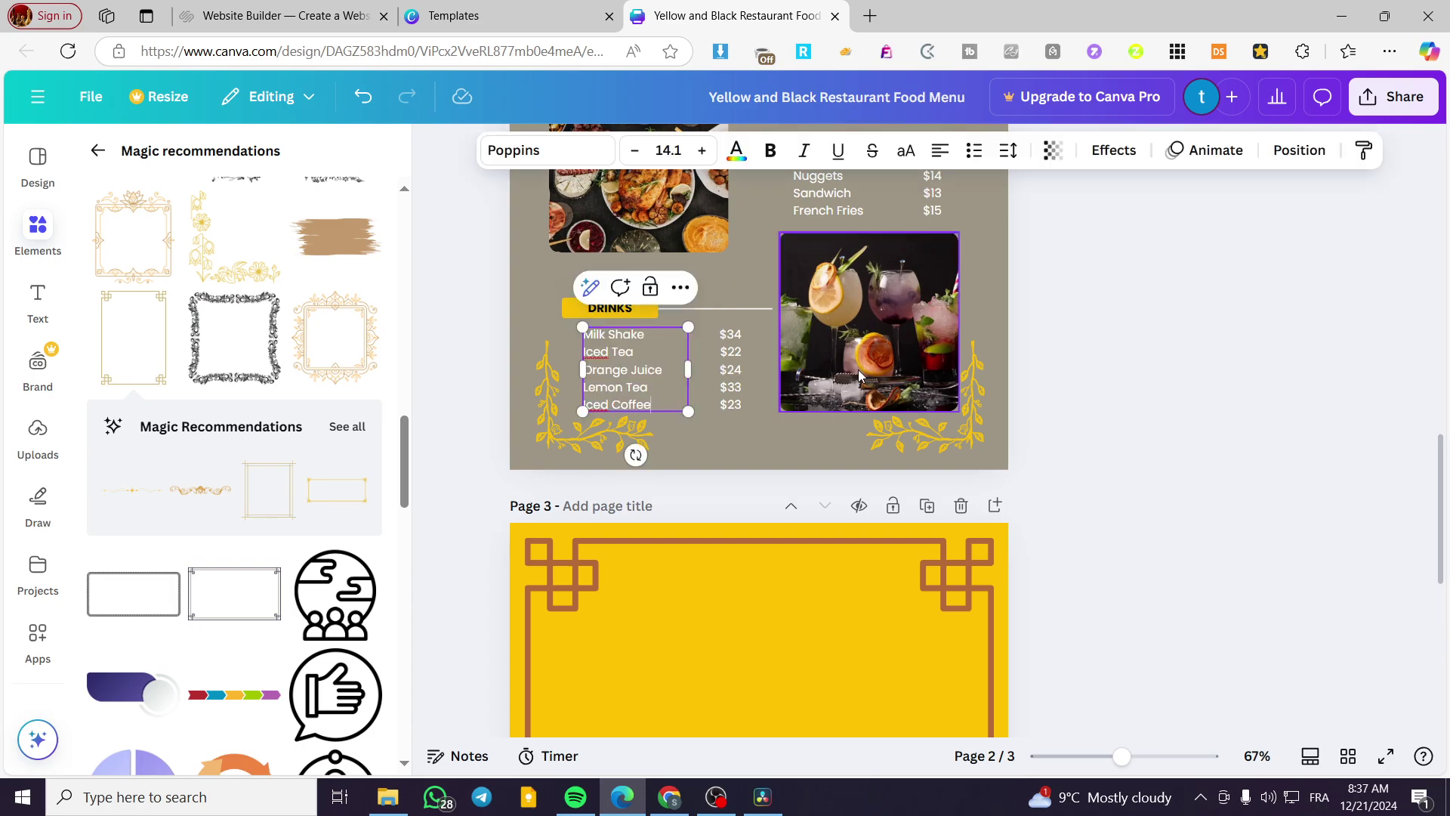
left_click(1173, 376)
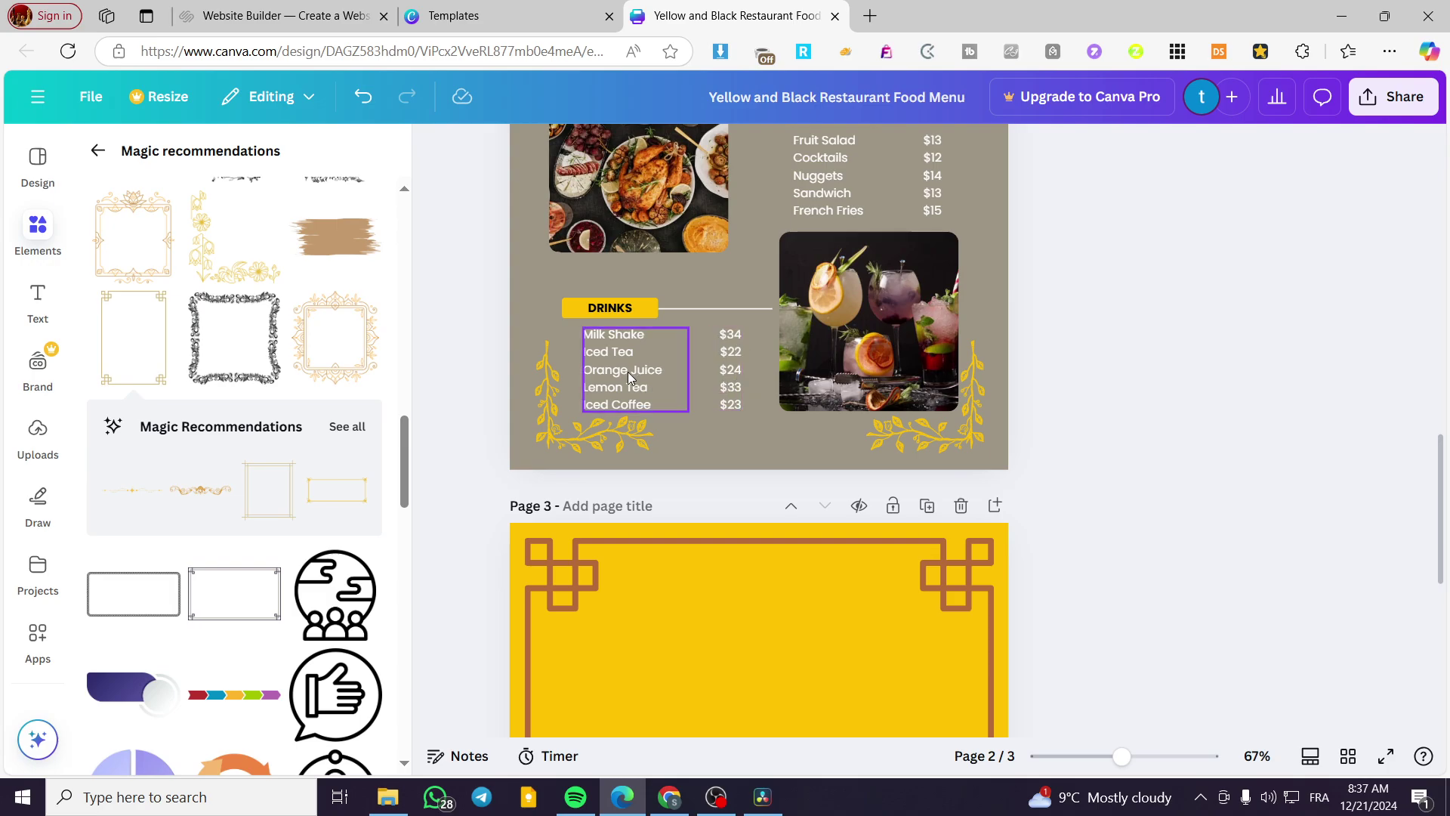
scroll(651, 434, "down", 2)
scroll(647, 421, "up", 3)
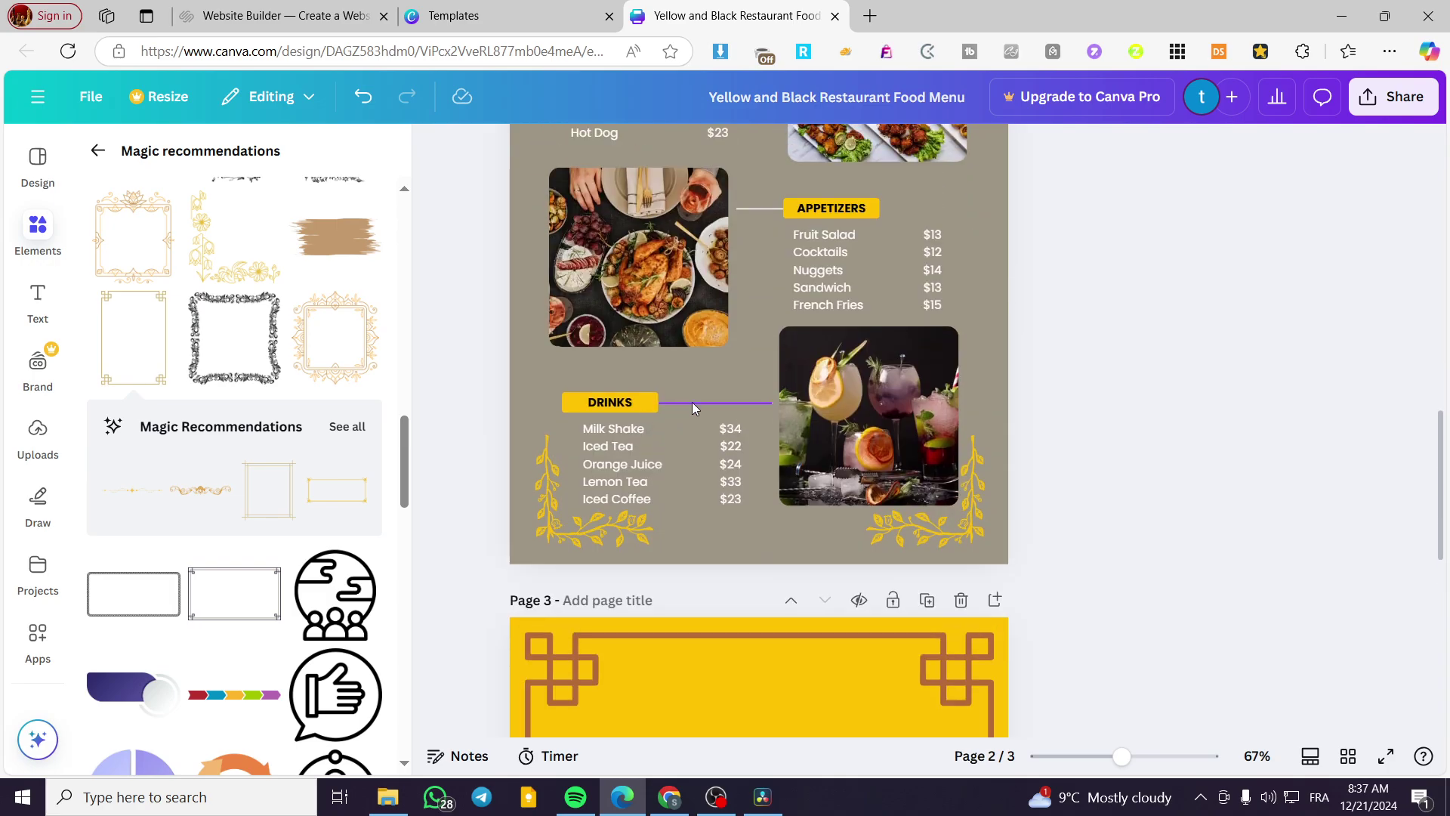
left_click(695, 401)
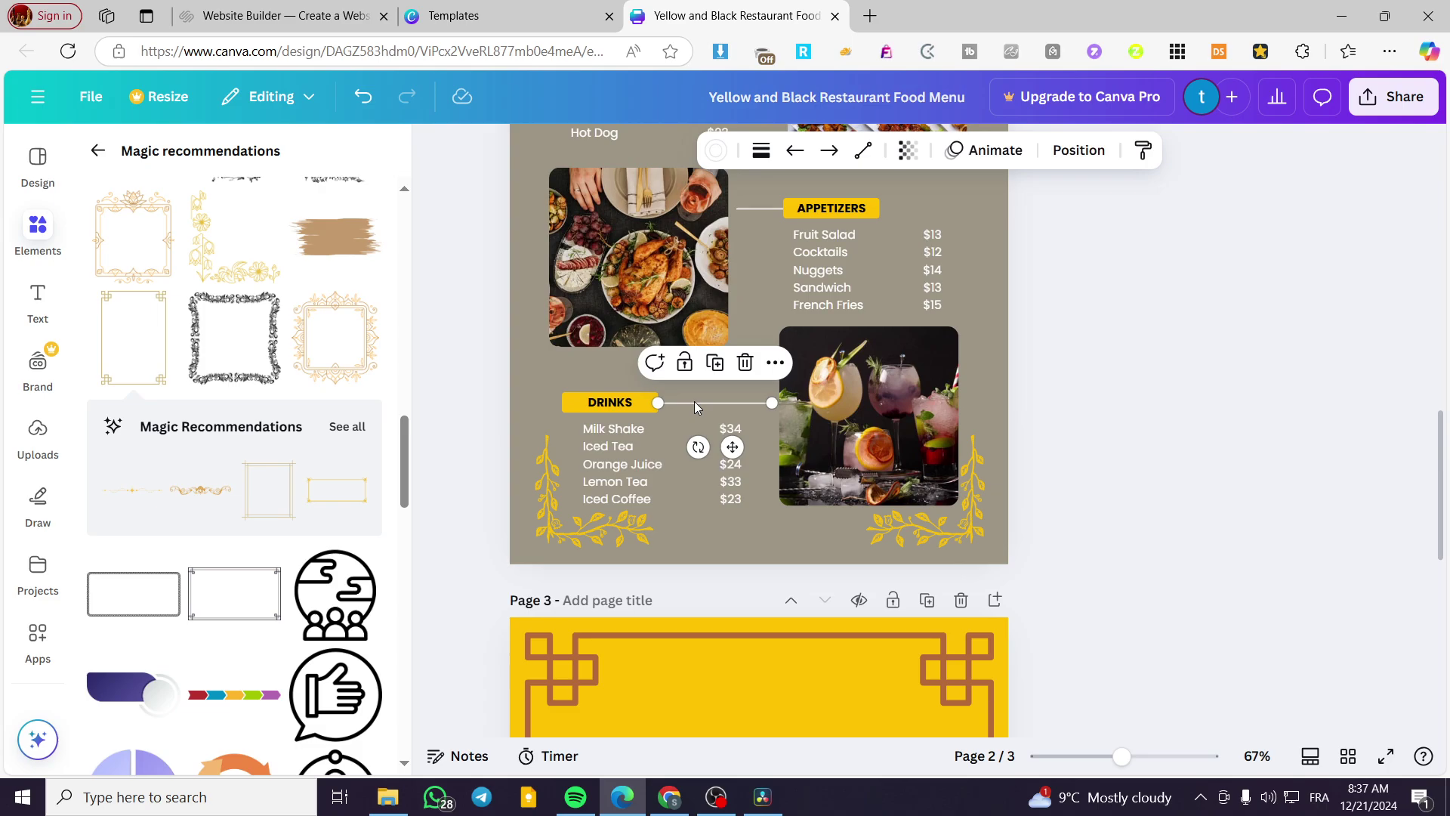
left_click(1142, 437)
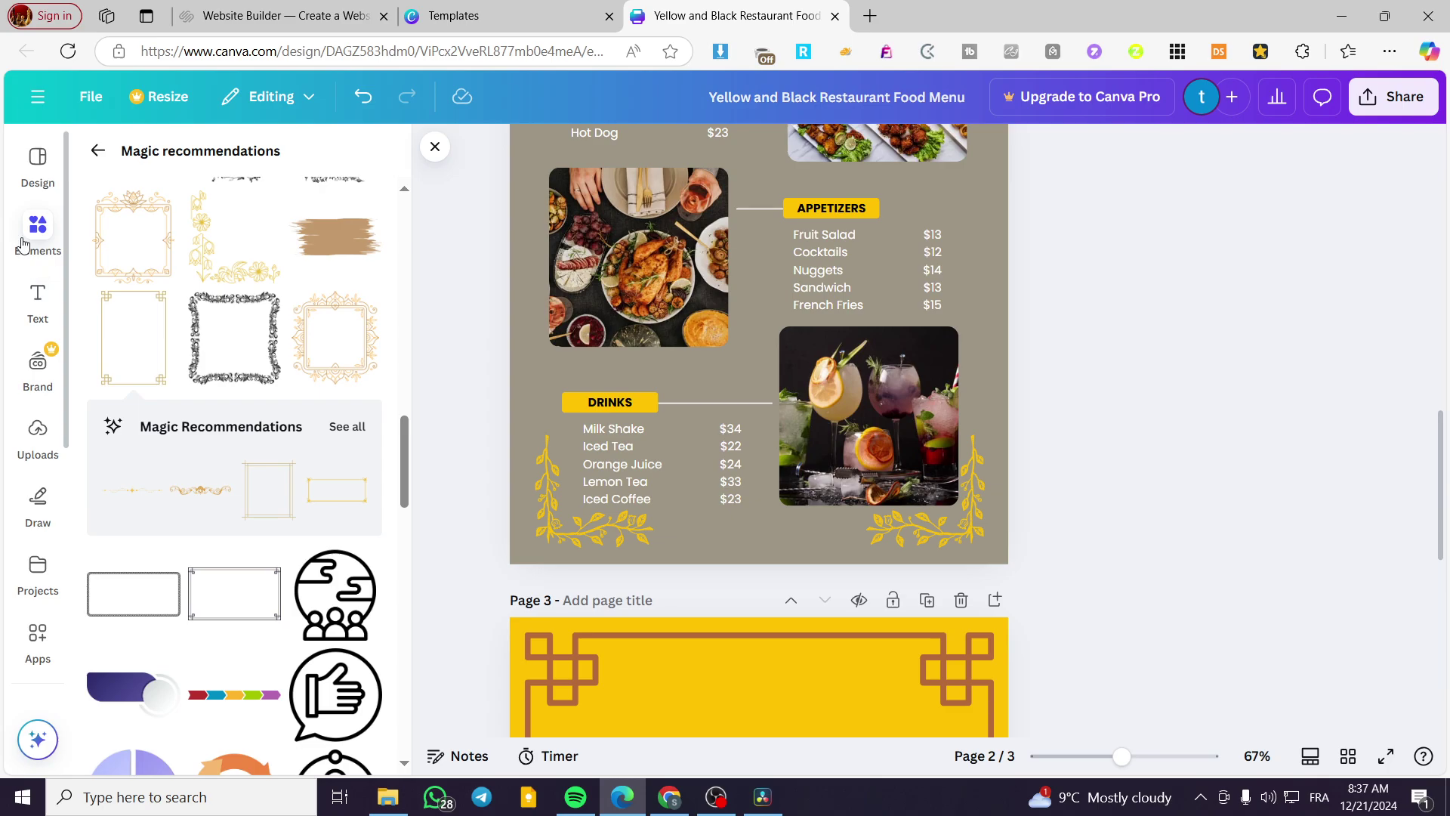
Step: Leave the magic recommendations and search the element library for "frame"
left_click(33, 260)
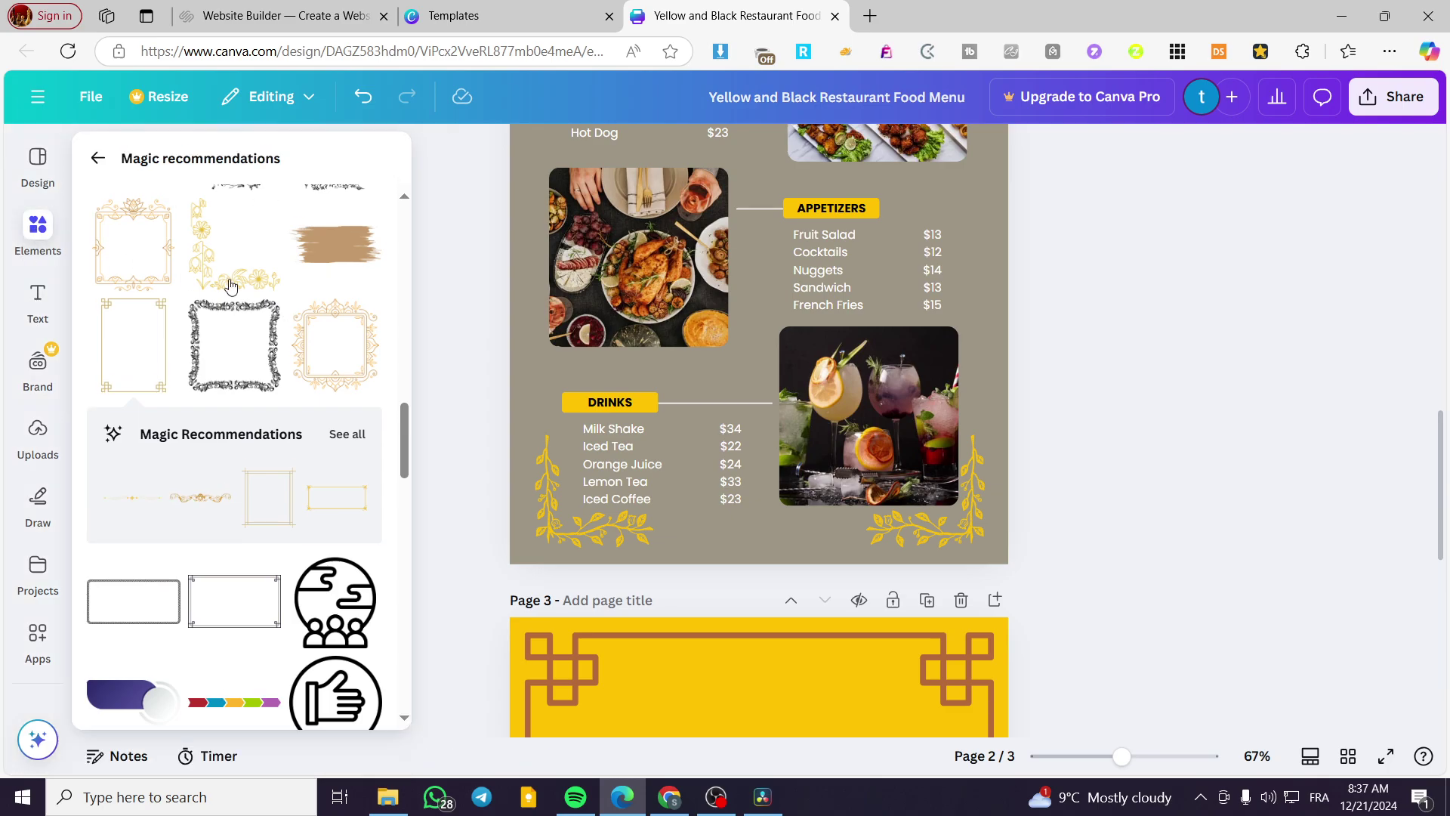
left_click(96, 159)
left_click(96, 159)
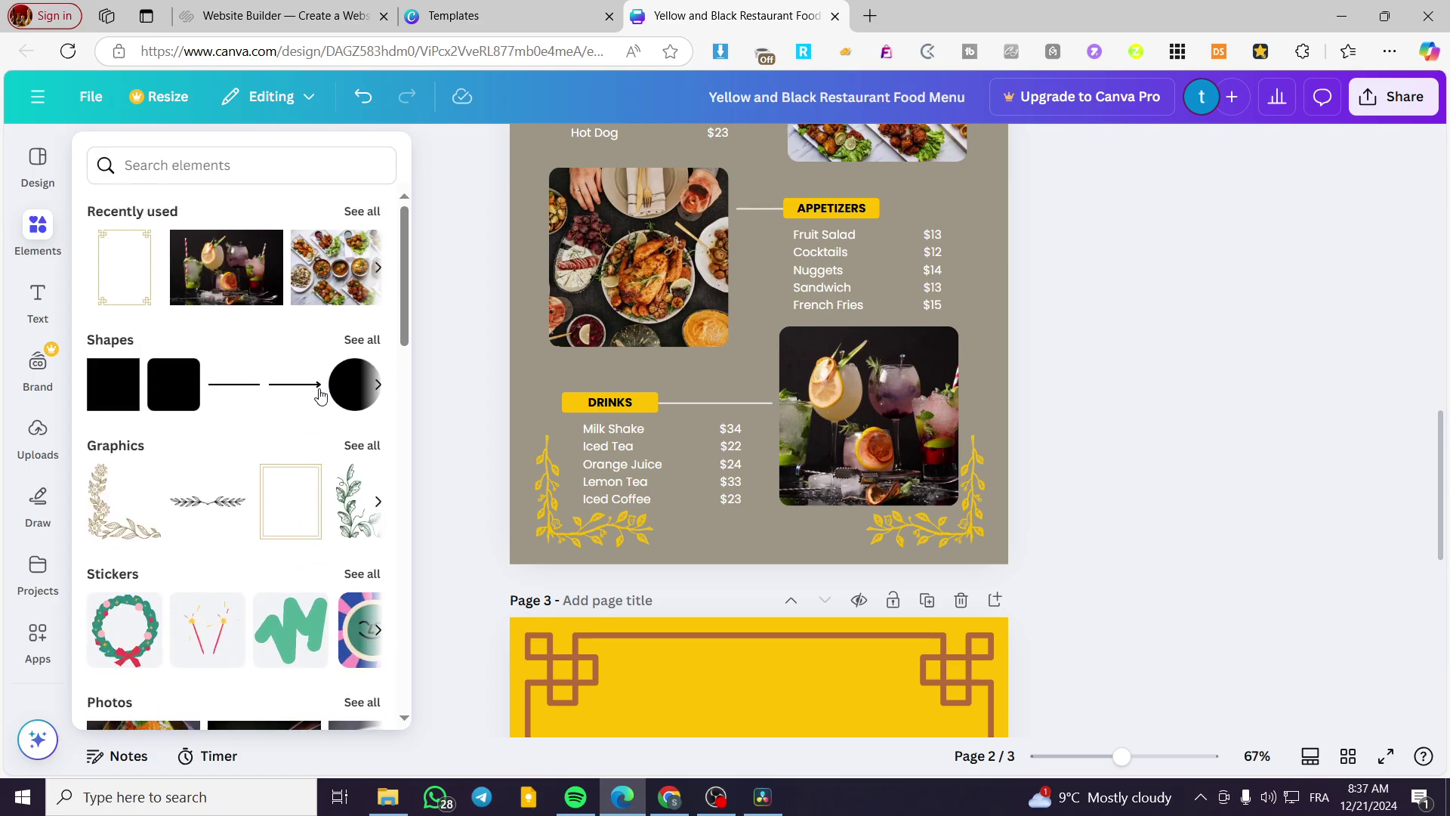
left_click(214, 163)
left_click(263, 248)
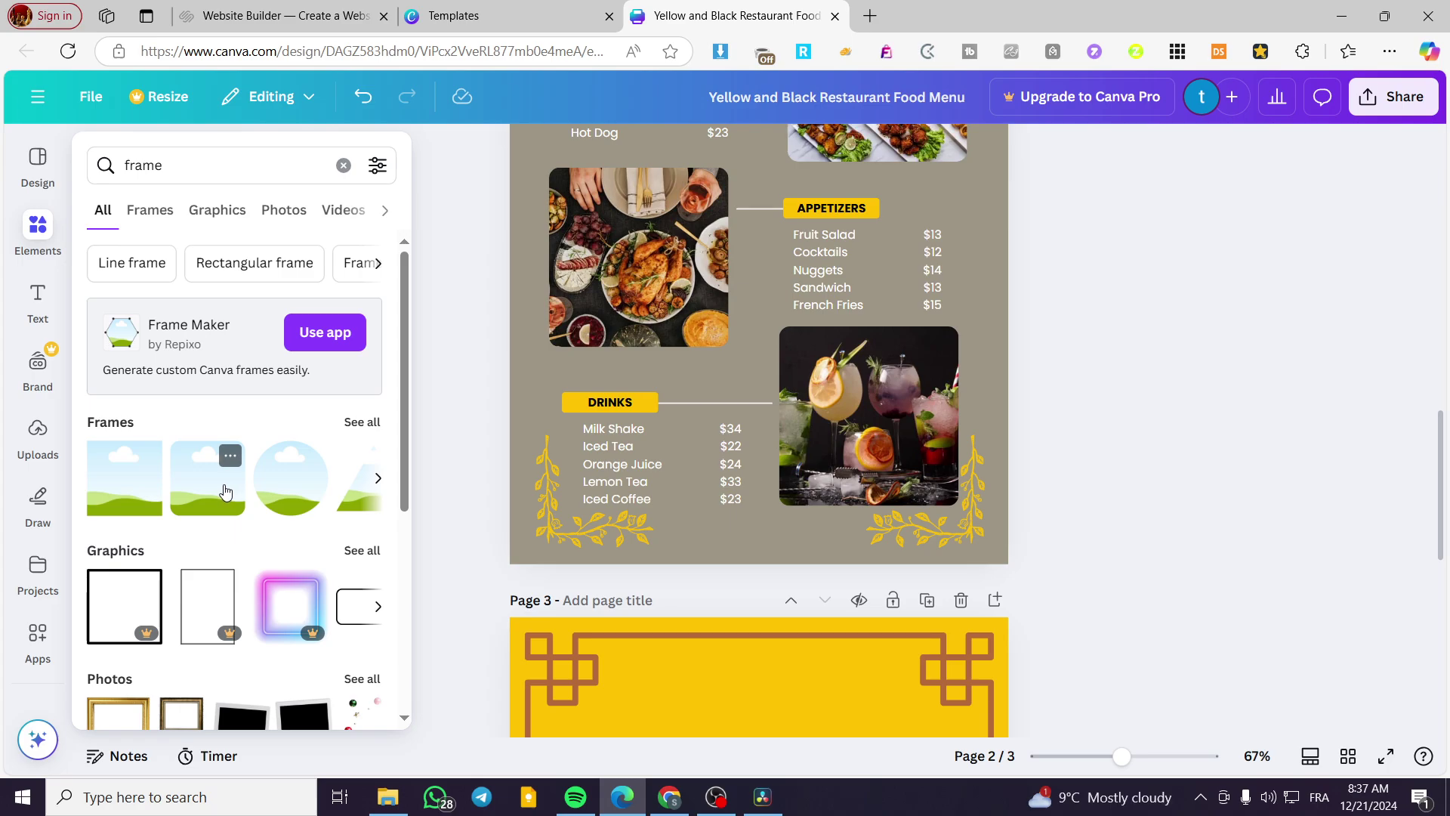
Step: Add the rounded square frame to page 3, shrink it and place it near the upper right of the border
left_click(225, 491)
left_click_drag(816, 253, 695, 441)
left_click_drag(849, 541, 751, 440)
left_click_drag(683, 389, 898, 375)
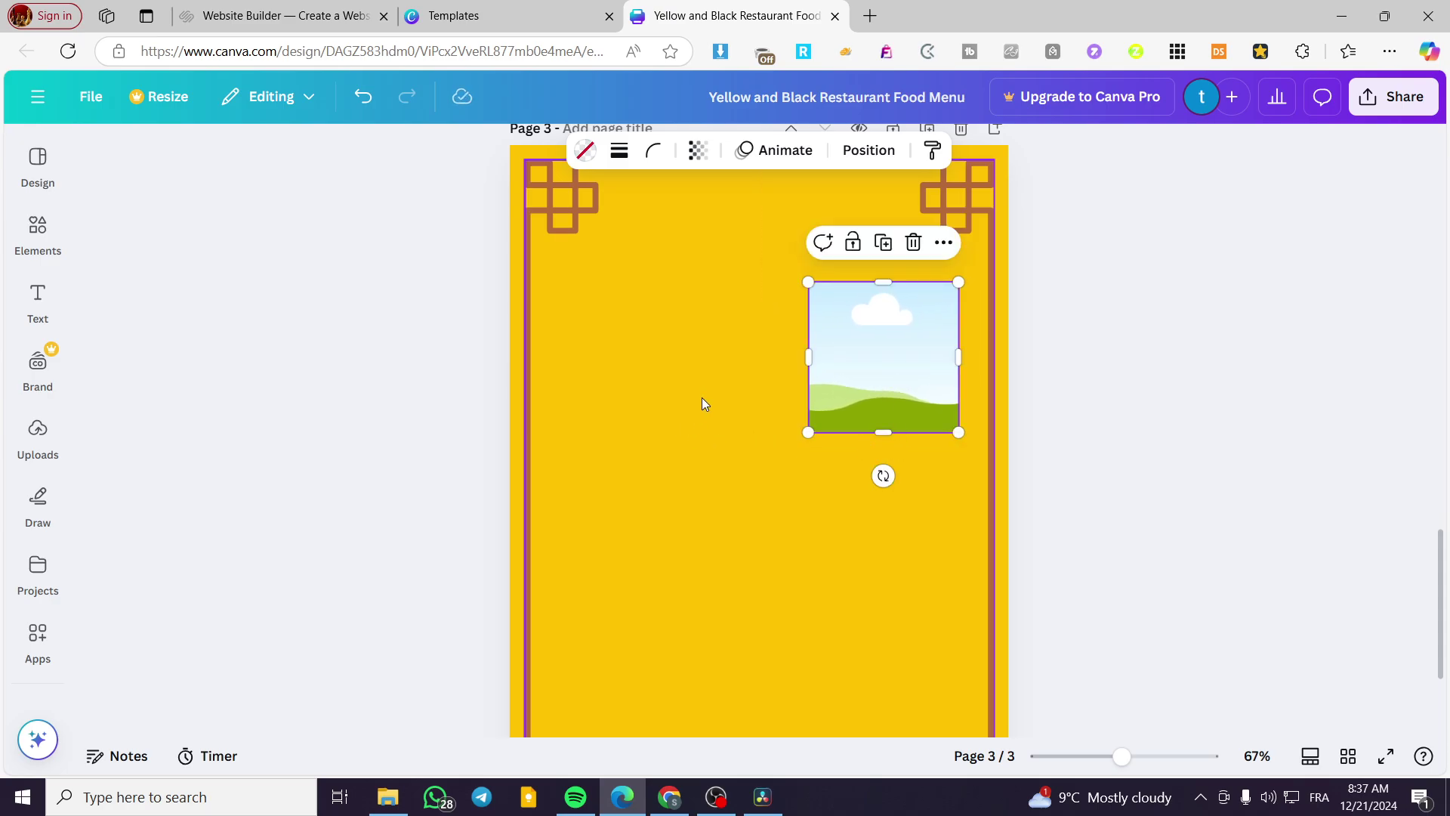
Step: Place a copy of the rounded frame below the first one and adjust the vertical positions of both
left_click_drag(883, 396, 886, 596)
scroll(911, 443, "down", 2)
scroll(910, 442, "up", 2)
left_click_drag(890, 335, 888, 313)
left_click_drag(888, 548, 891, 498)
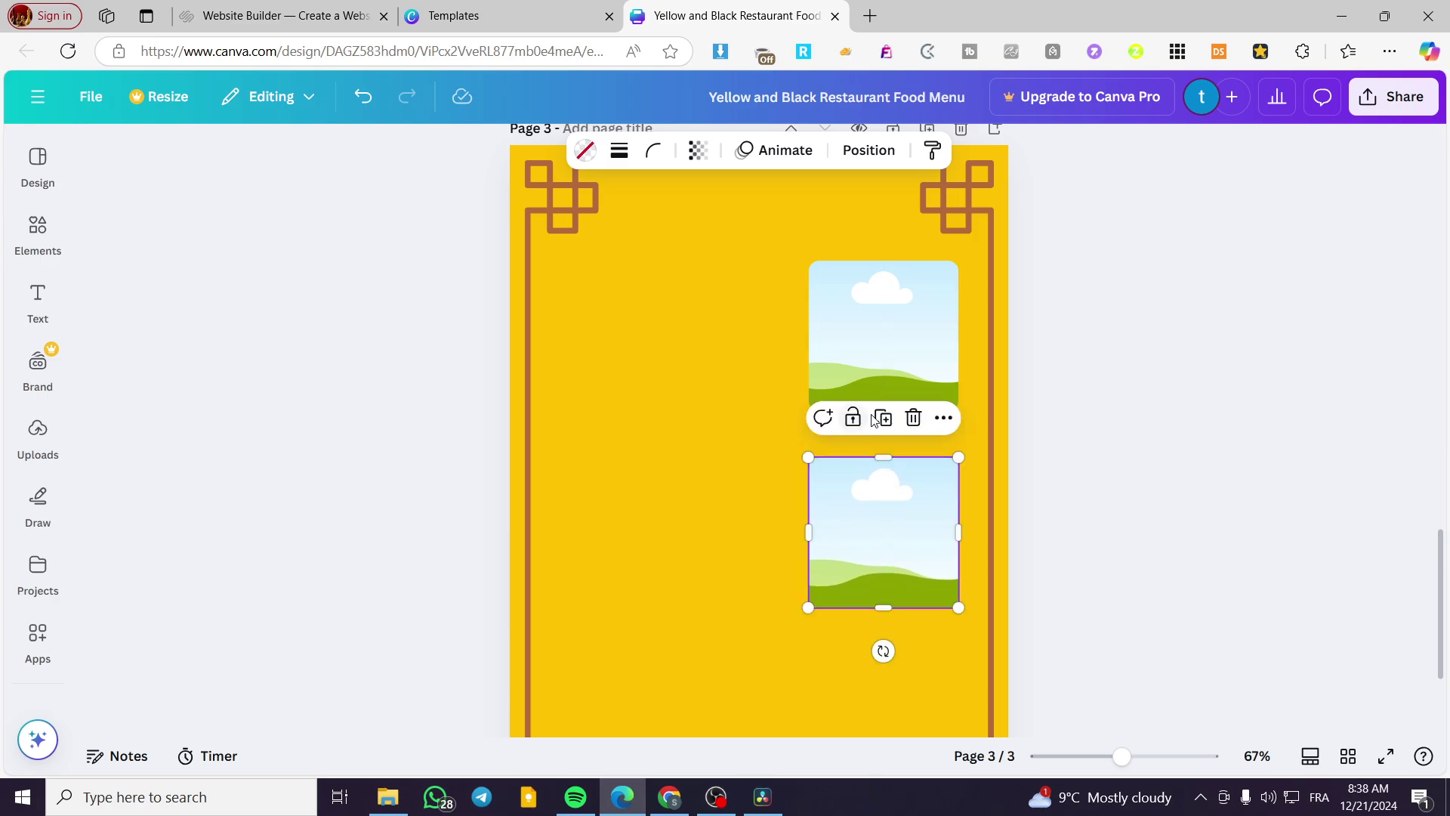
Step: Duplicate the second frame, place the copy below it and even out the spacing of the three-frame column
left_click(895, 427)
left_click_drag(884, 572, 884, 677)
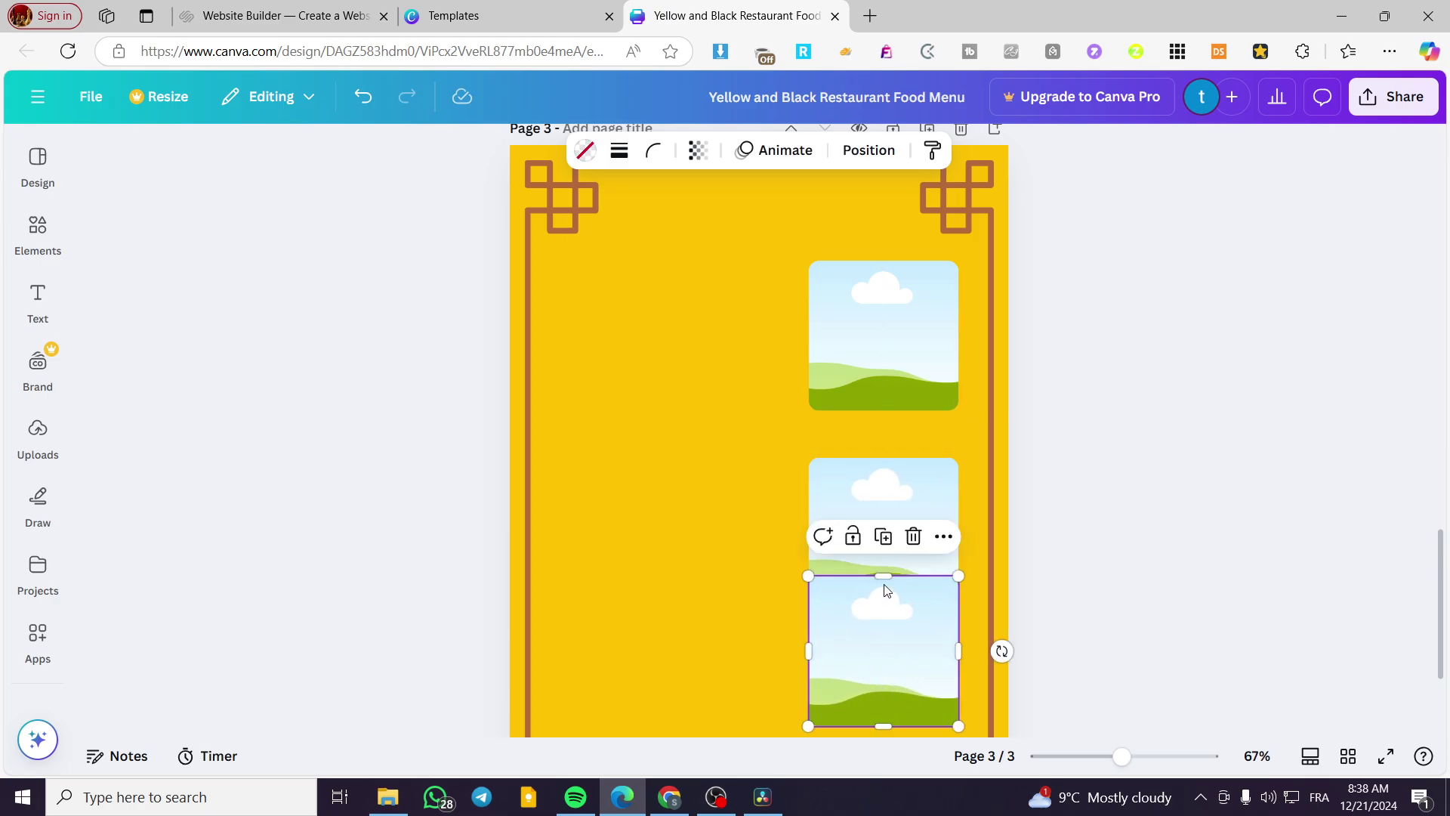
scroll(890, 436, "down", 3)
left_click_drag(890, 436, 890, 467)
left_click_drag(898, 326, 899, 302)
left_click(1195, 405)
scroll(1195, 405, "up", 3)
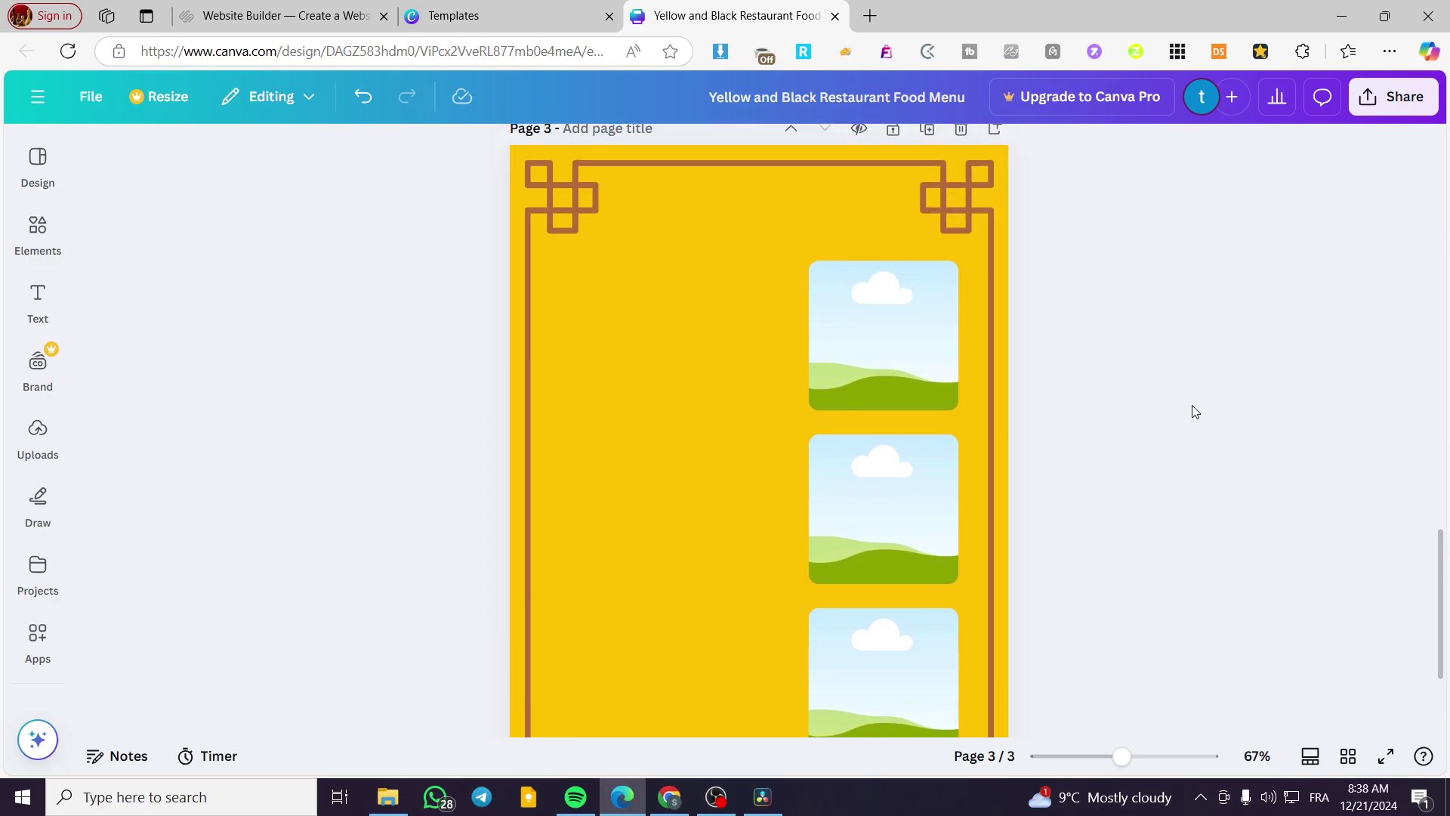
Step: Search the elements for "line" and stretch a white bar-ended line across page 3 between the first and second frames
scroll(448, 421, "up", 5)
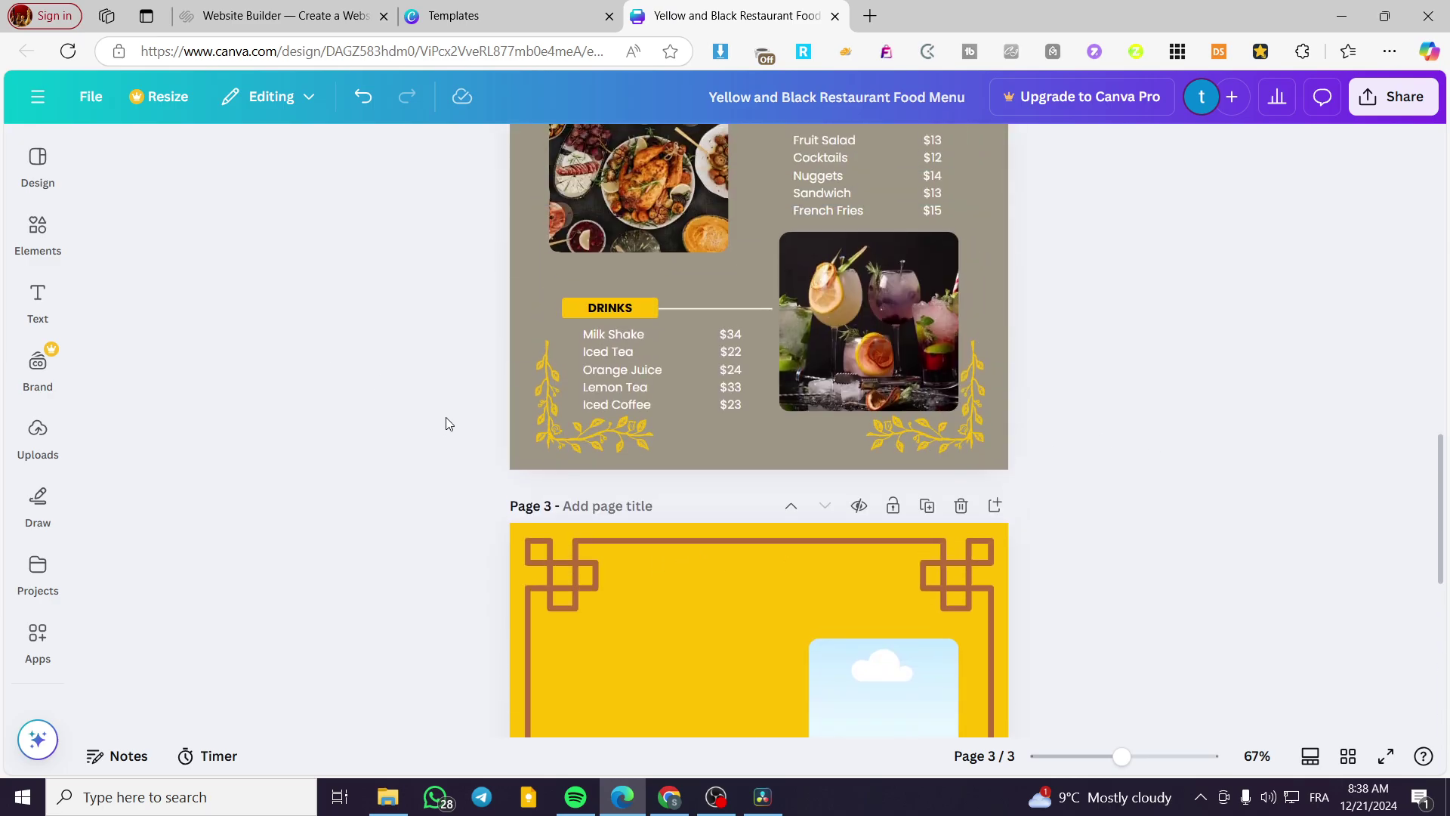
left_click(710, 310)
left_click(40, 260)
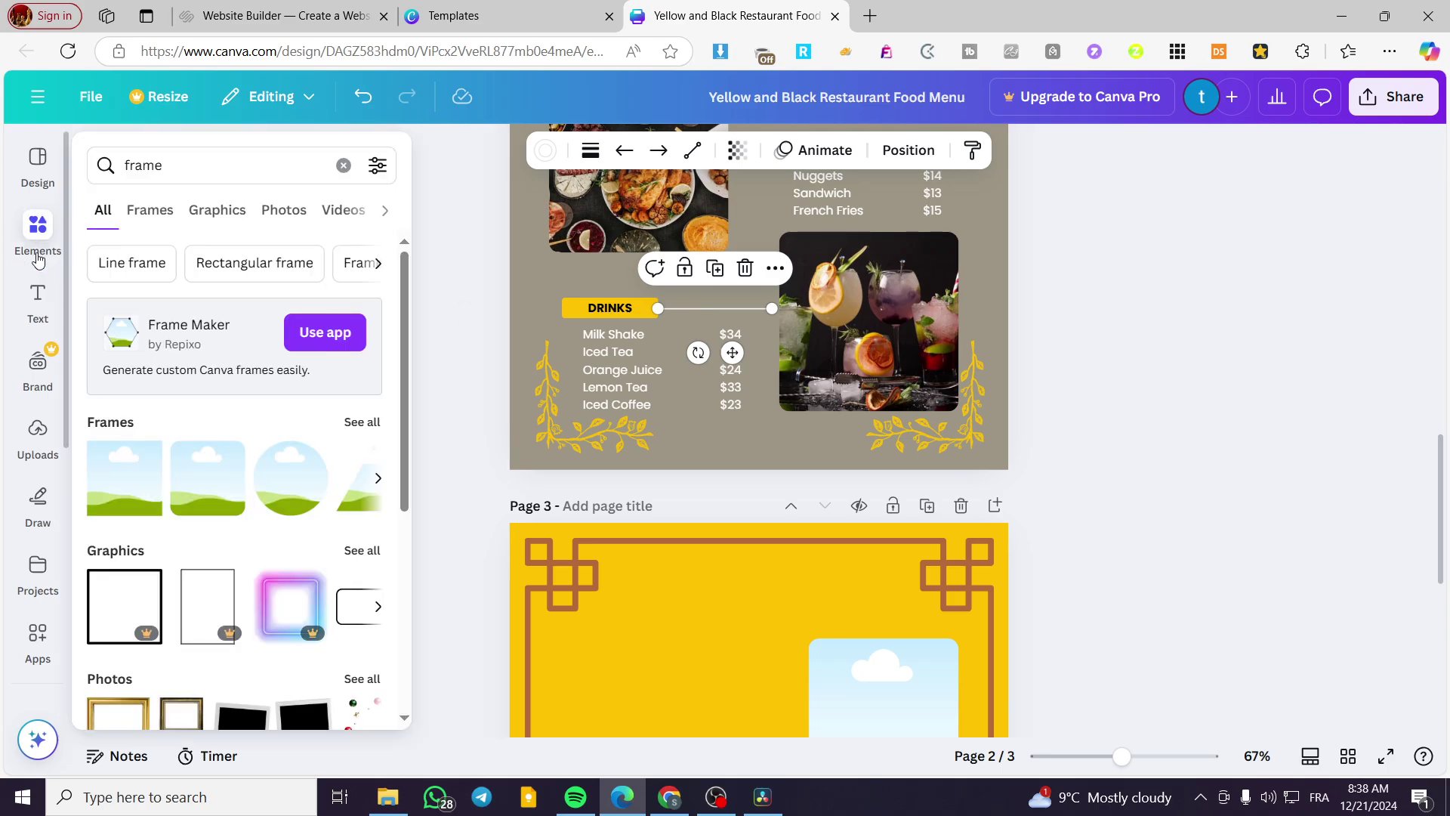
left_click(343, 165)
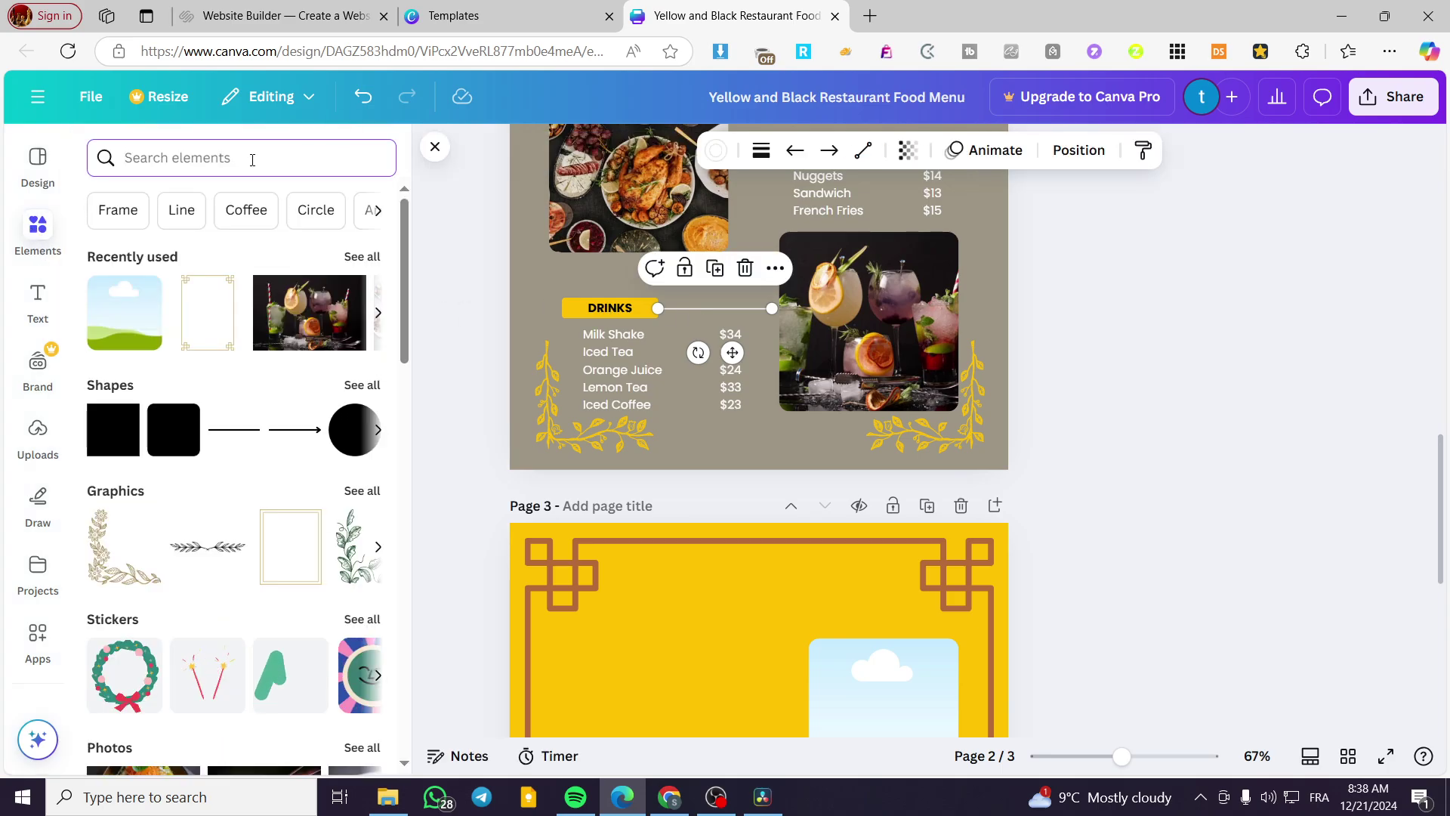
type("line")
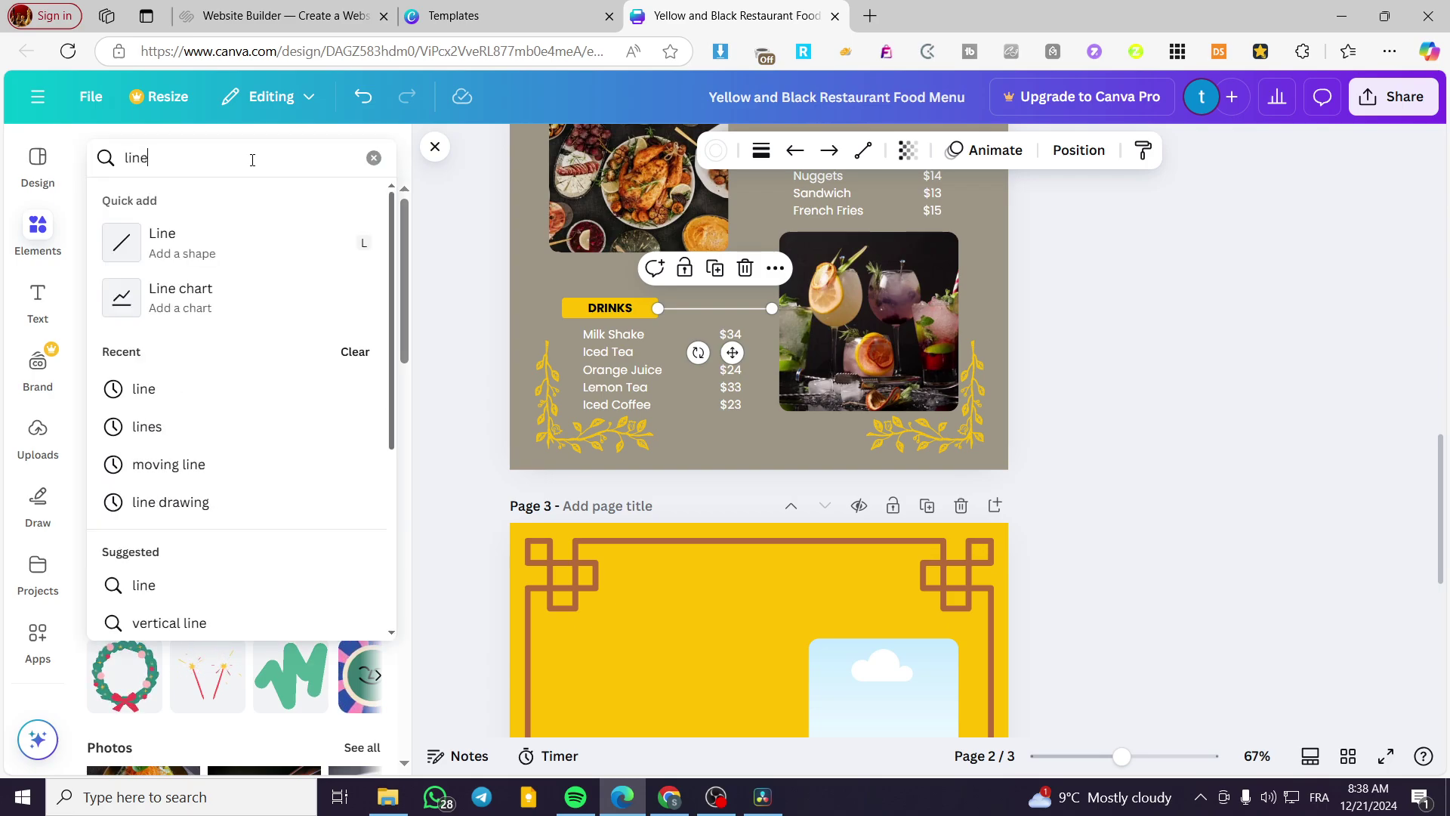
key("Return")
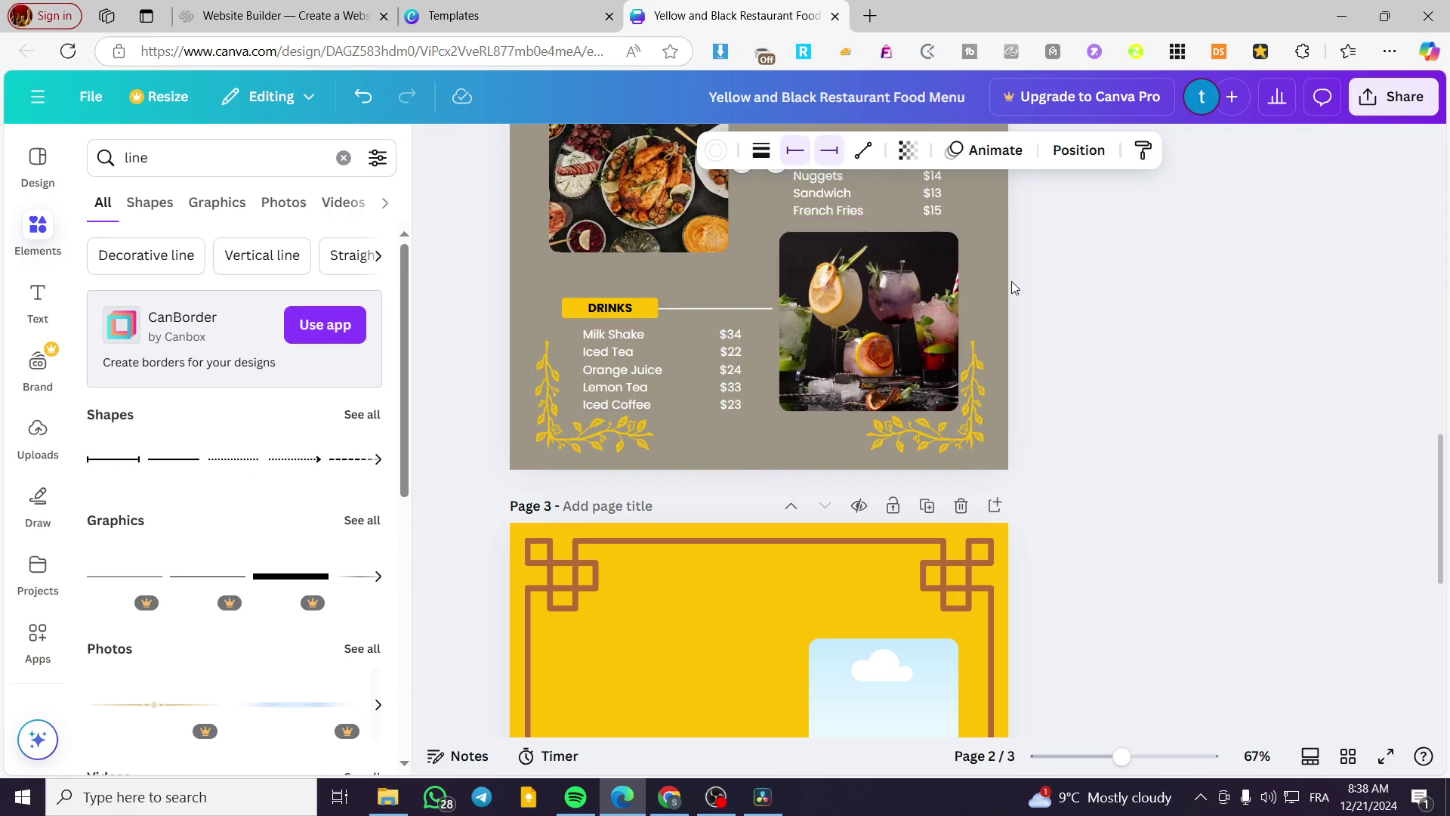
scroll(1098, 321, "up", 4)
left_click_drag(759, 400, 961, 422)
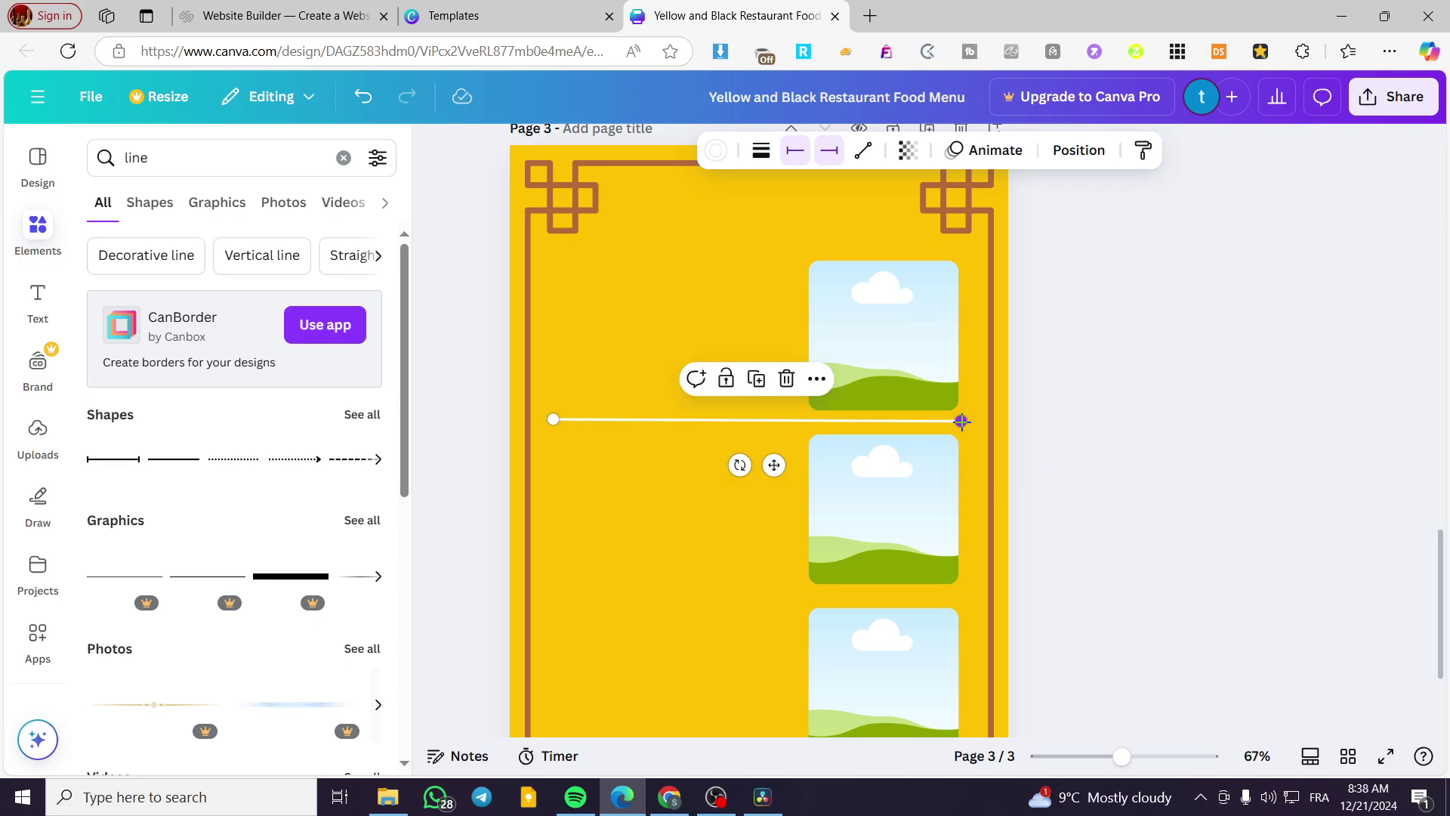
left_click(1107, 481)
Step: Duplicate the white line and place the copy between the second and third frames
left_click(787, 420)
scroll(759, 357, "down", 3)
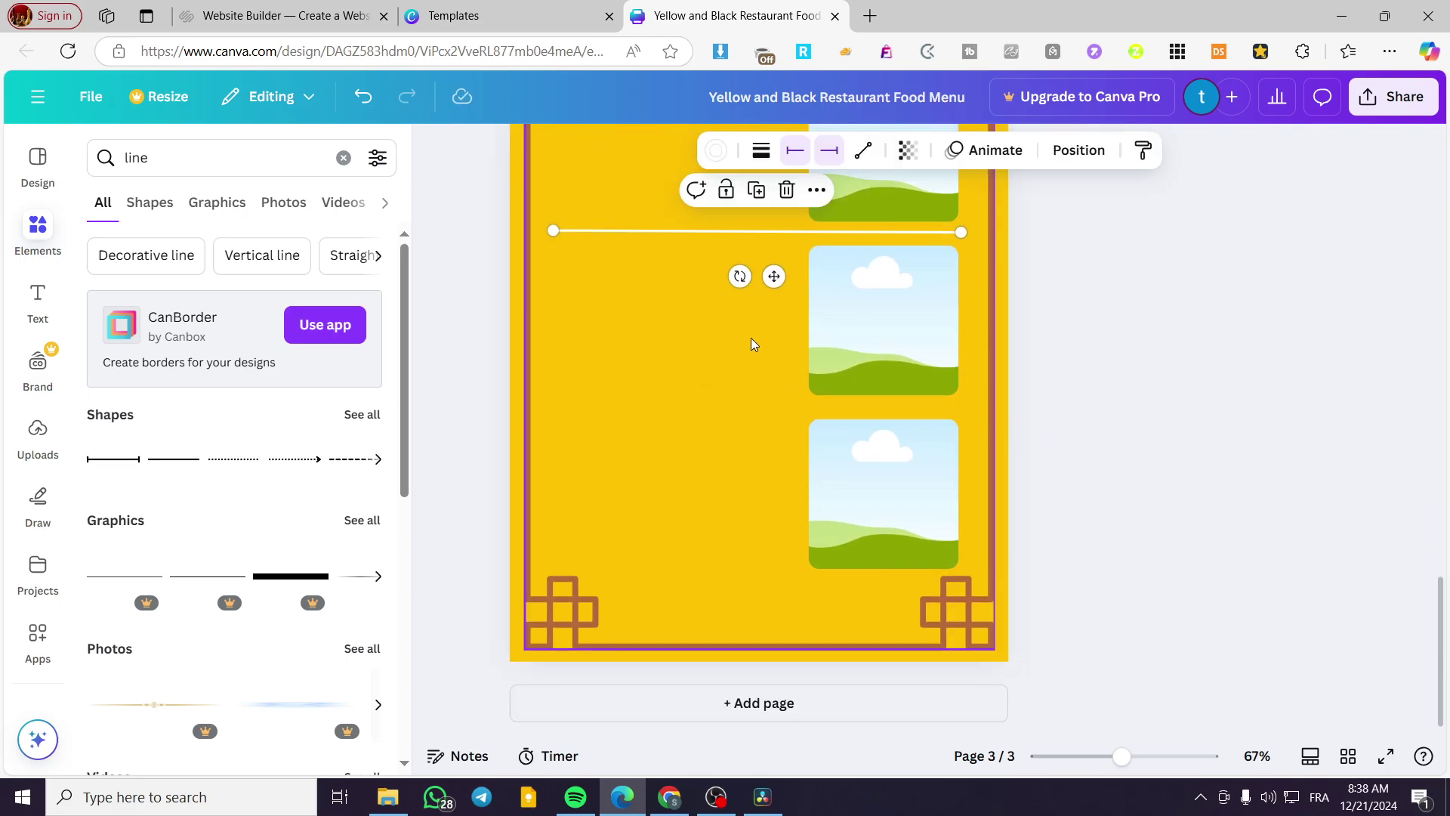
left_click(756, 189)
left_click_drag(773, 276, 781, 449)
left_click(1164, 452)
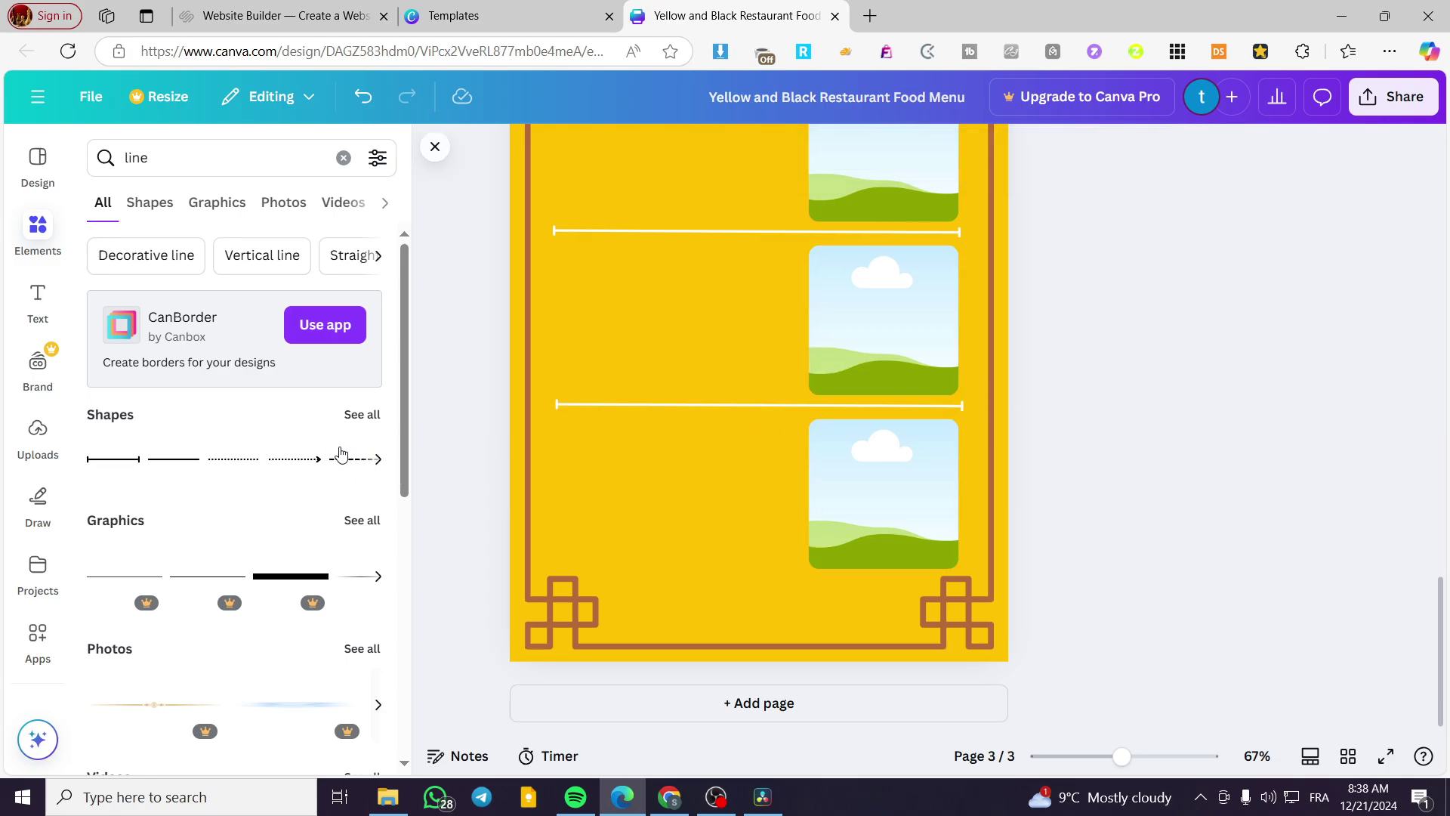
Step: Copy the drinks list and its prices from page 2 and paste them onto page 3
scroll(599, 463, "up", 9)
left_click(604, 463)
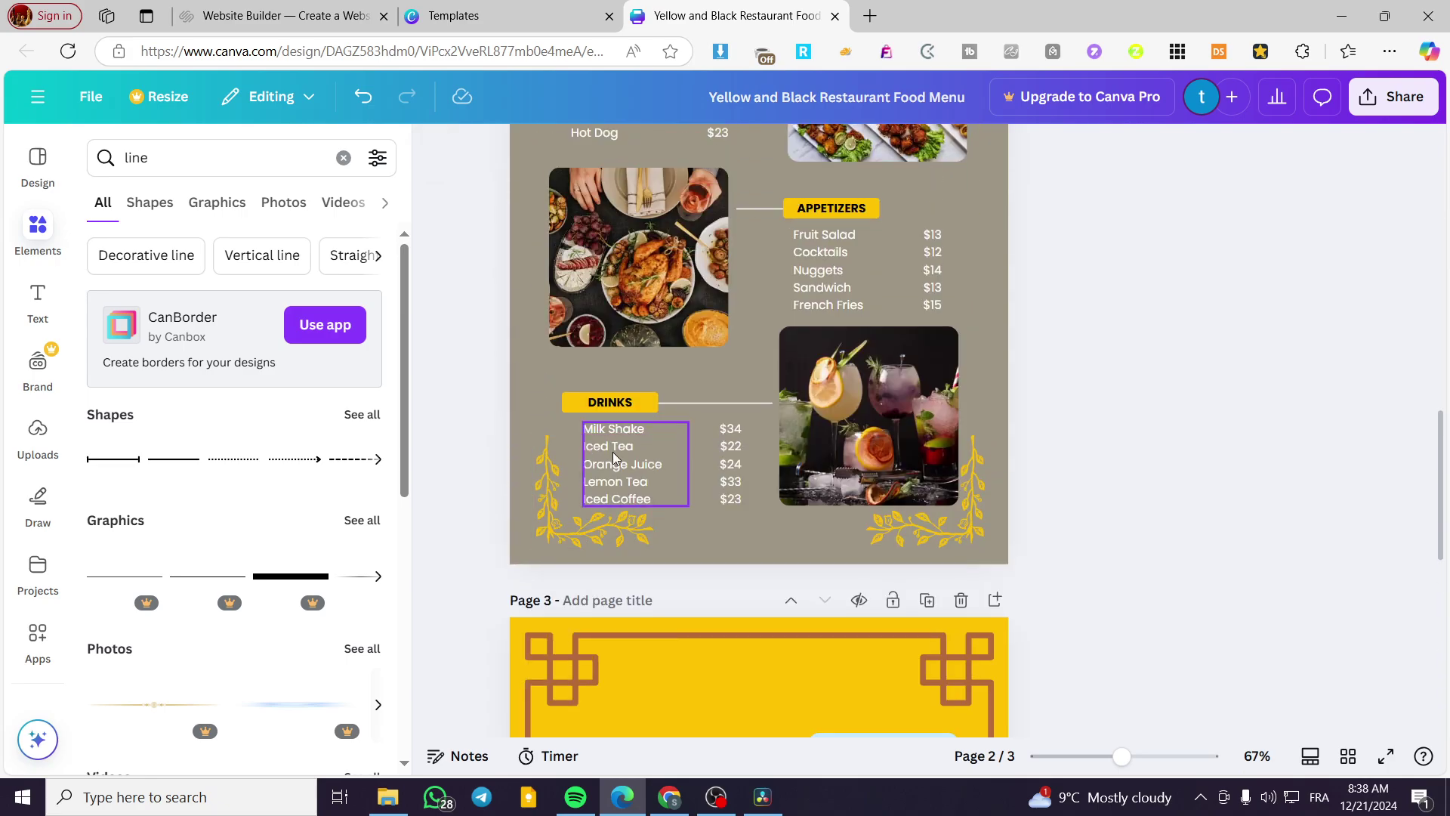
left_click(723, 461, "shift")
scroll(838, 474, "down", 9)
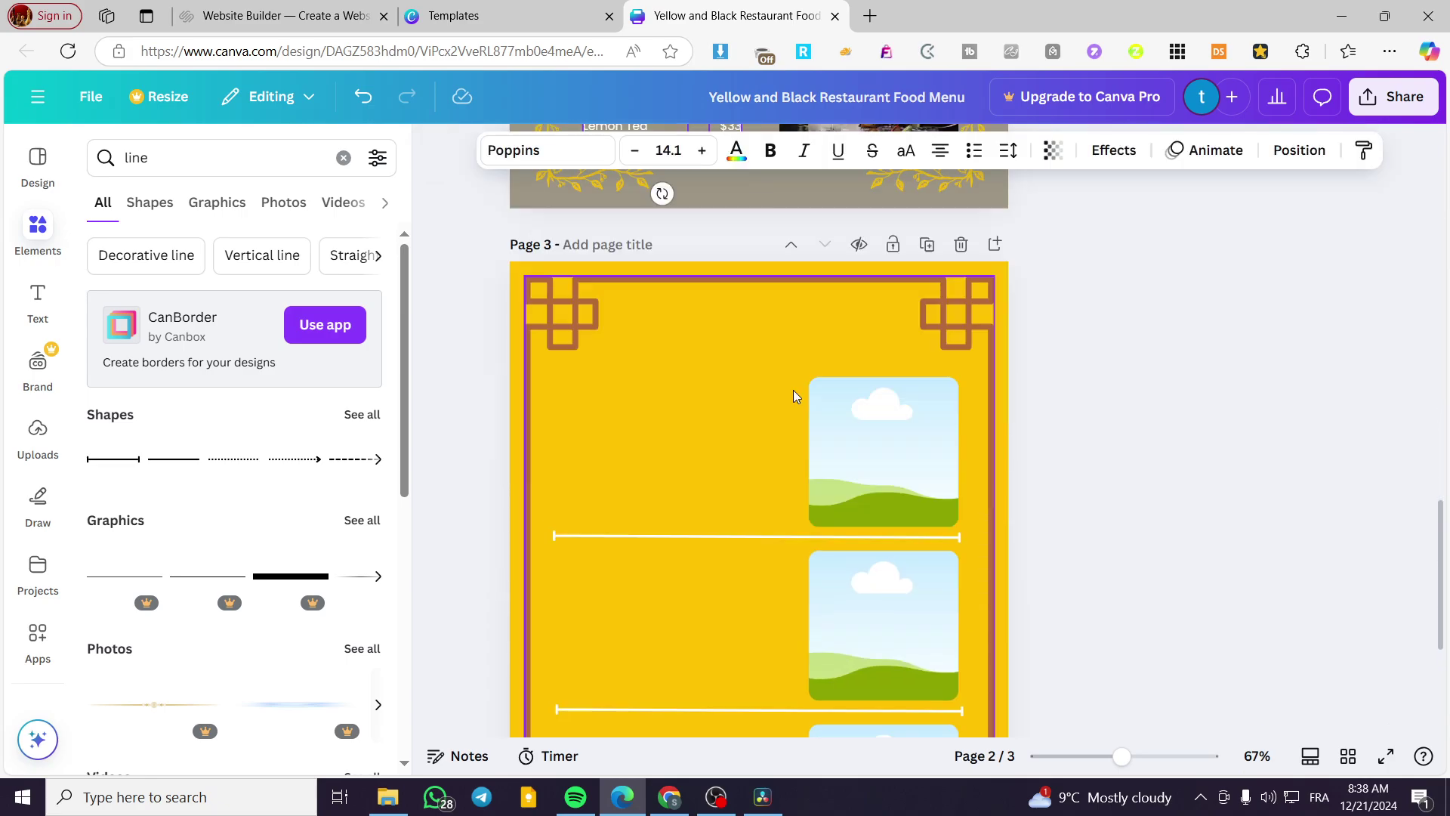
left_click(698, 531)
key("ctrl+v")
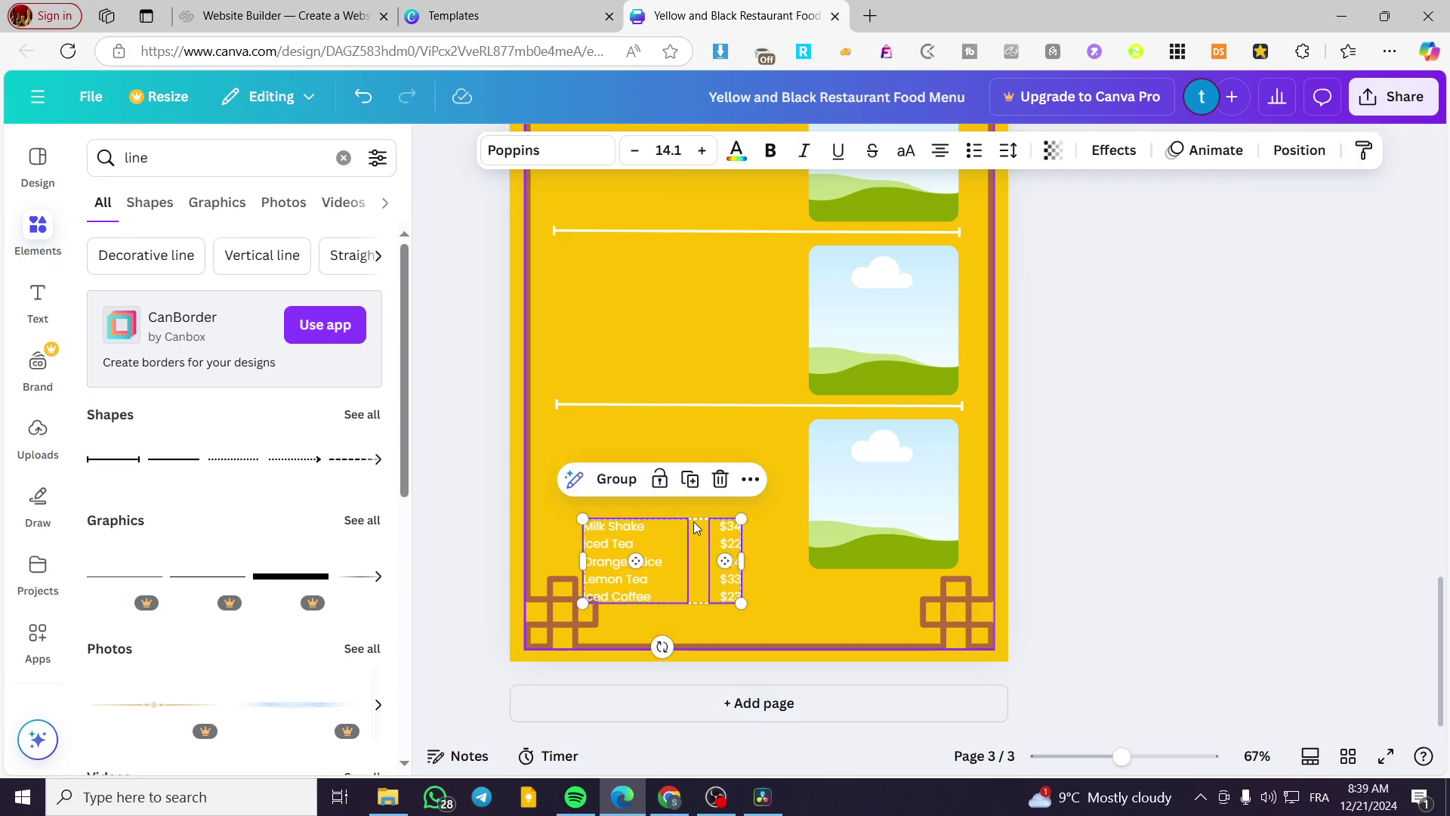
Step: Enlarge the pasted drinks list and prices to font size 19.1 and position them beside the third frame
left_click(752, 613)
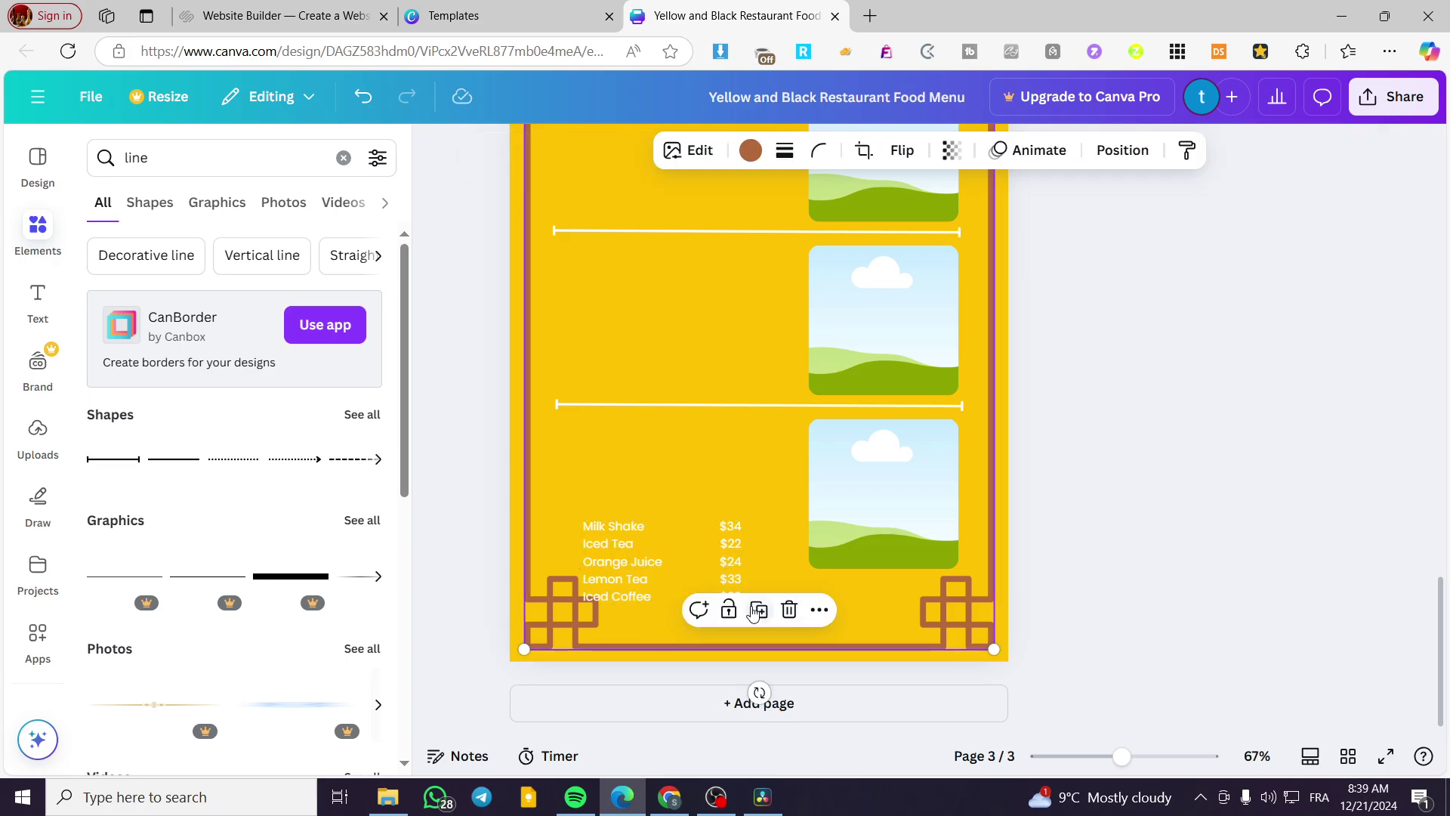
left_click(698, 562)
left_click_drag(742, 603, 811, 640)
left_click_drag(672, 559, 642, 462)
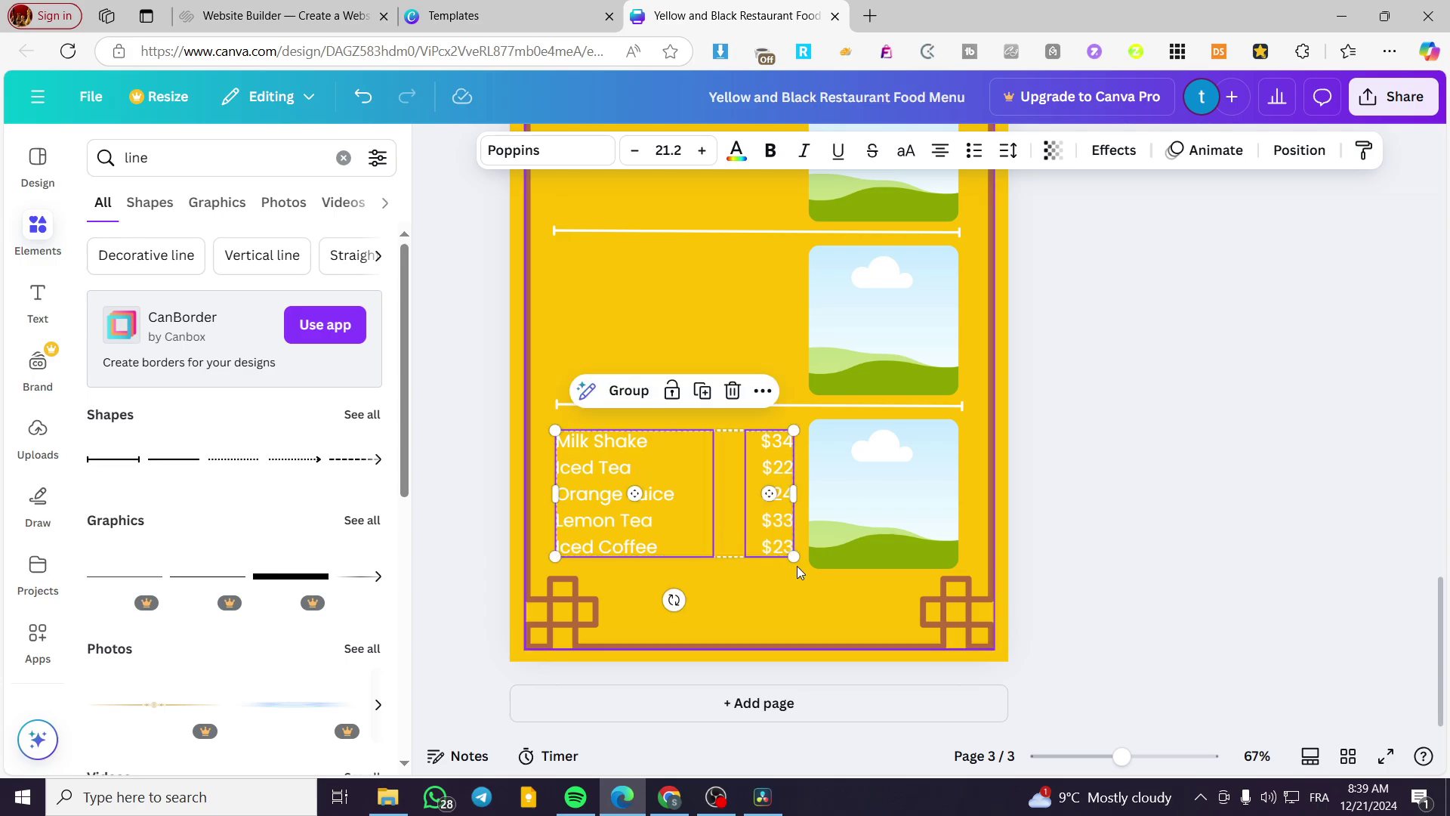
left_click_drag(793, 556, 763, 534)
left_click_drag(618, 496, 633, 513)
scroll(844, 468, "up", 10)
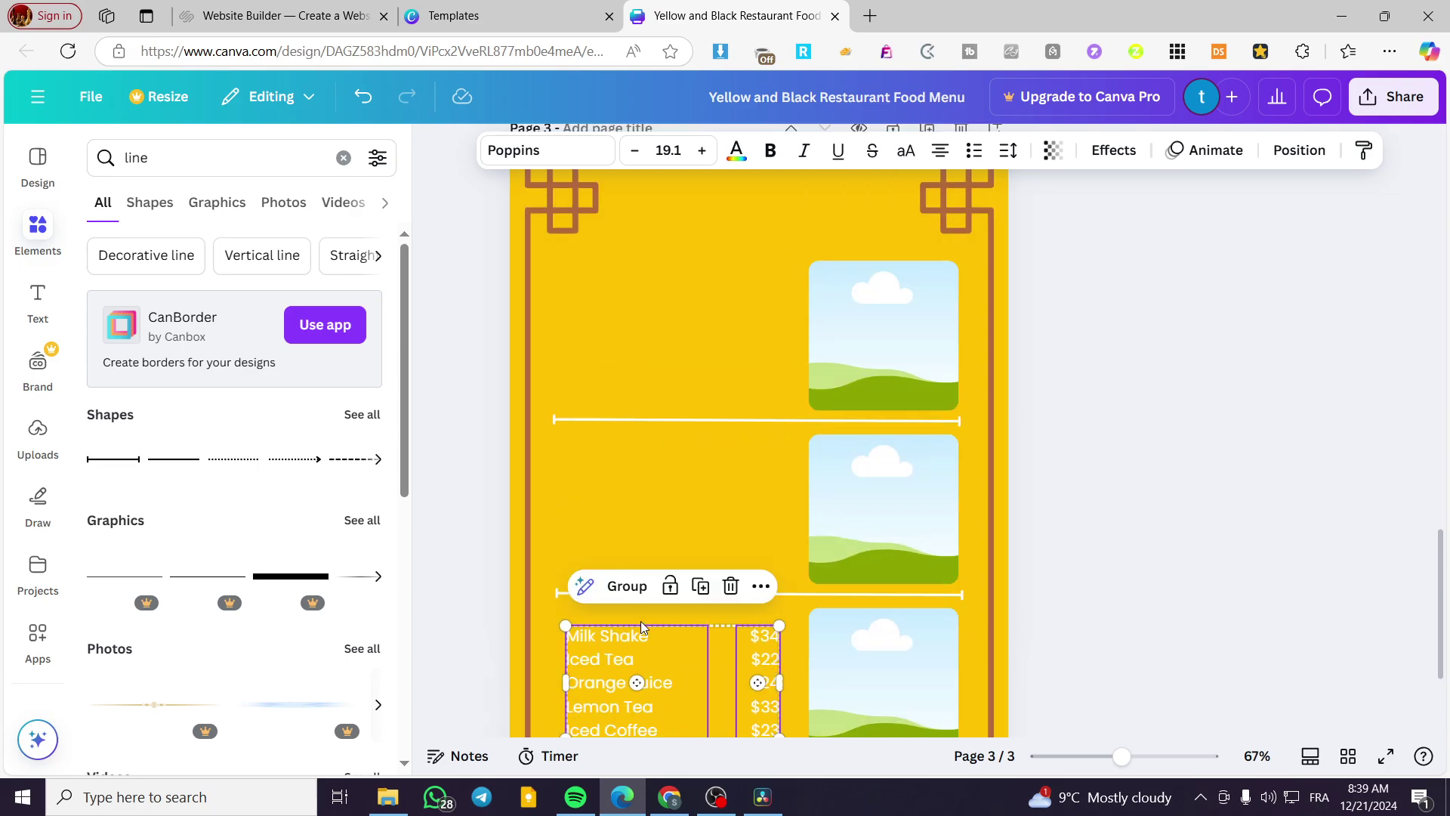
Step: Copy the appetizers list and its prices from page 2 and place them beside page 3's second frame
left_click(843, 468)
left_click(930, 458, "shift")
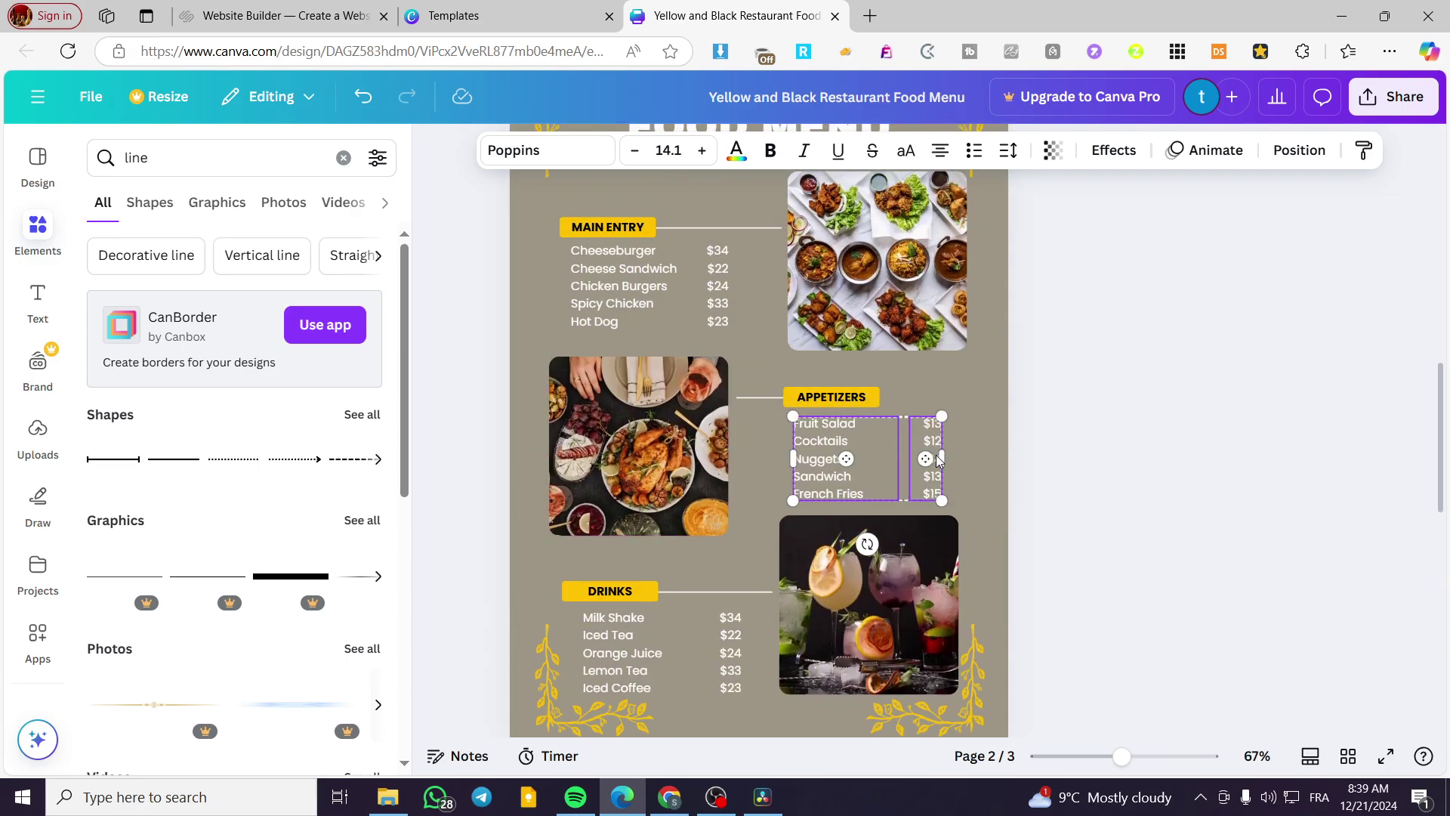
key("ctrl+c")
scroll(829, 428, "down", 10)
left_click(609, 334)
key("ctrl+v")
left_click_drag(861, 392, 633, 322)
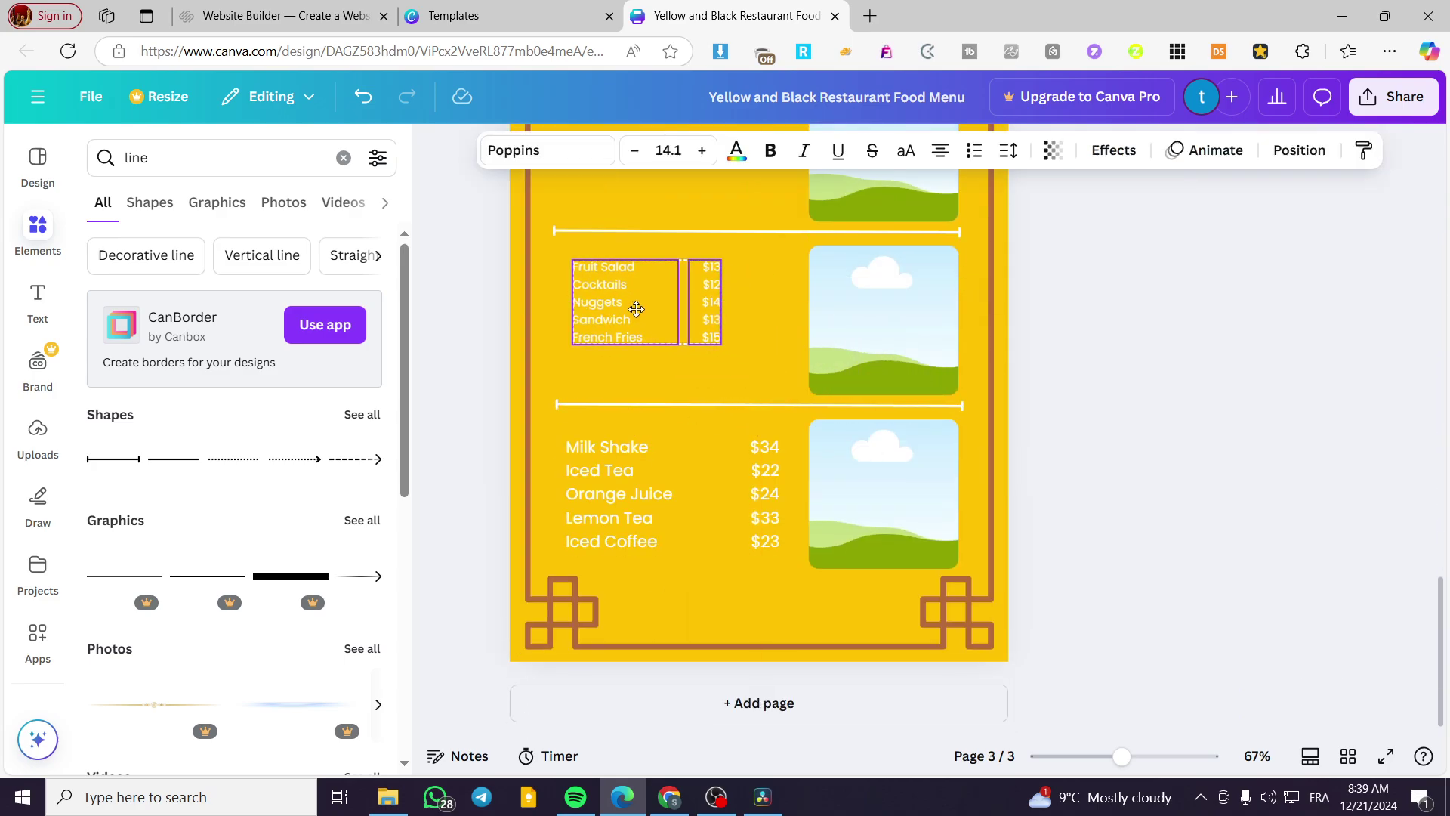
Step: Enlarge the pasted appetizers list and prices to font size 19.1 to match the drinks list
left_click_drag(743, 349, 783, 375)
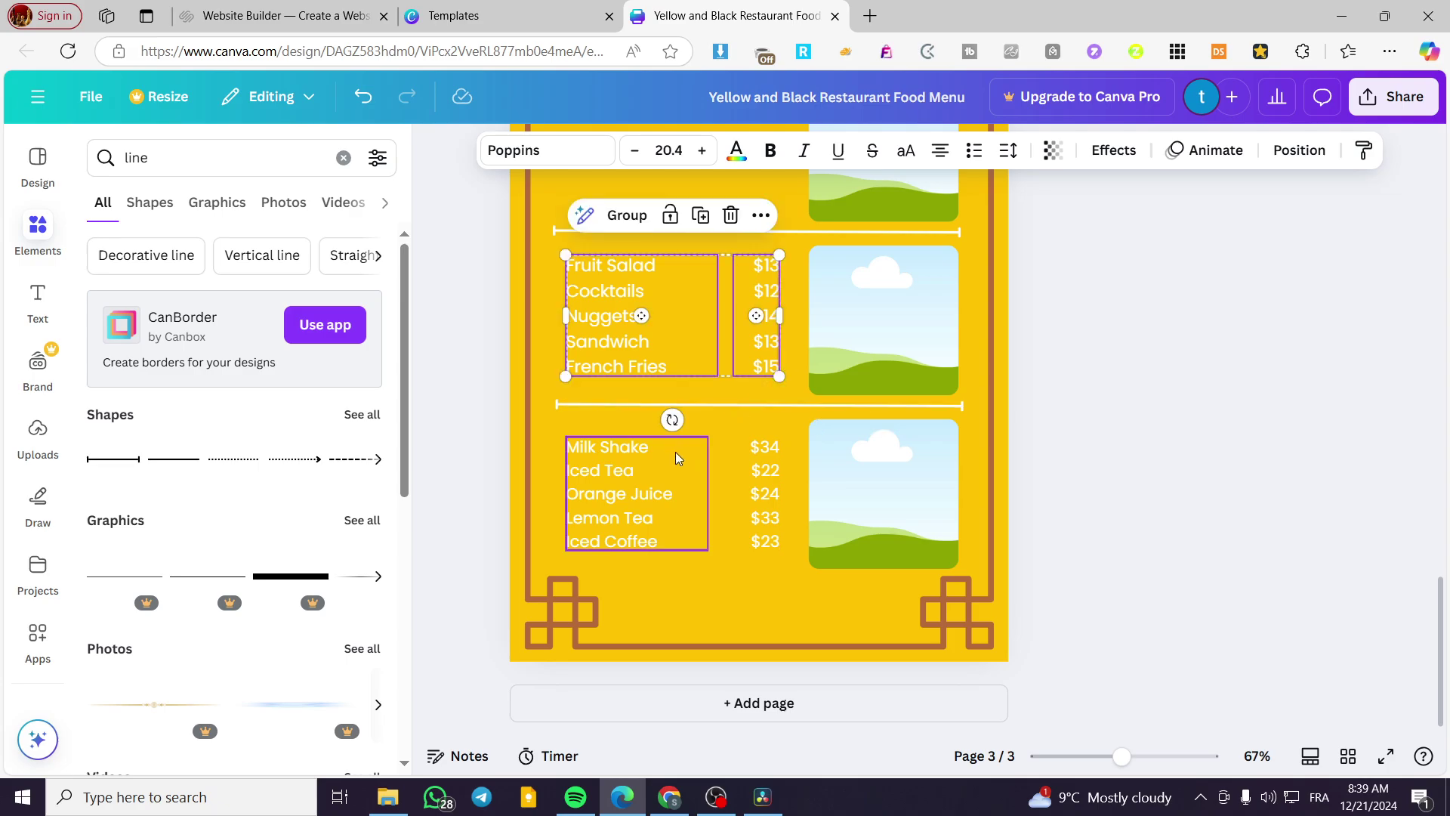
left_click(680, 453)
key("Tab")
left_click(675, 474, "shift")
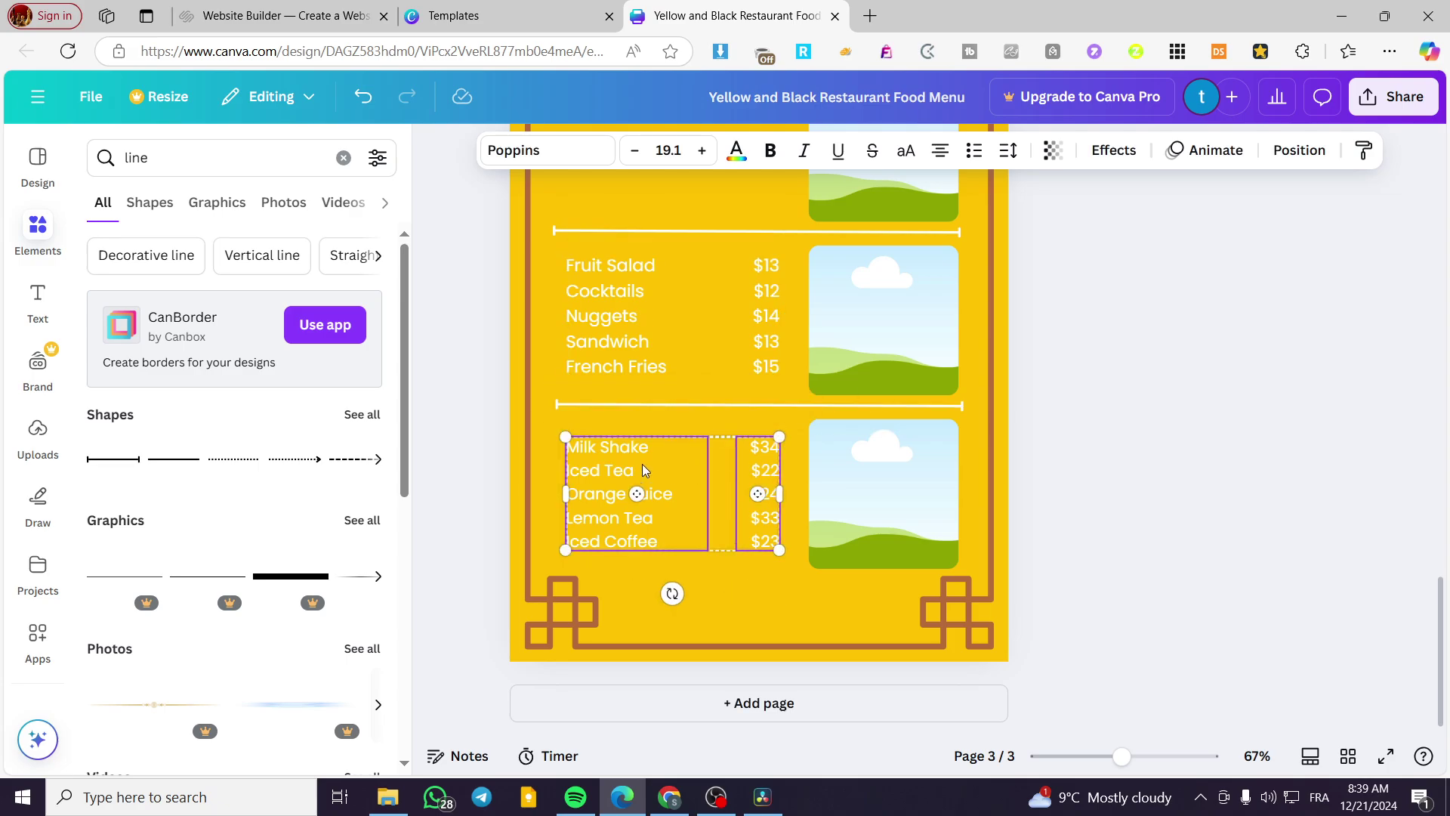
left_click(646, 304)
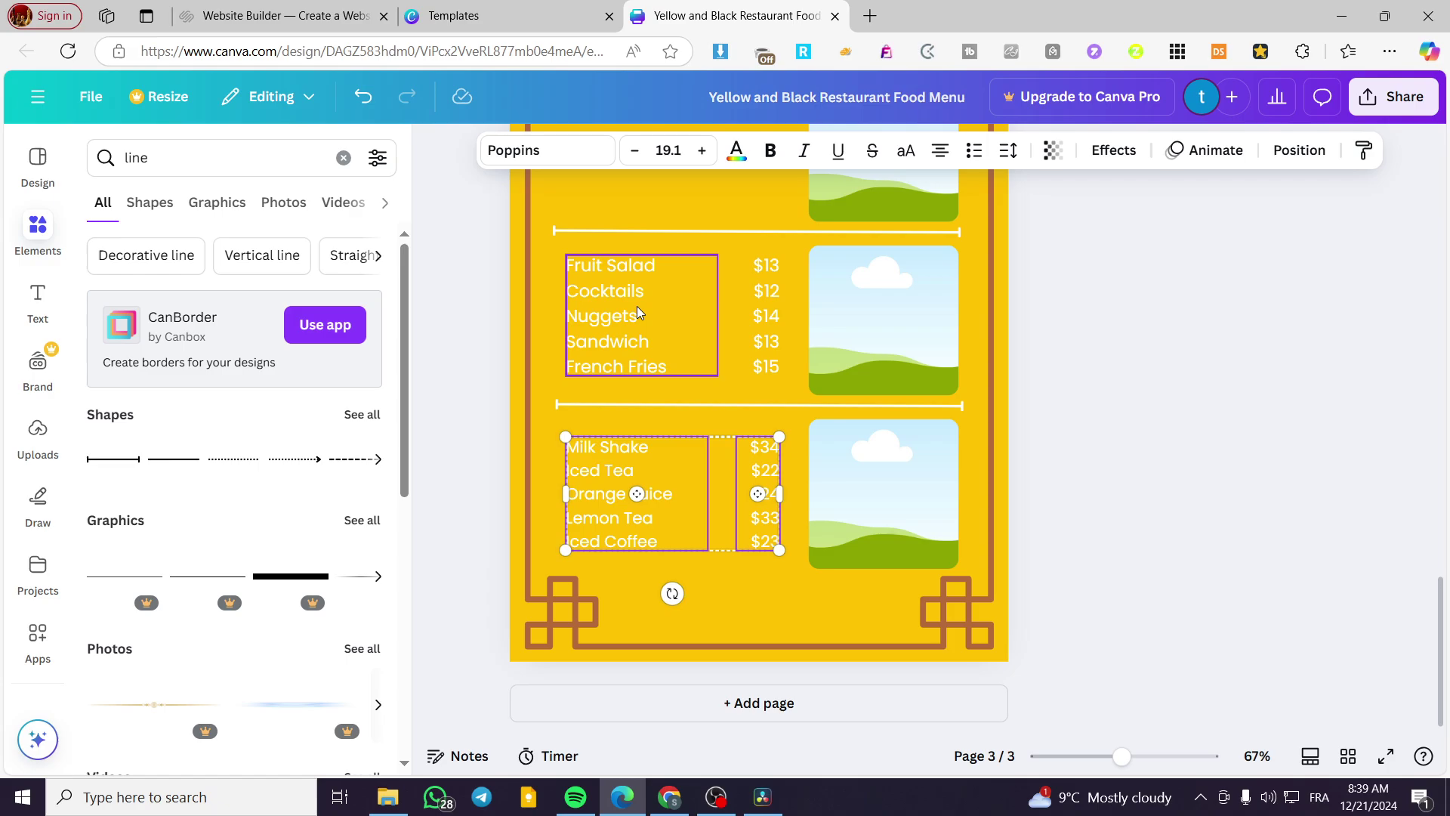
left_click(764, 333, "shift")
left_click(663, 343)
left_click(759, 327, "shift")
left_click(641, 155)
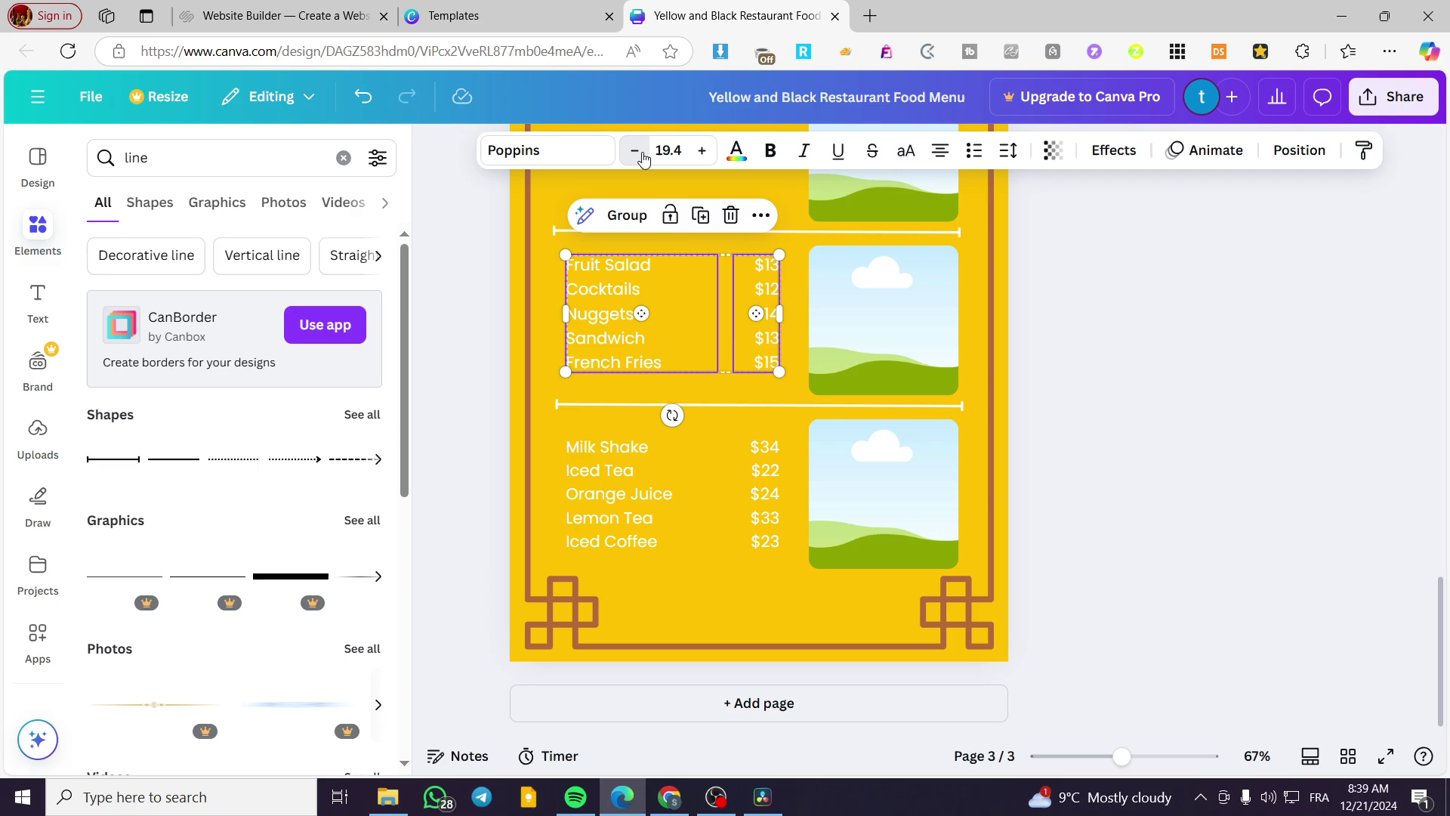
left_click(678, 153)
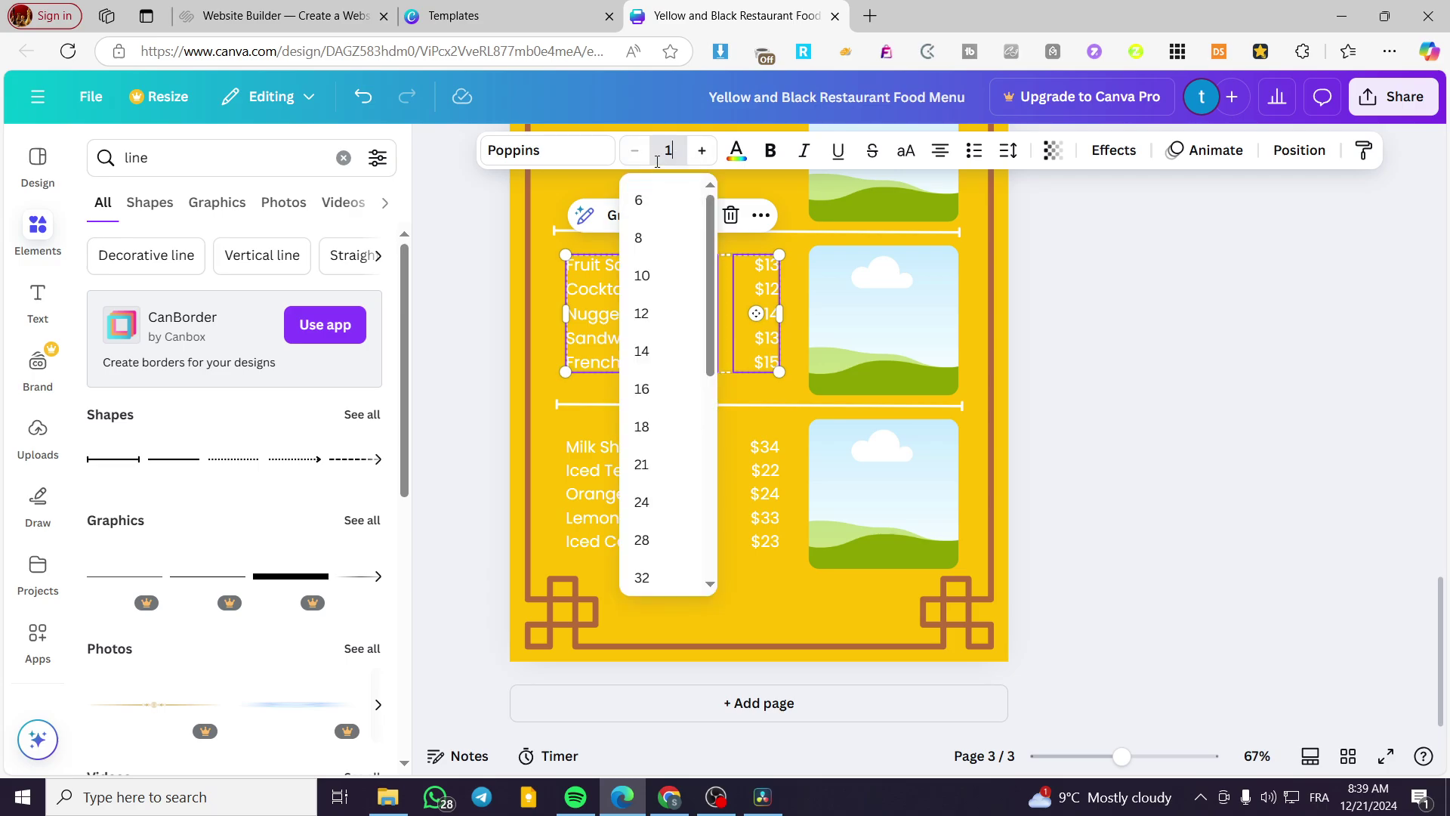
type("19.1")
key("Return")
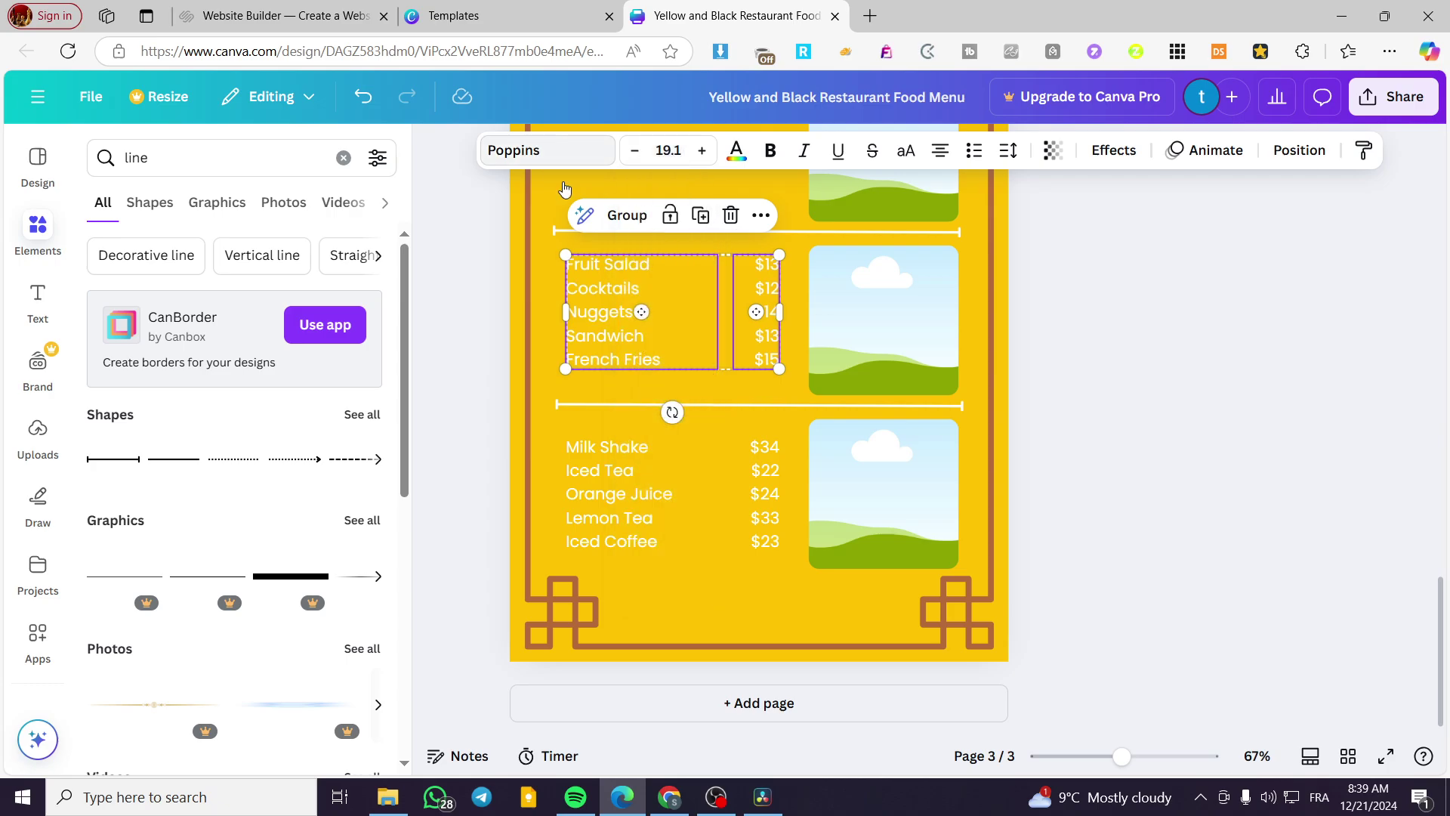
left_click(1246, 563)
Step: Copy the main entry list and its prices from page 2 and paste them onto page 3
scroll(763, 460, "up", 3)
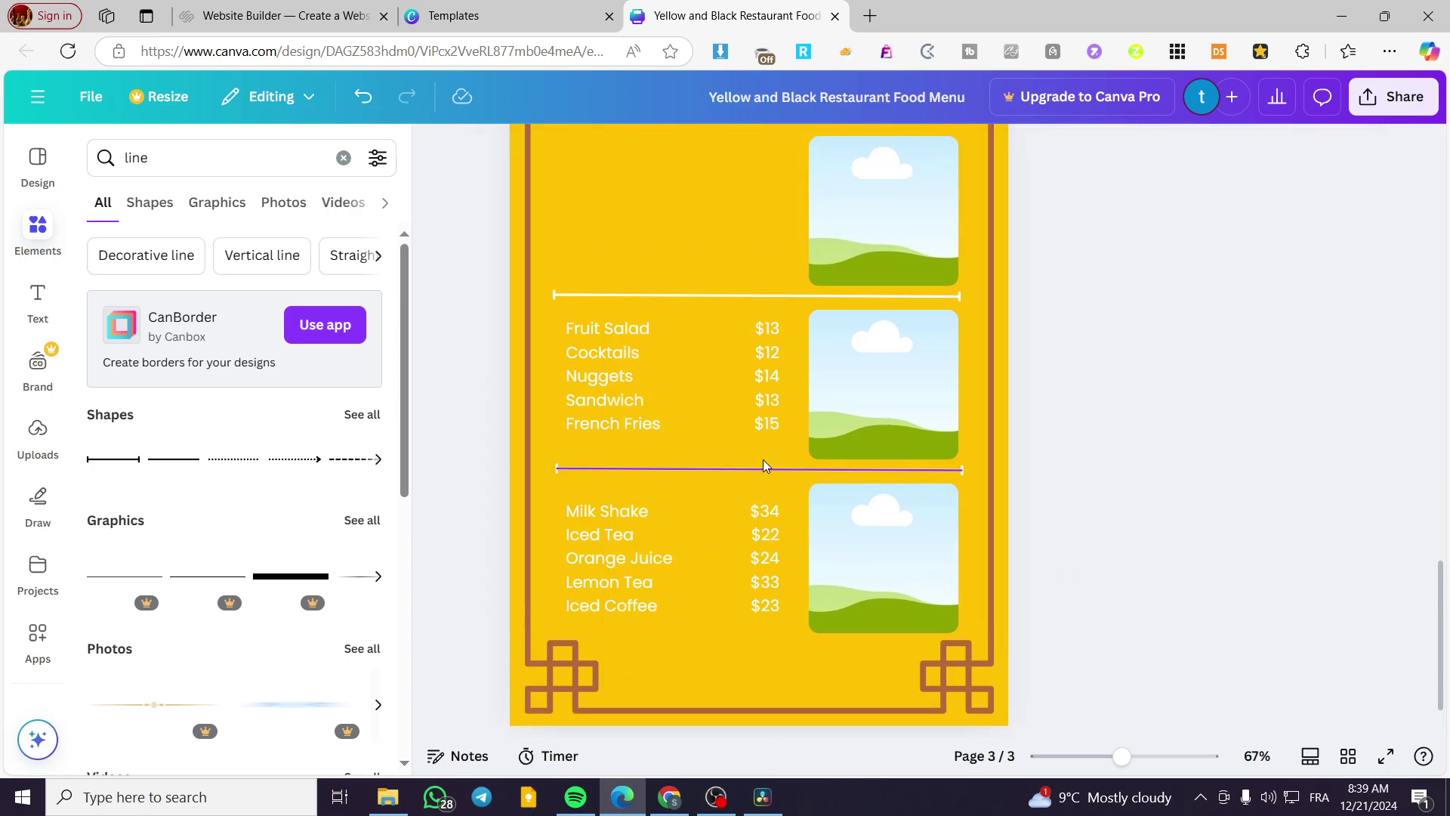
scroll(819, 517, "up", 12)
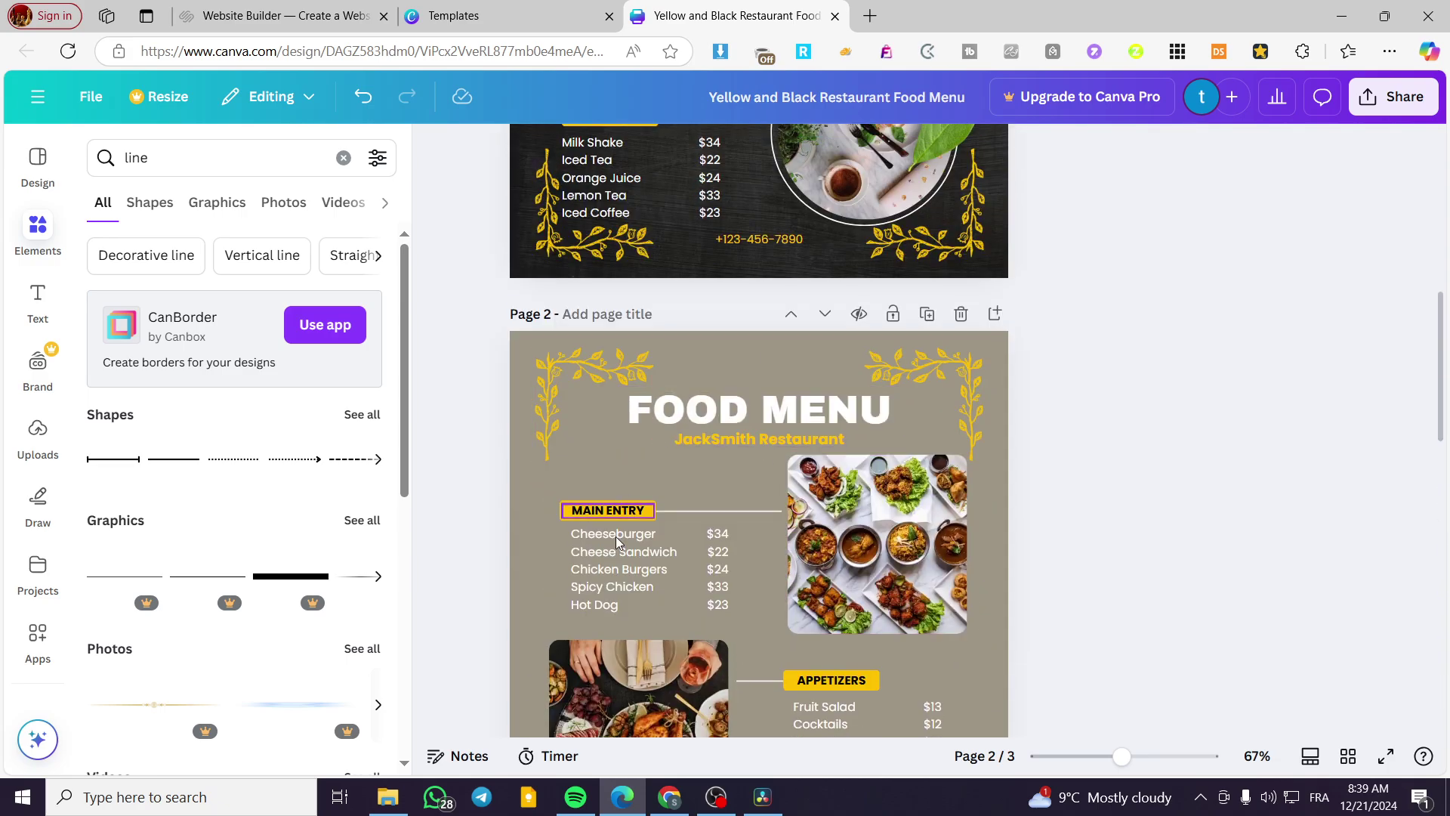
left_click(716, 568)
key("ctrl+c")
scroll(729, 559, "down", 9)
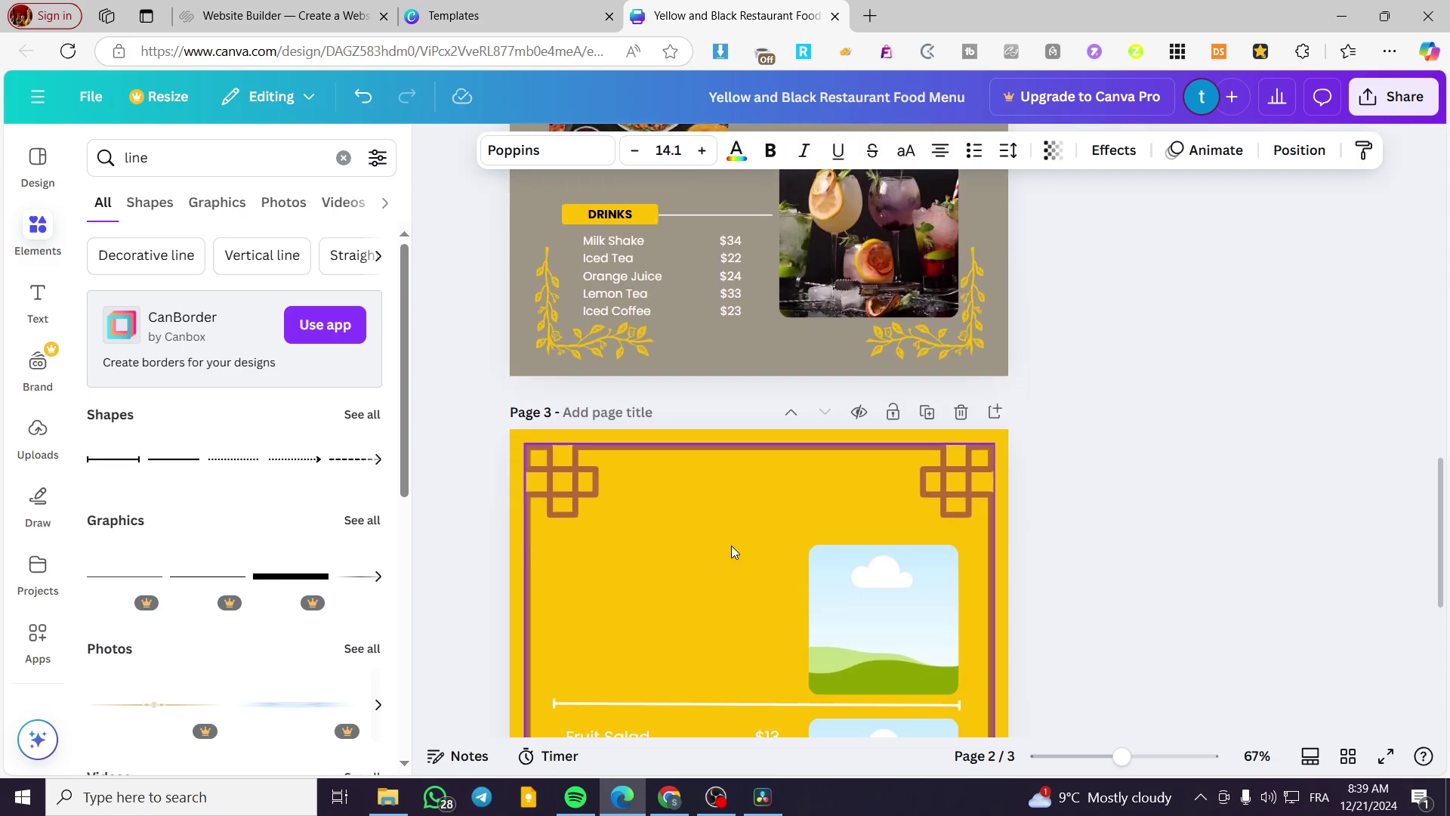
left_click(634, 608)
key("ctrl+v")
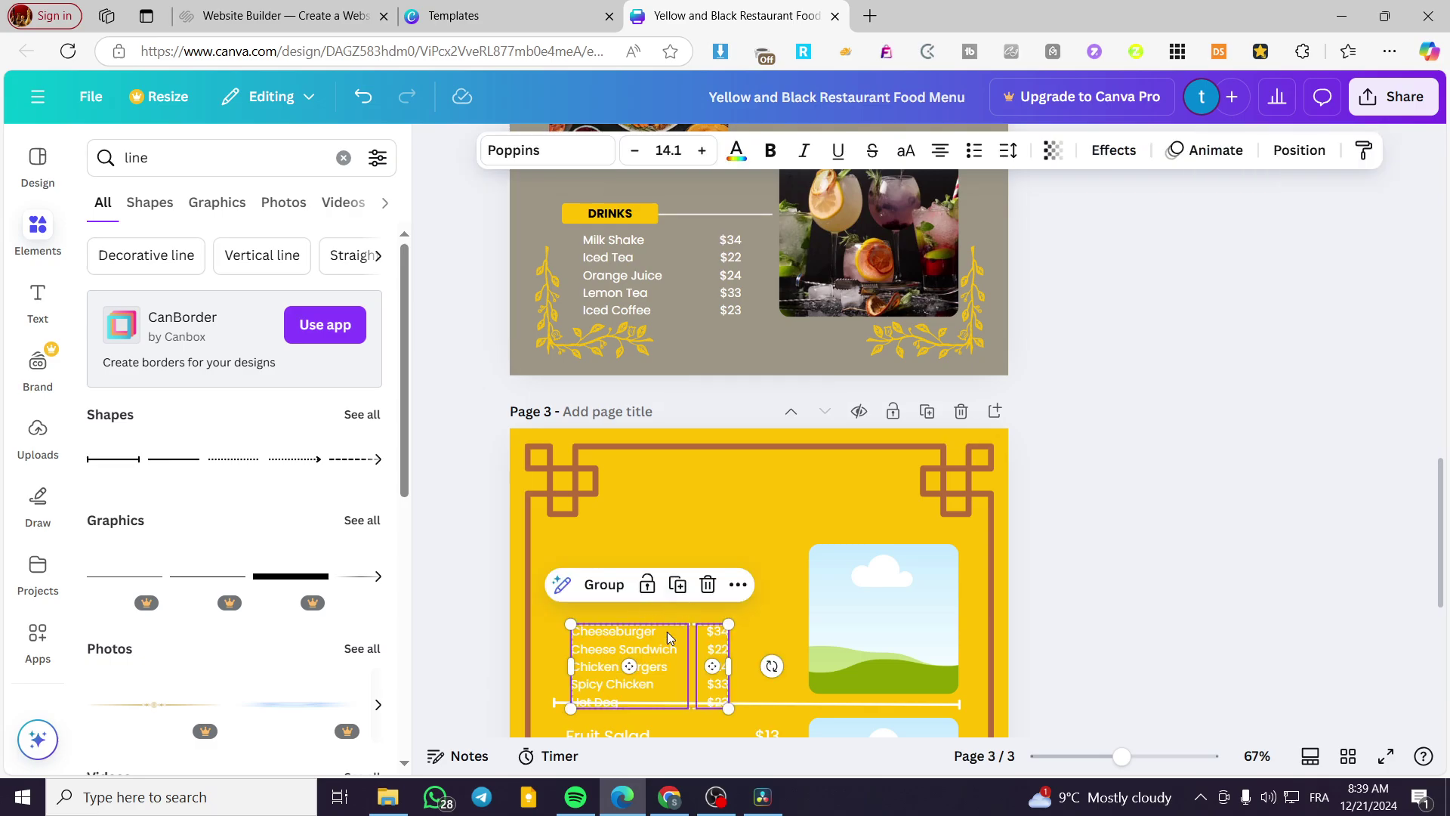
Step: Set the pasted main entry list and prices to font size 19.1 and move them above the first divider
left_click(679, 148)
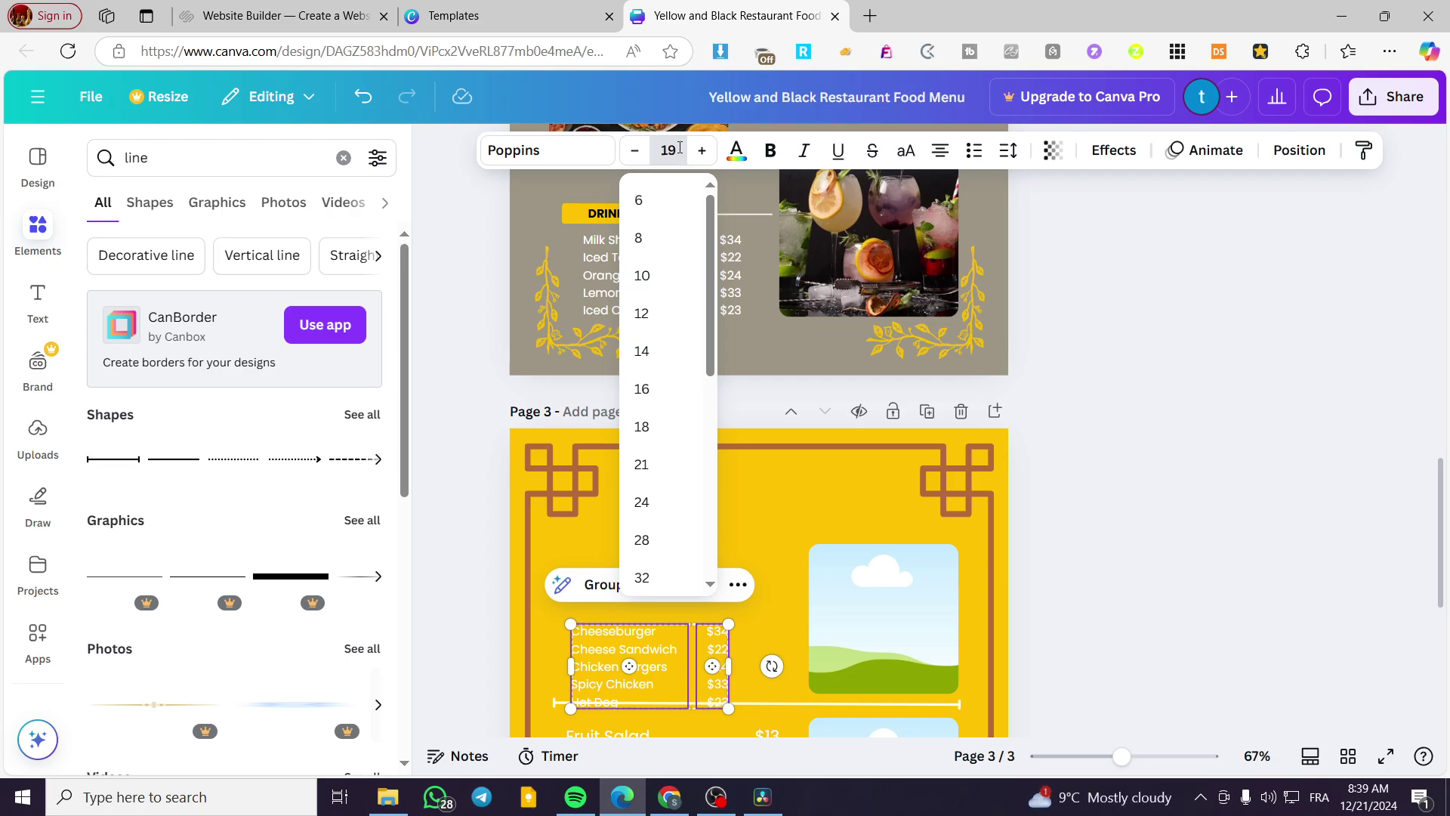
type("19.1")
key("Return")
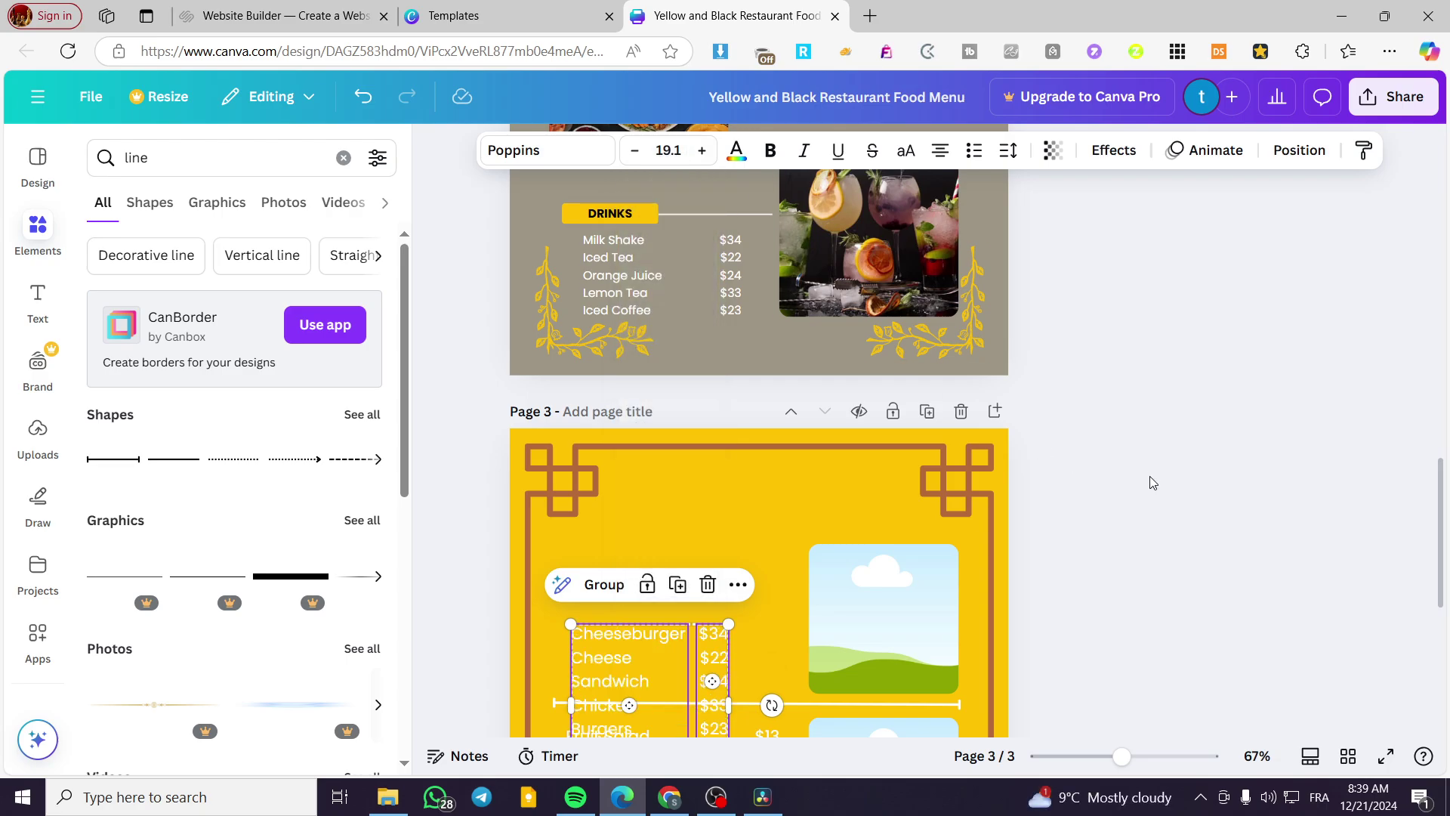
scroll(1153, 482, "down", 4)
left_click(638, 380)
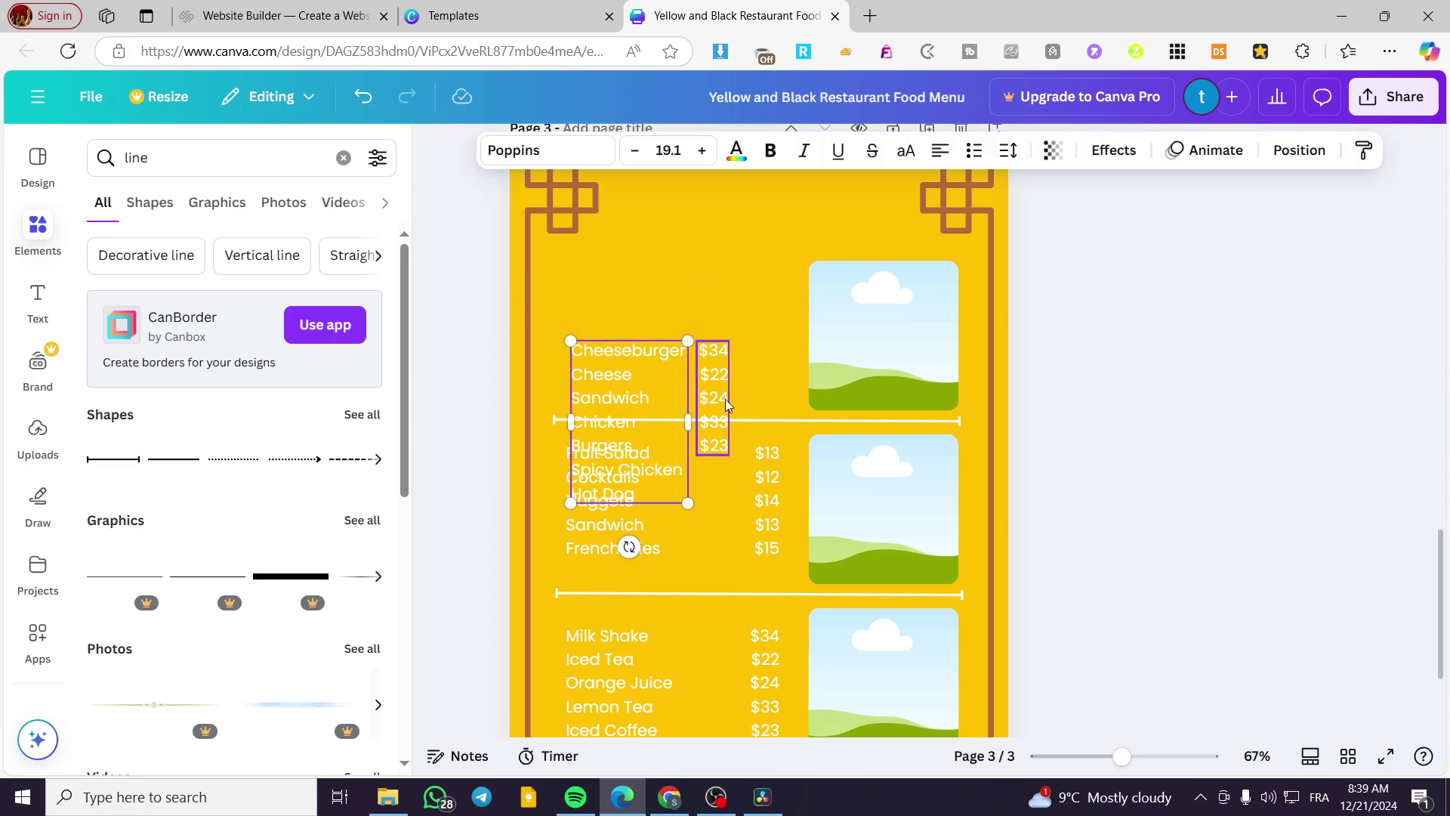
left_click_drag(626, 377, 622, 284)
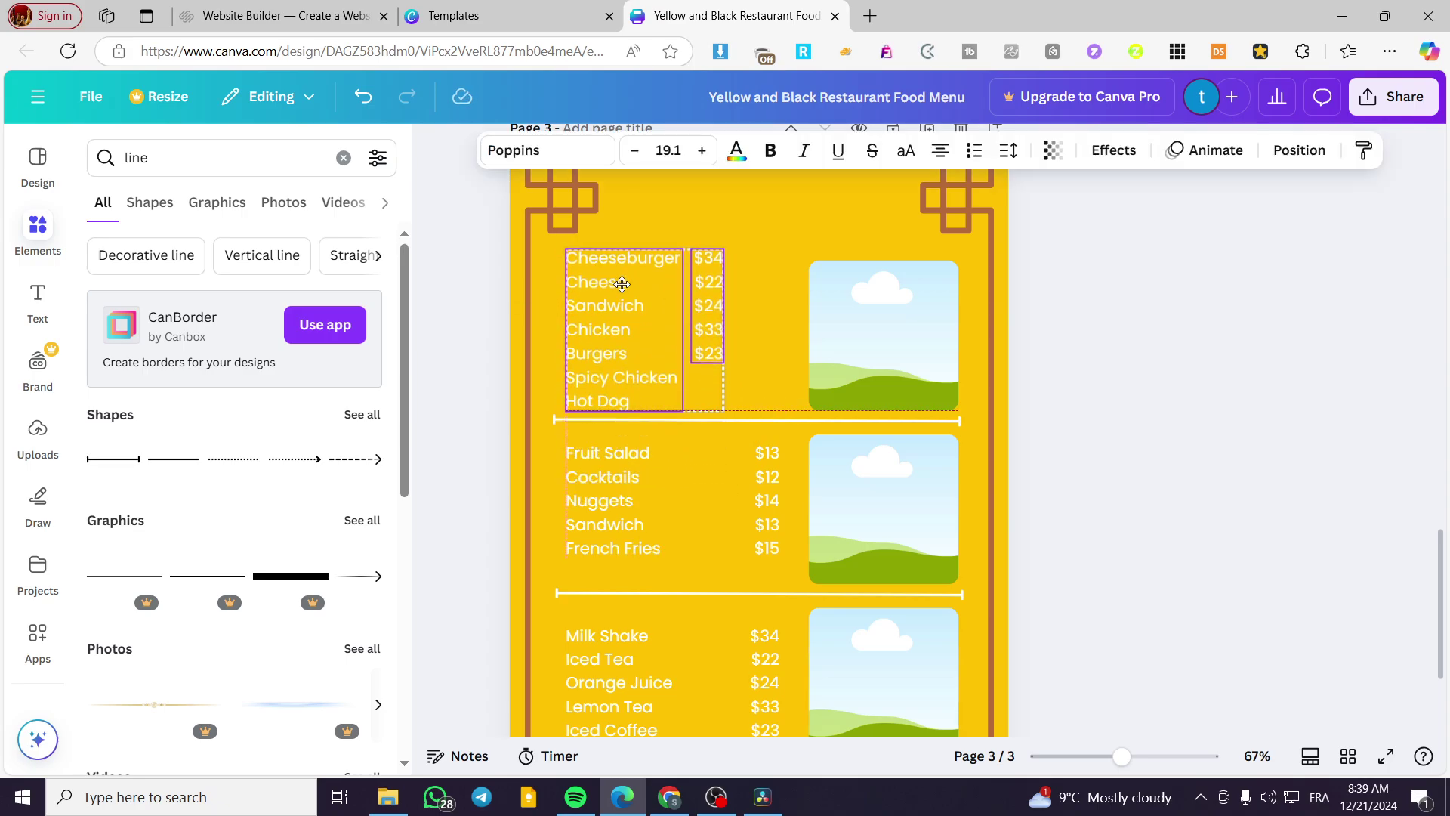
Step: Move the main entry price column next to the first frame on page 3
left_click(733, 355)
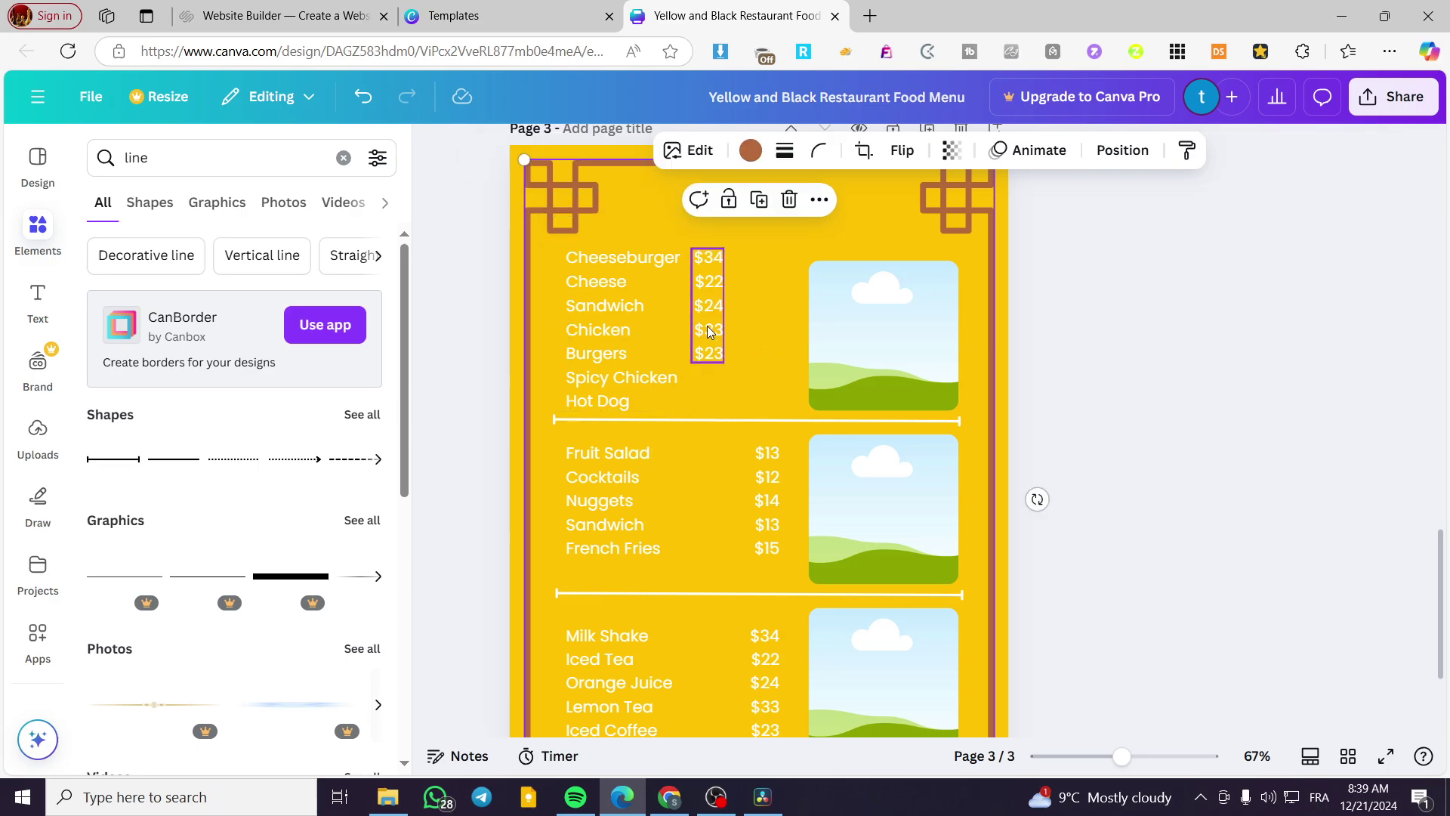
left_click_drag(710, 328, 764, 330)
left_click(1160, 370)
left_click(765, 323)
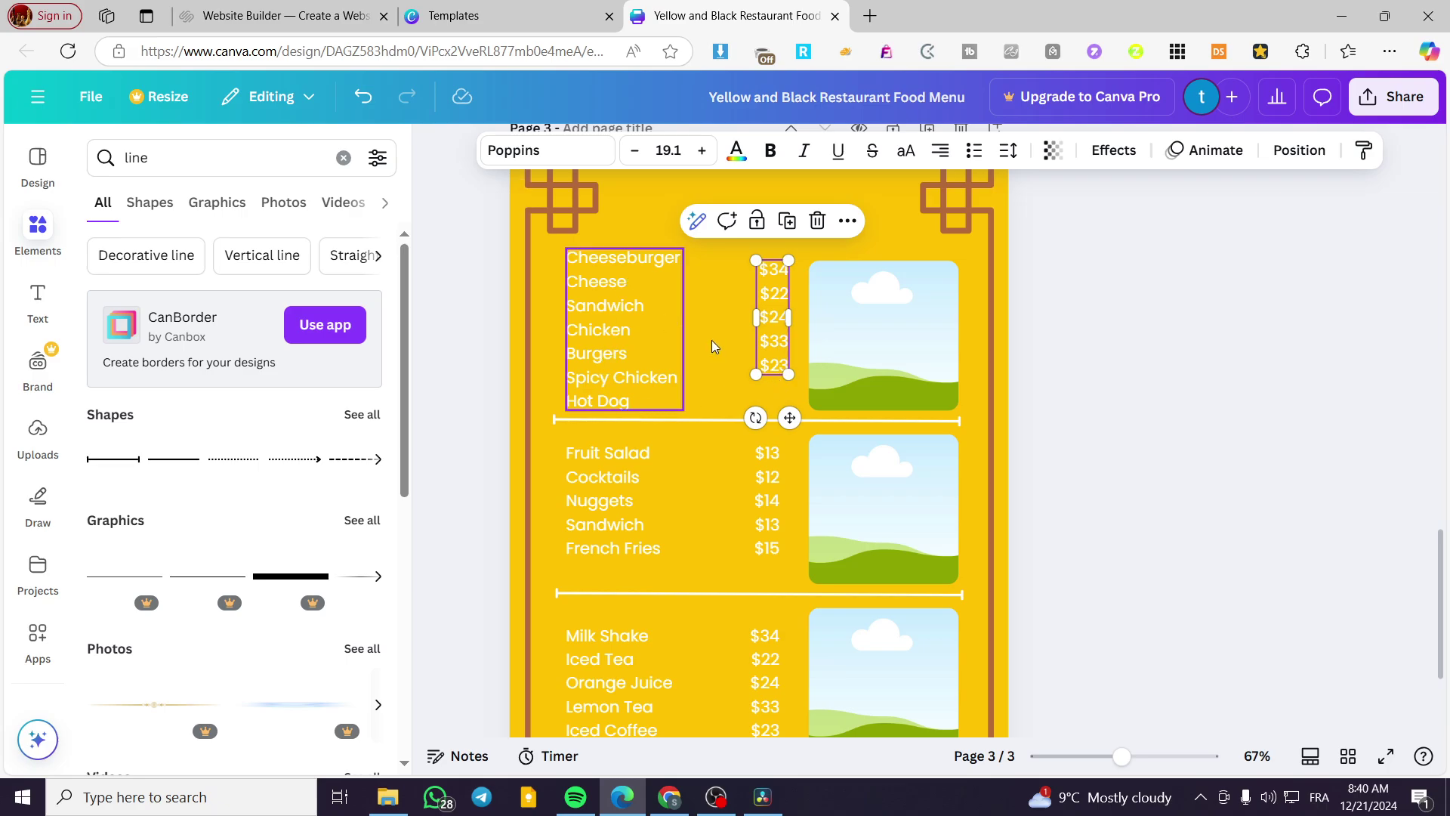
Step: Widen page 3's main entry list so each dish fits on one line as on page 2, and align it with its prices
scroll(713, 346, "up", 10)
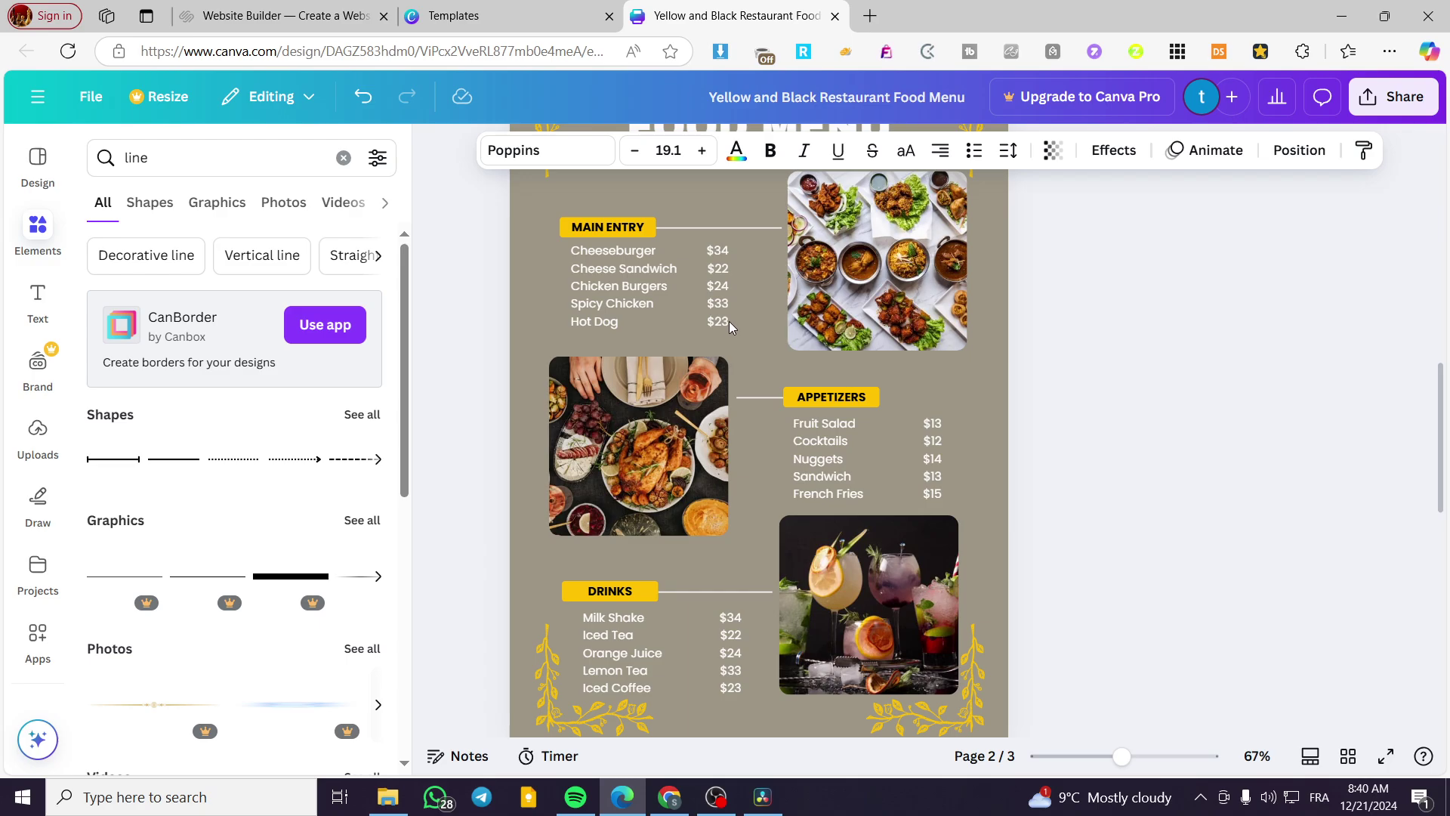
scroll(730, 326, "down", 3)
scroll(729, 326, "up", 3)
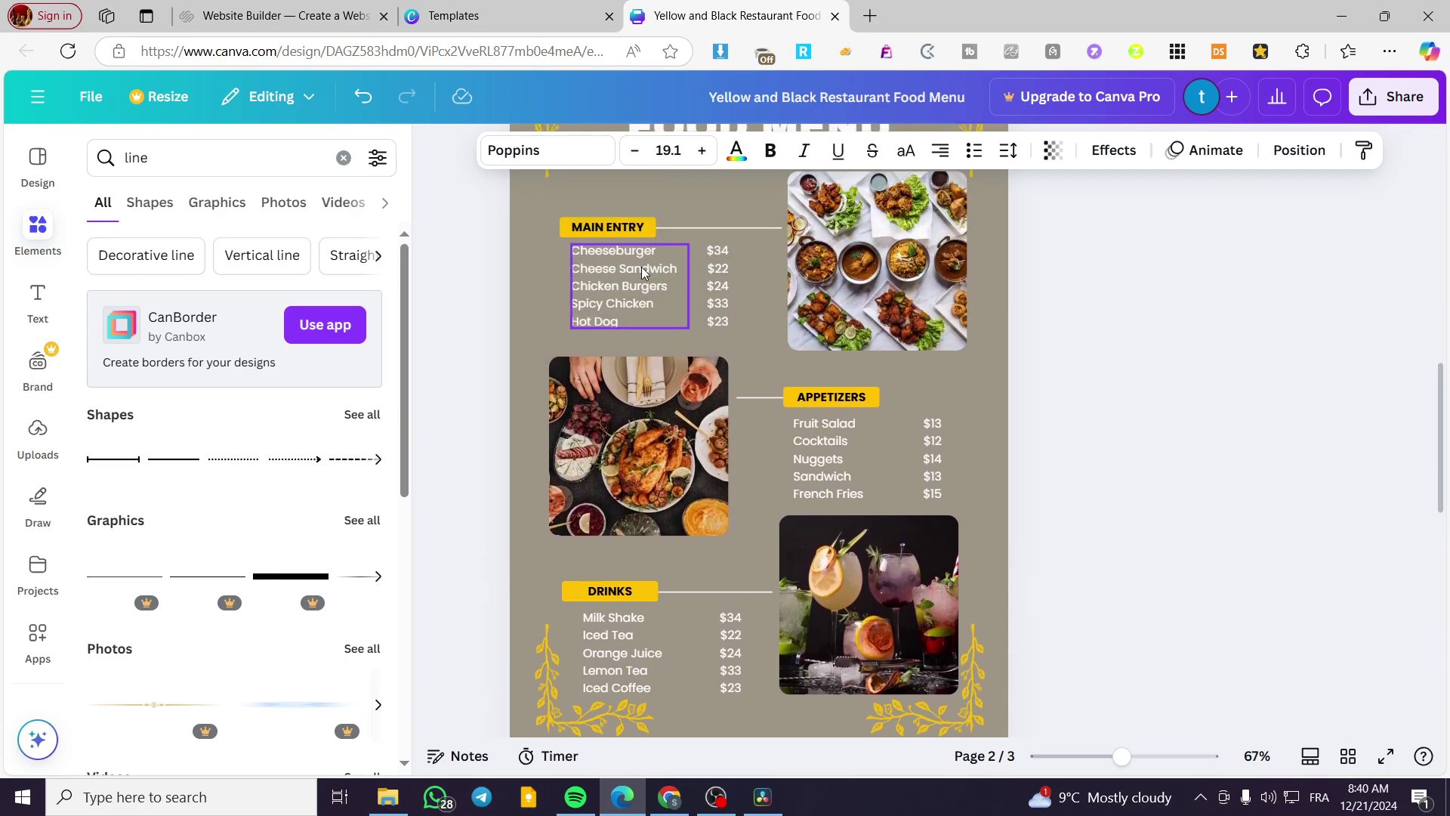
scroll(643, 272, "up", 2)
scroll(664, 519, "down", 8)
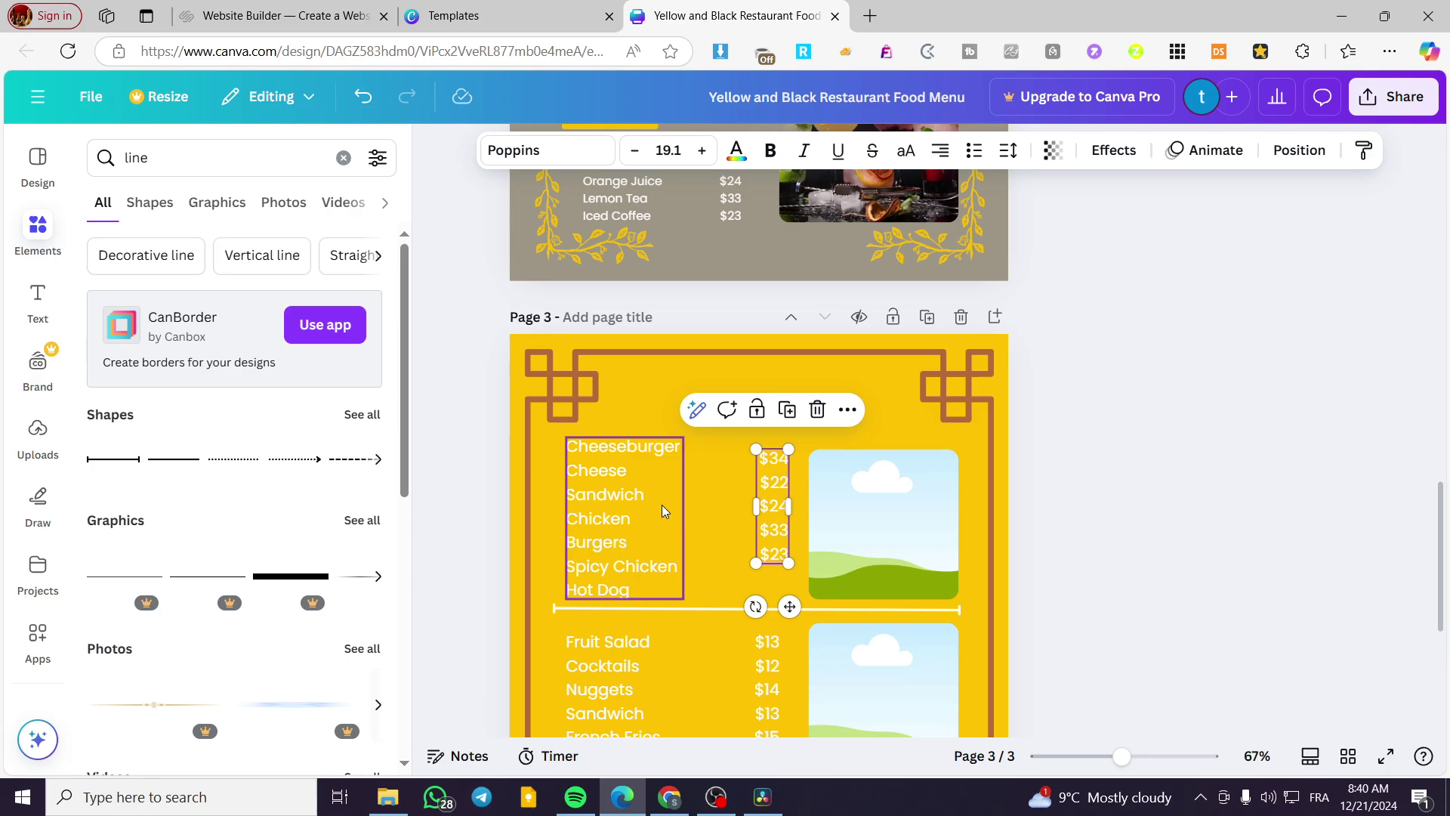
left_click(622, 512)
left_click_drag(686, 518, 650, 512)
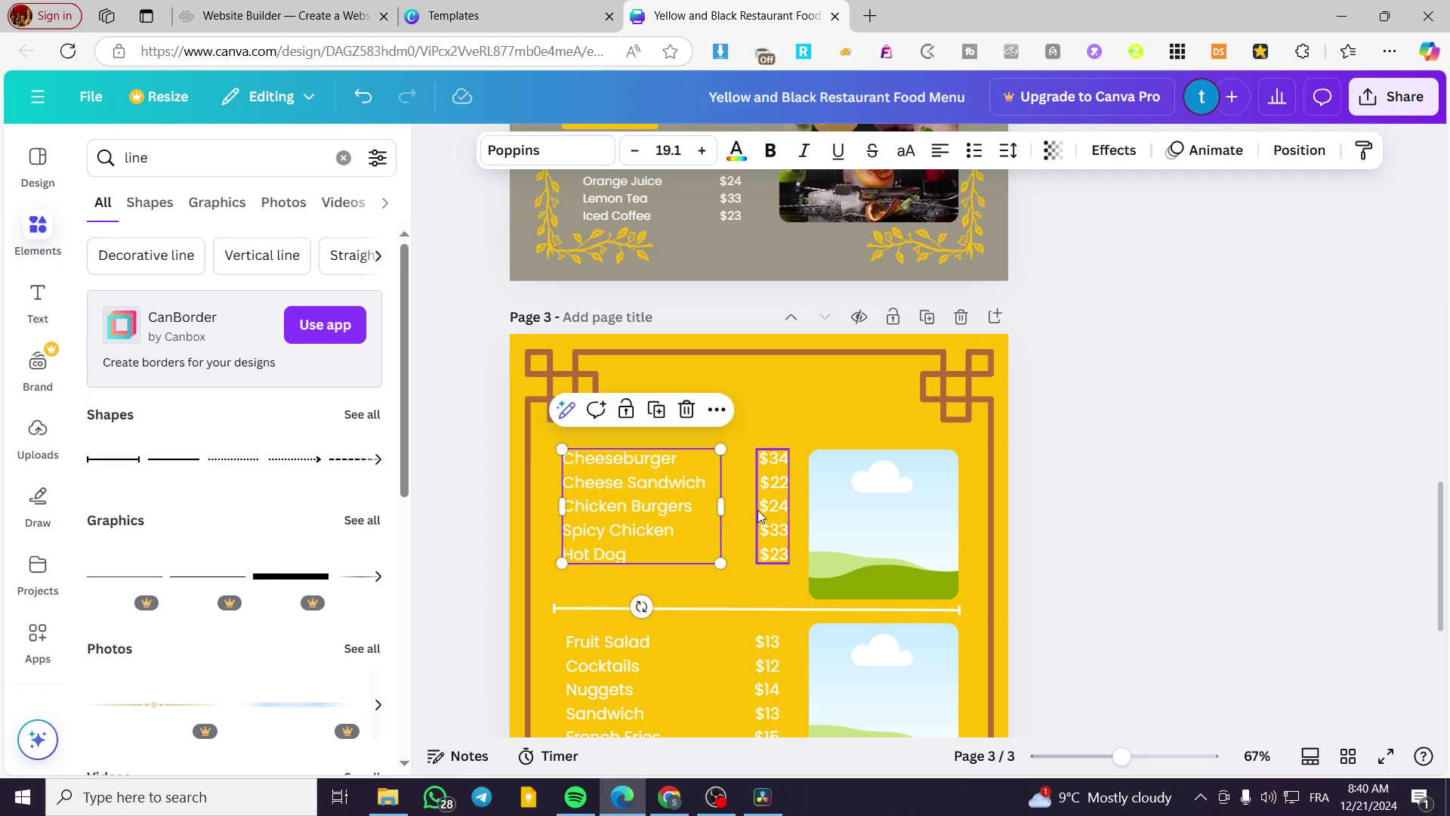
left_click(1174, 514)
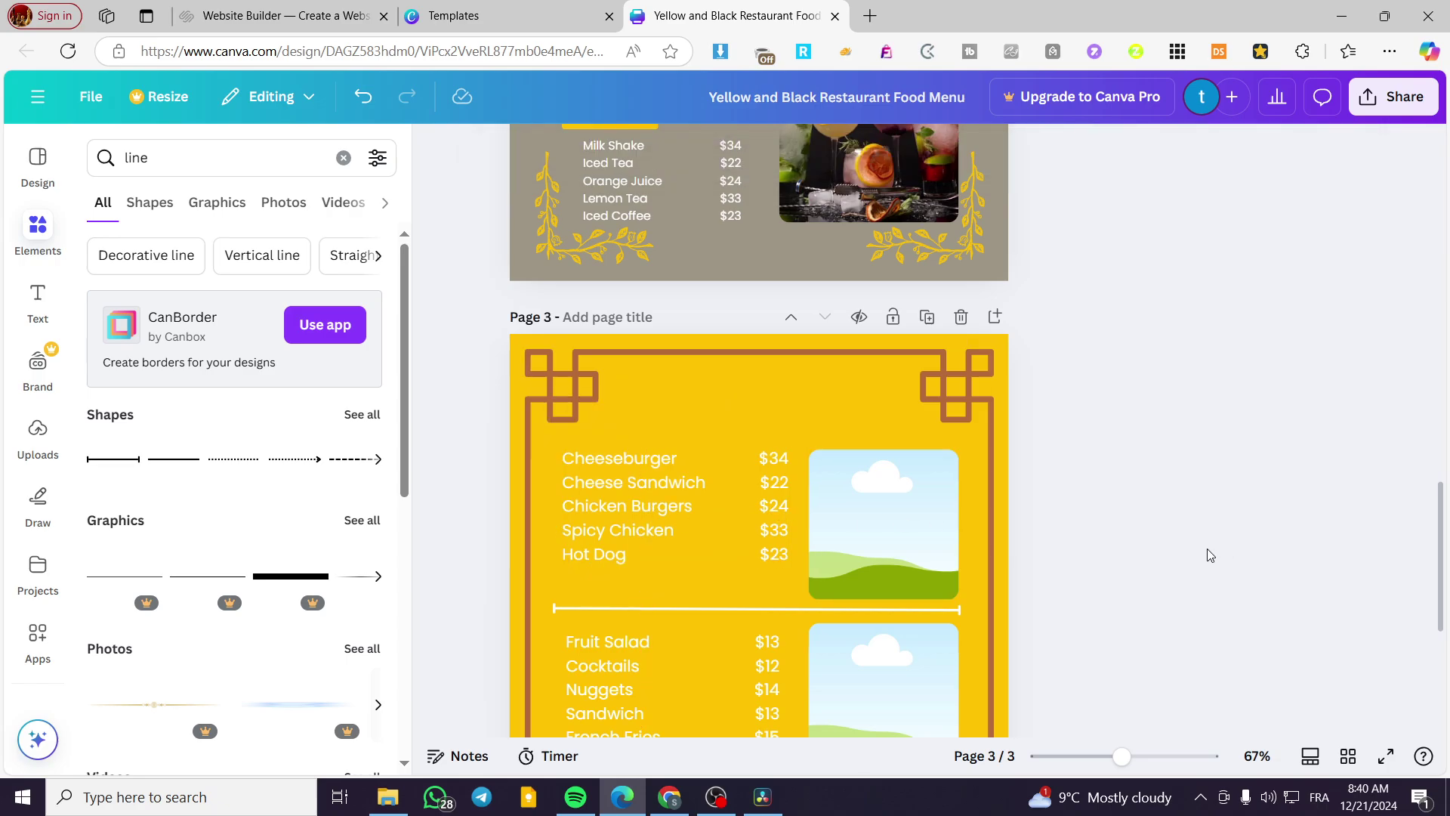
Step: Shift the main entry dishes and their prices slightly down so they sit centred beside the first frame
left_click(646, 509)
left_click_drag(642, 506, 642, 516)
left_click(791, 492)
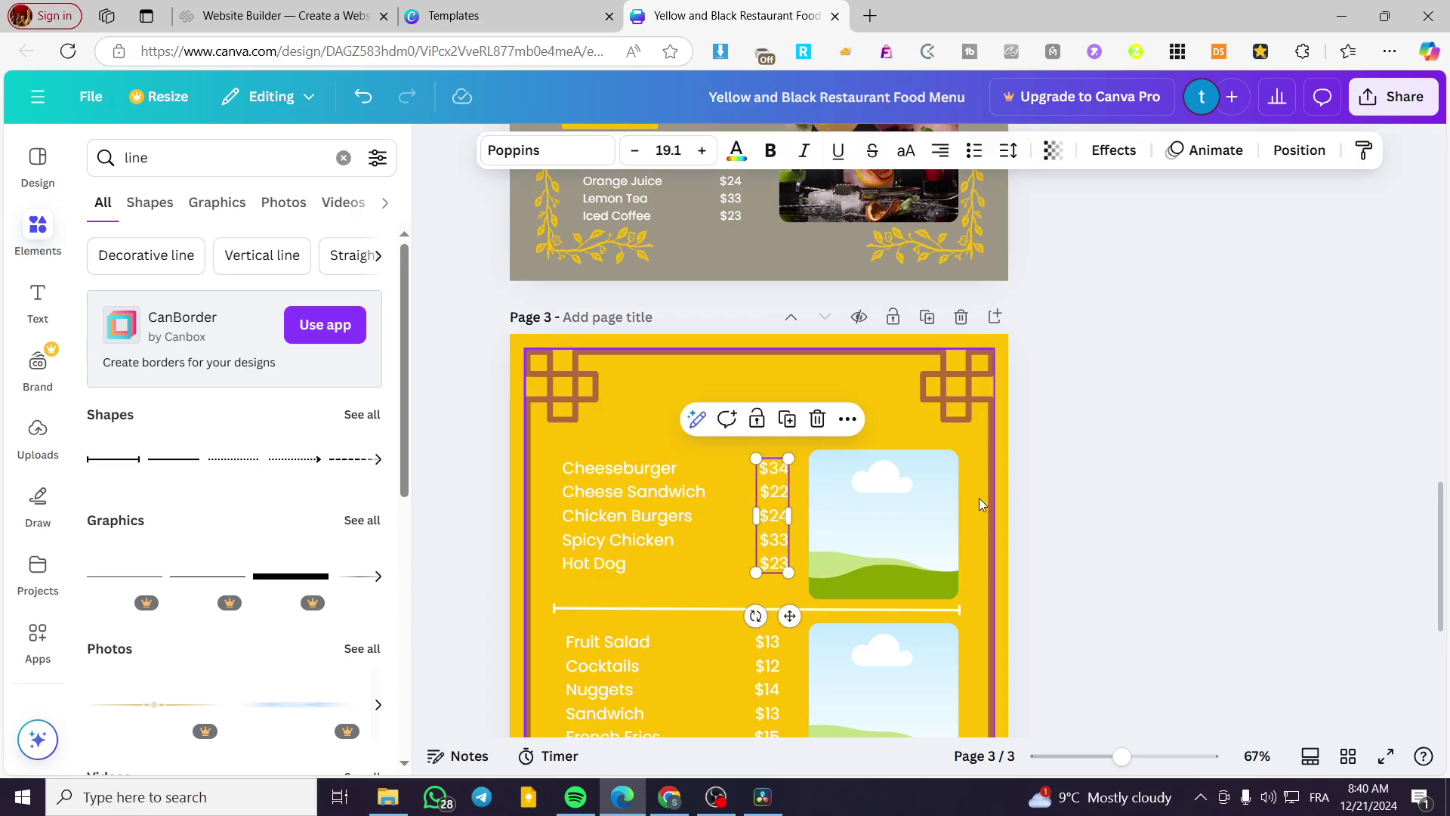
Step: Search the elements for "Food" and show only the photo results
scroll(919, 386, "up", 5)
scroll(918, 386, "up", 2)
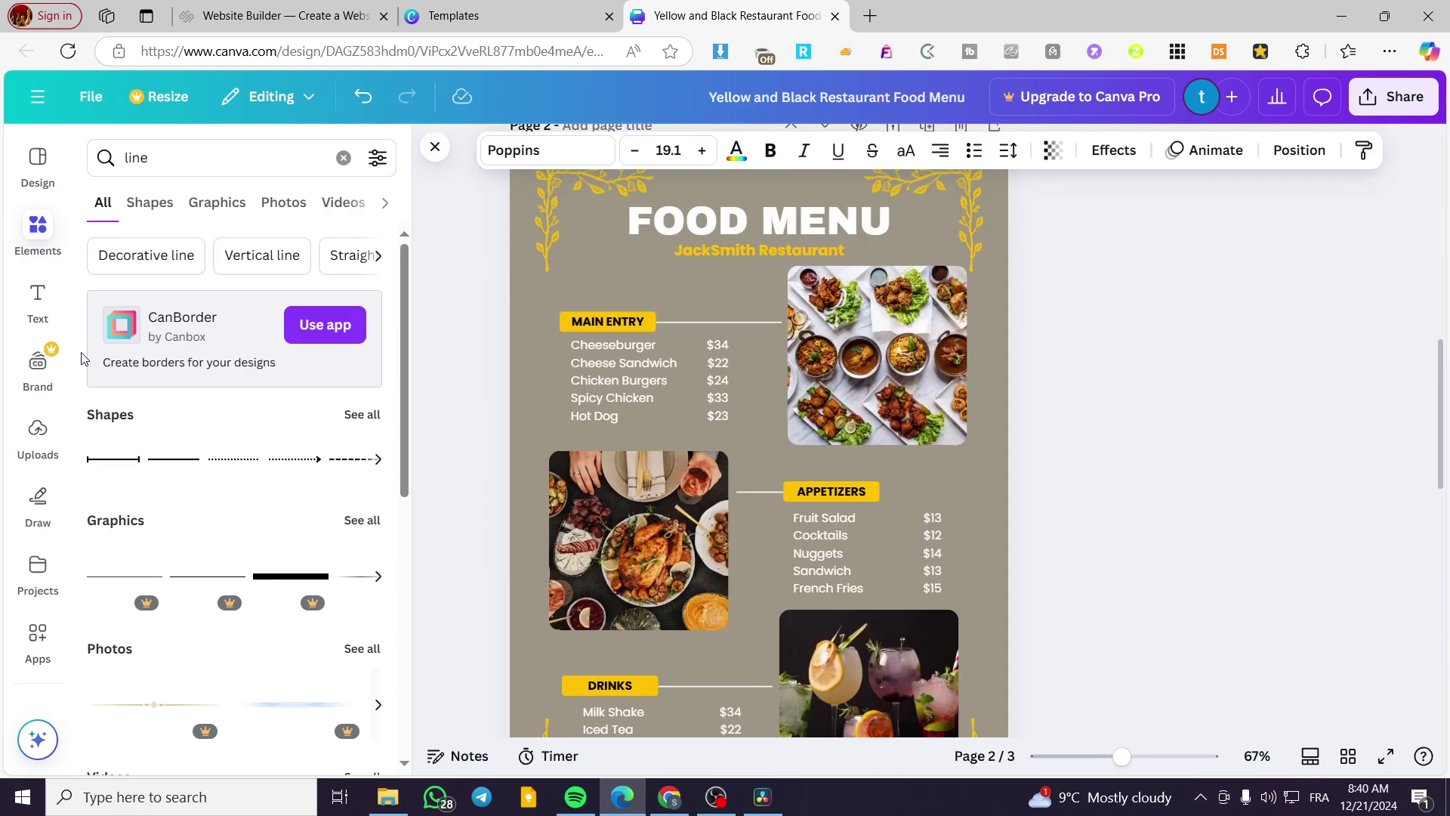
left_click(37, 234)
left_click(343, 165)
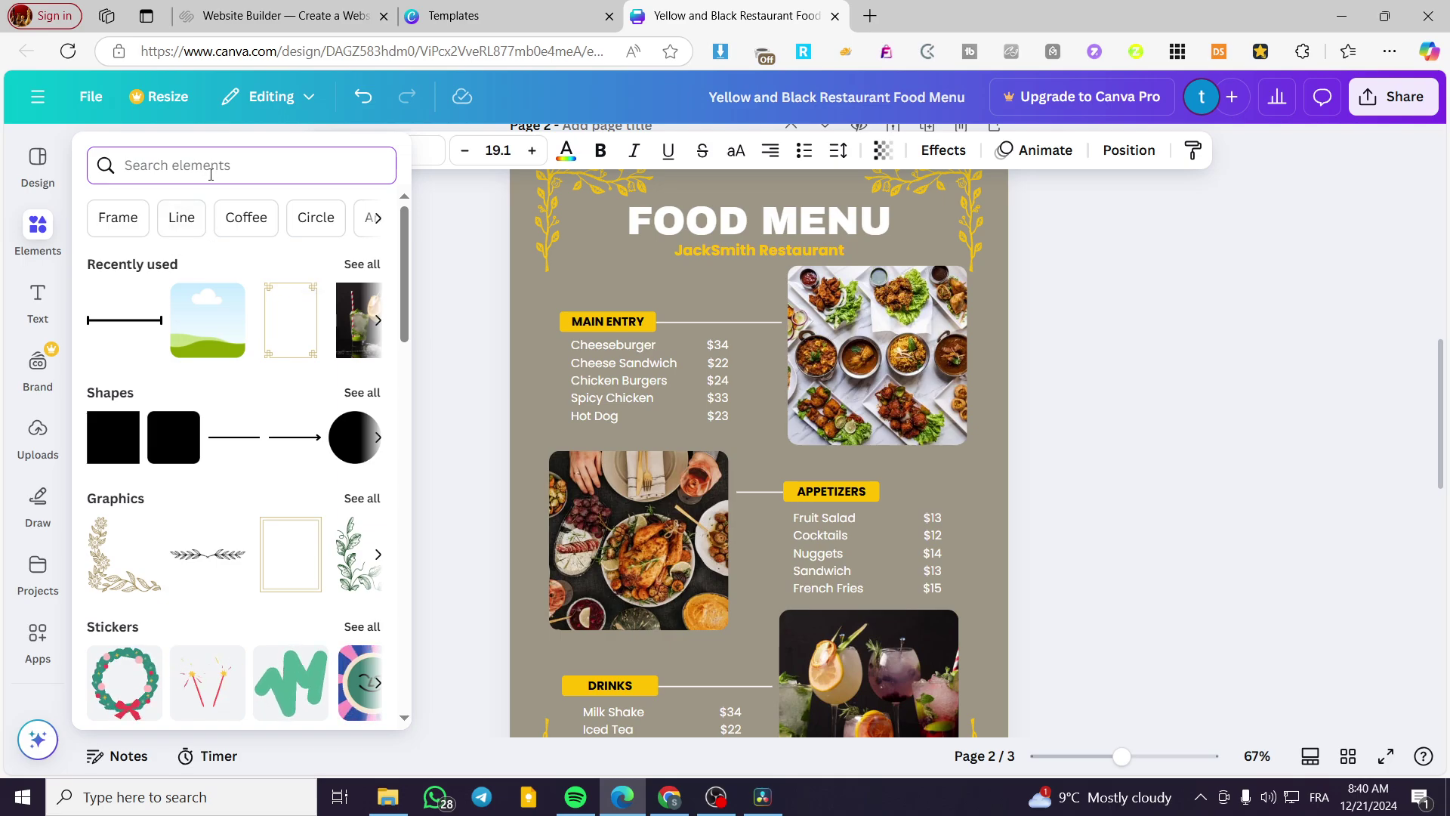
type("f")
left_click(185, 283)
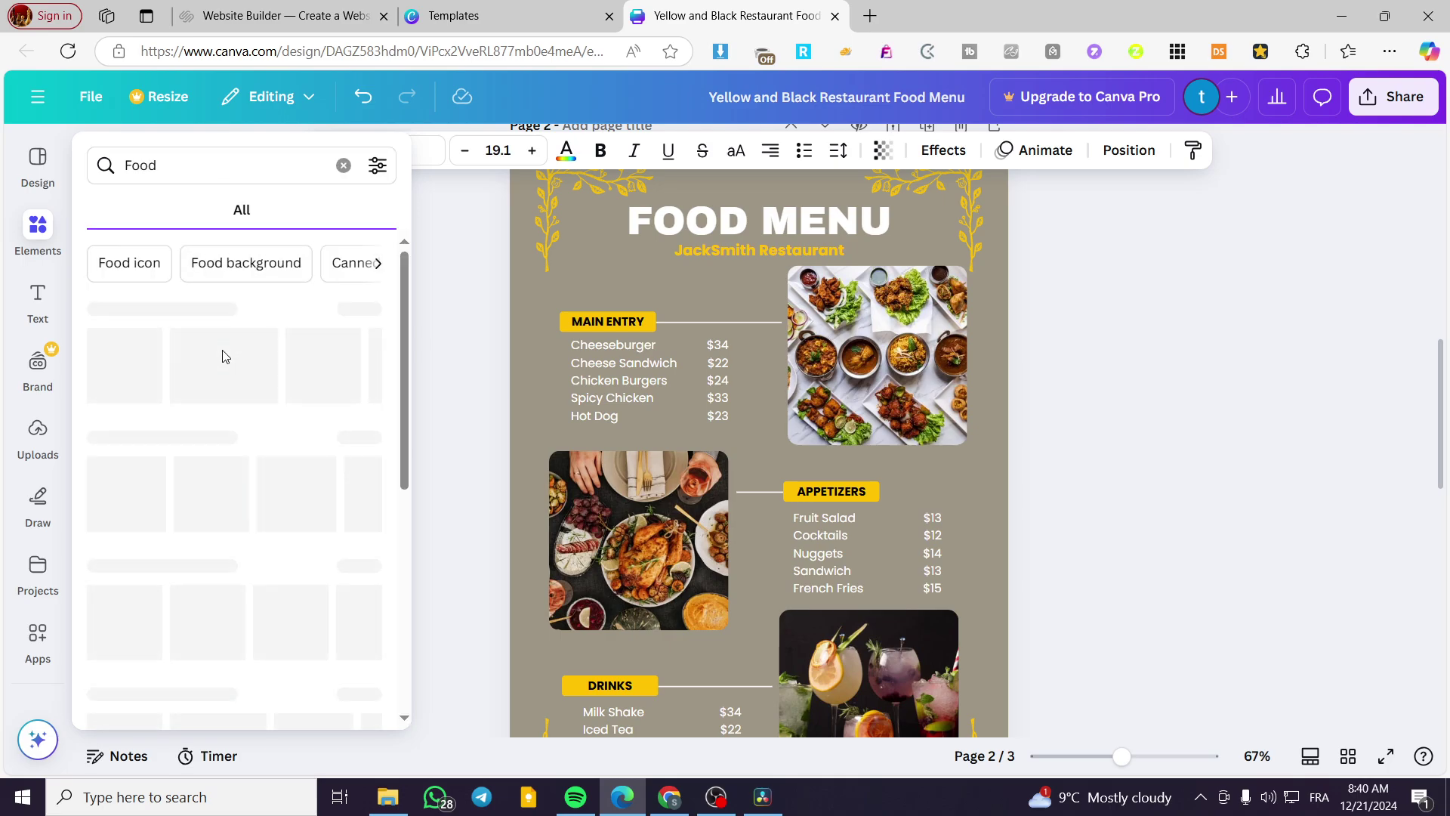
left_click(375, 448)
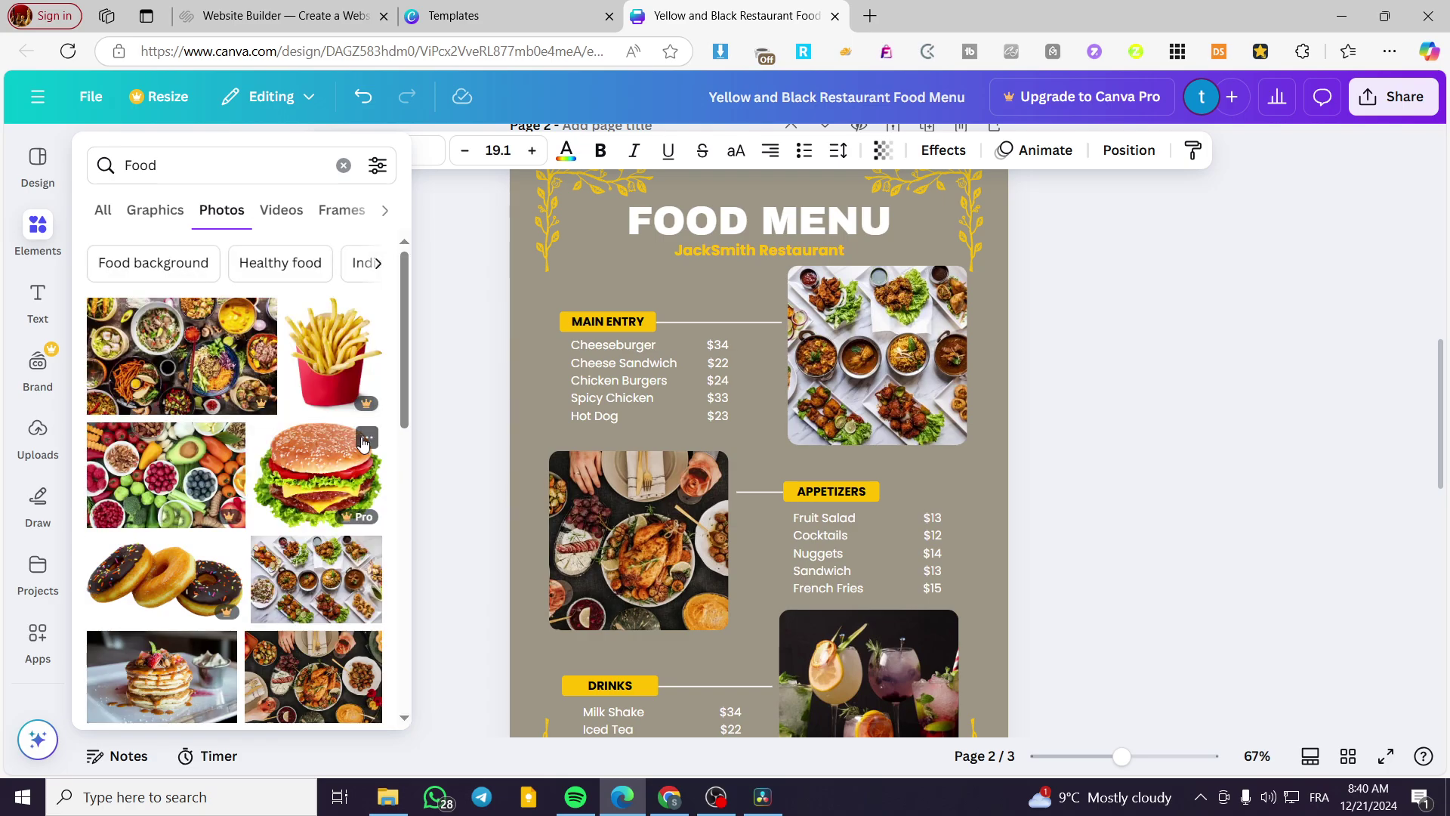
Step: Try filling page 3's first frame with the premium photo of assorted food bowls, and undo it
left_click(261, 340)
left_click_drag(753, 463, 879, 317)
scroll(738, 489, "down", 5)
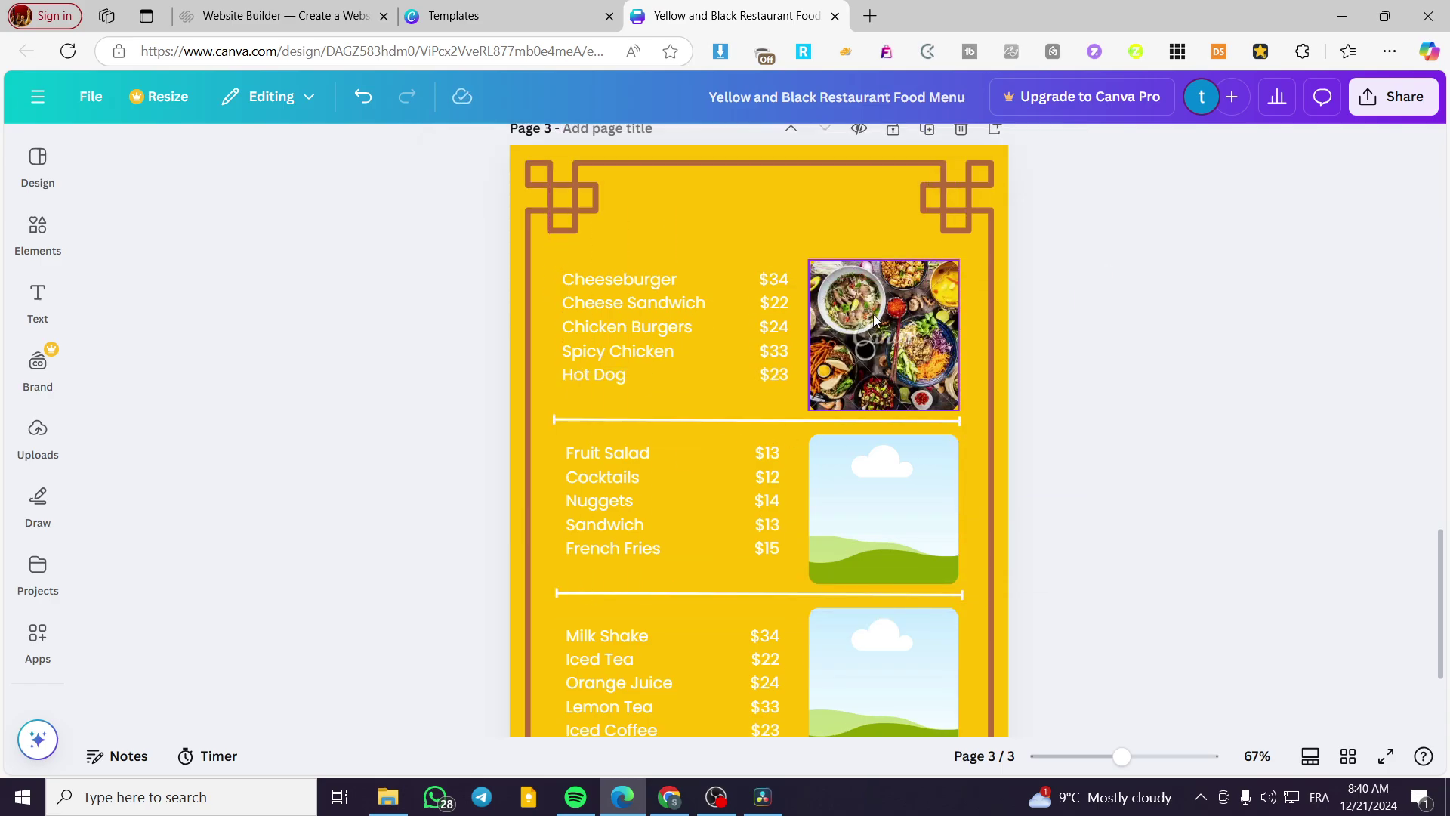
key("ctrl+z")
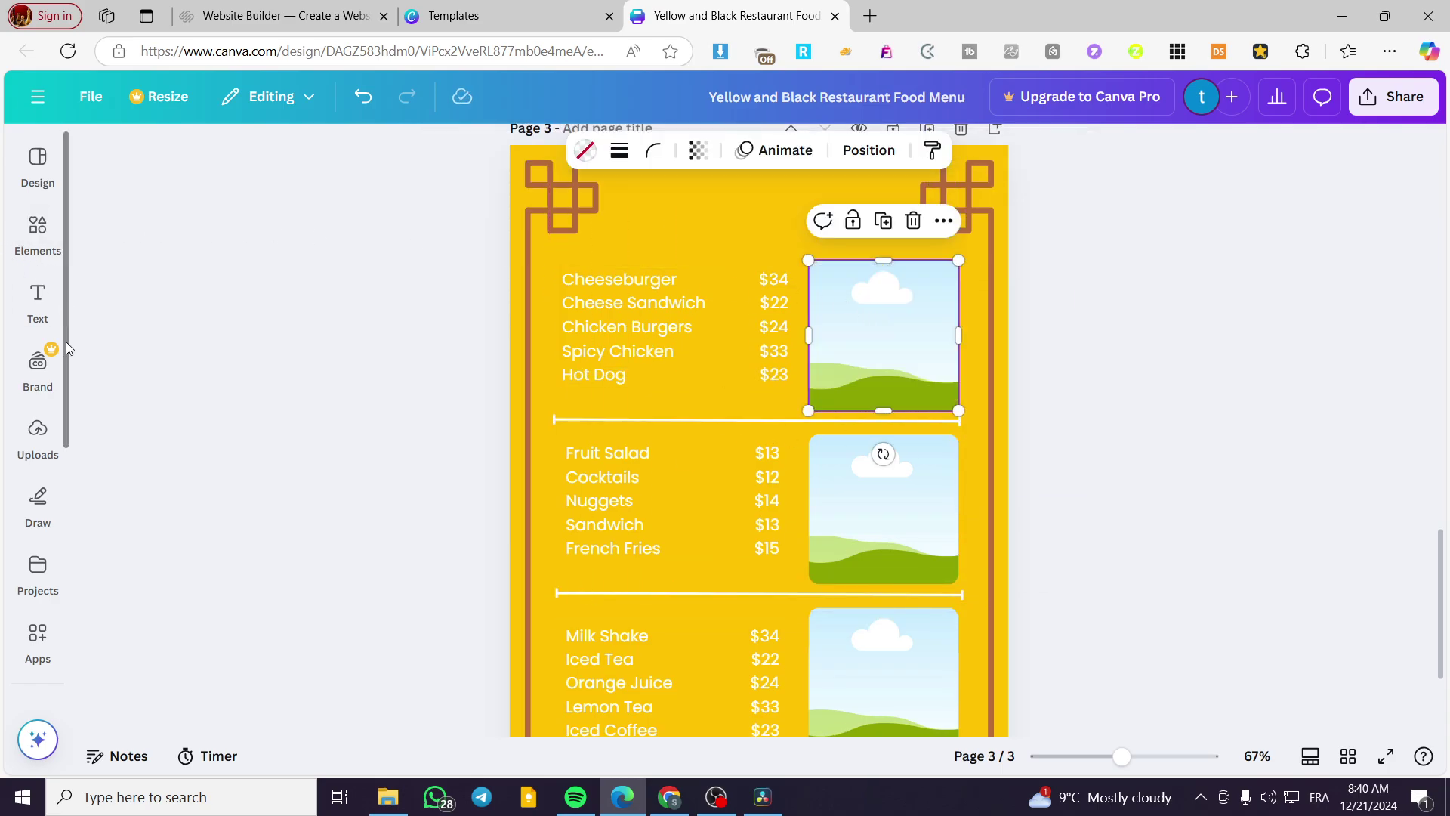
Step: Fill page 3's first frame with the sliced grilled meat photo and the second frame with the assorted dishes photo
left_click(40, 256)
scroll(323, 439, "down", 4)
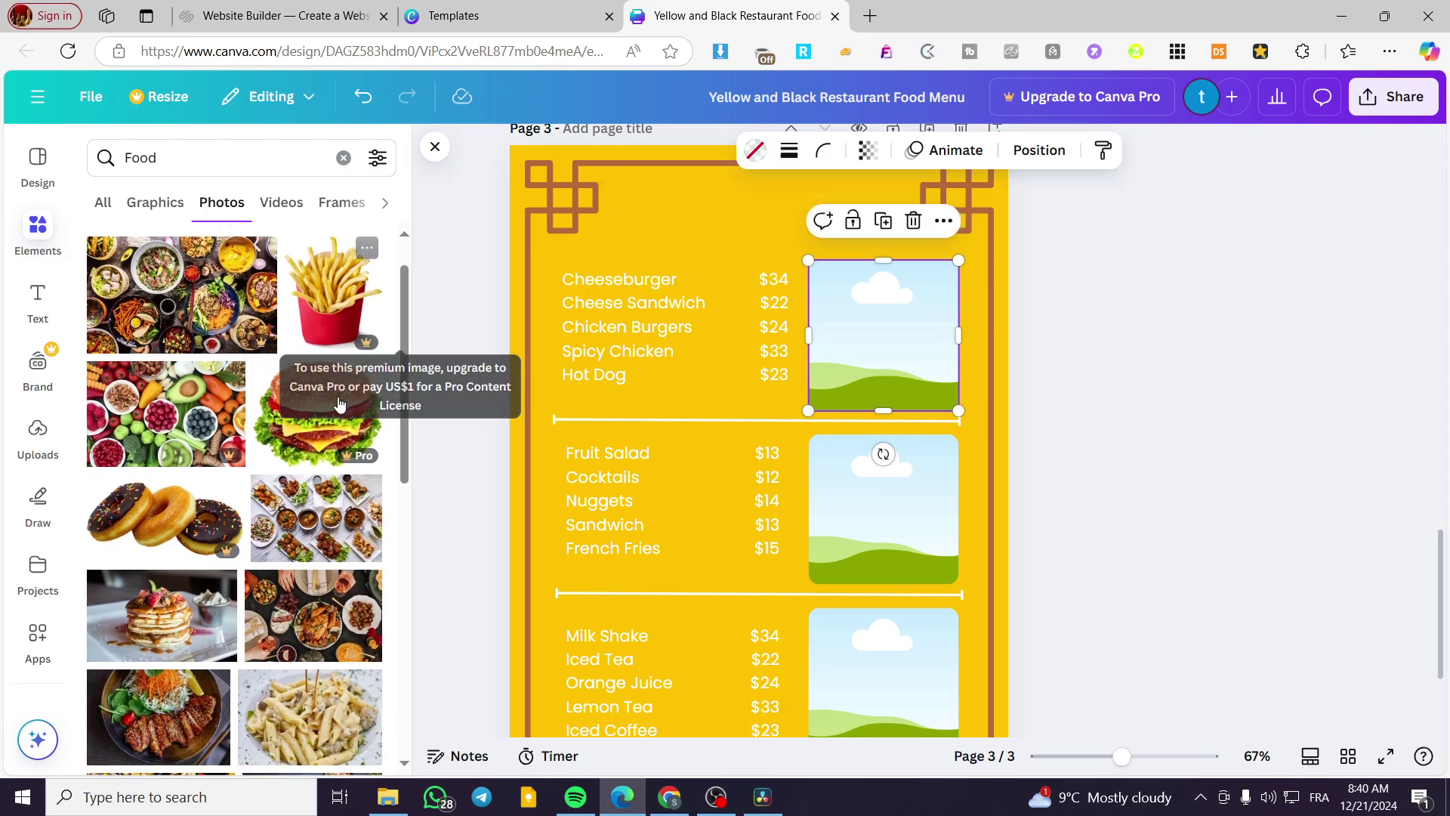
left_click_drag(308, 332, 884, 339)
left_click(215, 485)
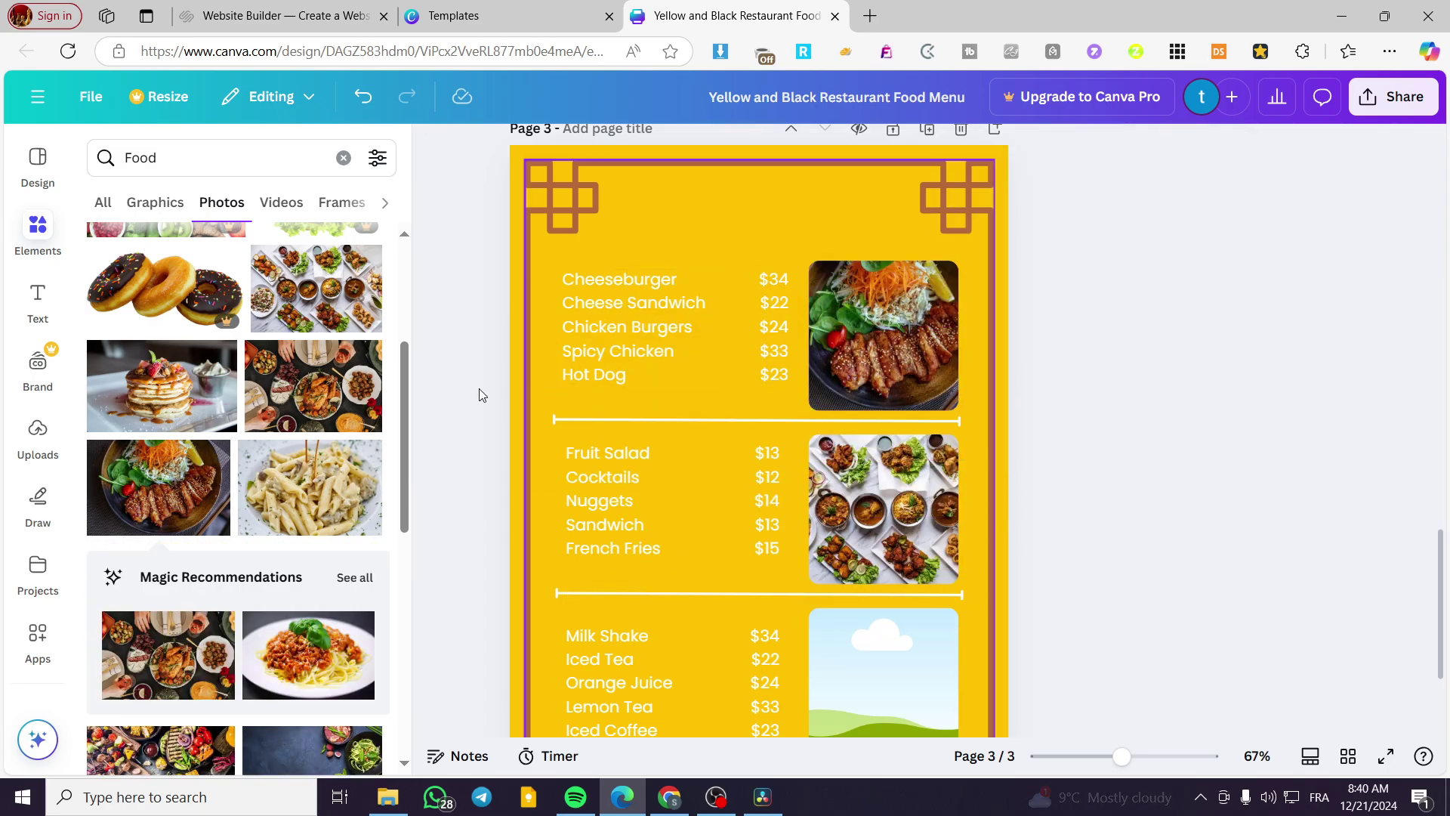
Step: Clear the food search and search the elements for "drinks"
scroll(269, 463, "down", 3)
left_click(344, 158)
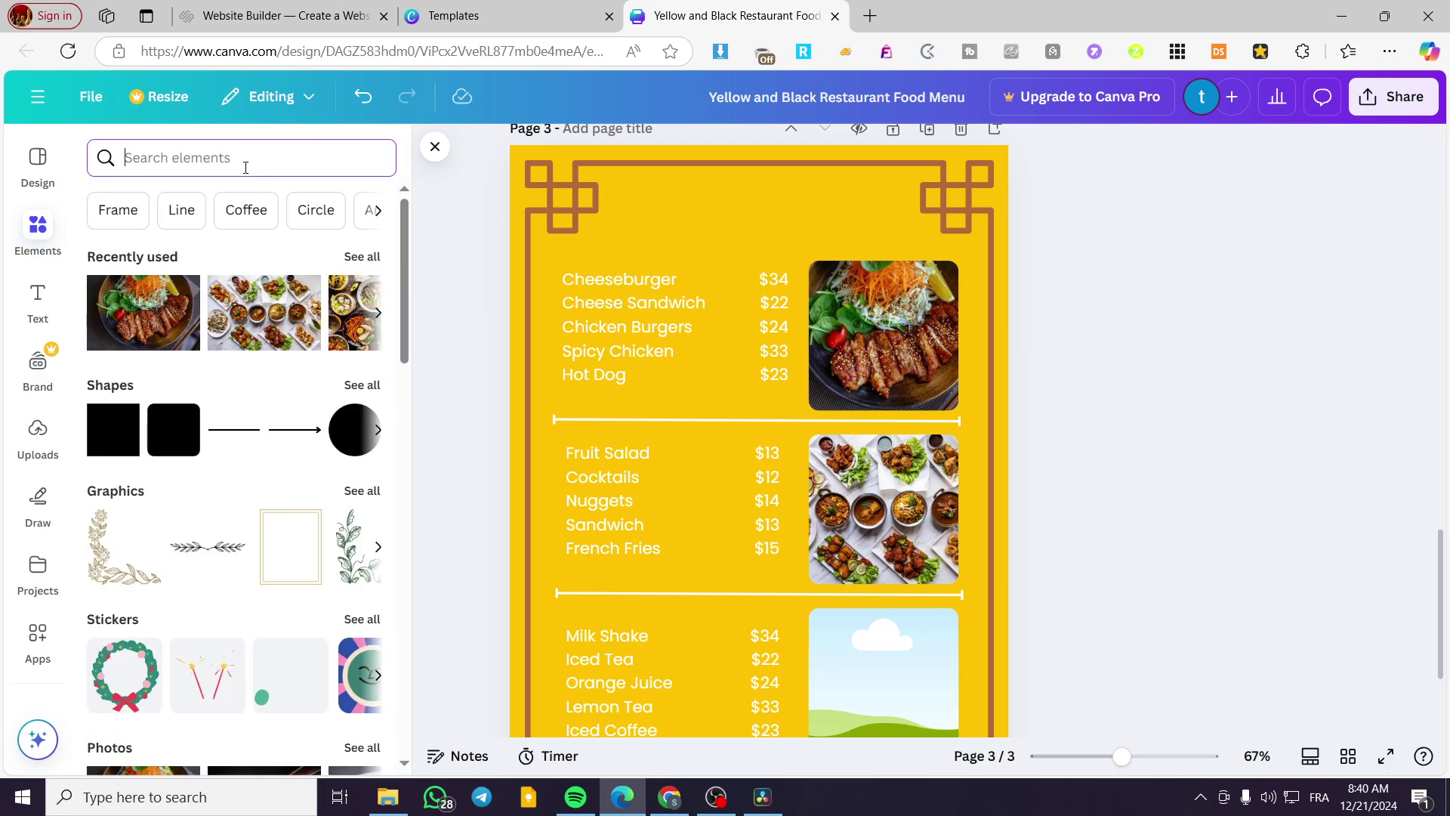
left_click(37, 302)
left_click(37, 231)
left_click(181, 161)
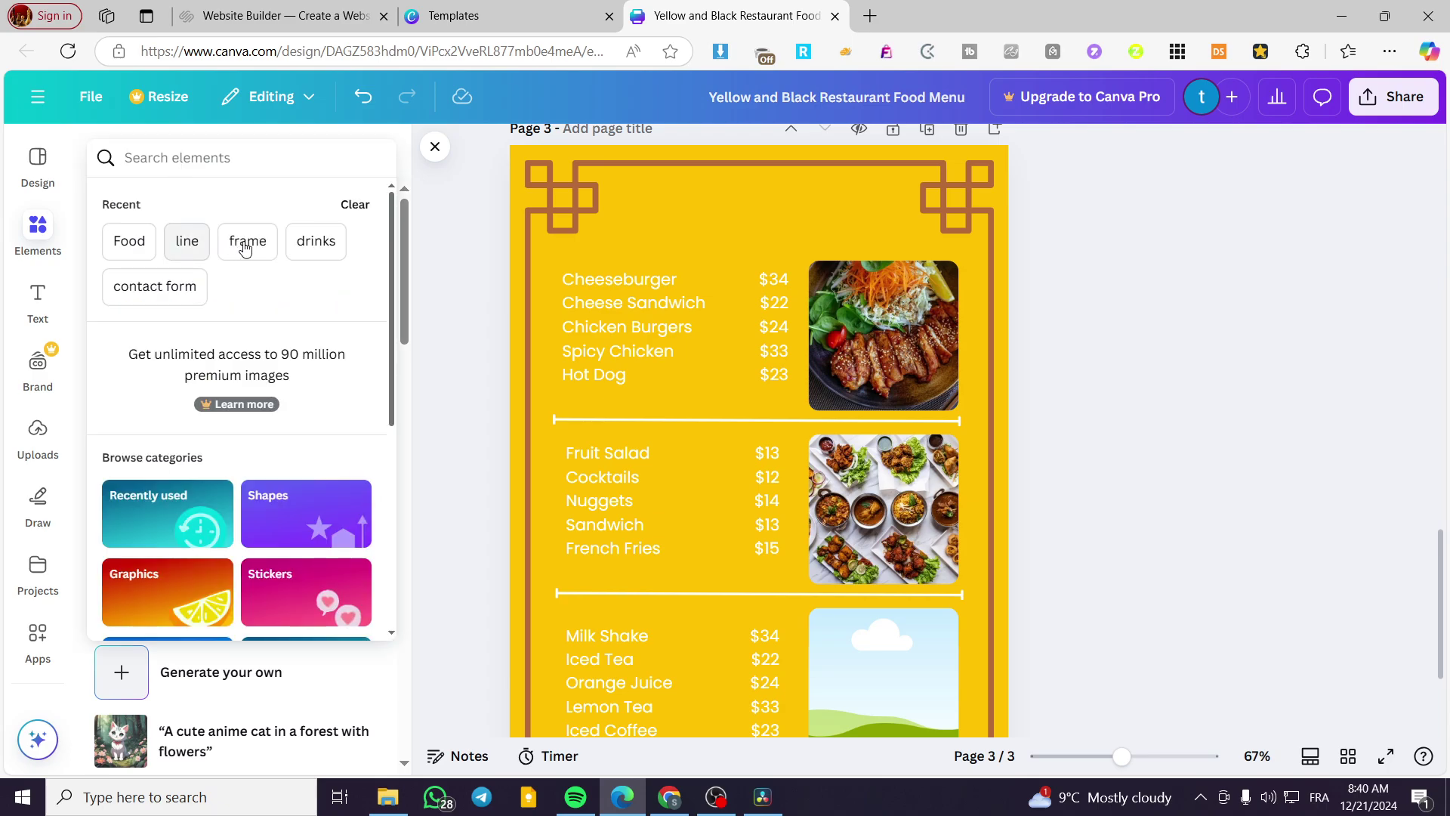
left_click(318, 244)
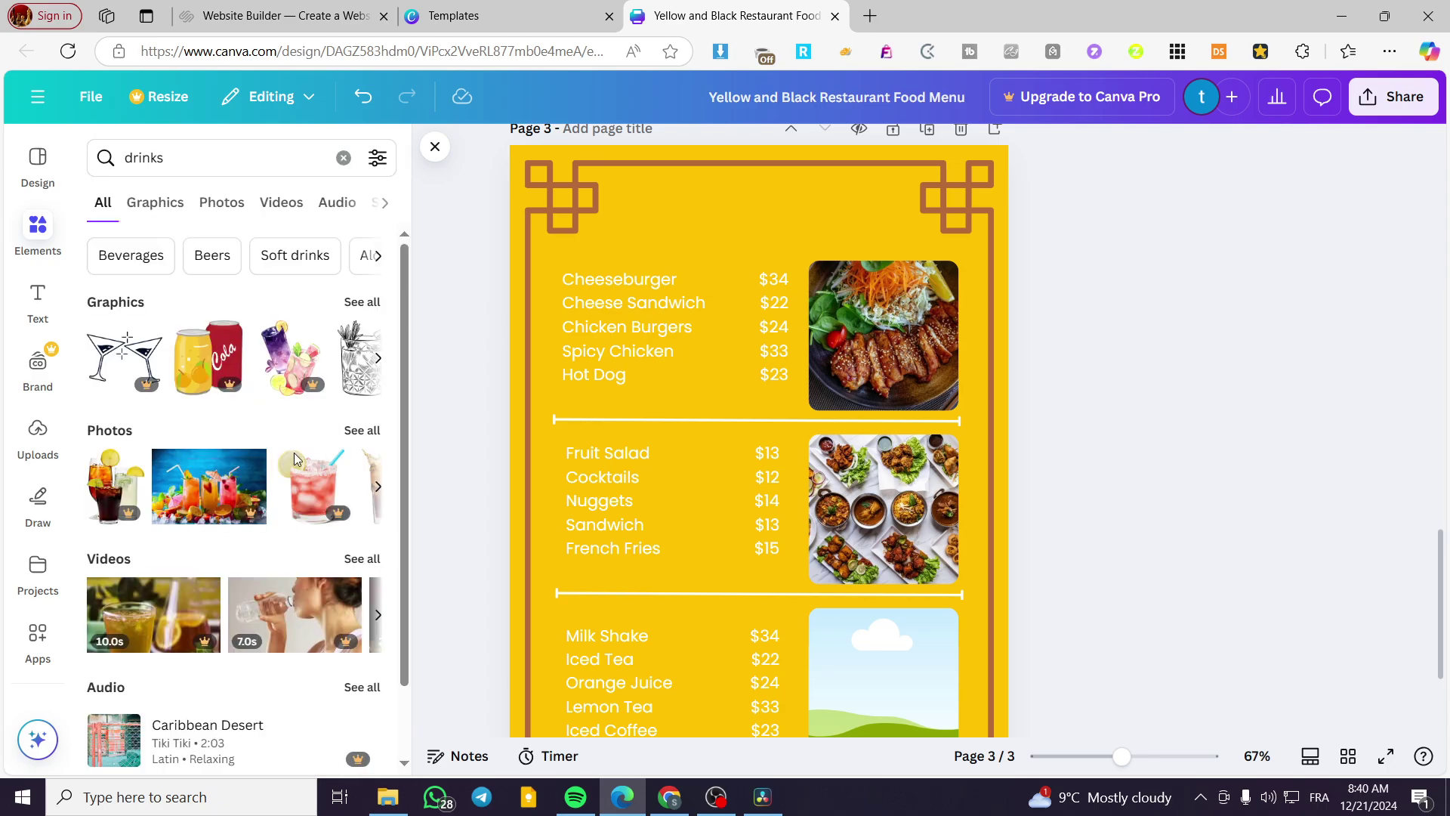
Step: Show only drinks photos and fill page 3's third frame with the photo of three fruit drinks against the sky
left_click(362, 430)
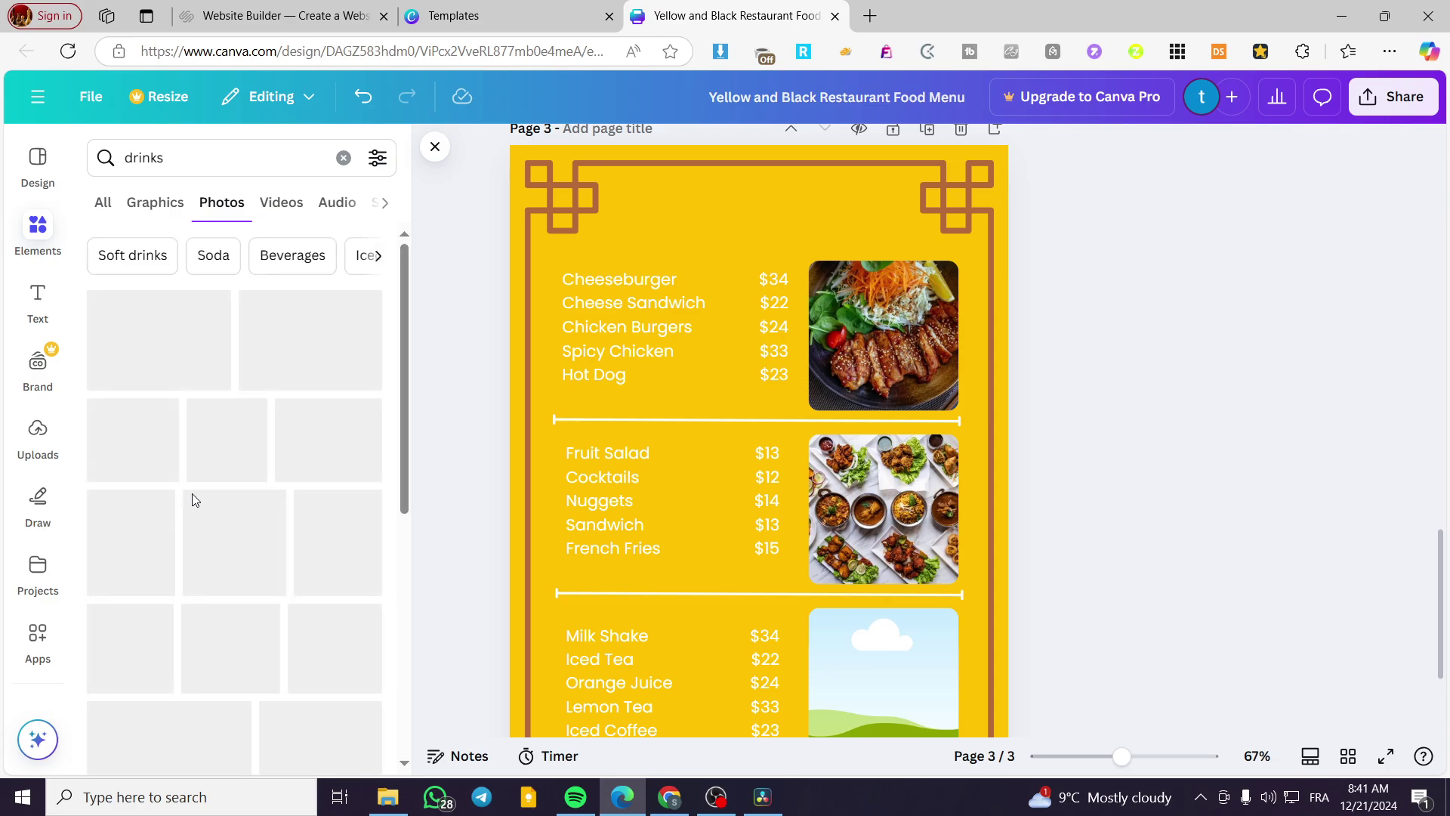
scroll(257, 476, "down", 2)
scroll(257, 475, "down", 1)
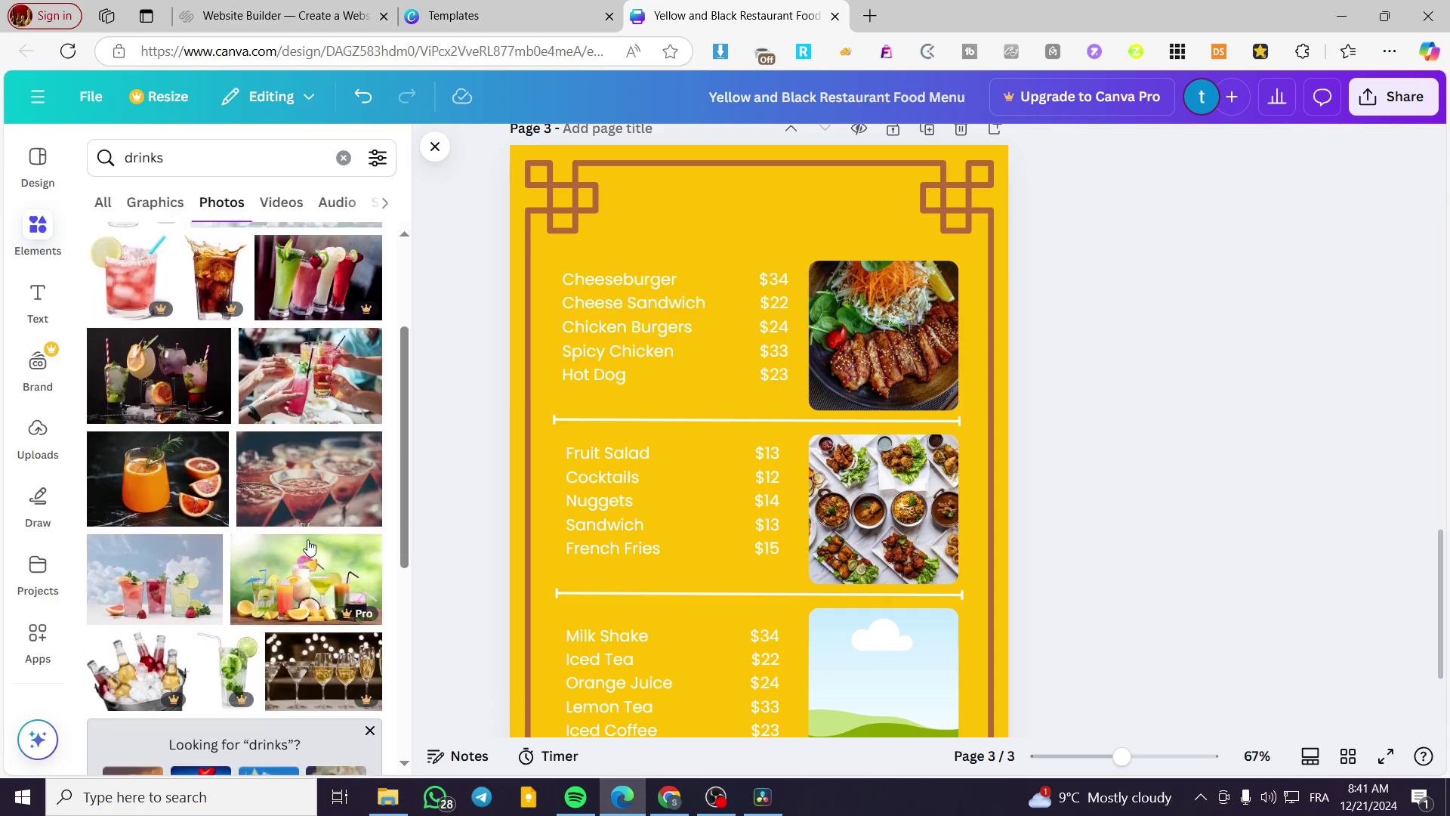
scroll(194, 448, "down", 1)
left_click(194, 448)
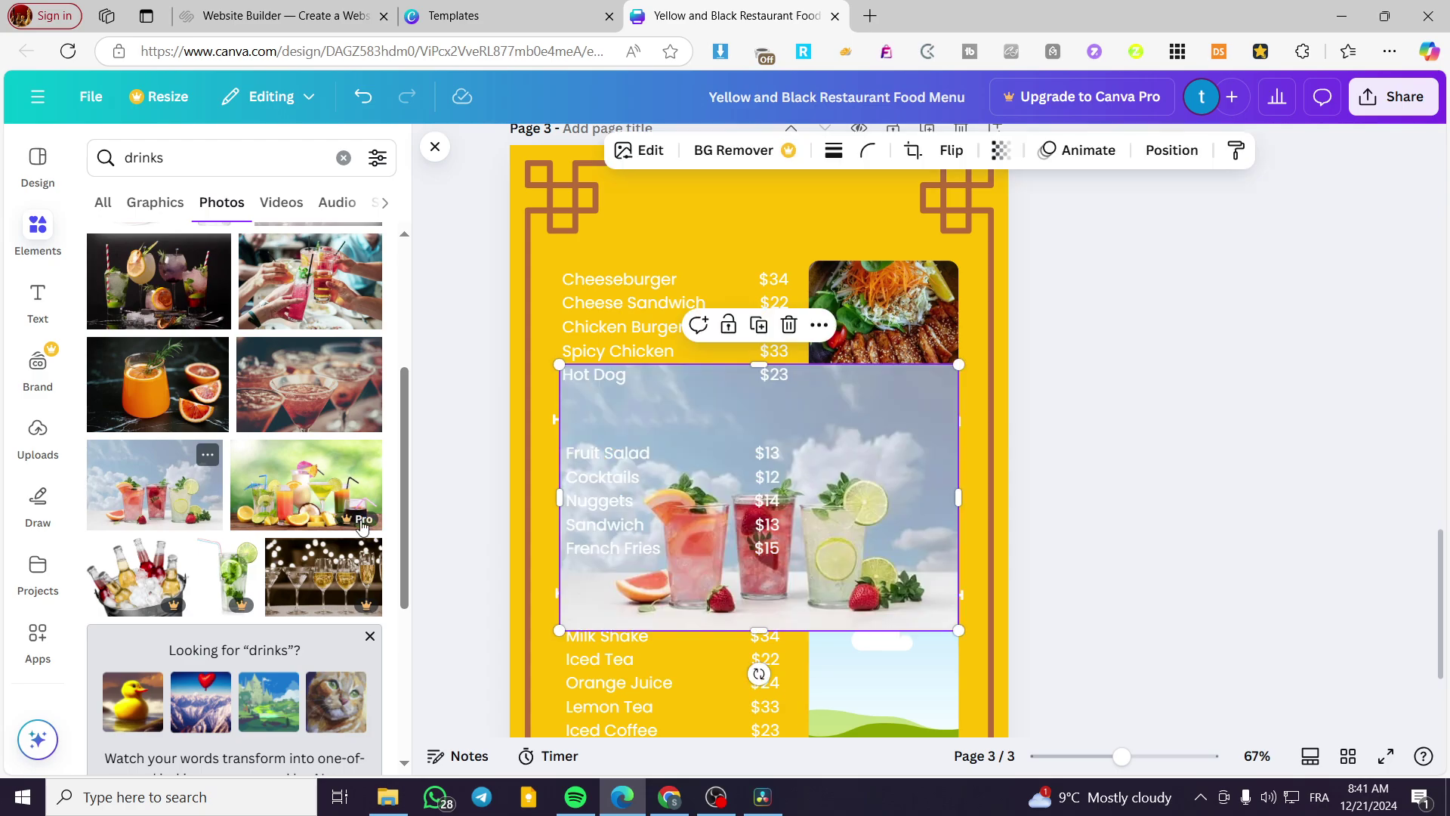
left_click_drag(829, 535, 920, 654)
Step: Copy the FOOD MENU title and restaurant name from page 2 to page 3, centred between the upper corner ornaments
scroll(1088, 596, "up", 10)
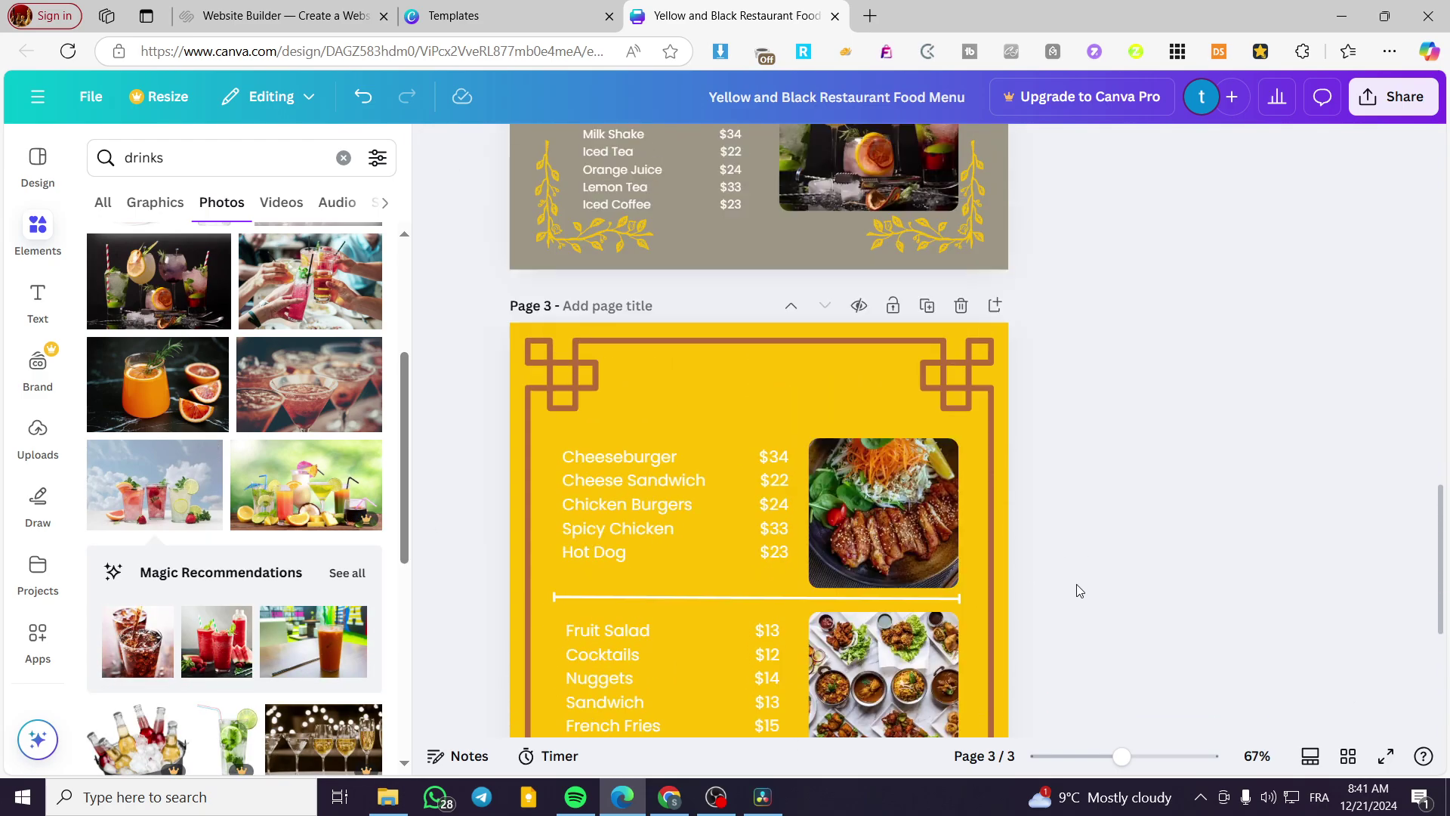
scroll(680, 446, "up", 3)
left_click(763, 528)
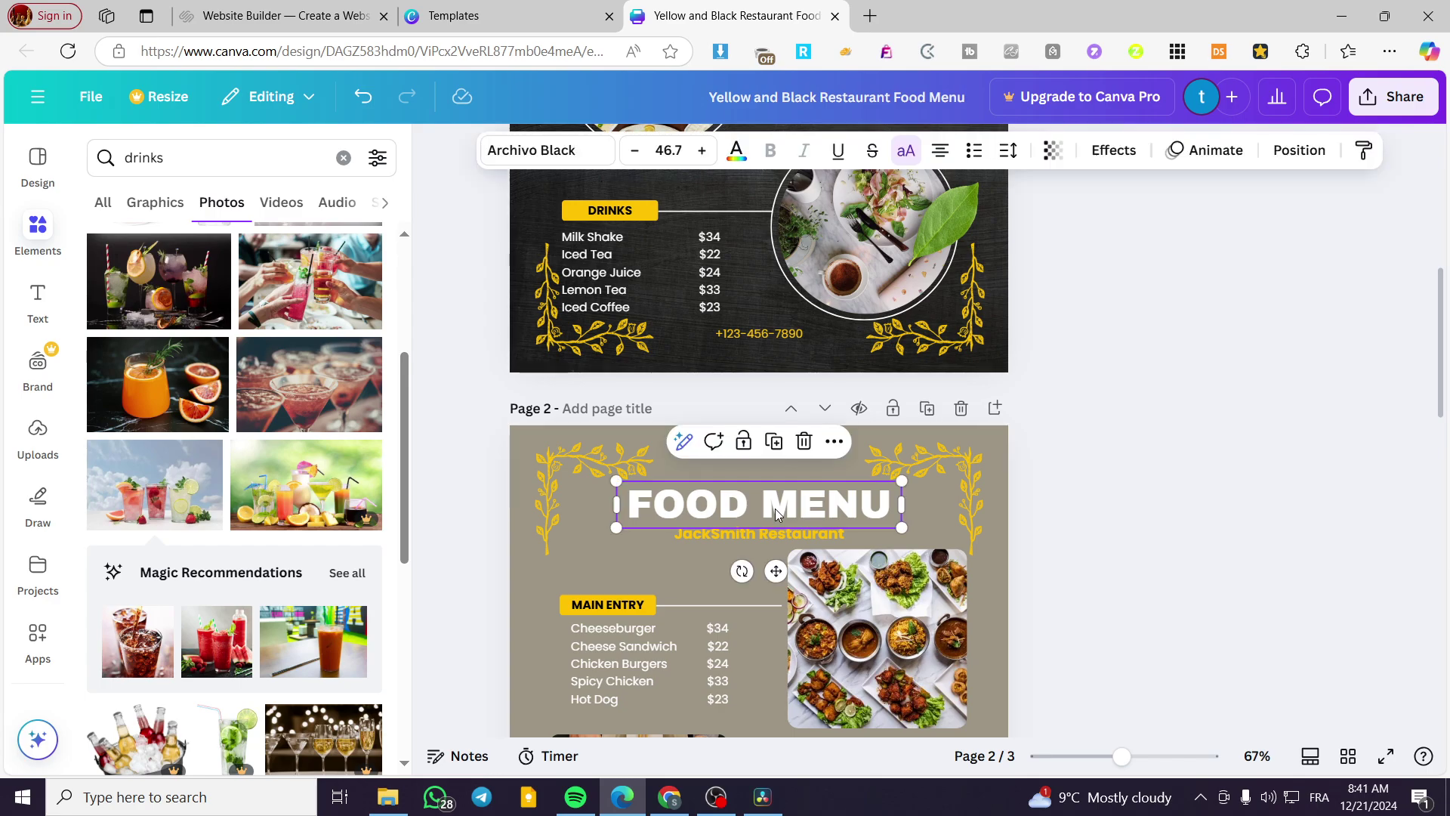
scroll(747, 514, "down", 10)
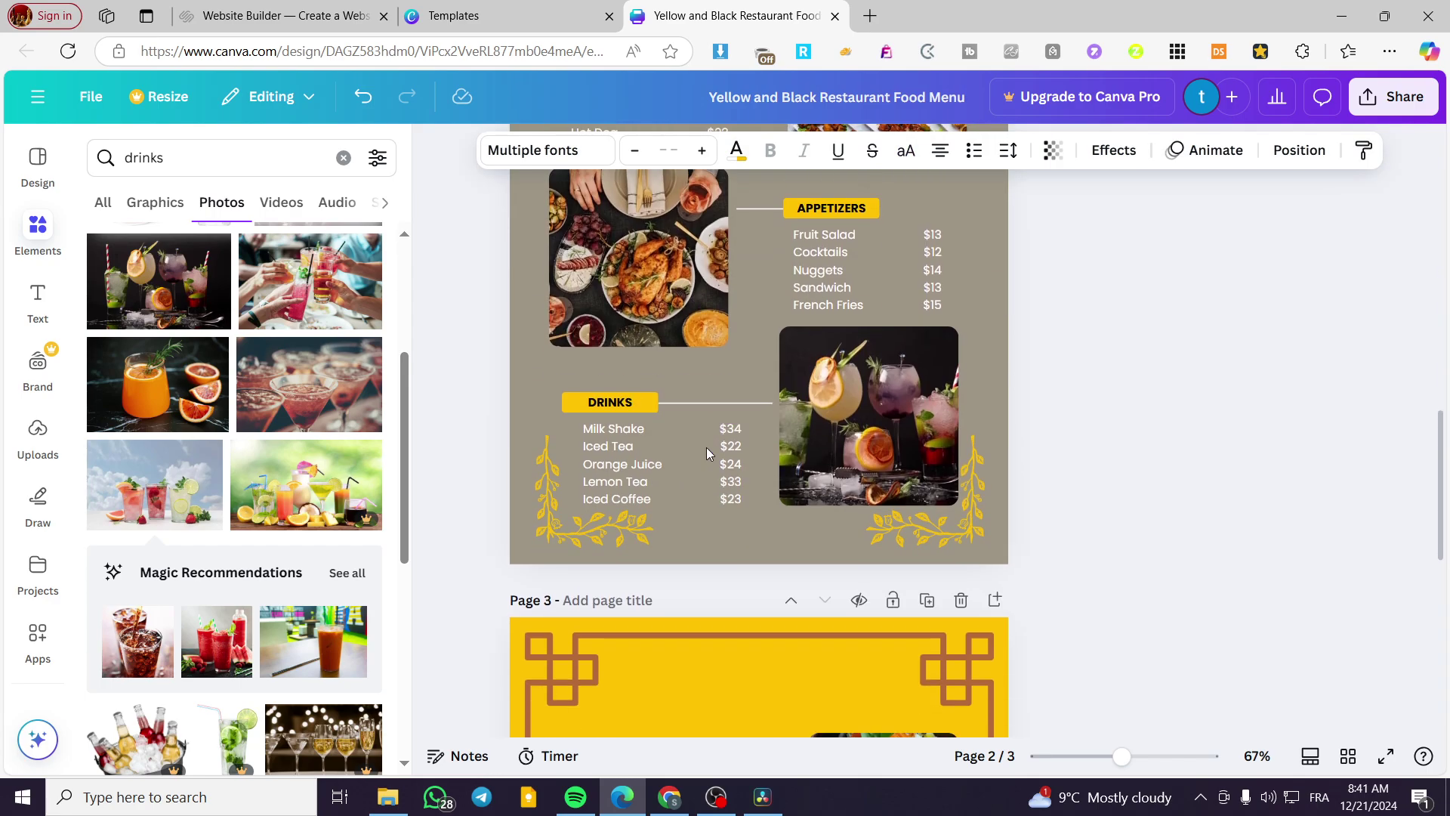
left_click(735, 493)
type("FOOD MENU")
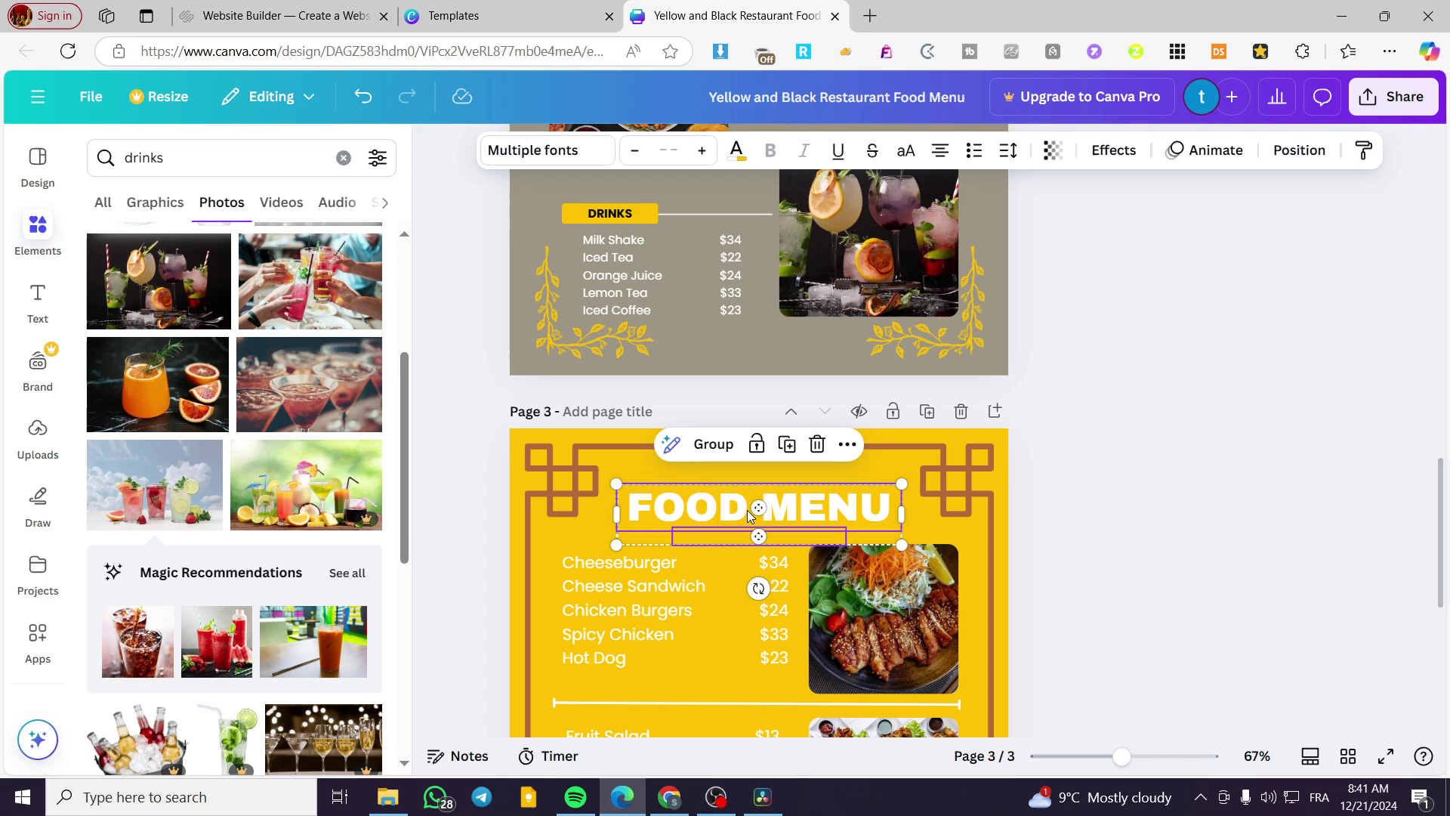
left_click_drag(786, 508, 786, 485)
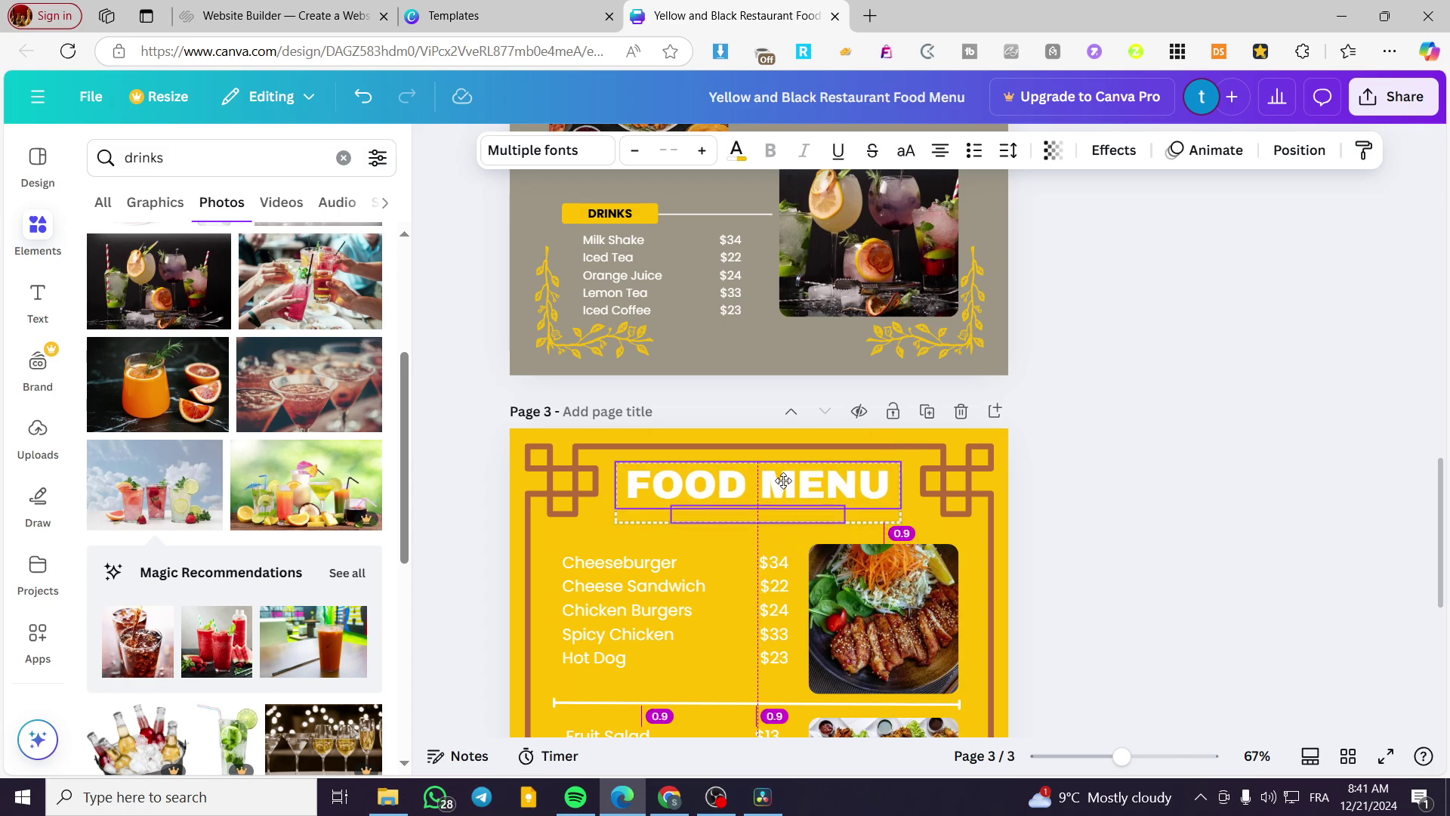
left_click(1068, 536)
Step: Colour the restaurant name under page 3's title with the orange-brown from the grilled meat photo's palette
left_click(776, 512)
left_click(775, 514)
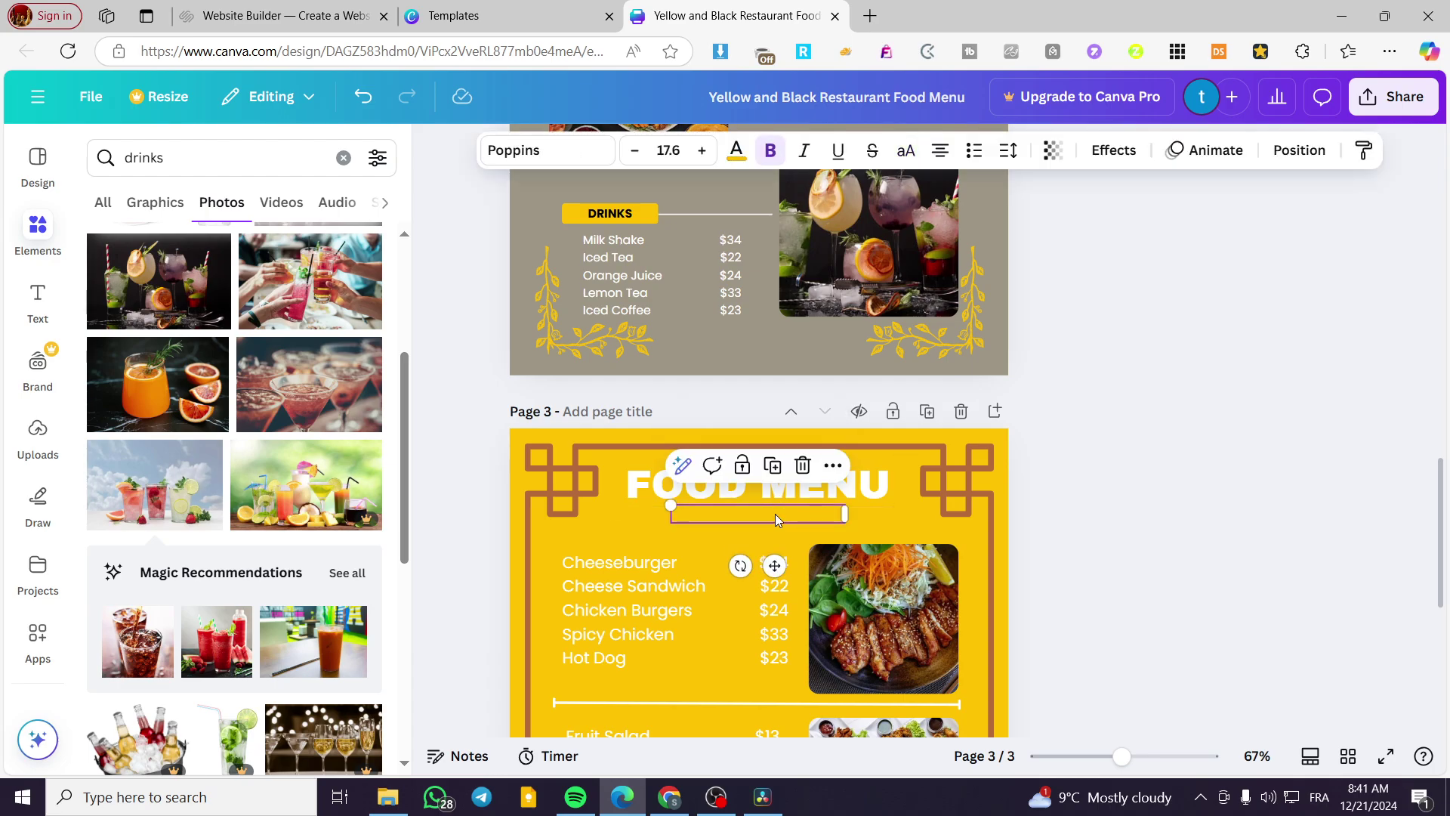
left_click(737, 150)
left_click(260, 511)
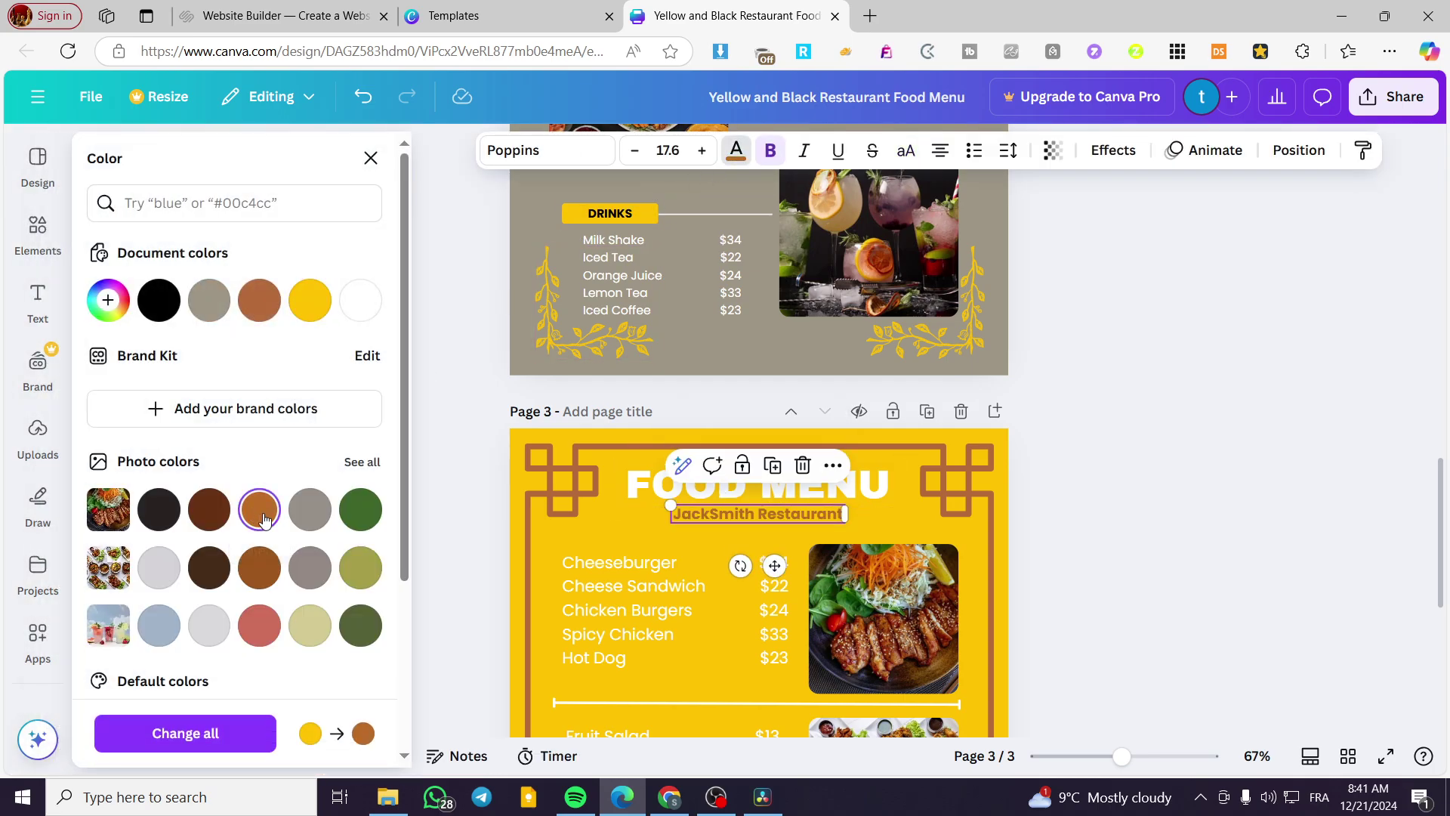
key("Escape")
left_click(1095, 581)
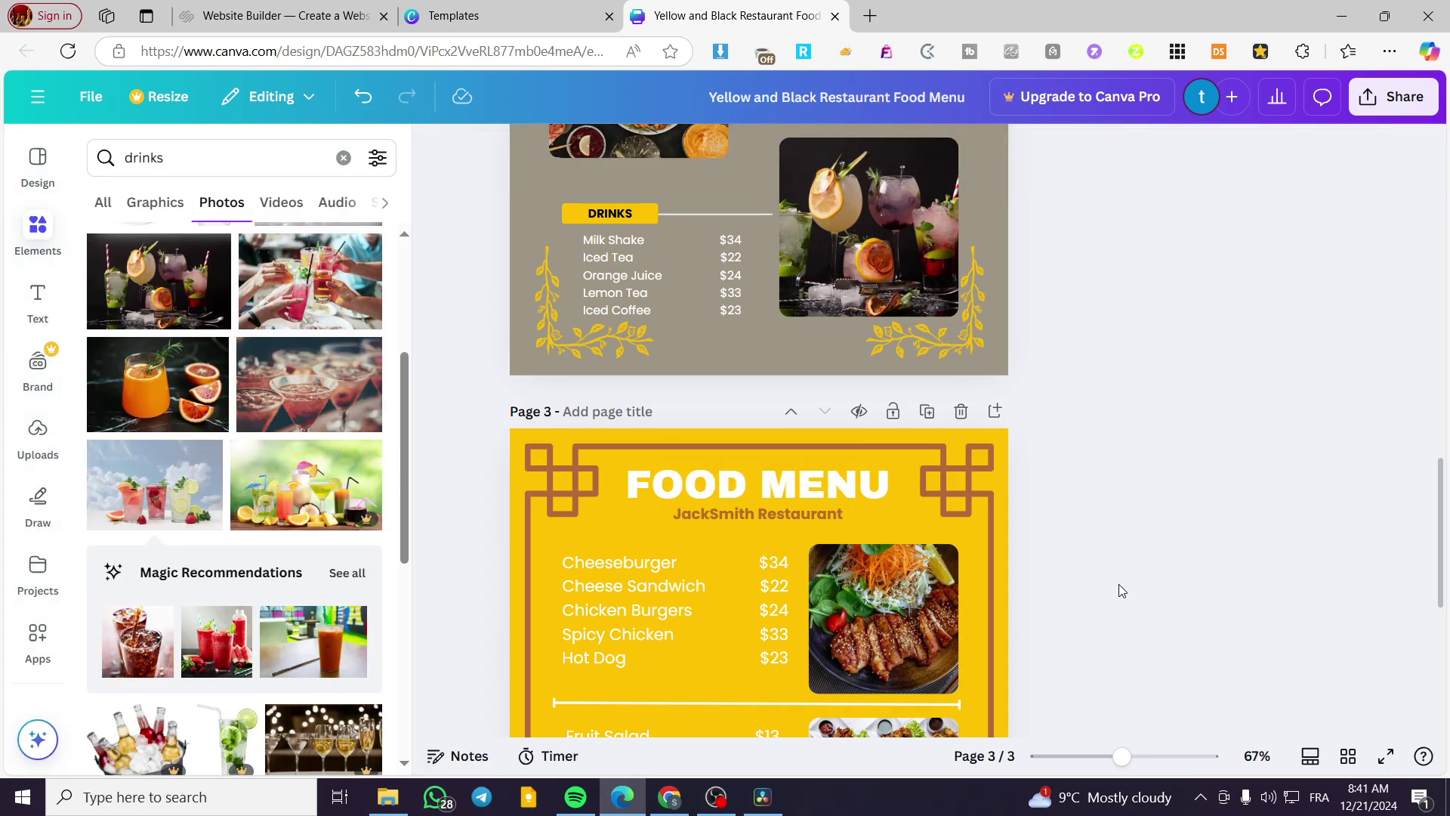
Step: Copy page 2's MAIN ENTRY heading with its yellow box and white line to page 3, directly above the first food list
scroll(1114, 583, "down", 6)
scroll(1145, 496, "up", 8)
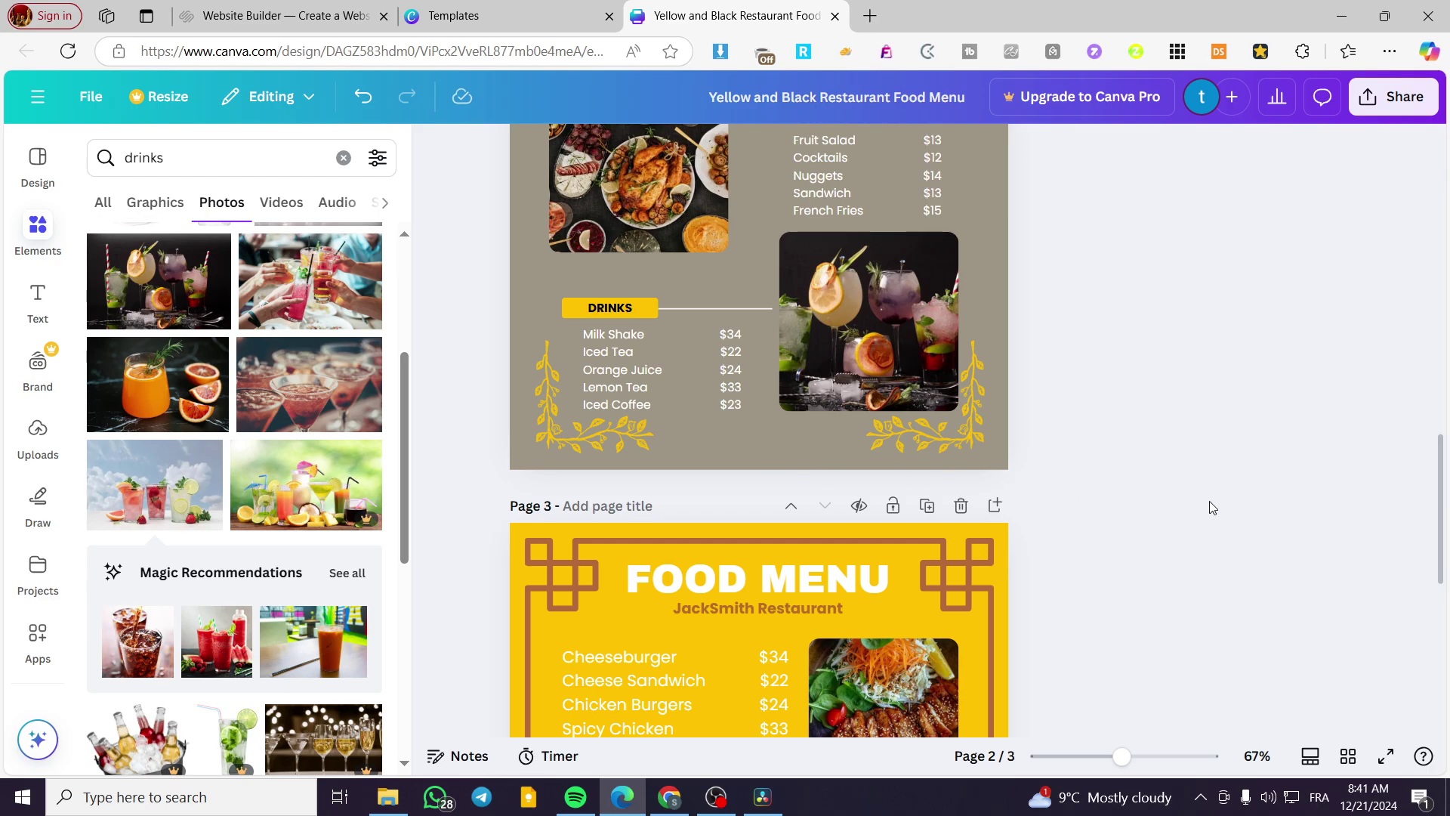
scroll(1148, 560, "up", 1)
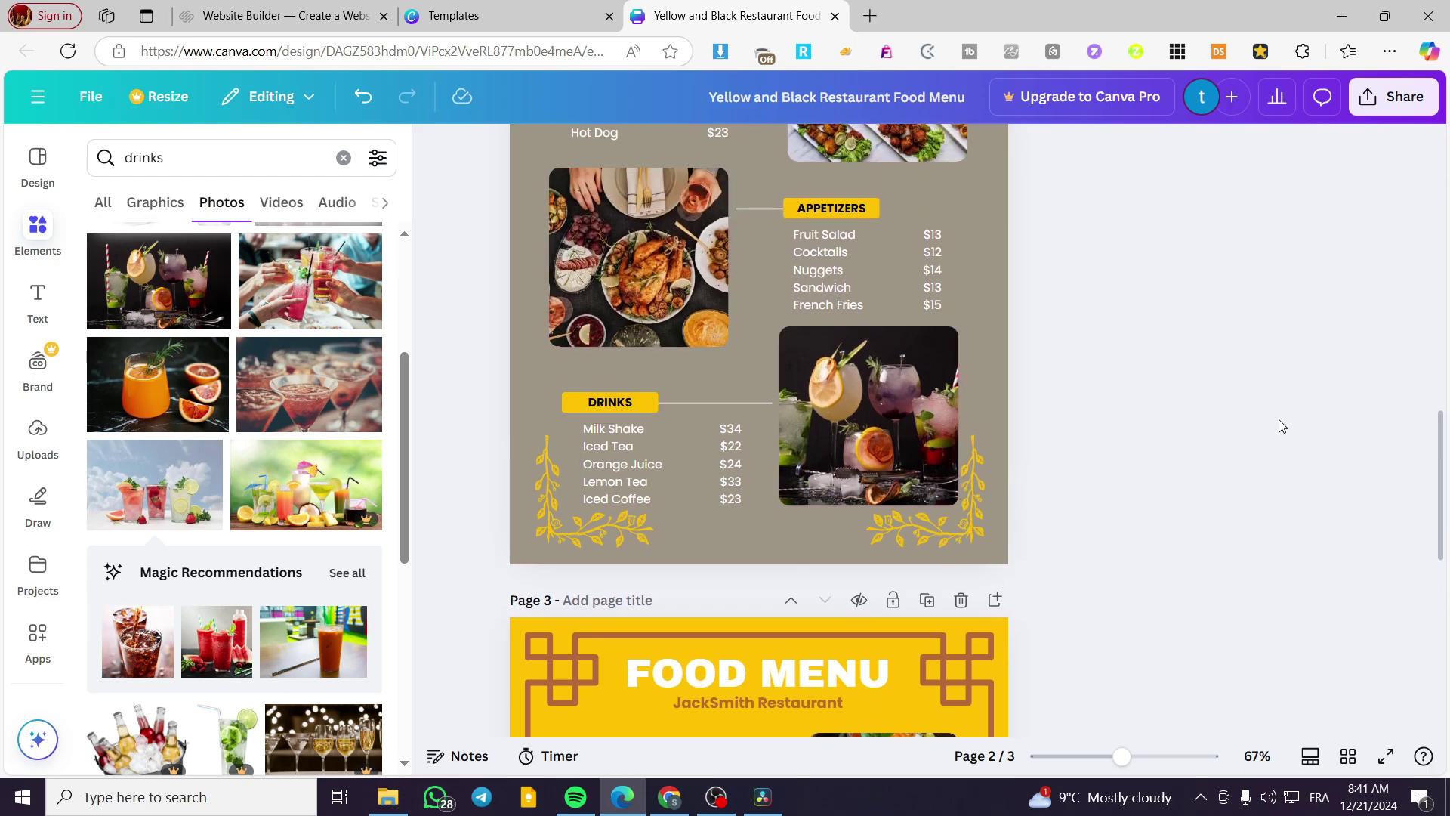
scroll(1269, 478, "down", 3)
scroll(863, 410, "up", 5)
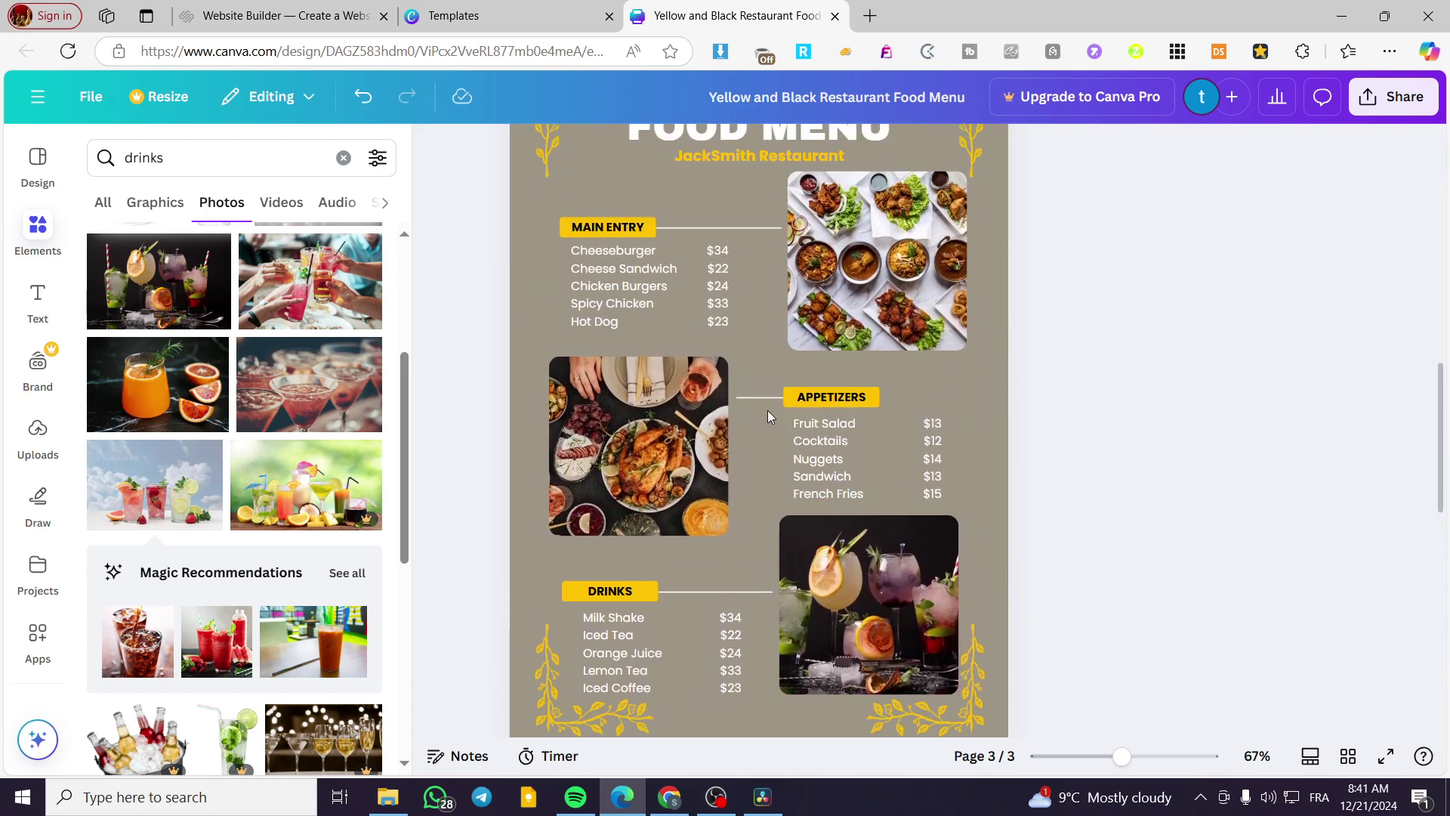
left_click(615, 230)
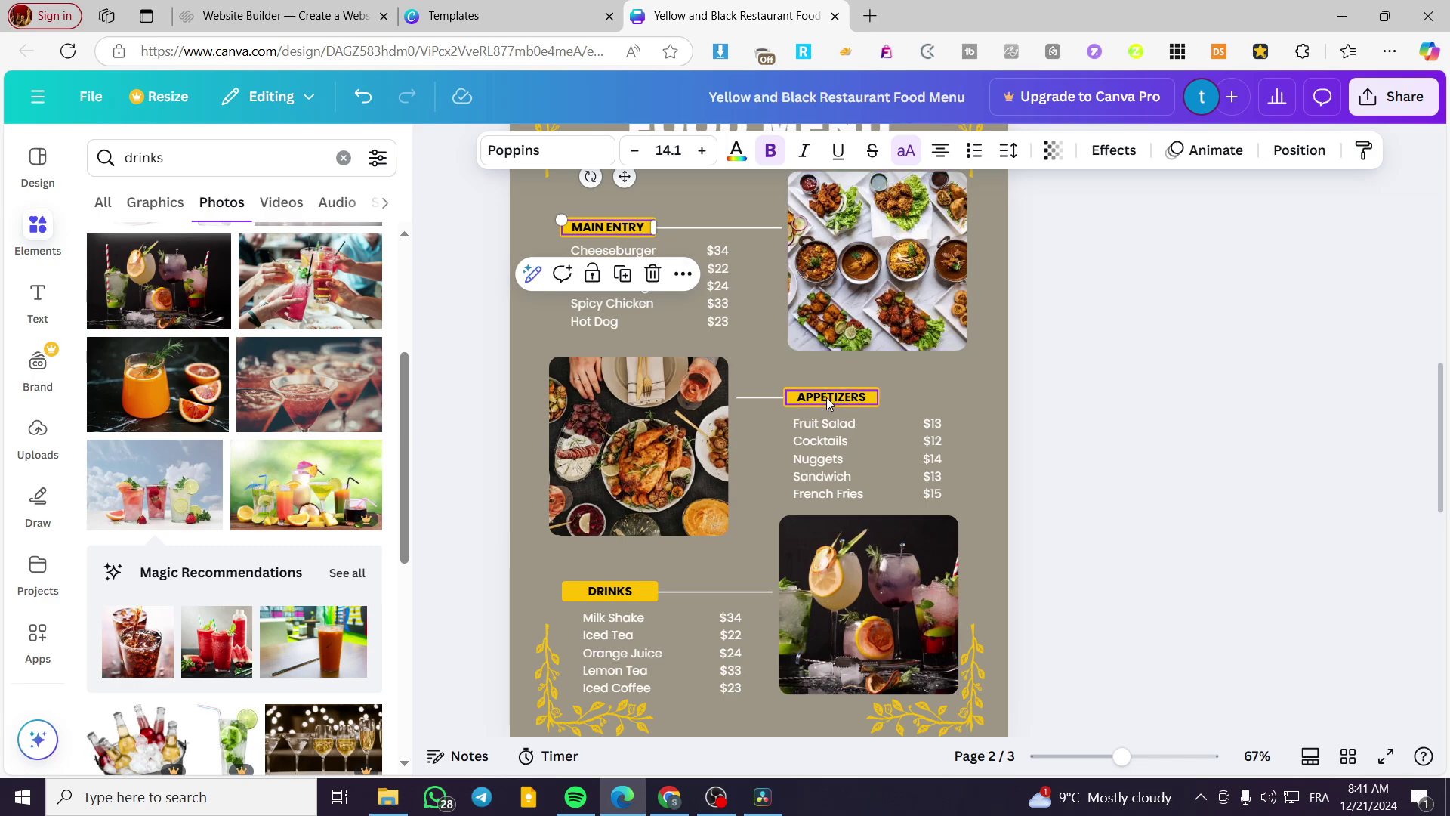
left_click(644, 226)
left_click(646, 222)
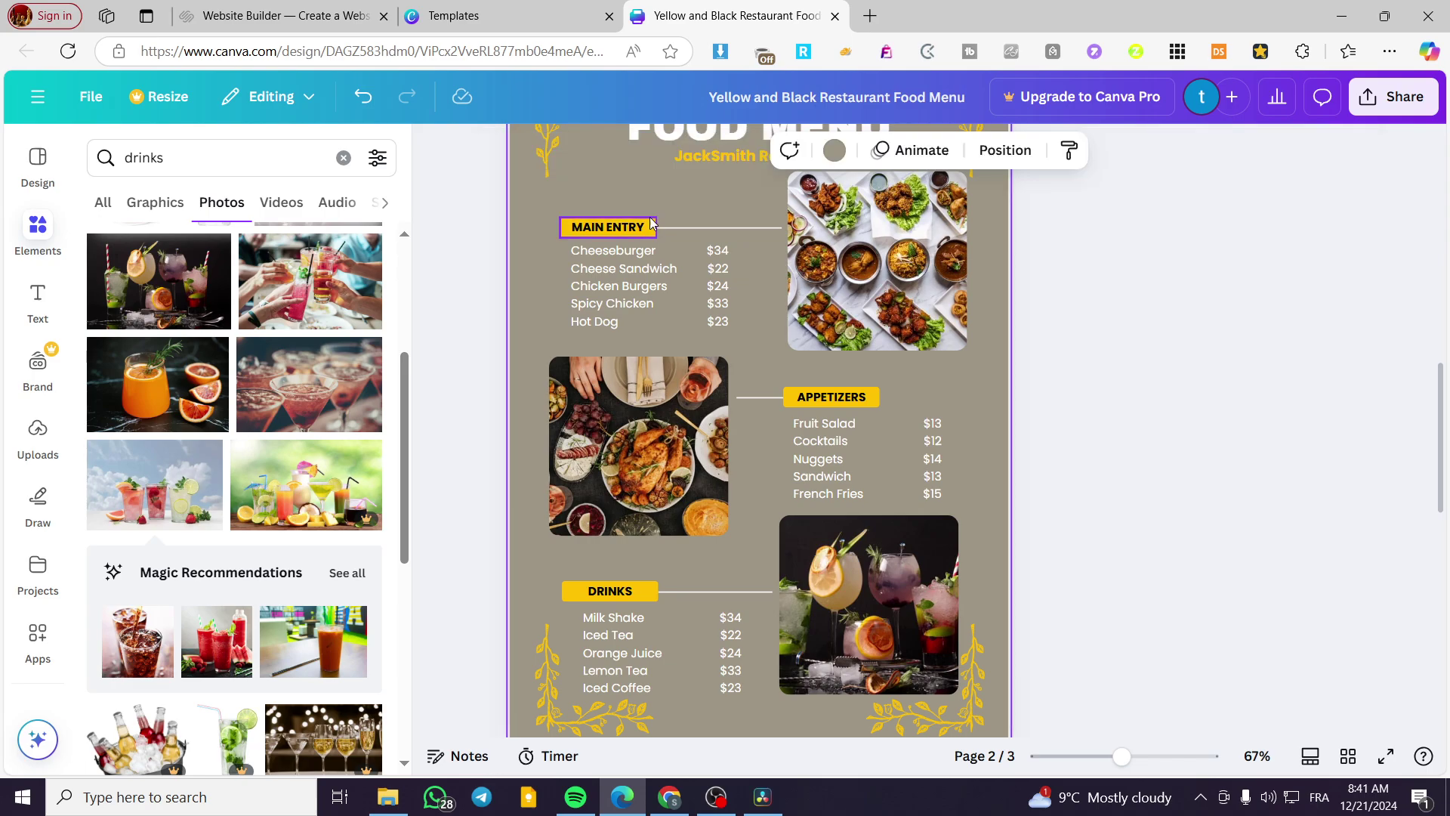
left_click(642, 237)
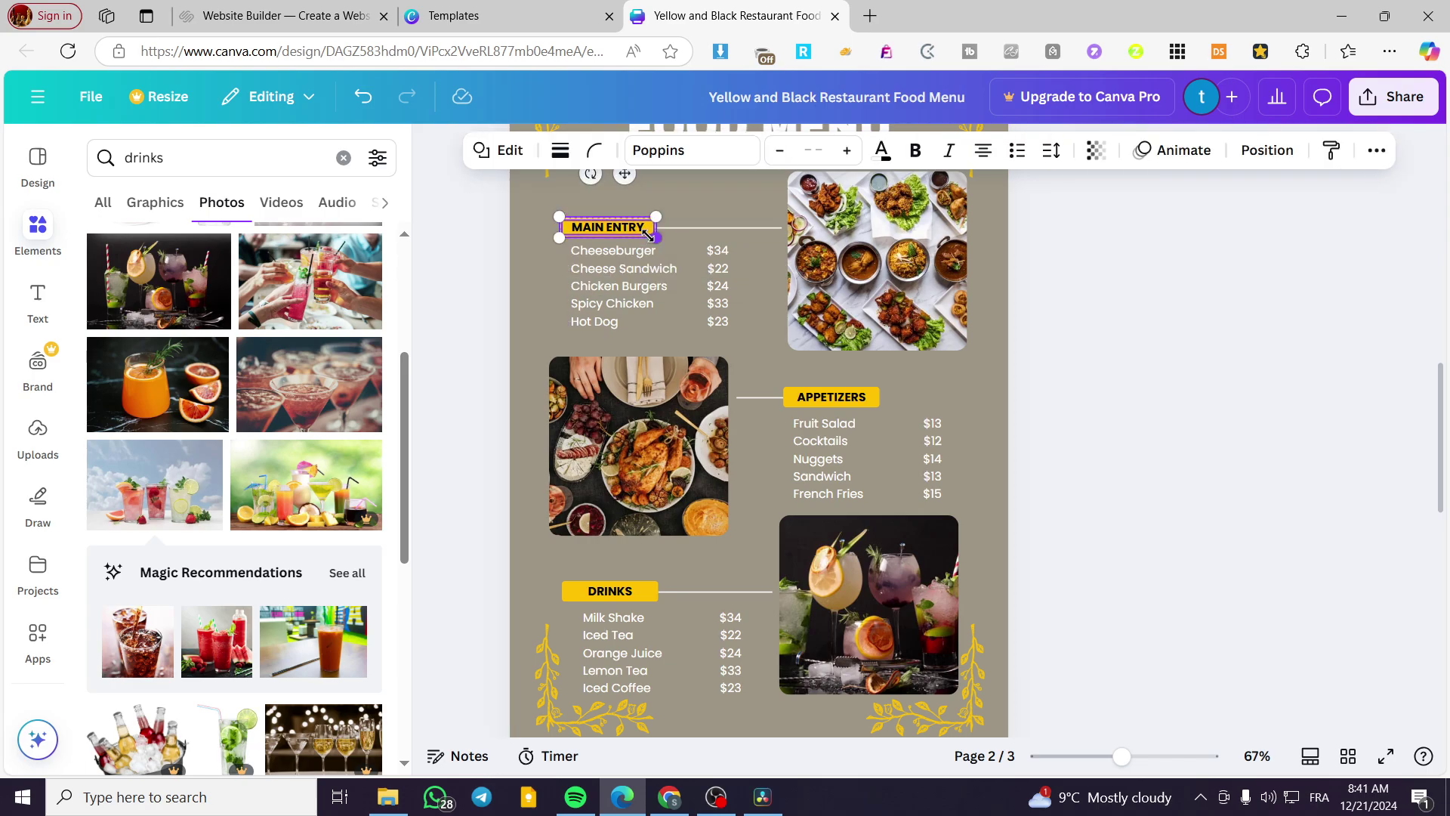
left_click(701, 229, "shift")
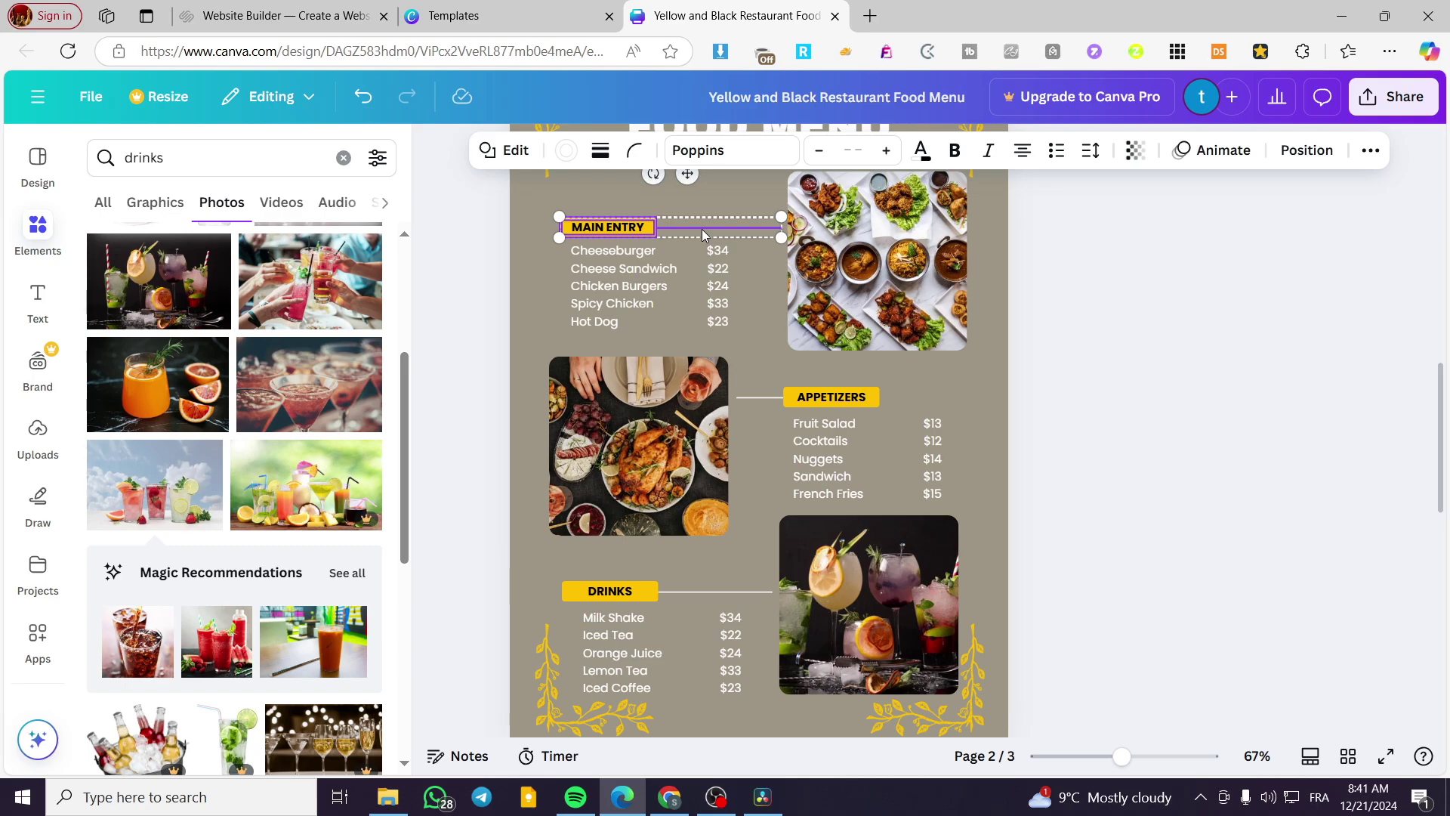
scroll(1210, 355, "down", 7)
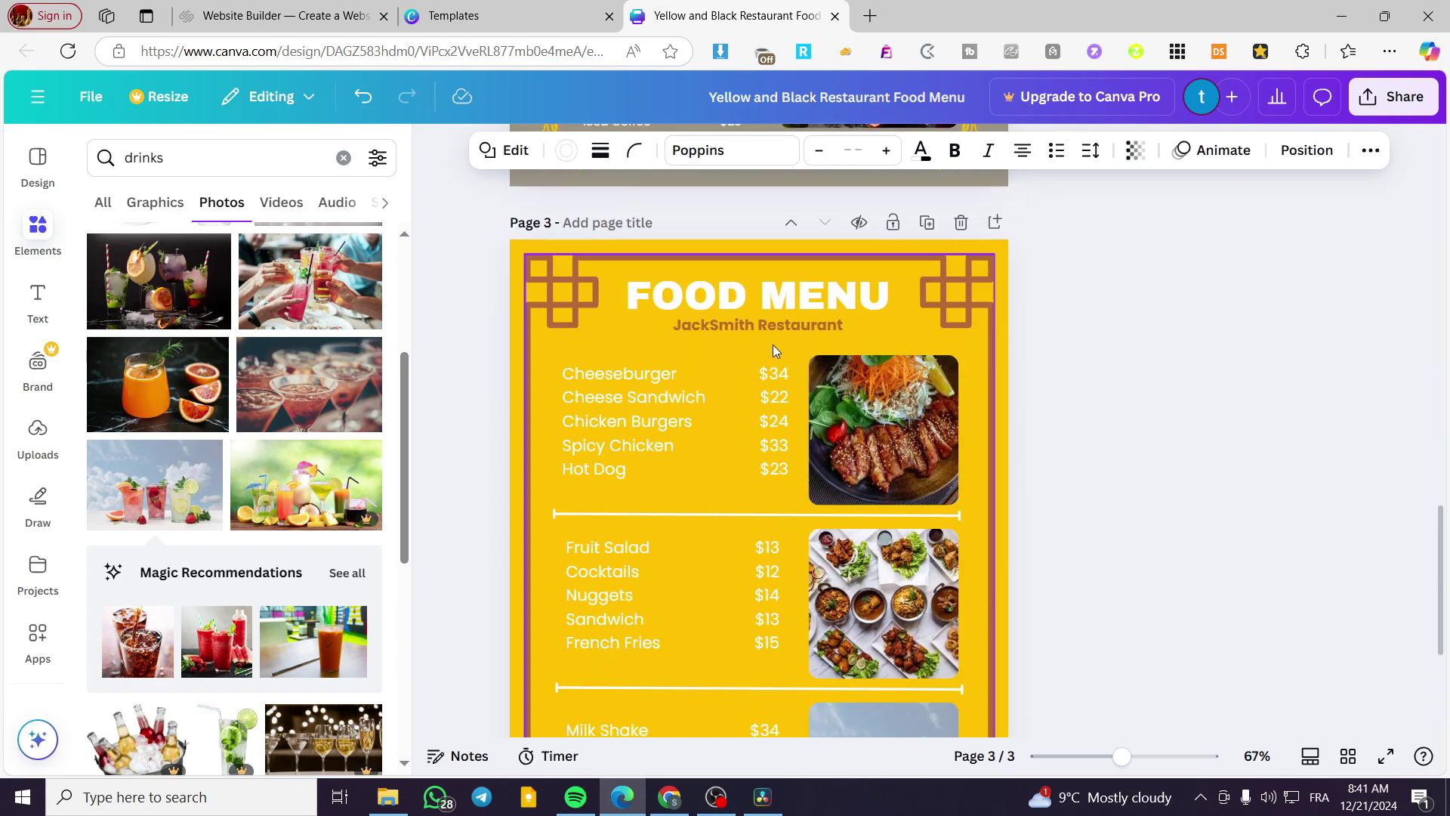
key("ctrl+v")
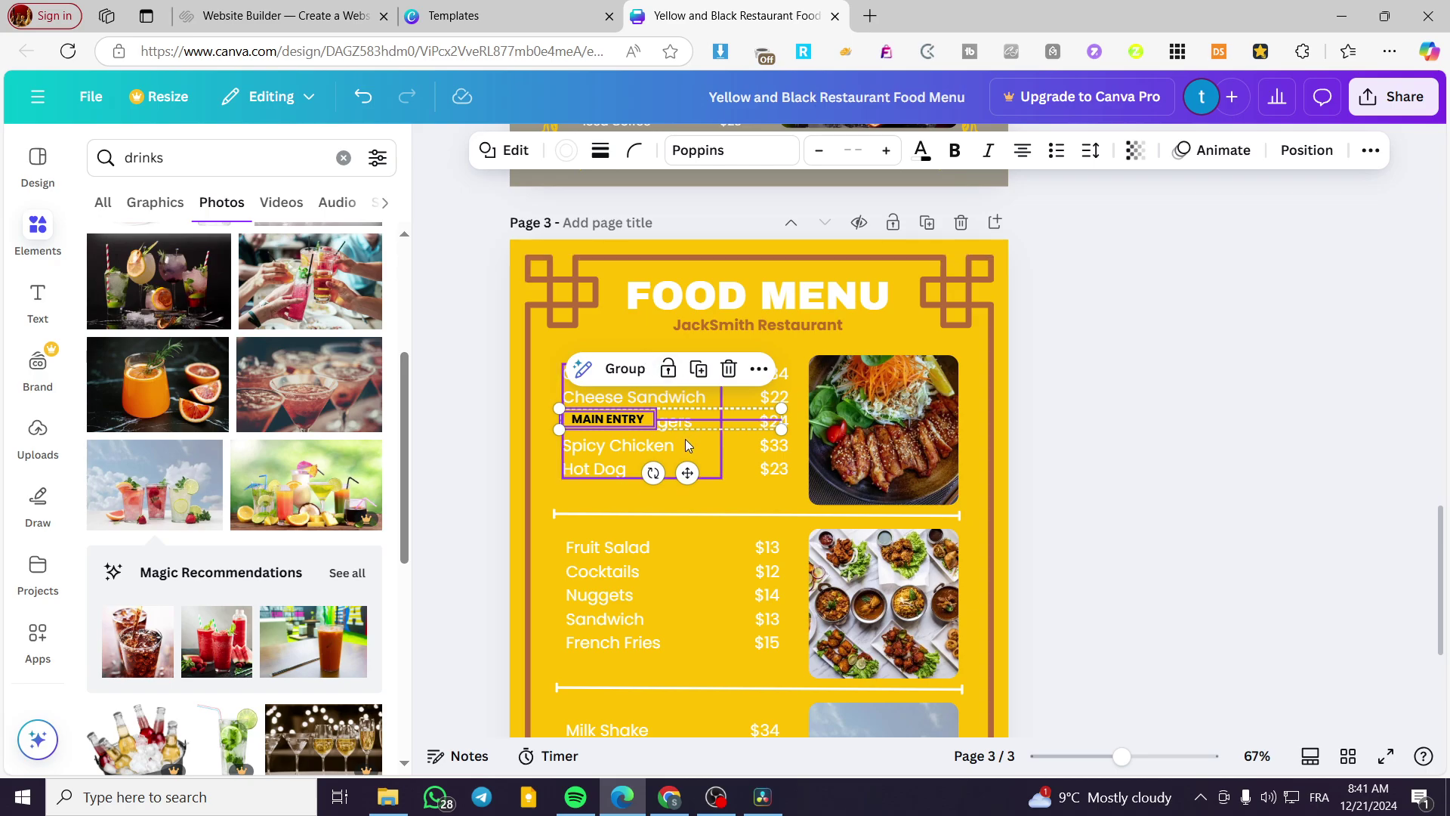
left_click_drag(690, 472, 697, 404)
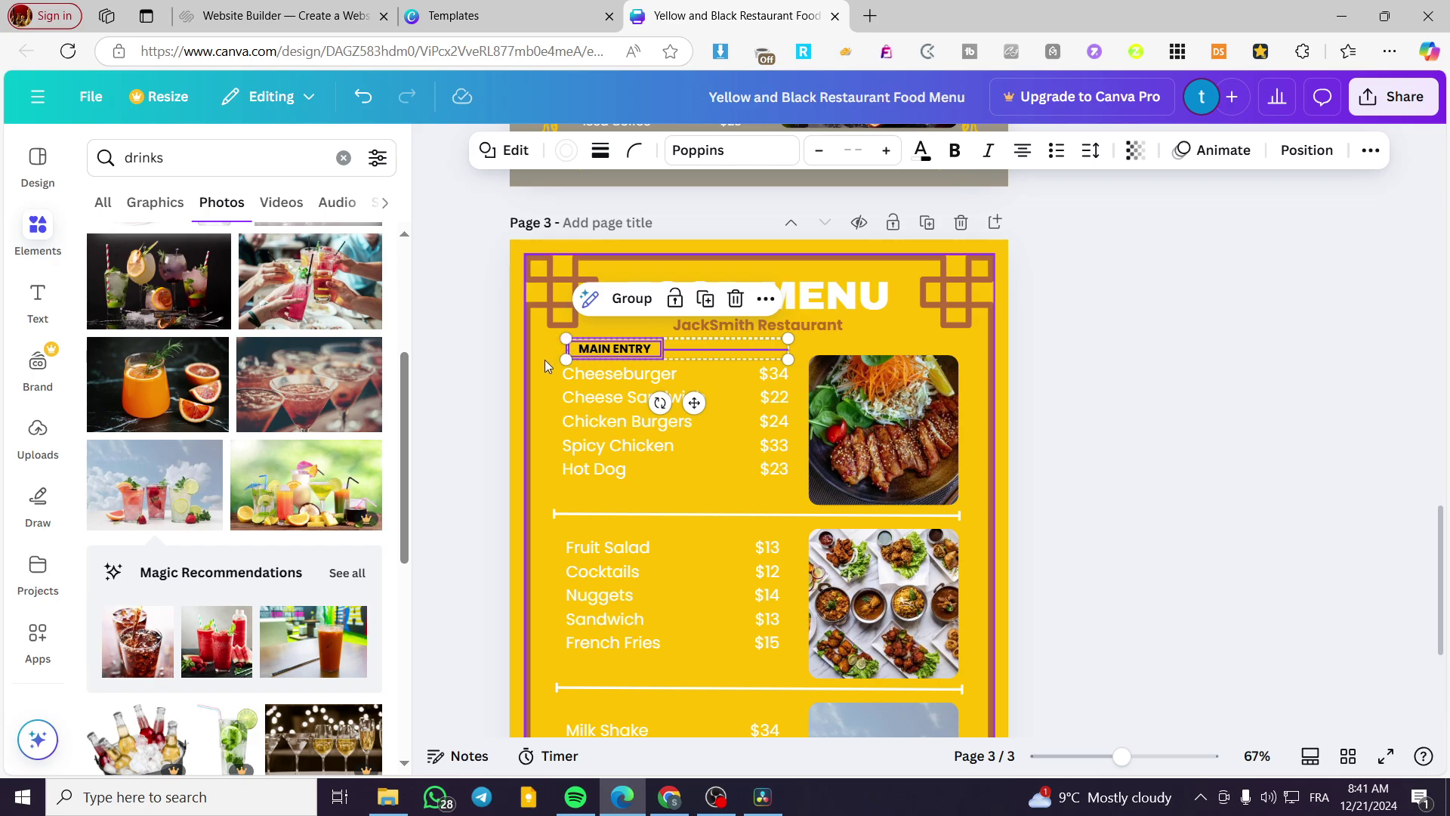
left_click(476, 358)
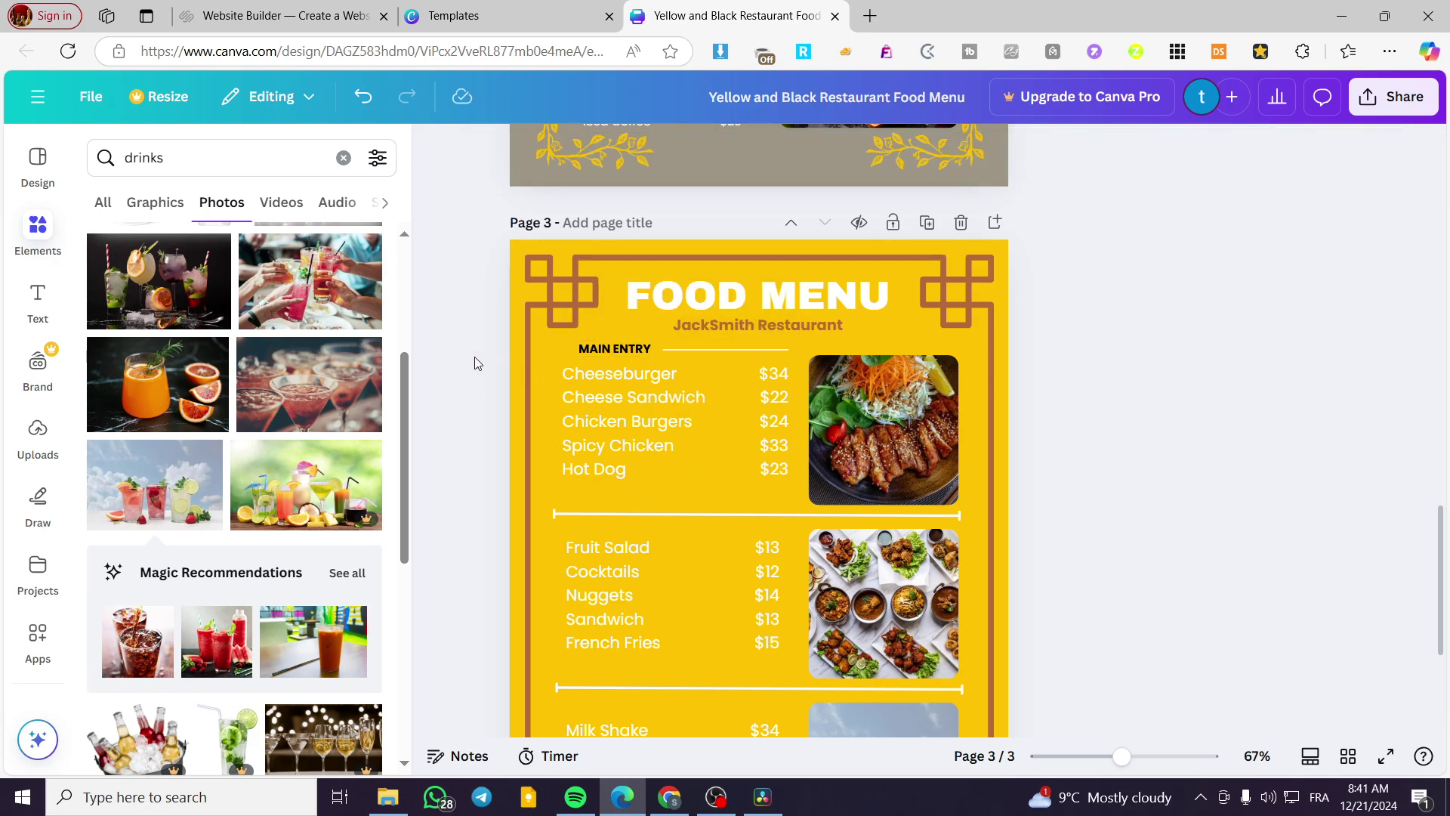
left_click(645, 351)
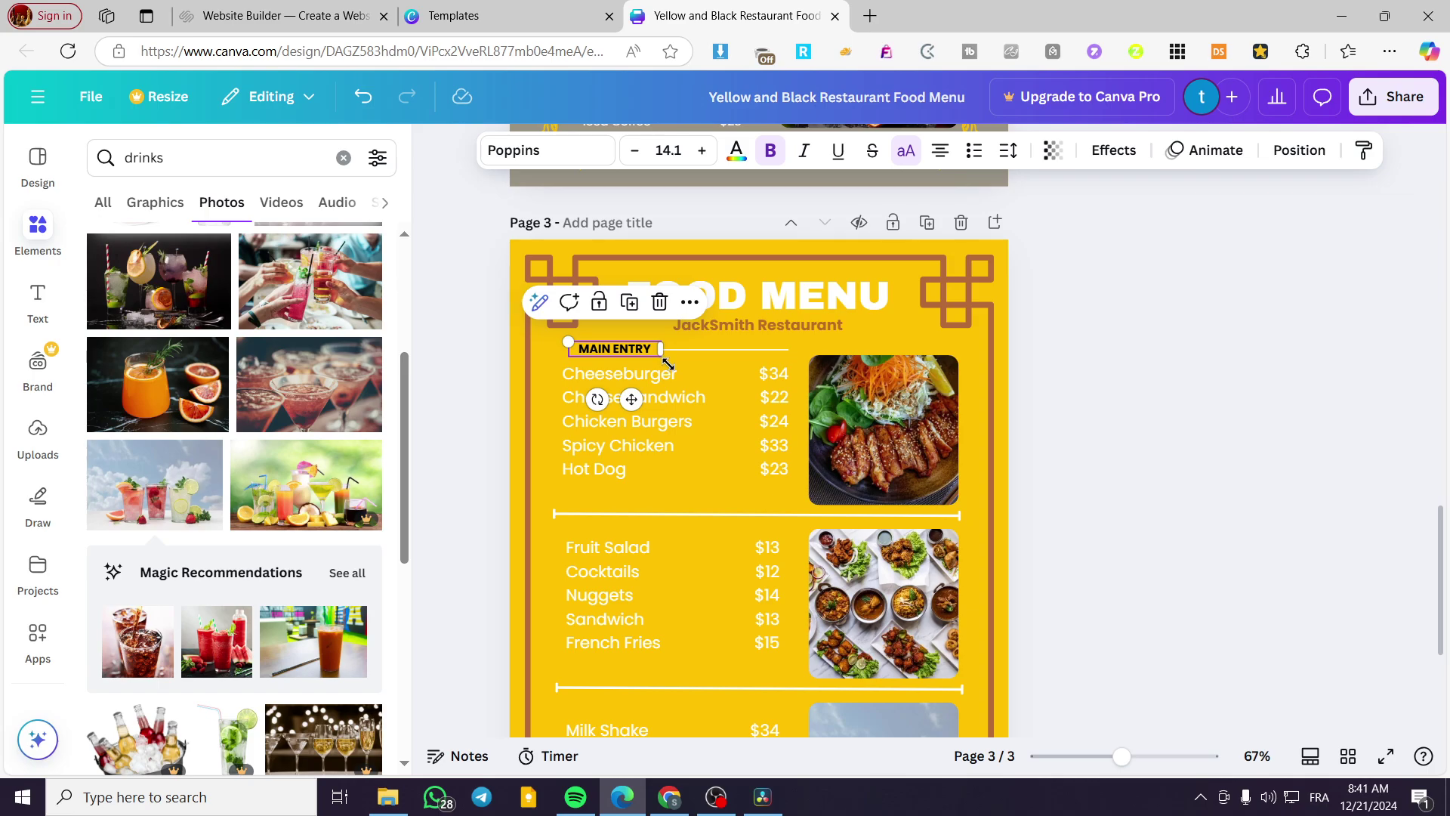
left_click(722, 351)
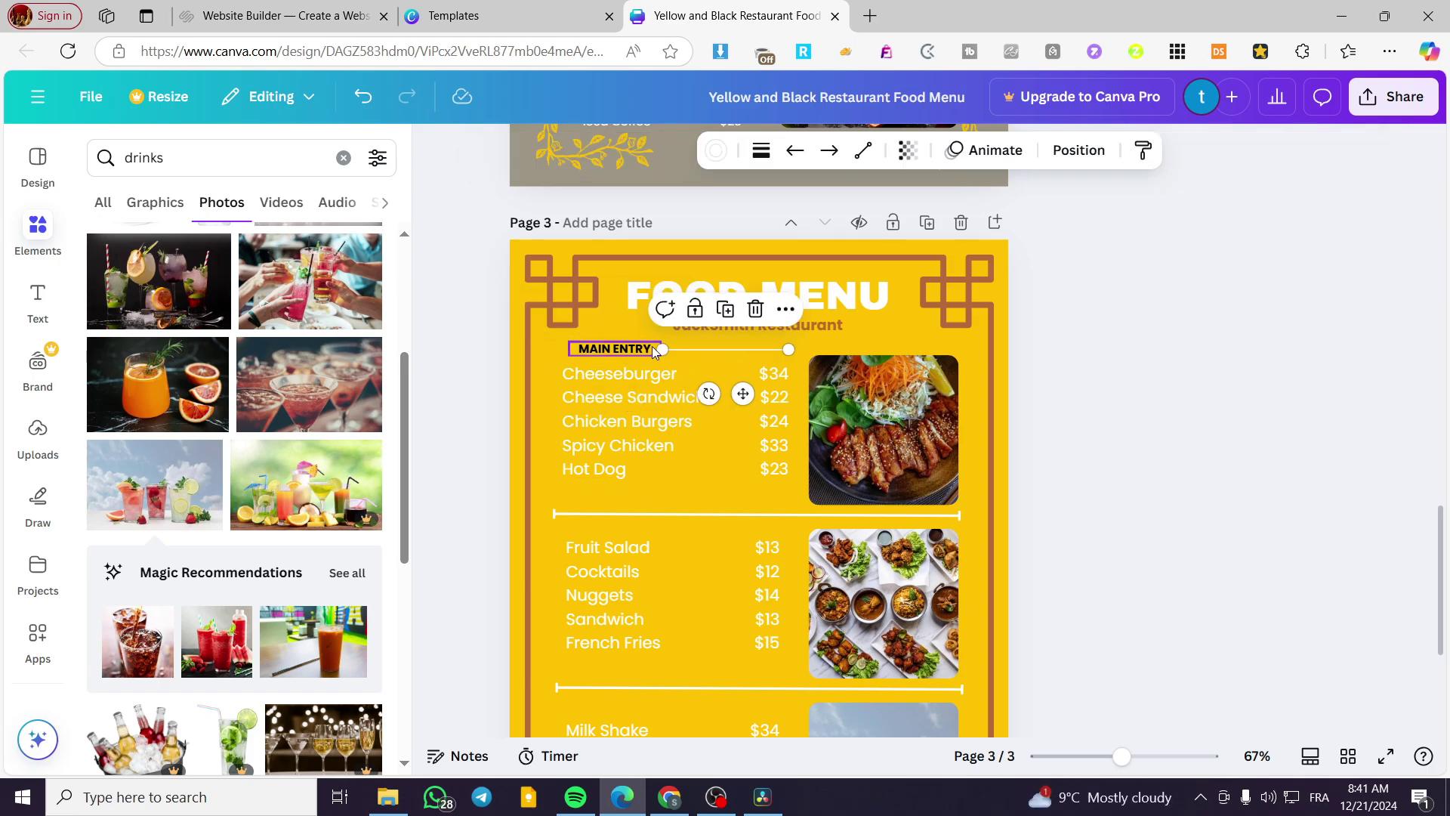
left_click(654, 350)
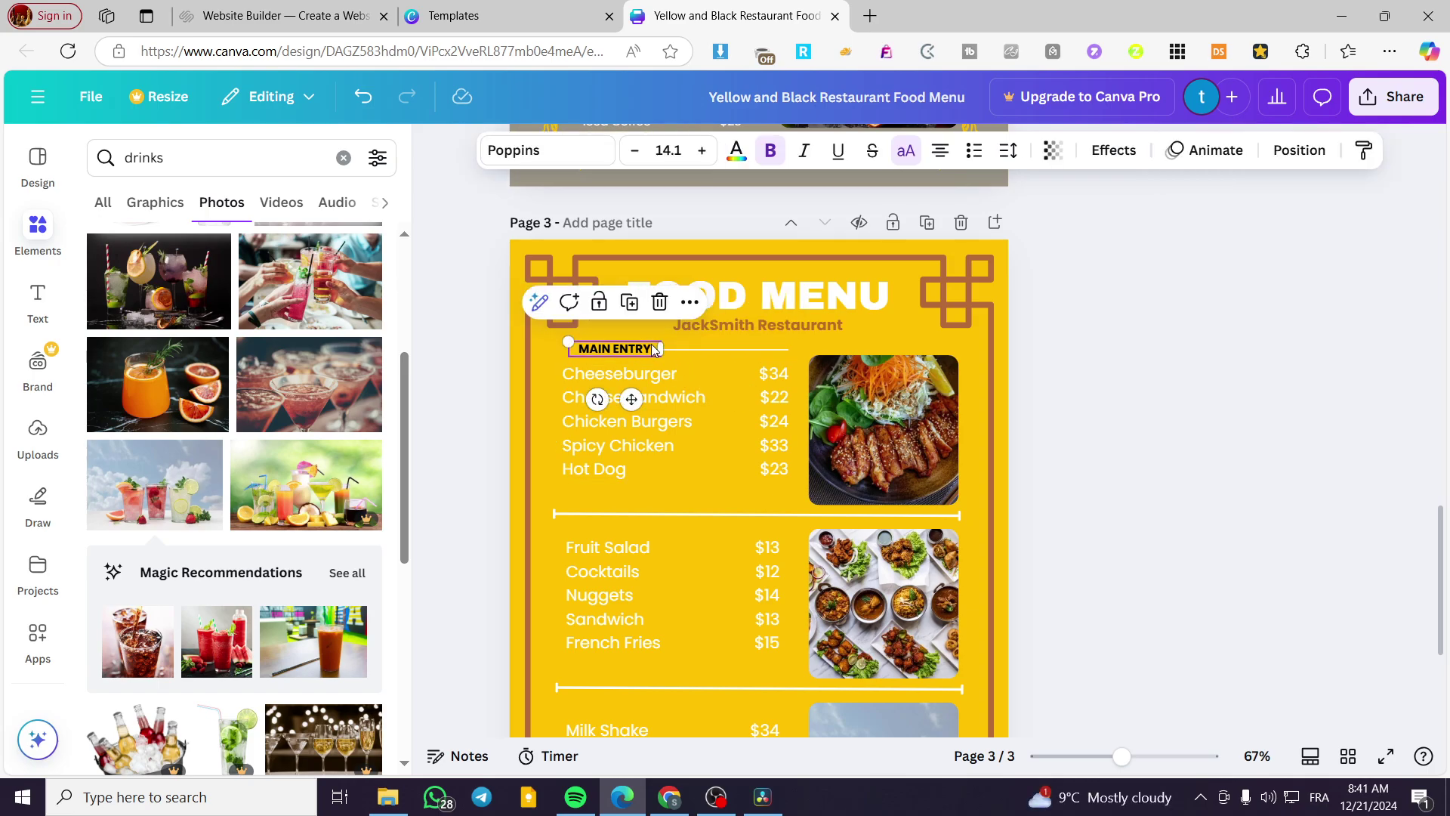
left_click(731, 148)
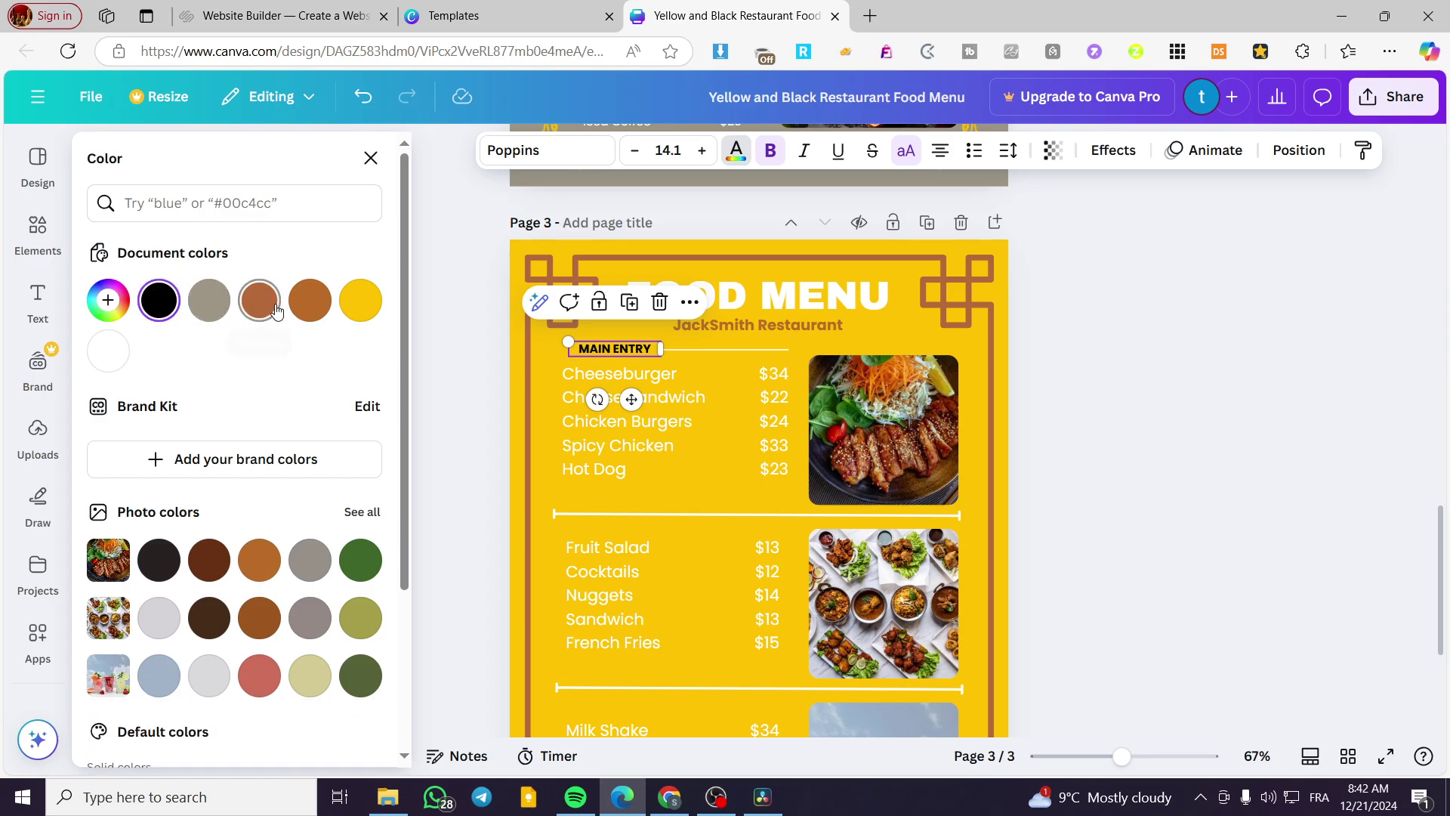
scroll(760, 487, "up", 9)
scroll(760, 491, "down", 5)
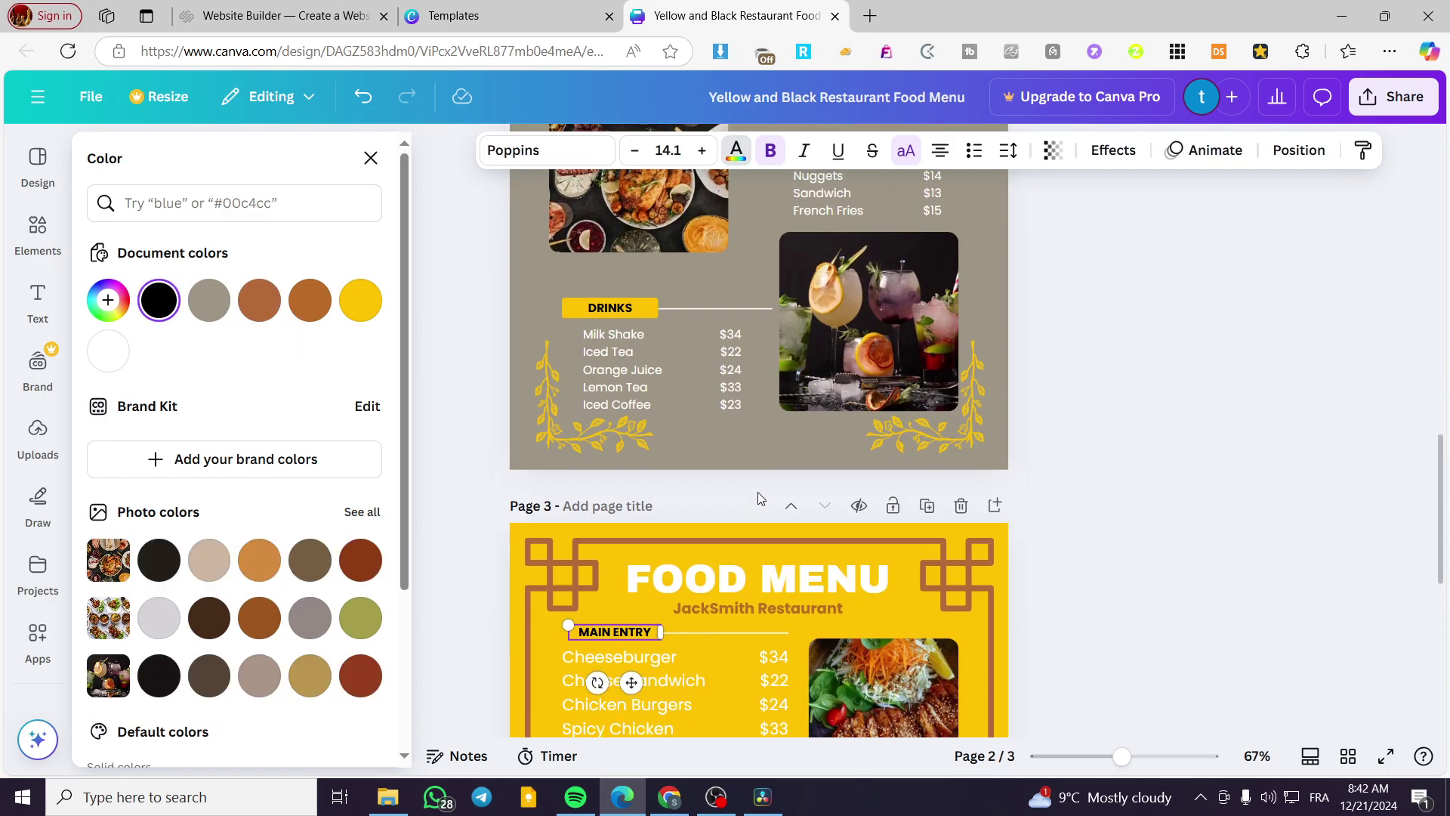
left_click(1220, 557)
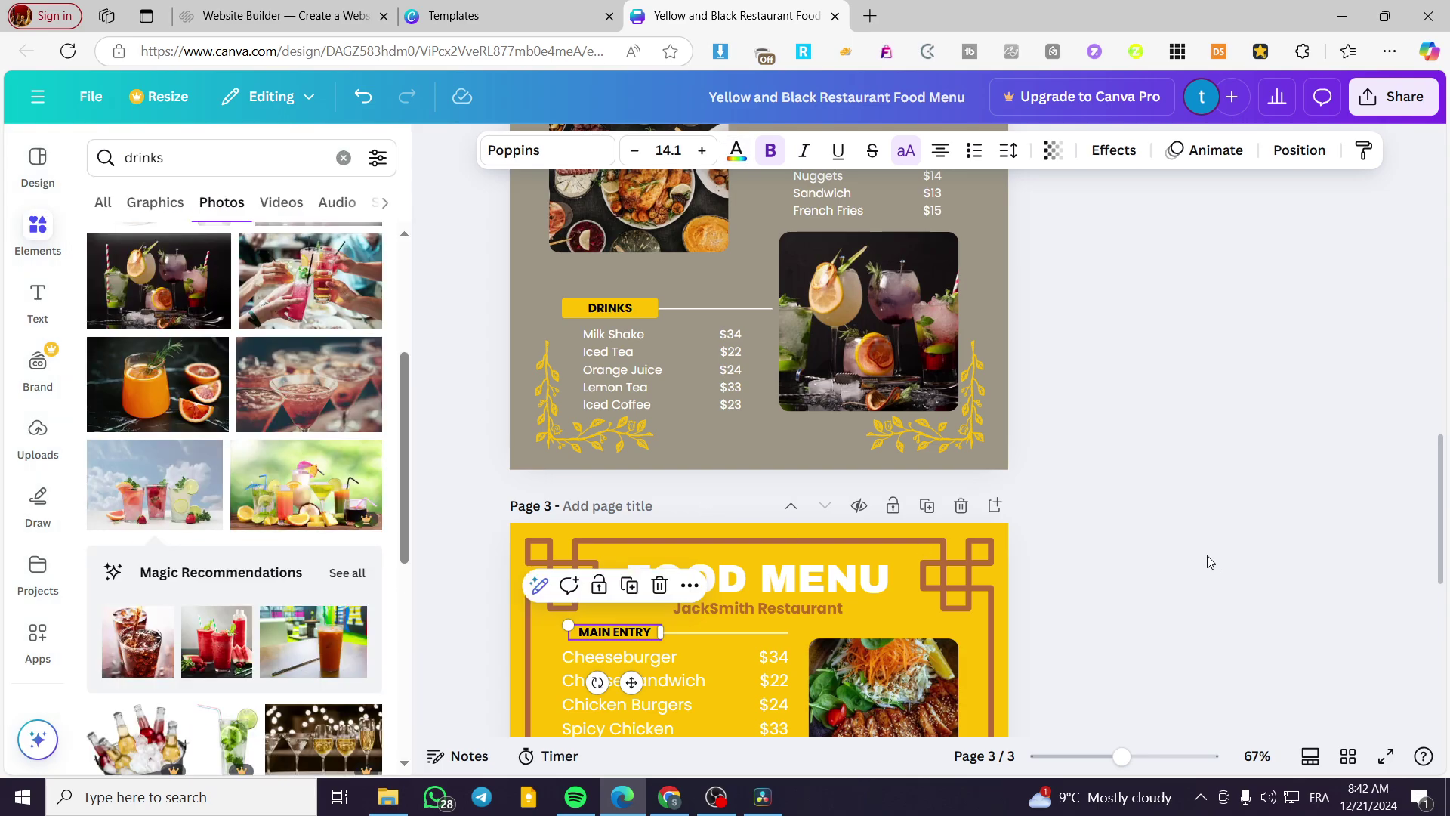
Step: Fill the box behind page 3's MAIN ENTRY heading with the photo palette's orange-brown, moving the text off it and back on
left_click(660, 640)
left_click_drag(650, 638, 650, 605)
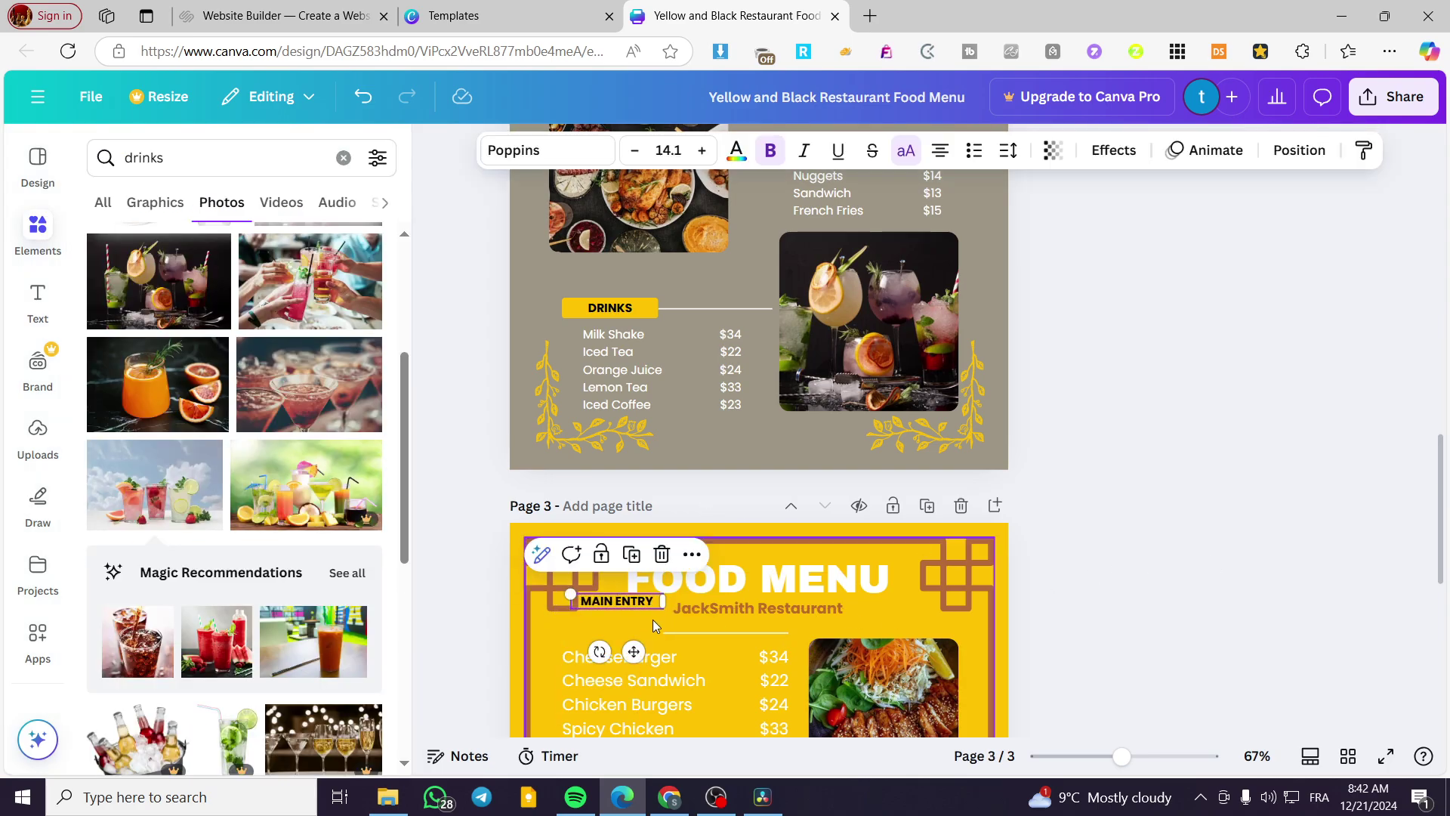
left_click(642, 637)
left_click(566, 152)
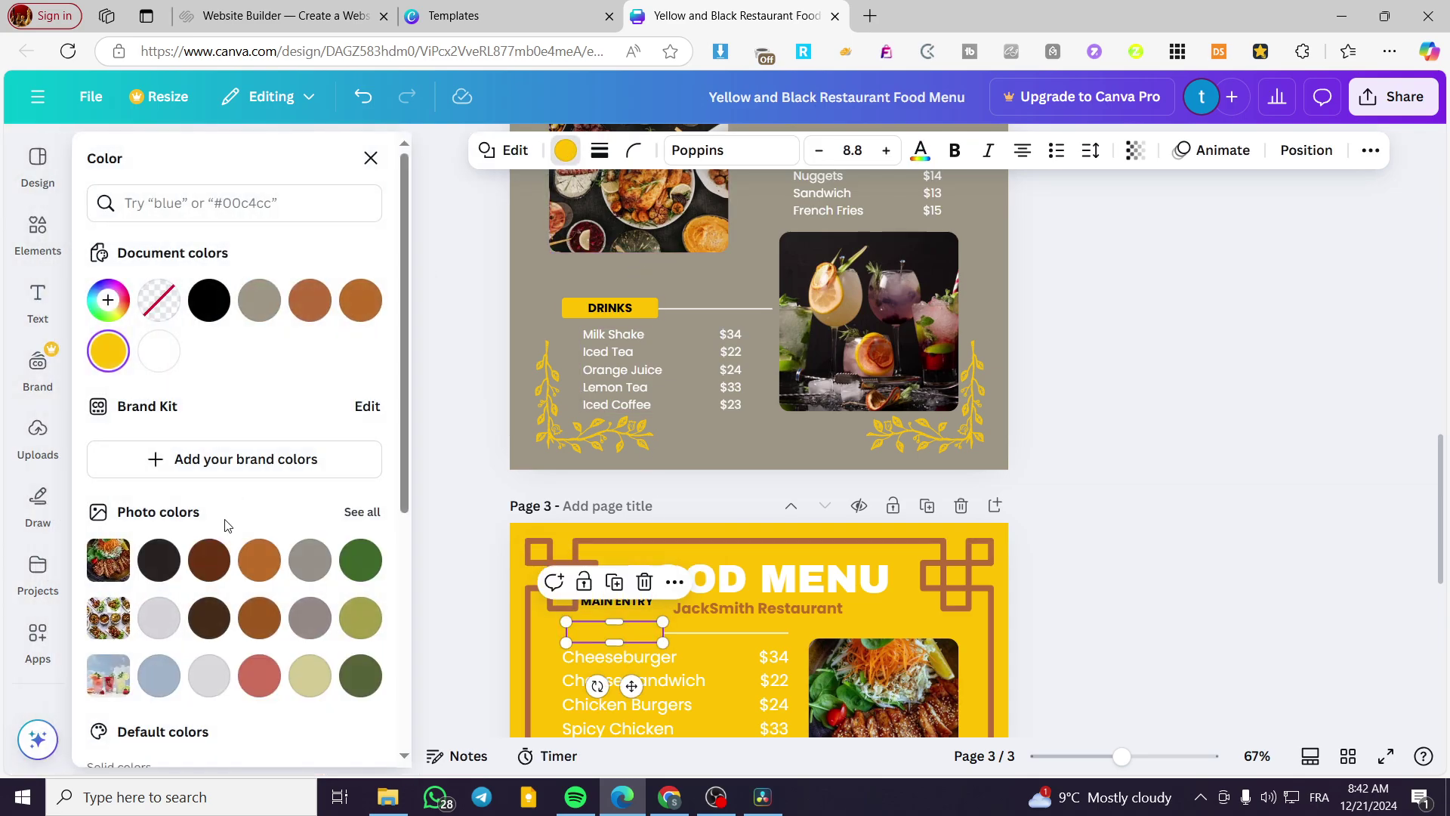
left_click(208, 562)
left_click(209, 615)
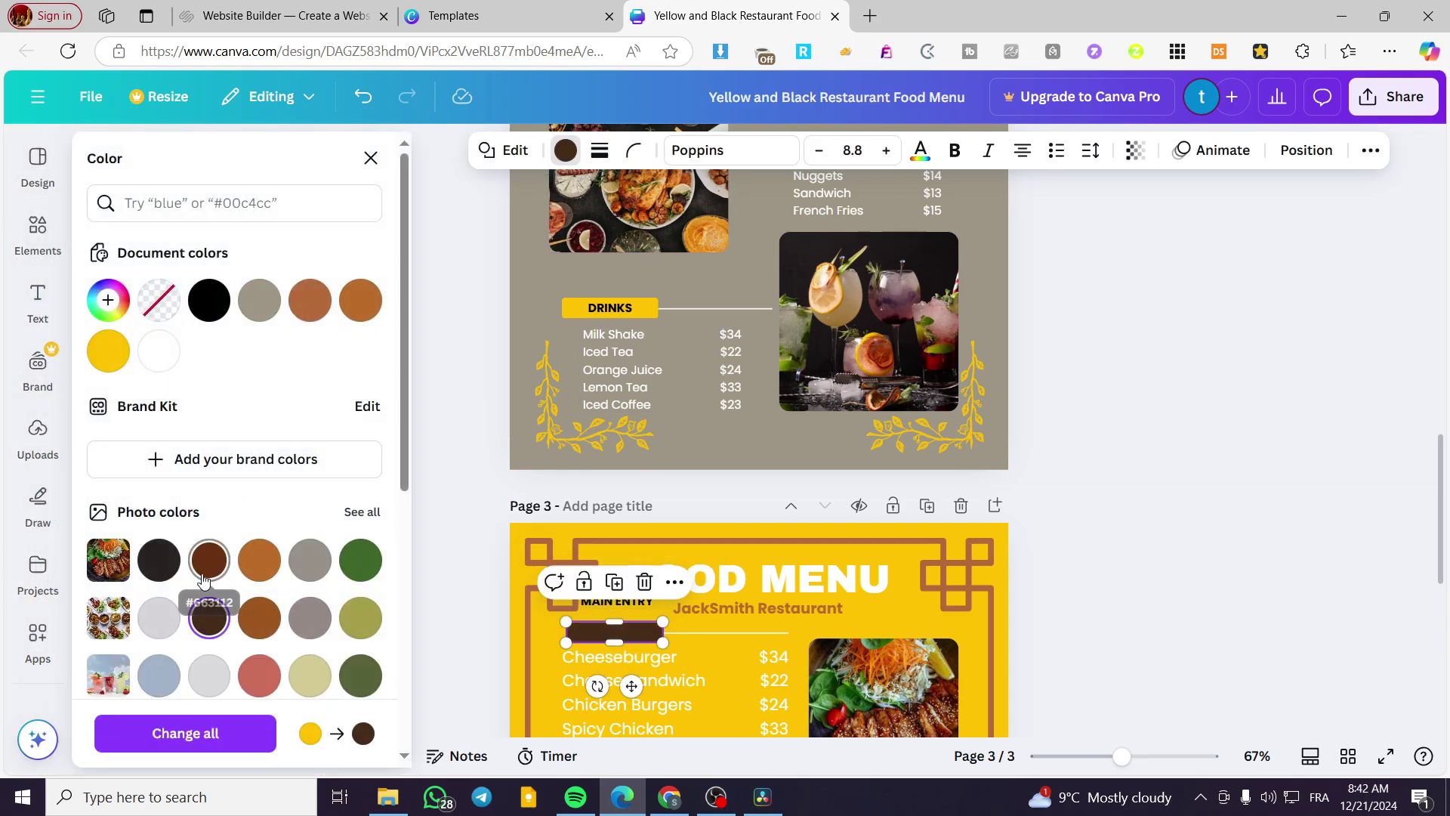
left_click(257, 560)
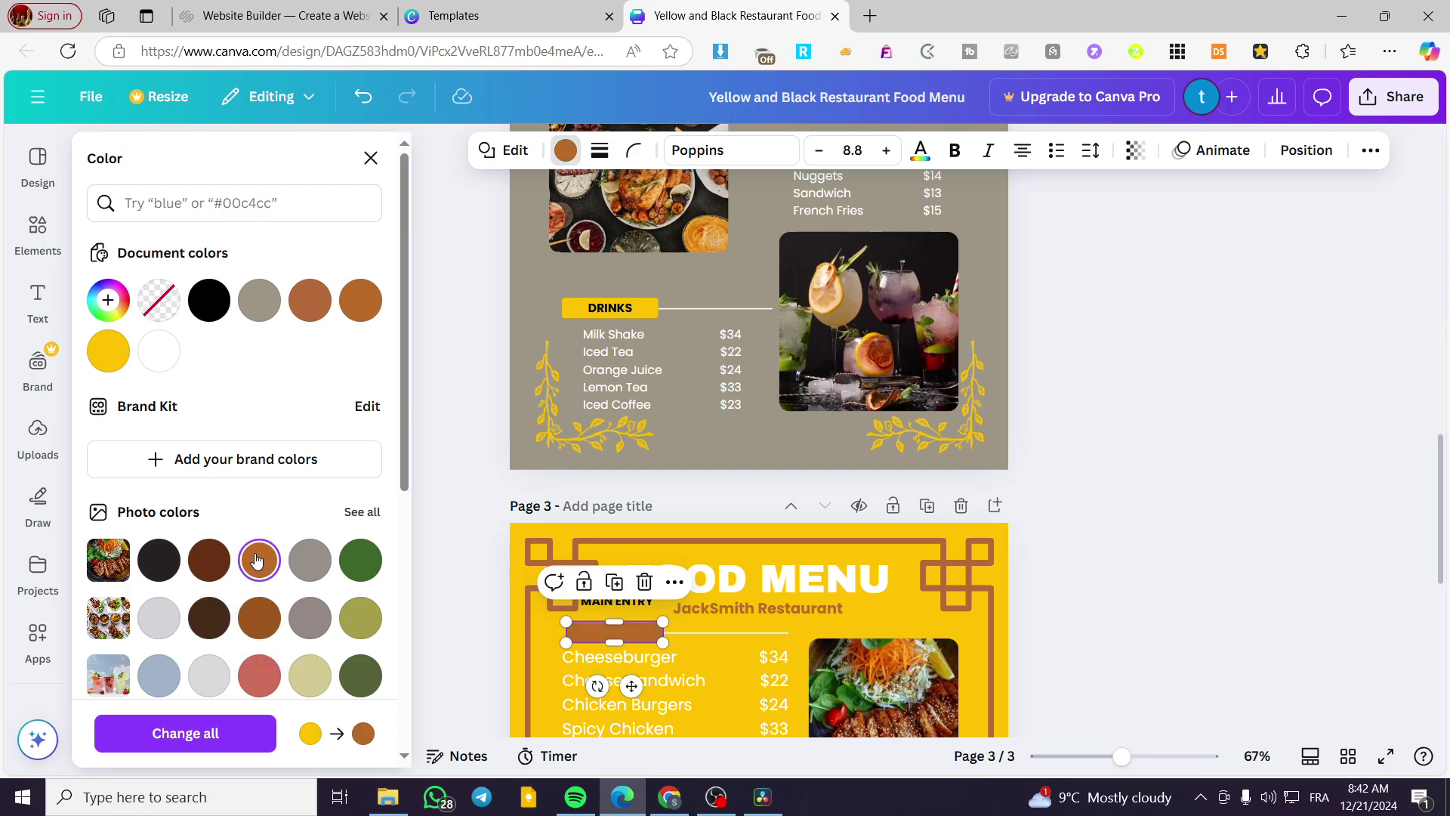
scroll(1141, 624, "down", 3)
left_click_drag(640, 420, 636, 446)
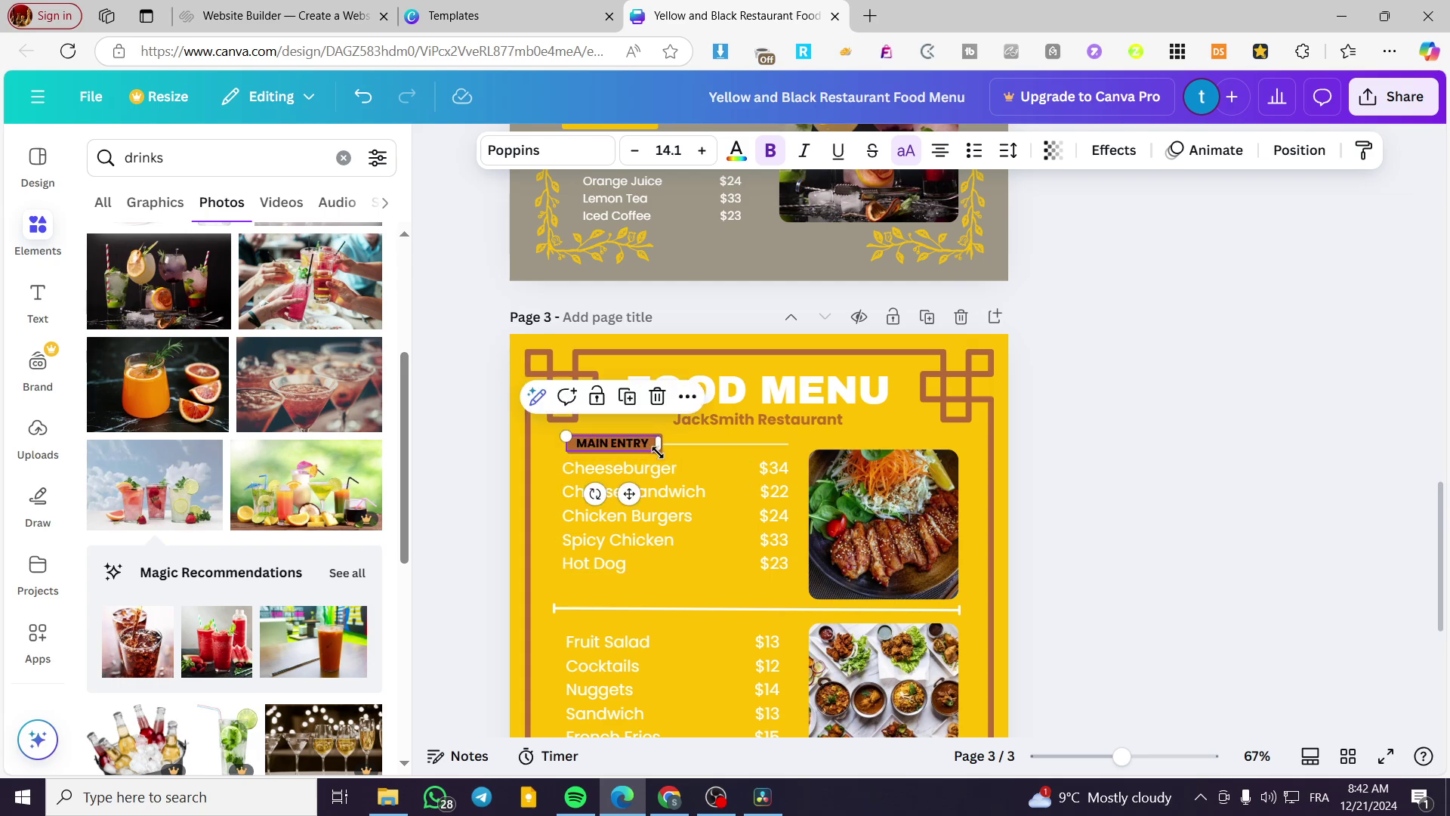
Step: Duplicate the thin white line beside page 3's MAIN ENTRY heading and place the copy just above the Fruit Salad list
left_click(714, 455)
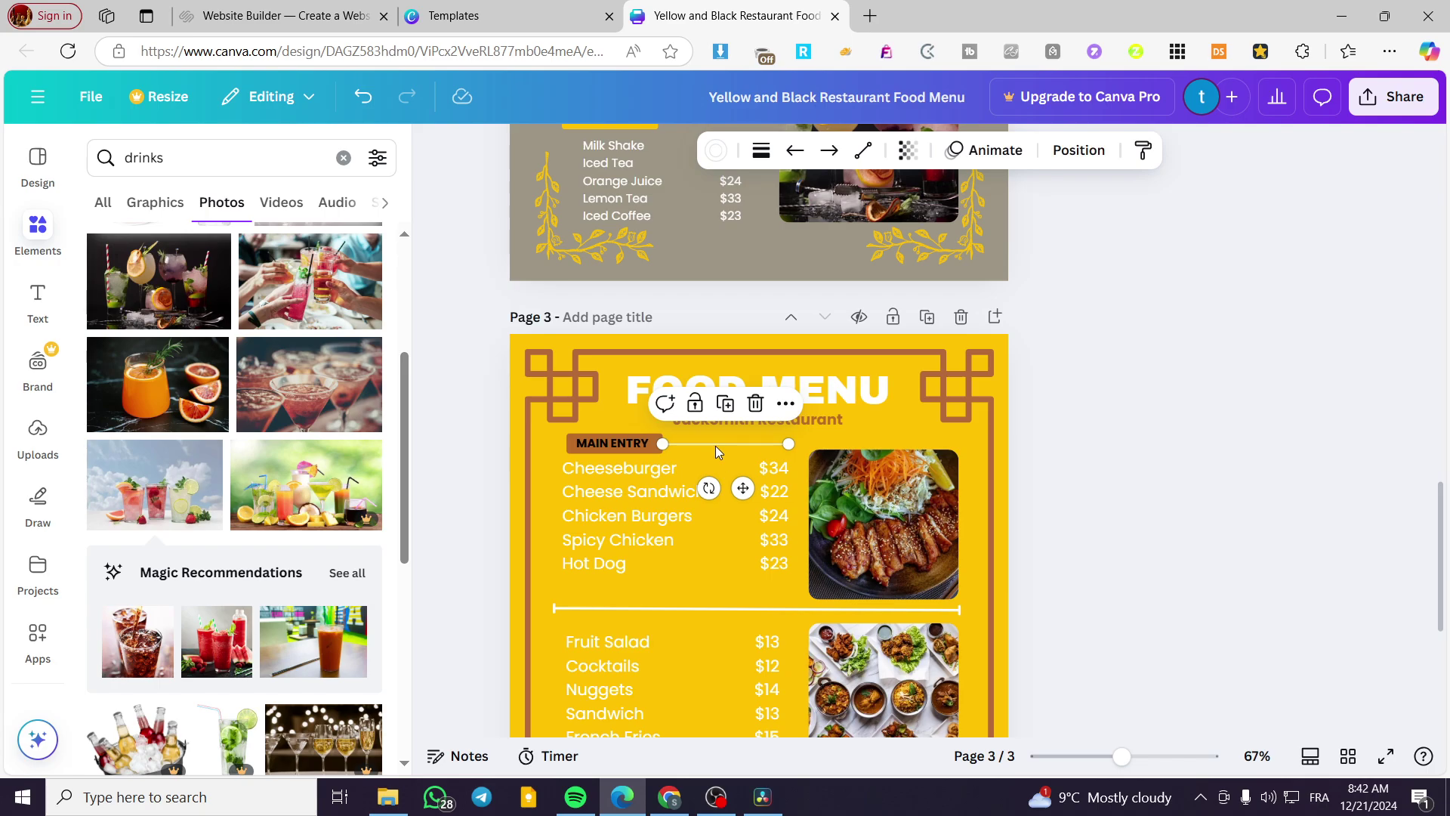
scroll(714, 446, "down", 4)
key("ctrl+d")
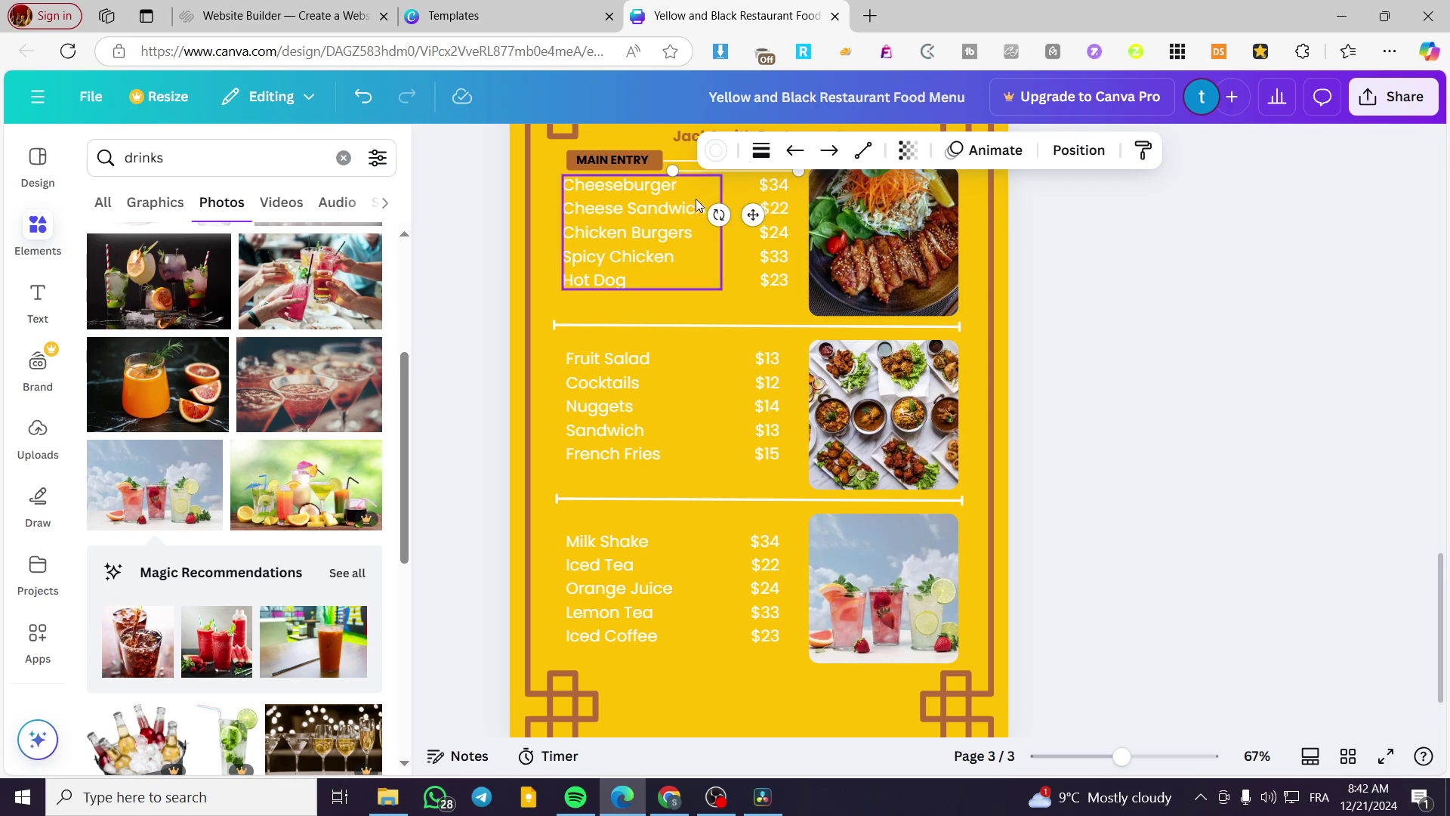
left_click_drag(753, 214, 722, 390)
scroll(719, 453, "up", 4)
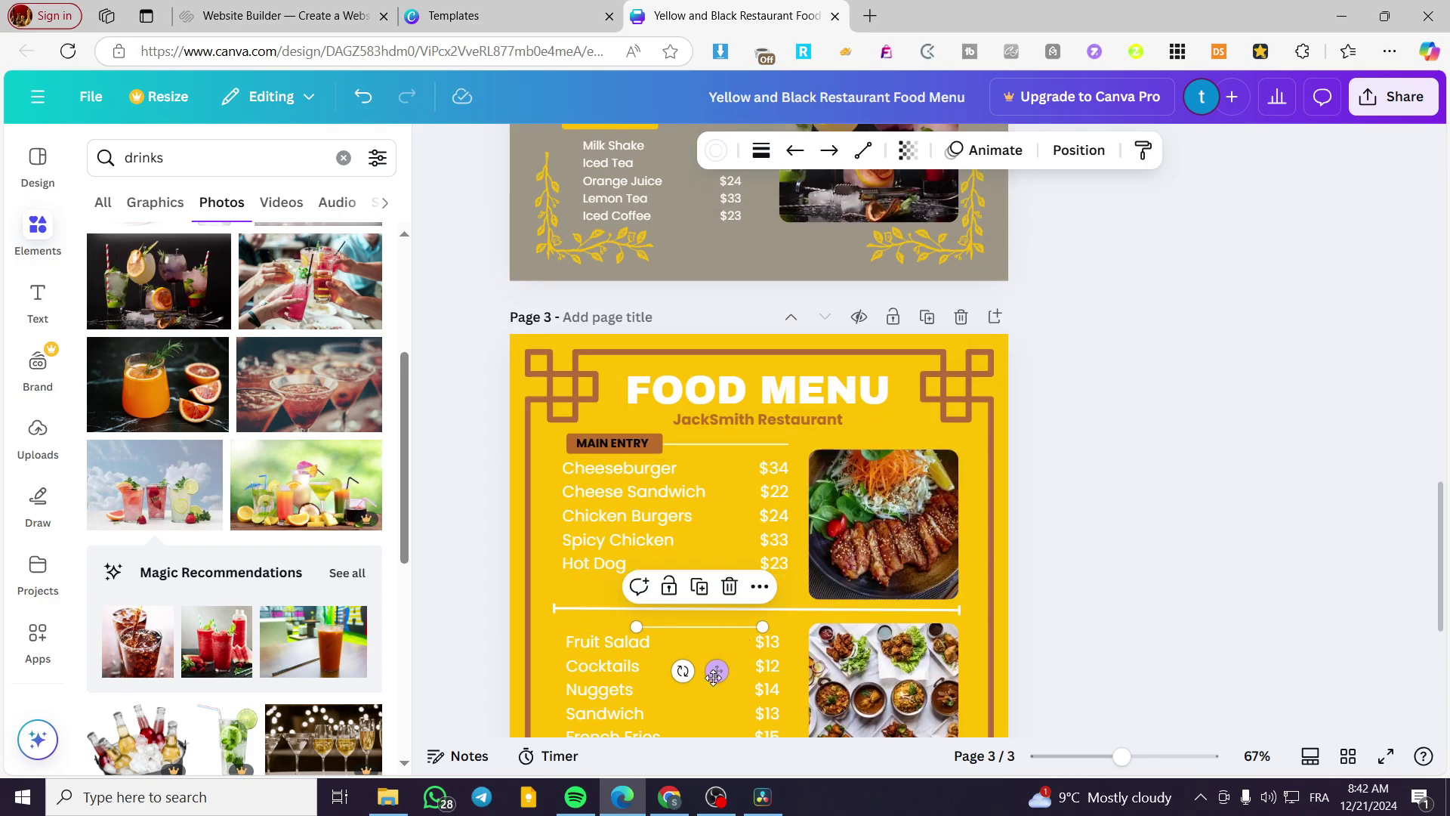
left_click_drag(717, 672, 727, 674)
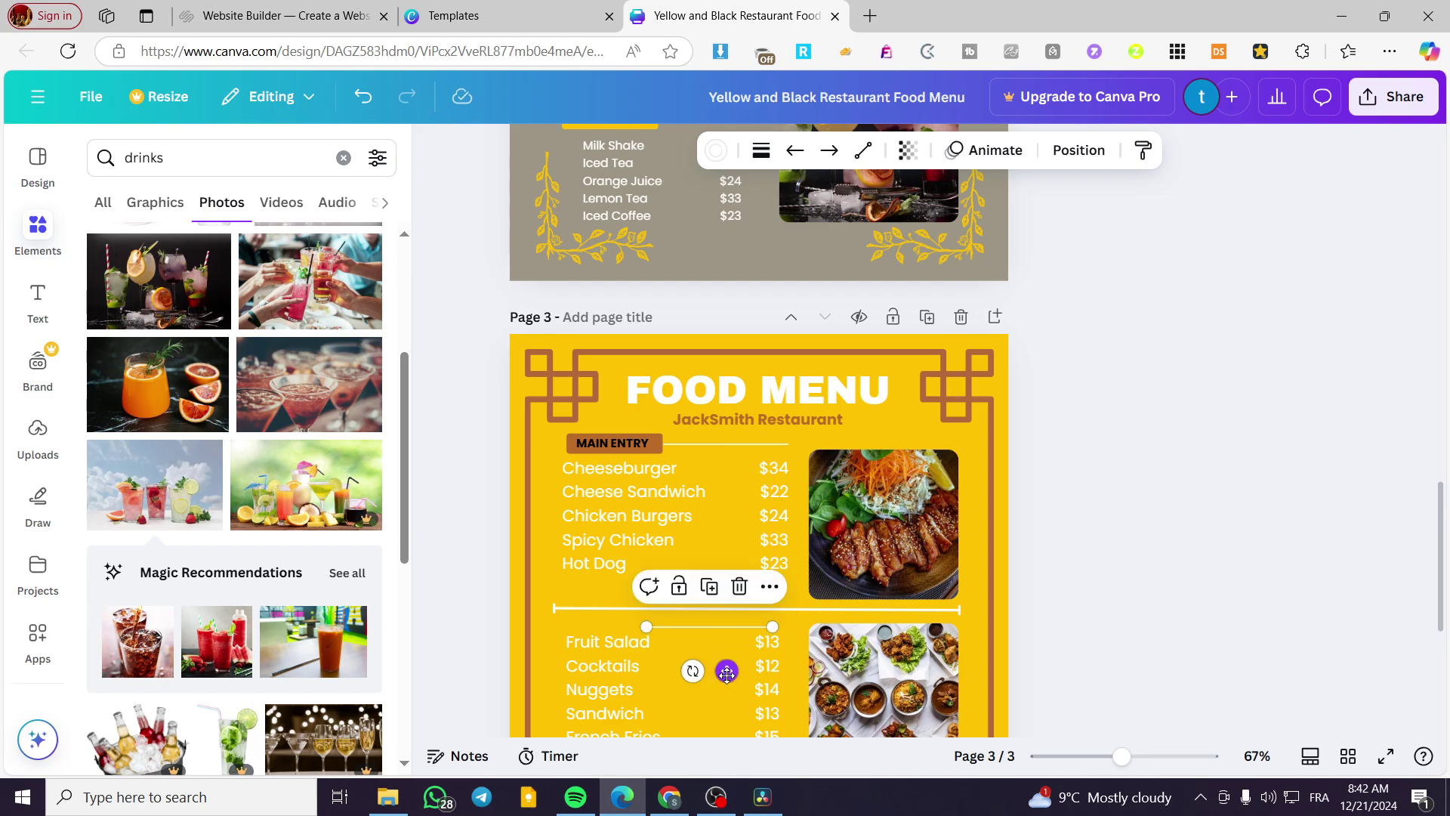
Step: Duplicate the orange-brown MAIN ENTRY box and place the copy at the start of the thin line above the Fruit Salad list
left_click(659, 446)
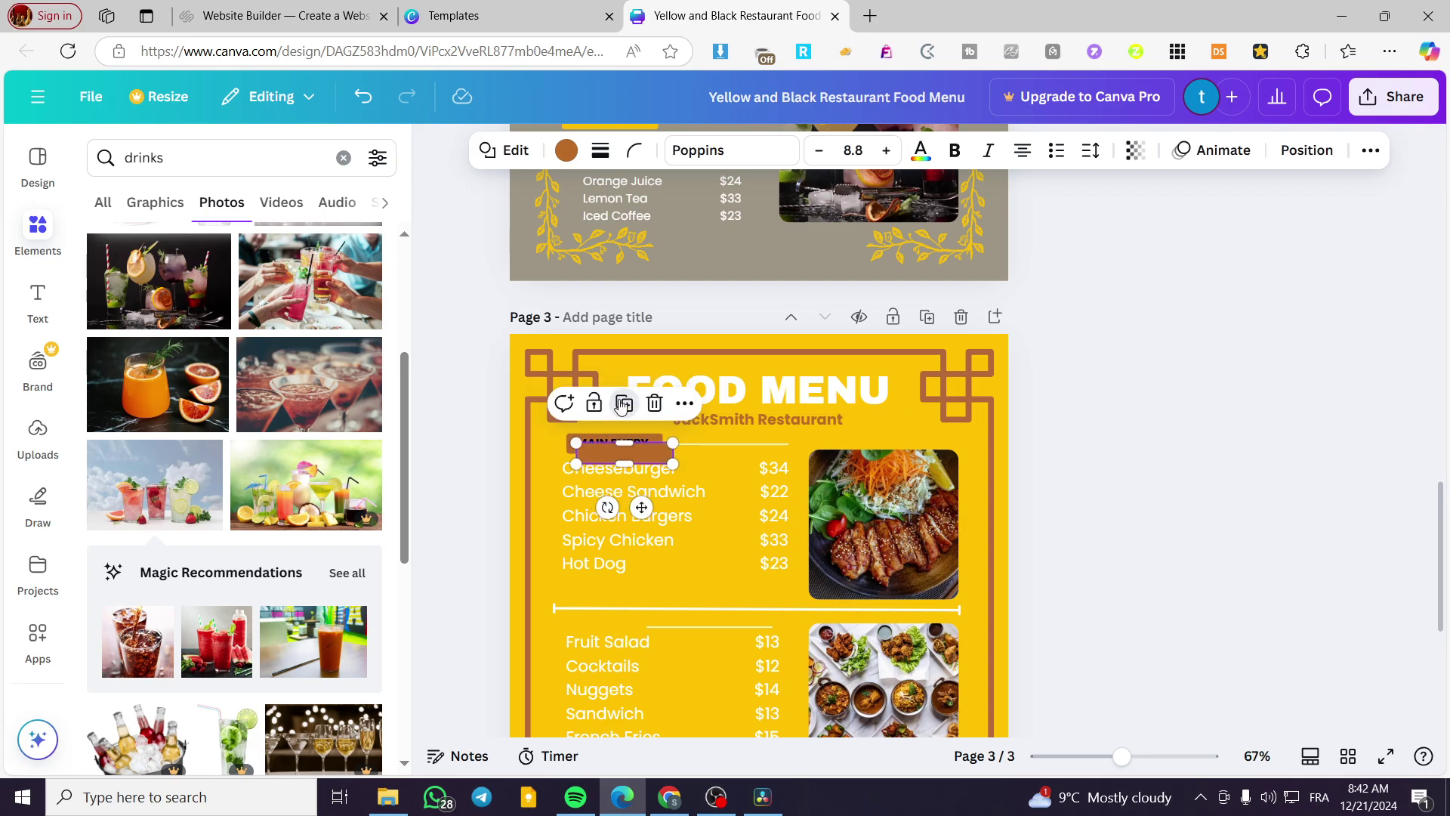
left_click_drag(632, 497, 627, 682)
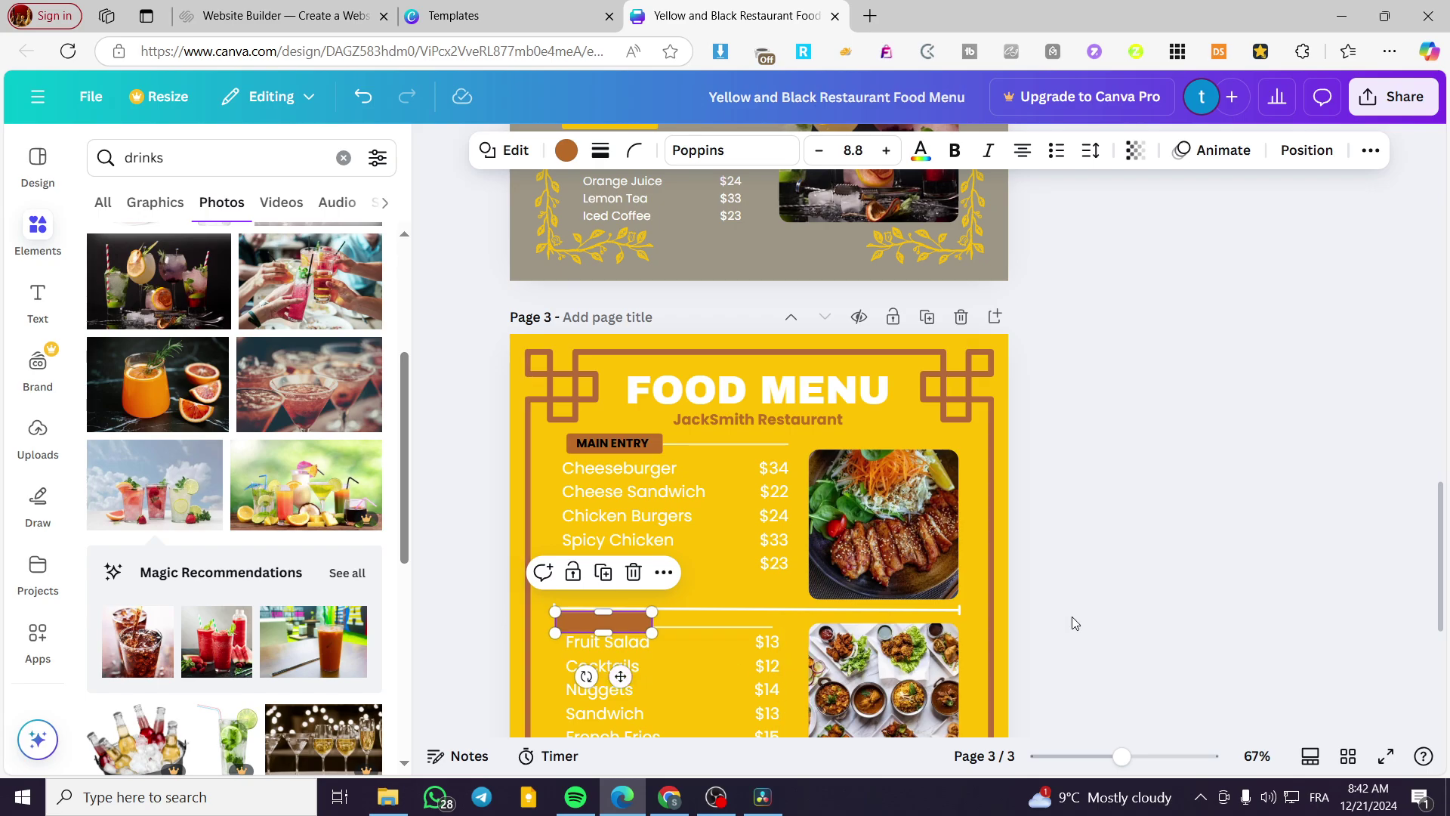
left_click(1207, 587)
scroll(1195, 561, "down", 2)
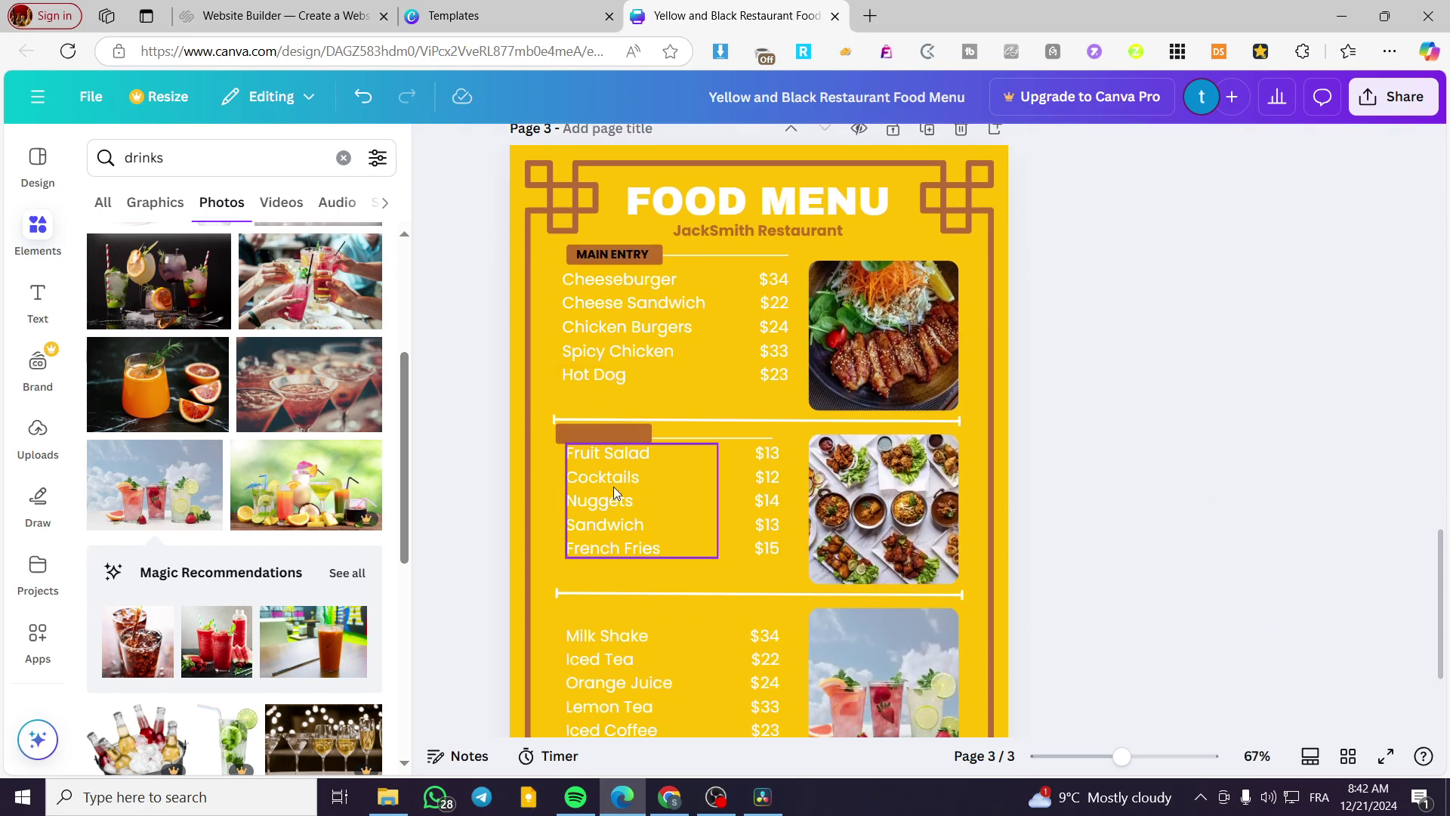
Step: Nudge the thin line above the Fruit Salad list and lower the list and its prices slightly to make room for the heading
left_click_drag(722, 438, 726, 434)
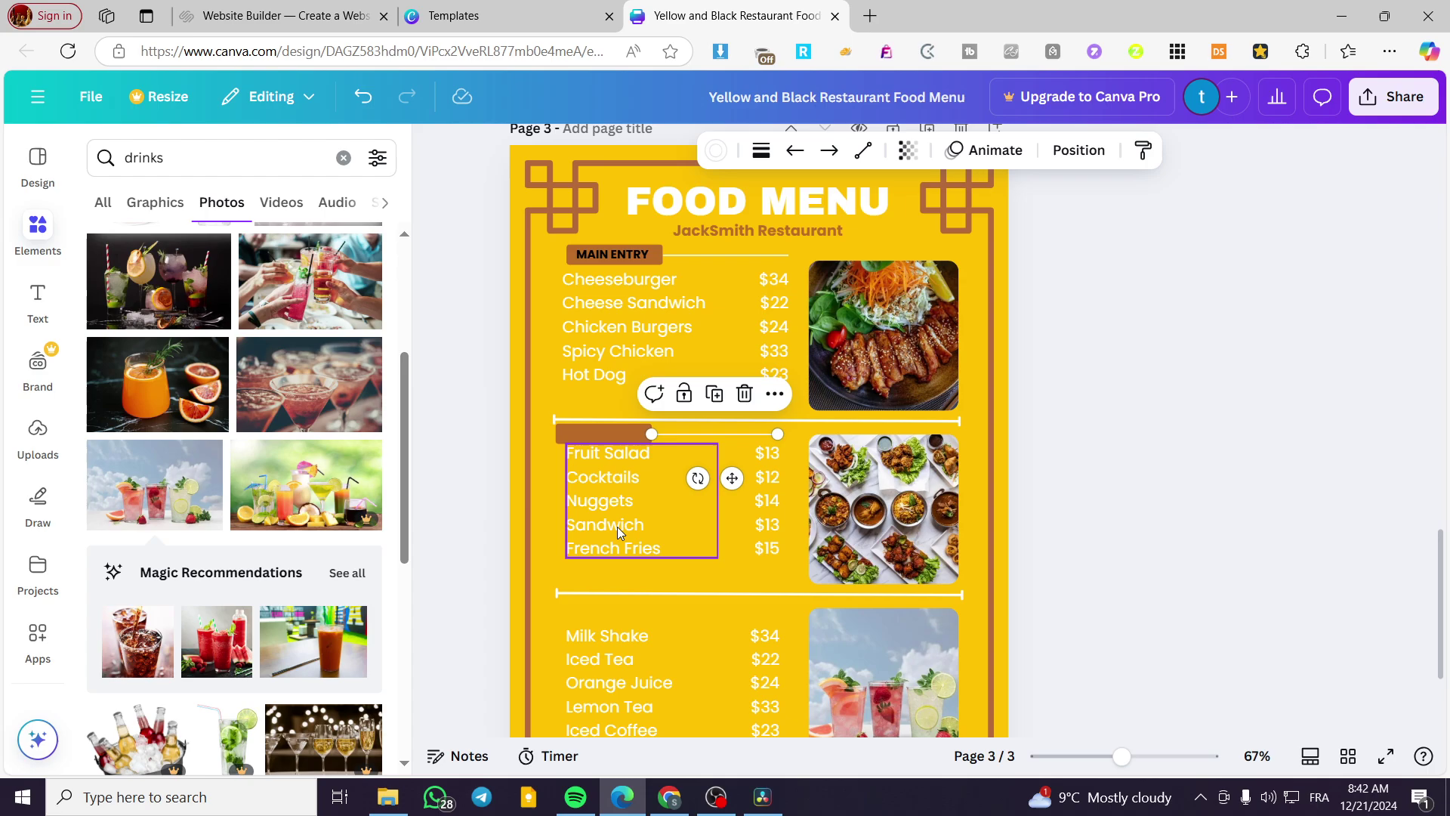
left_click_drag(615, 528, 614, 536)
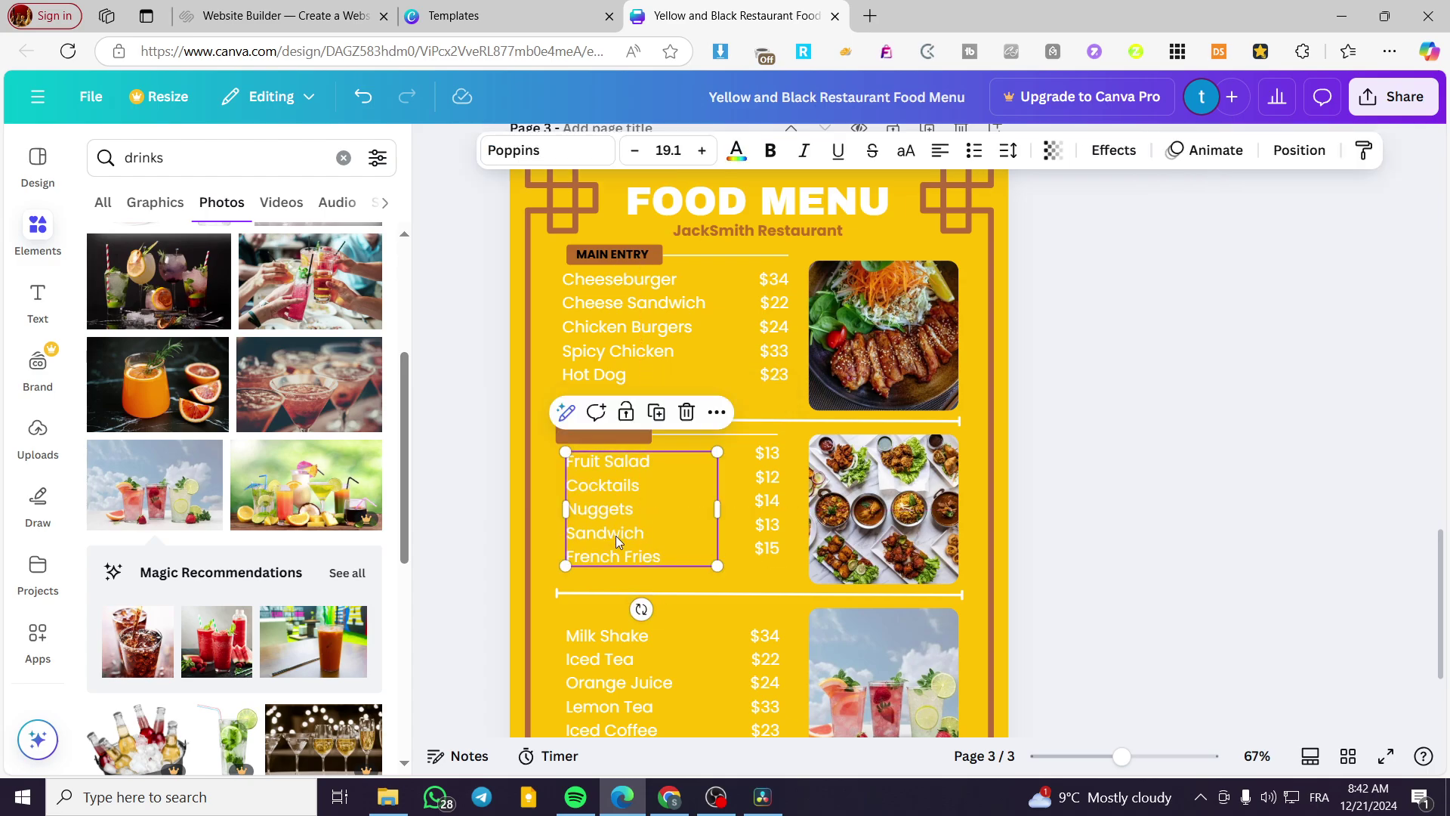
left_click_drag(768, 520, 768, 528)
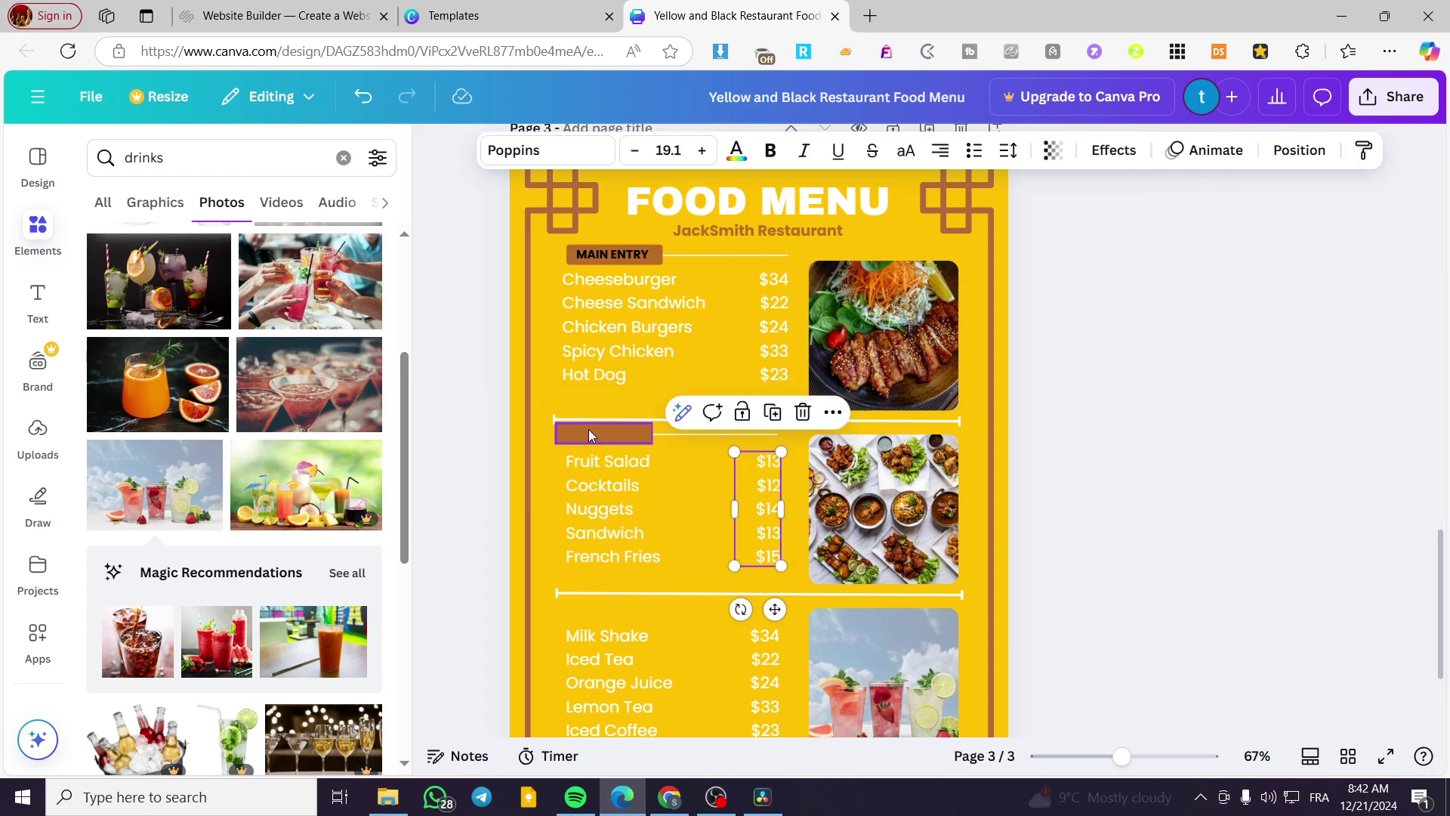
Step: Shift the empty orange-brown box above the Fruit Salad list so it lines up with the list's left edge
left_click(615, 439)
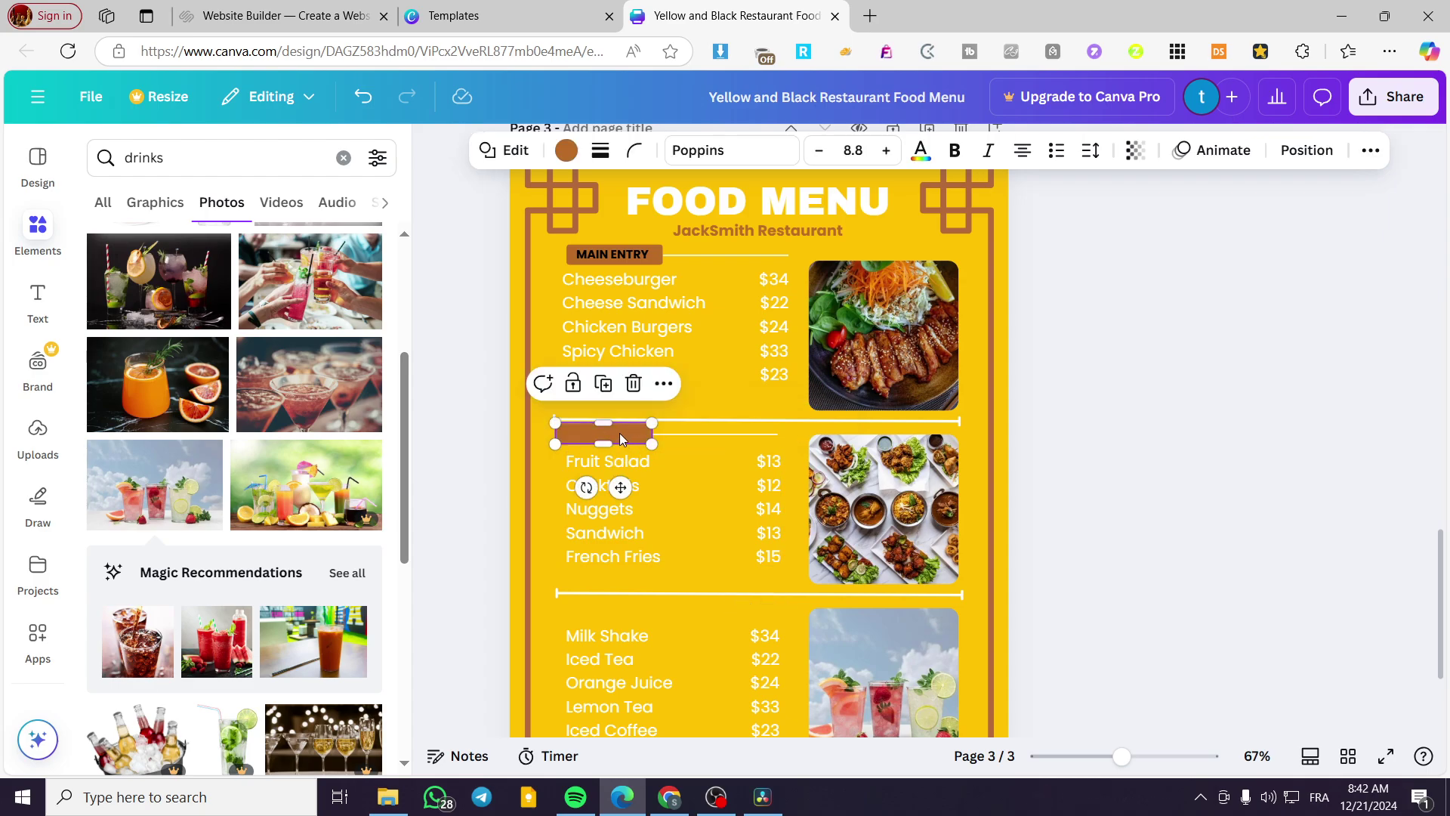
left_click(725, 420)
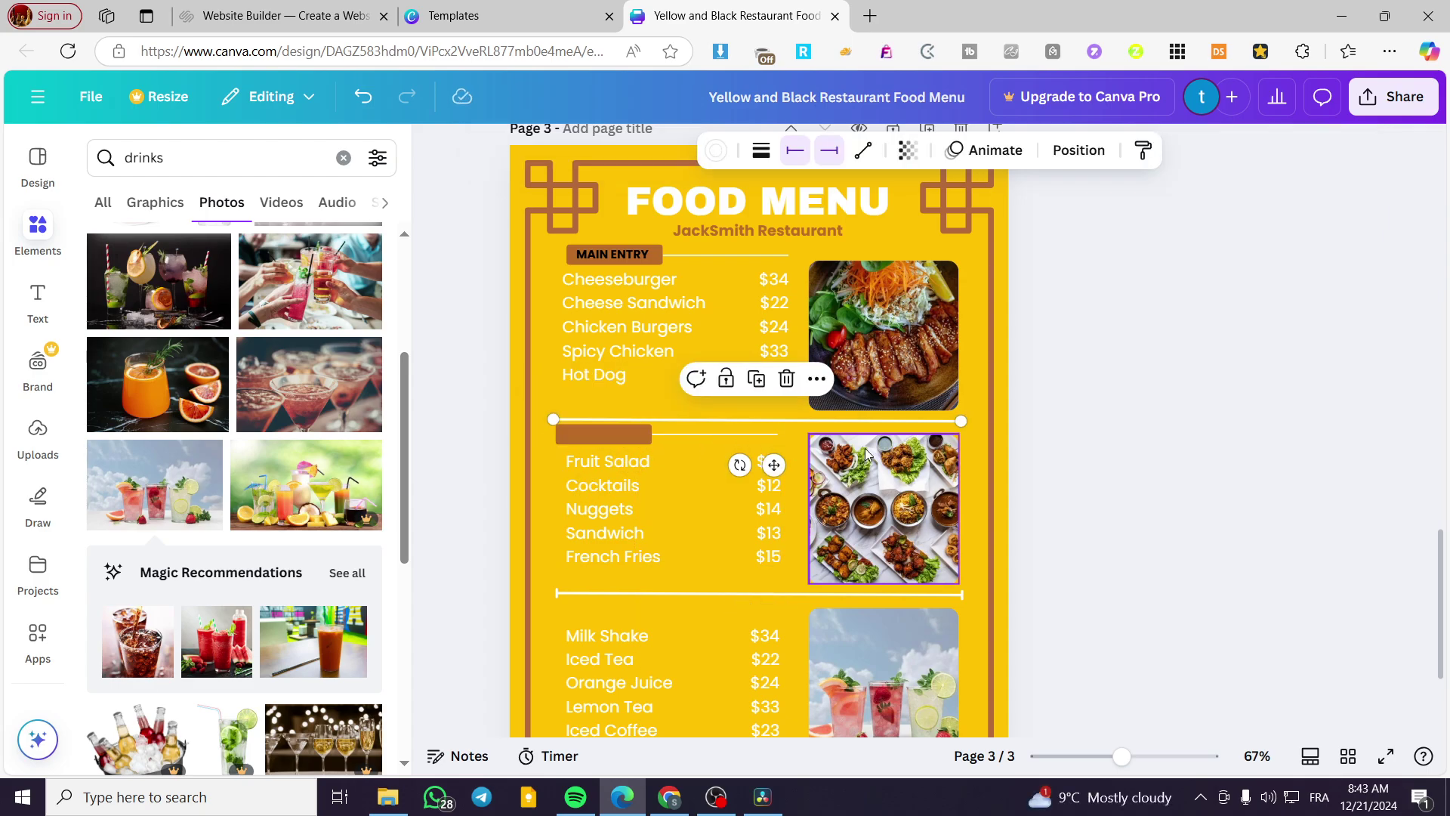
left_click_drag(629, 437, 639, 437)
left_click(1105, 474)
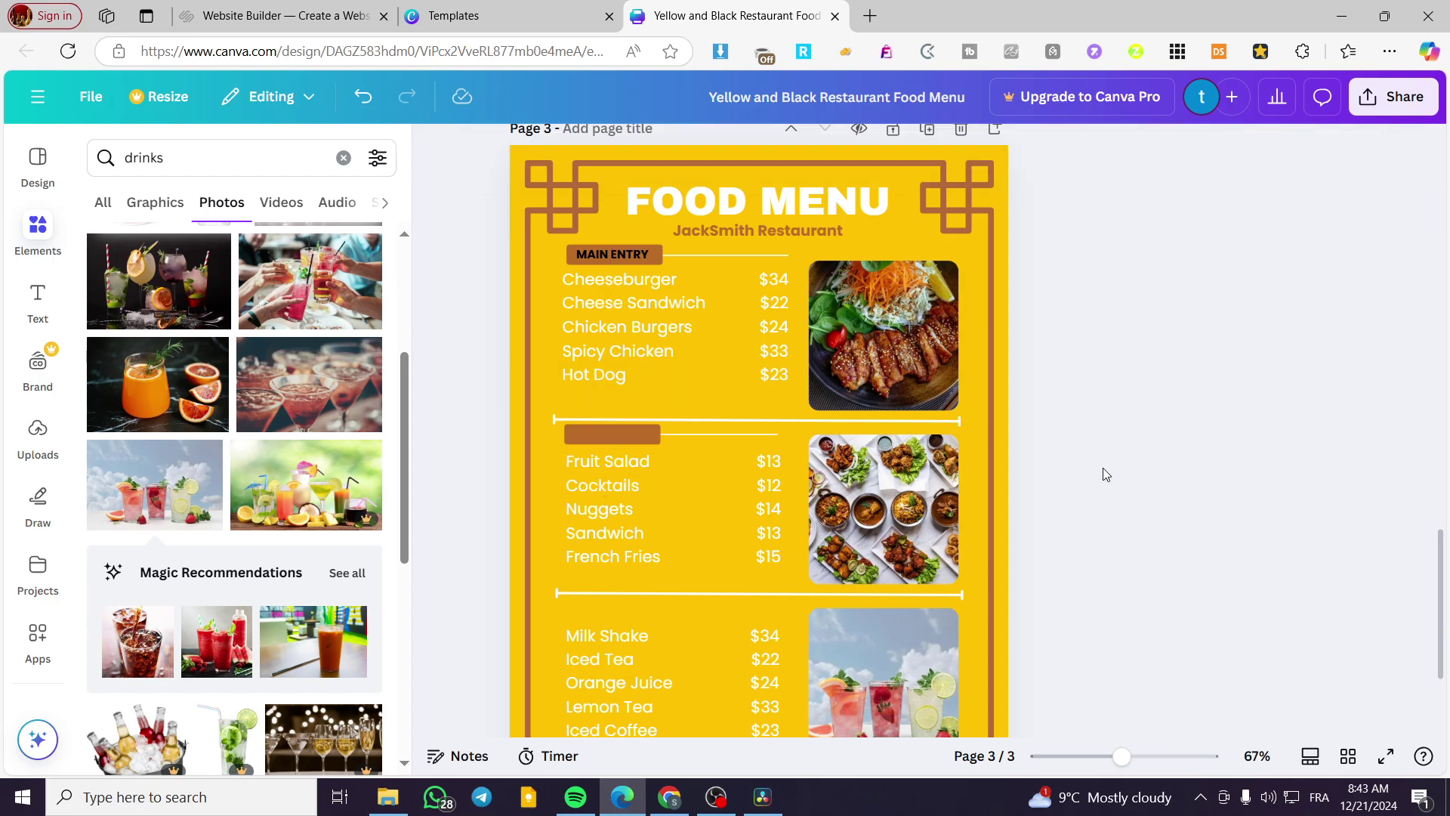
Step: Duplicate the second section's orange-brown box together with its thin line and place the copies above the Milk Shake list
left_click(673, 435)
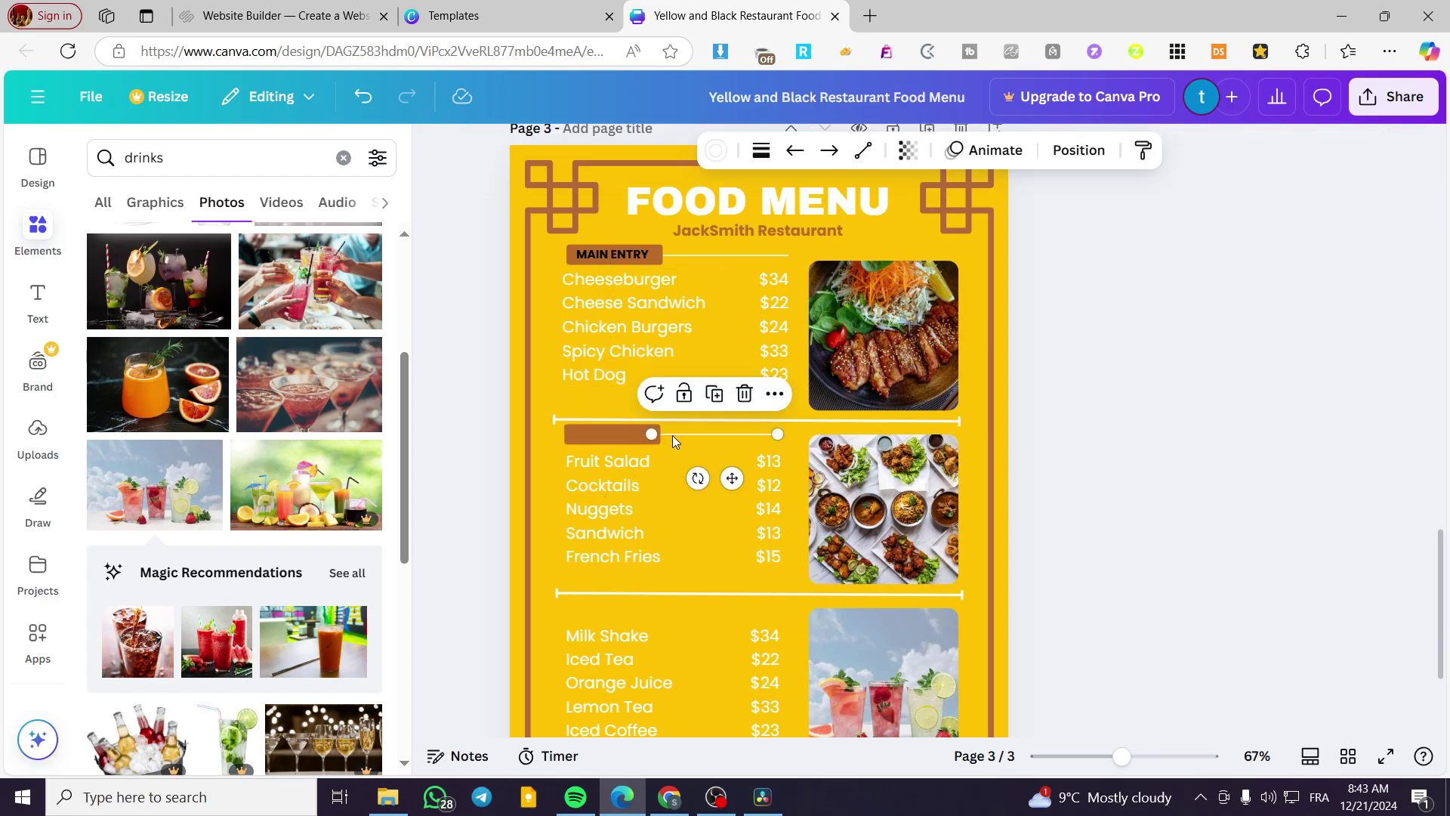
left_click(592, 435)
scroll(604, 436, "down", 3)
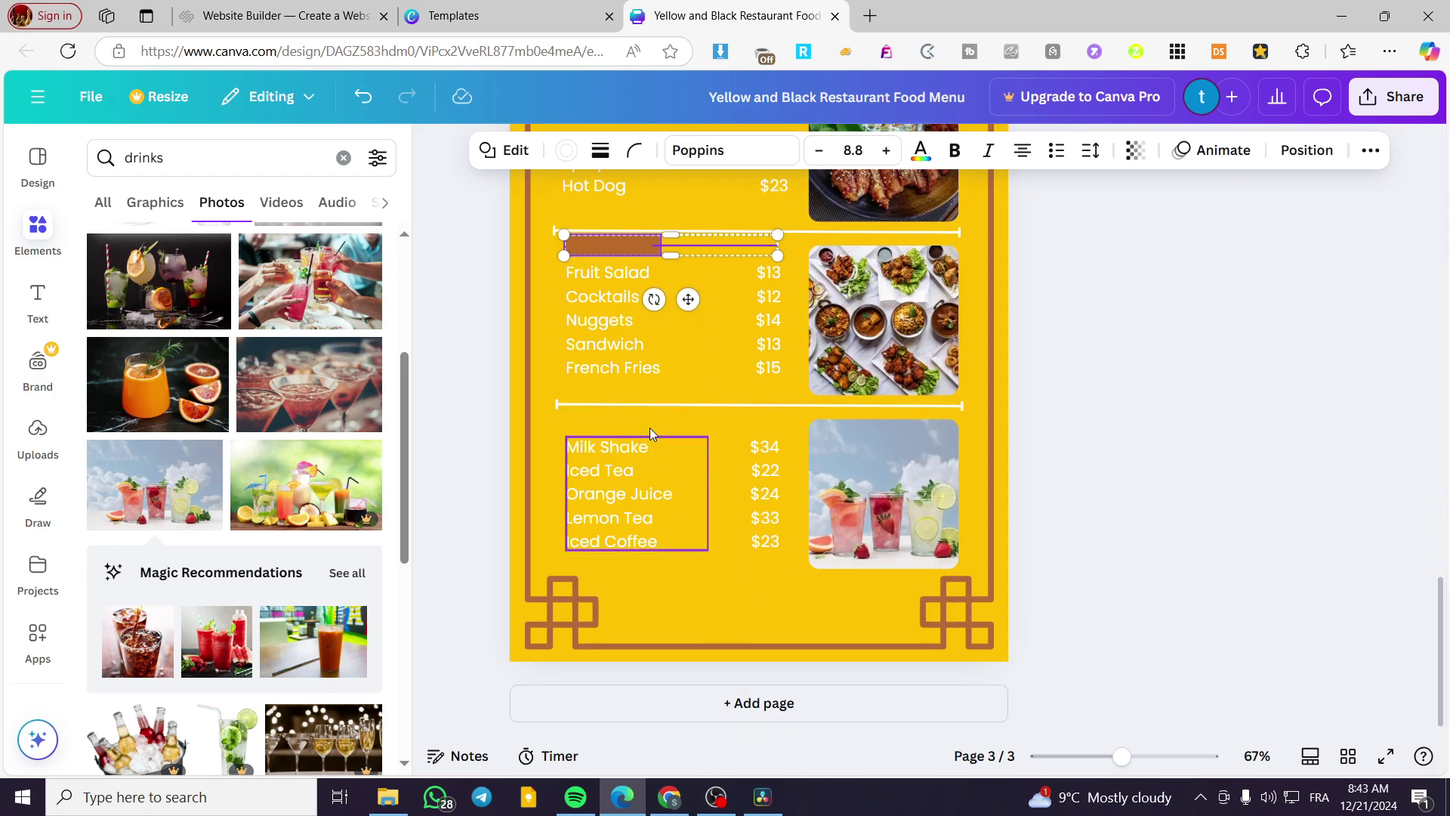
left_click(641, 423)
left_click_drag(689, 300, 693, 478)
left_click(1113, 459)
Step: Copy the APPETIZERS heading text from page 2 onto the orange-brown box above page 3's Fruit Salad list
scroll(1110, 460, "up", 7)
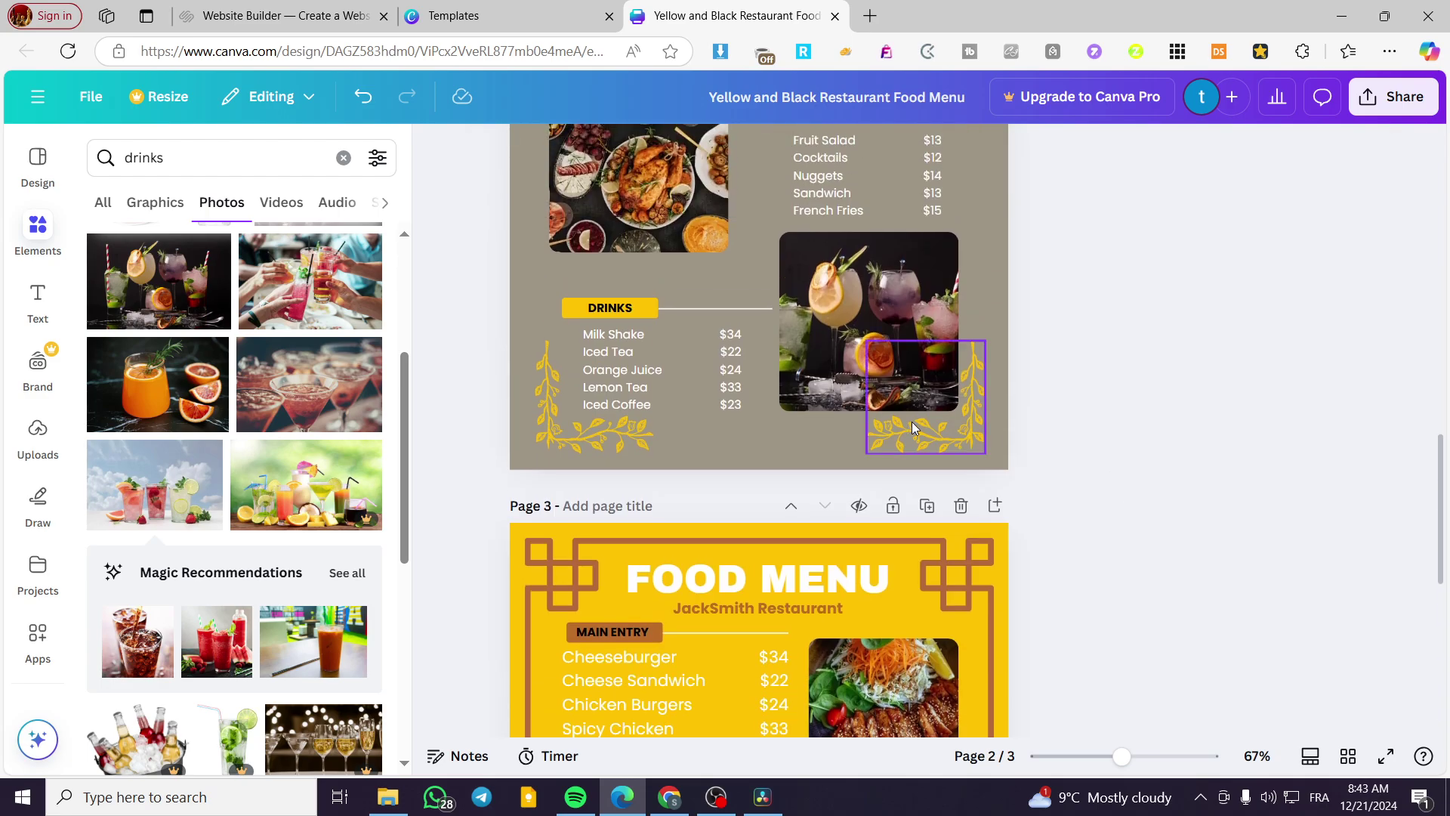
scroll(663, 329, "up", 4)
left_click(824, 398)
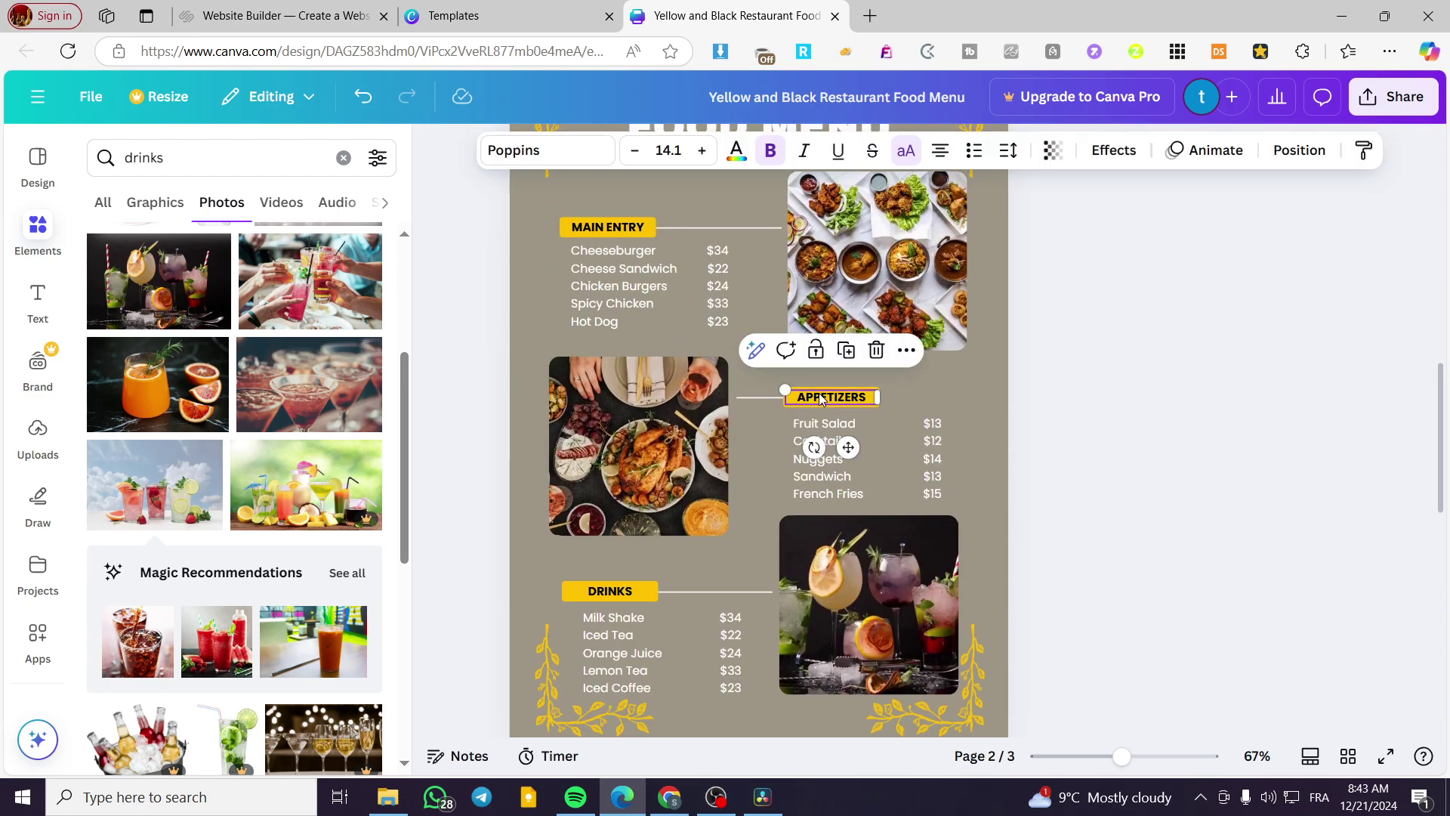
scroll(680, 454, "down", 7)
left_click(608, 528)
key("ctrl+v")
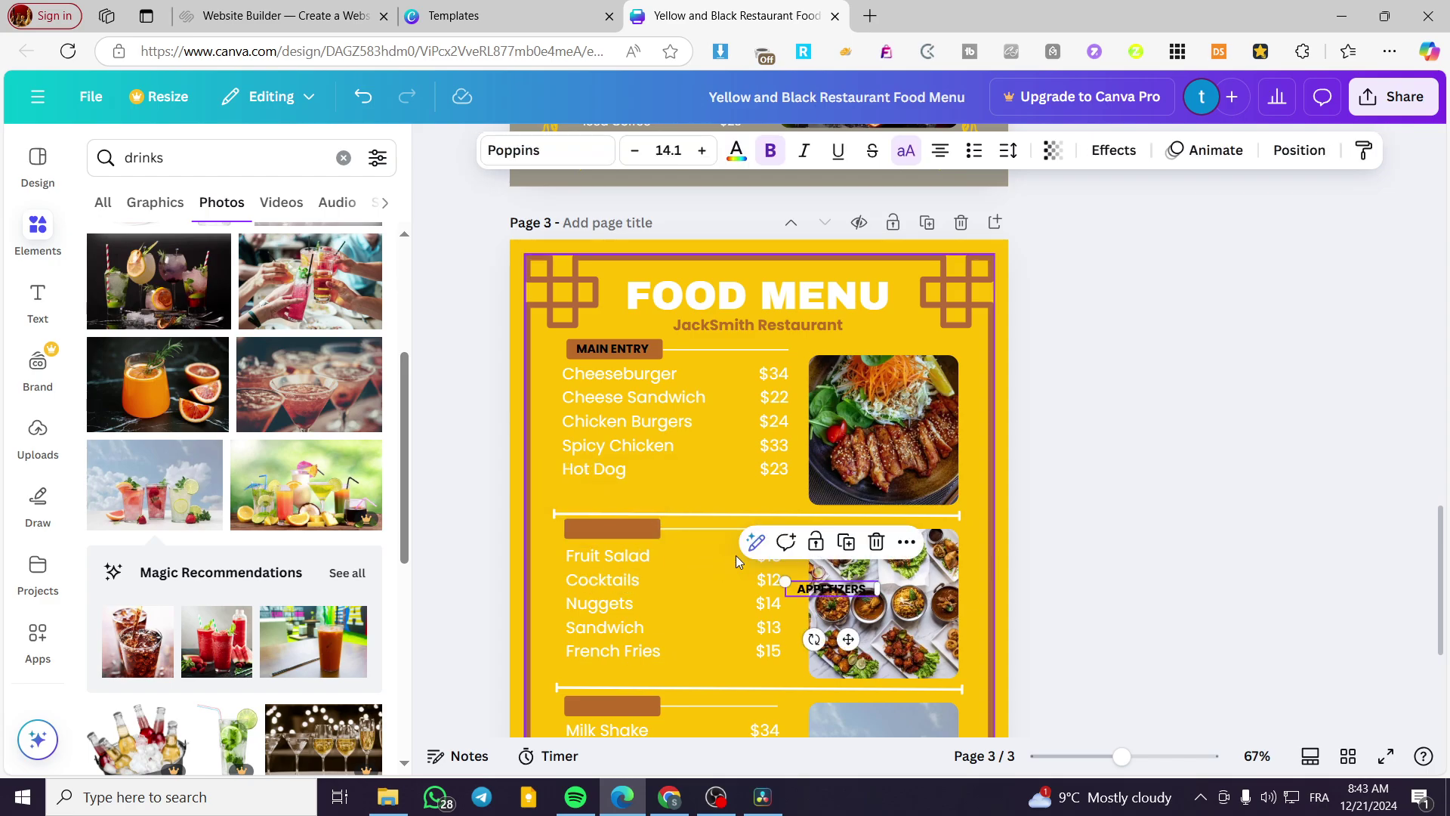
left_click_drag(848, 639, 632, 575)
Step: Copy the DRINKS heading text from page 2 onto the orange-brown box above page 3's Milk Shake list
scroll(638, 528, "down", 4)
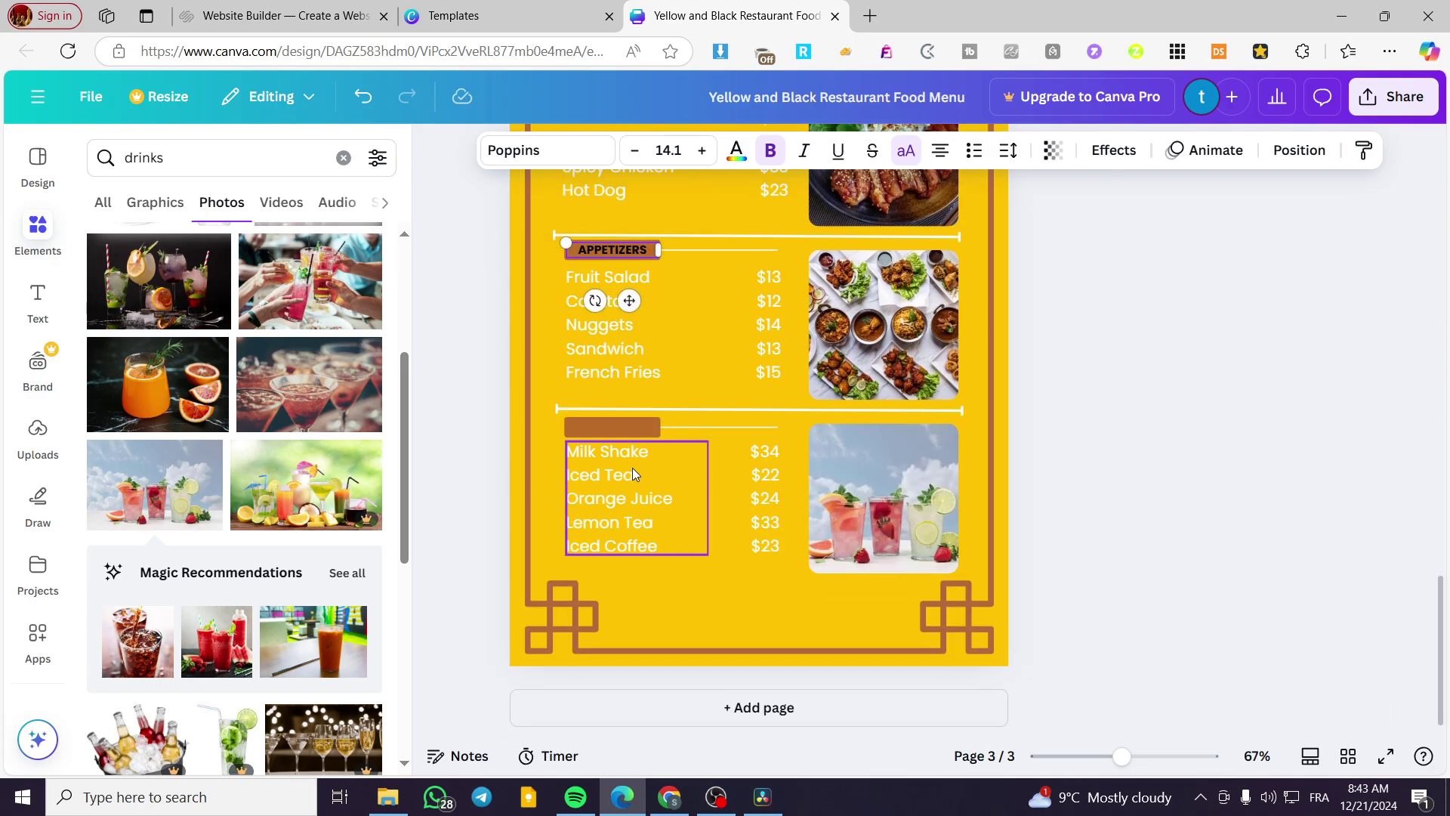
scroll(633, 469, "up", 6)
left_click(627, 213)
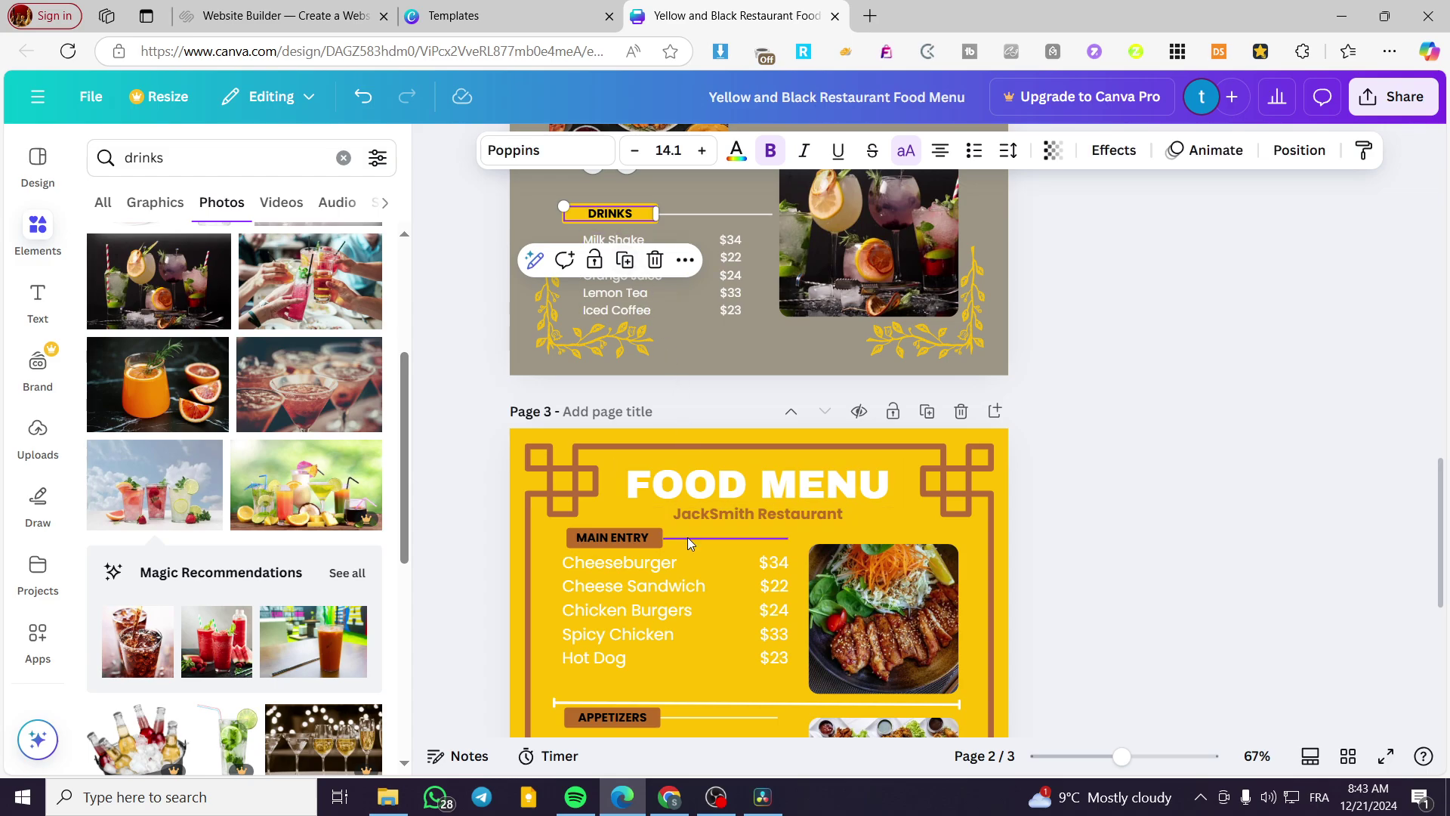
scroll(687, 537, "down", 5)
type("DRINKS")
left_click_drag(624, 541, 623, 476)
left_click(1137, 479)
Step: Open the design's download settings and choose PDF Print as the file type for all pages
scroll(1110, 445, "up", 6)
scroll(1094, 419, "down", 1)
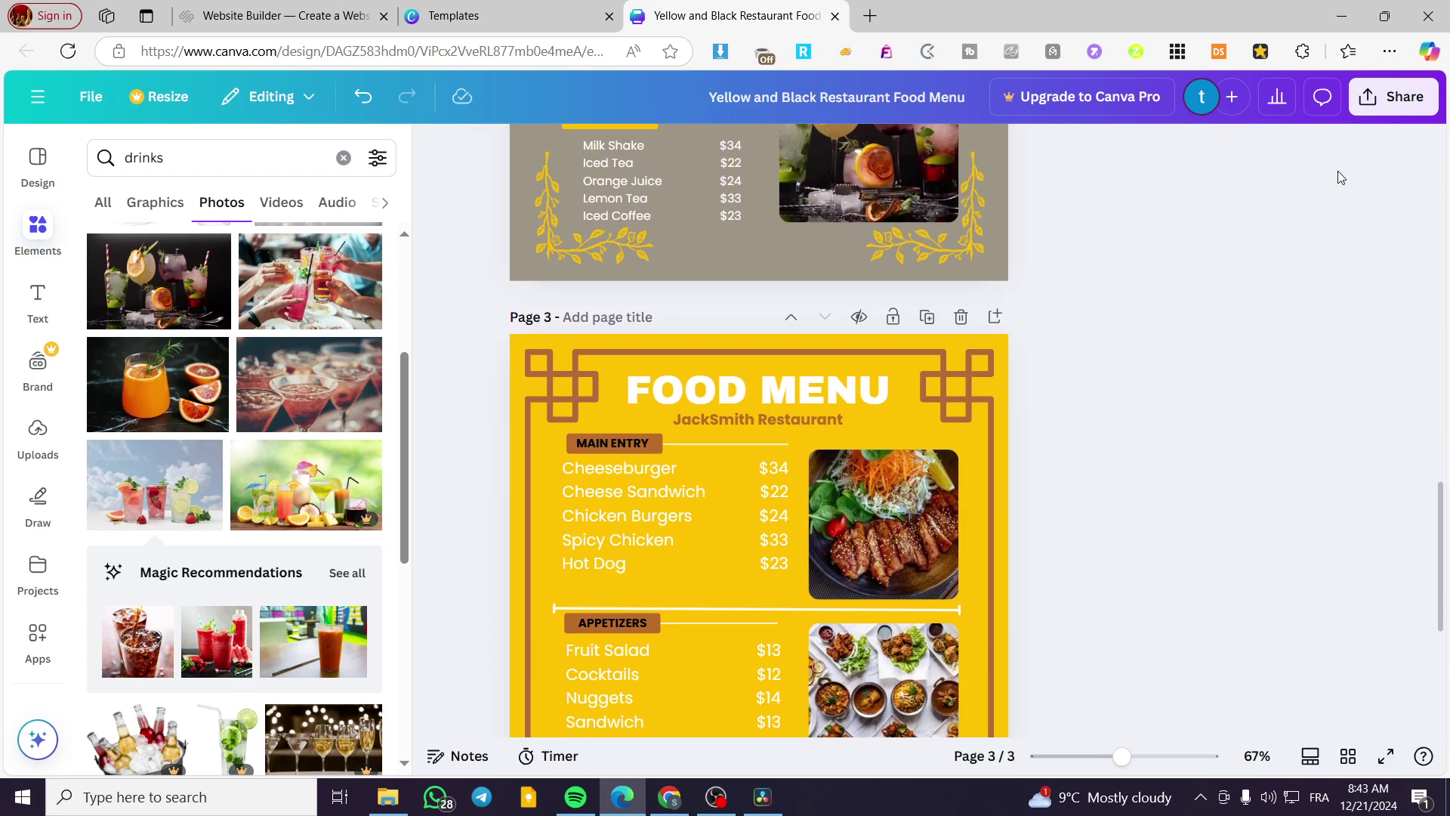
left_click(1434, 92)
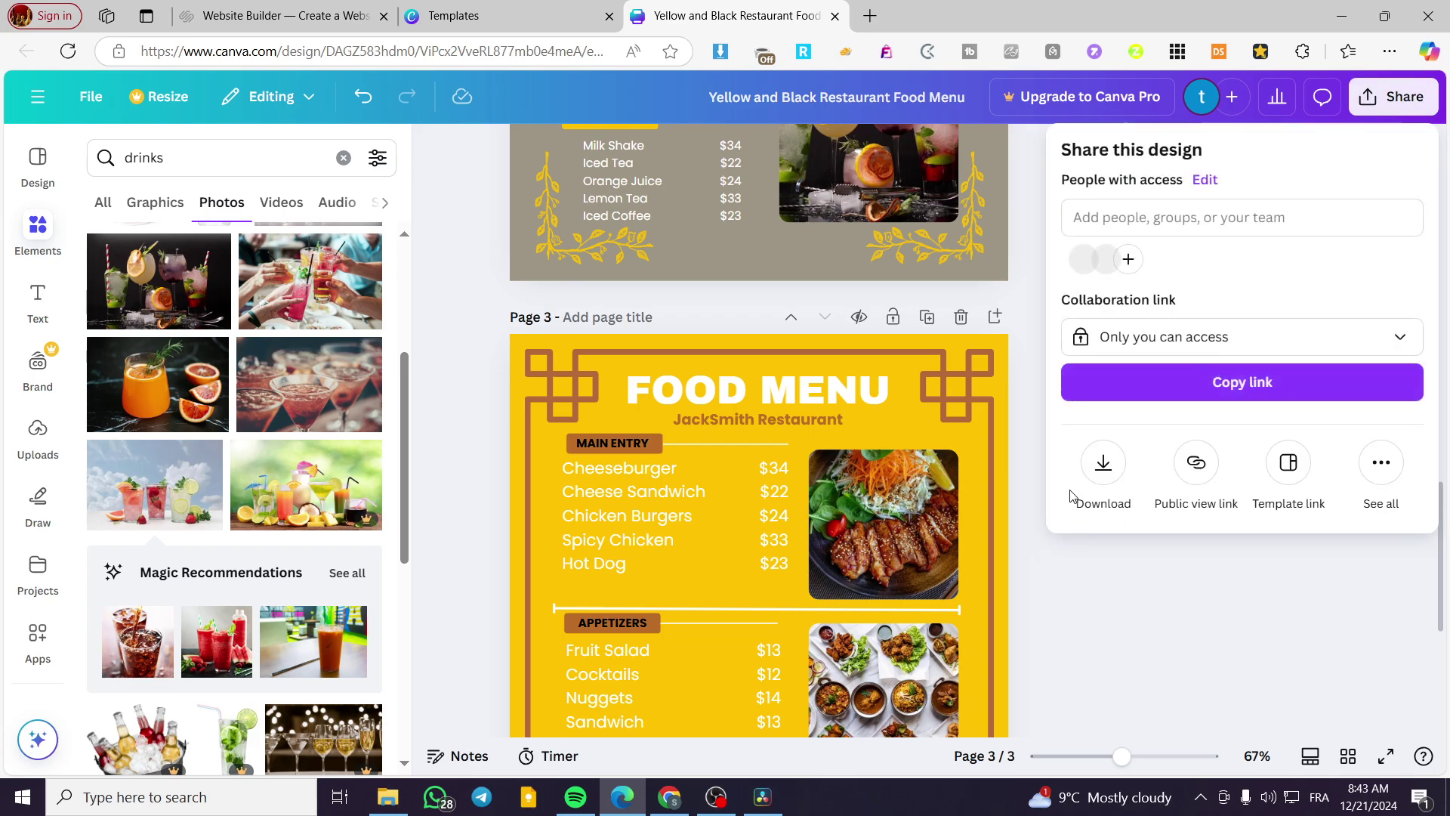
left_click(1102, 464)
left_click(1277, 228)
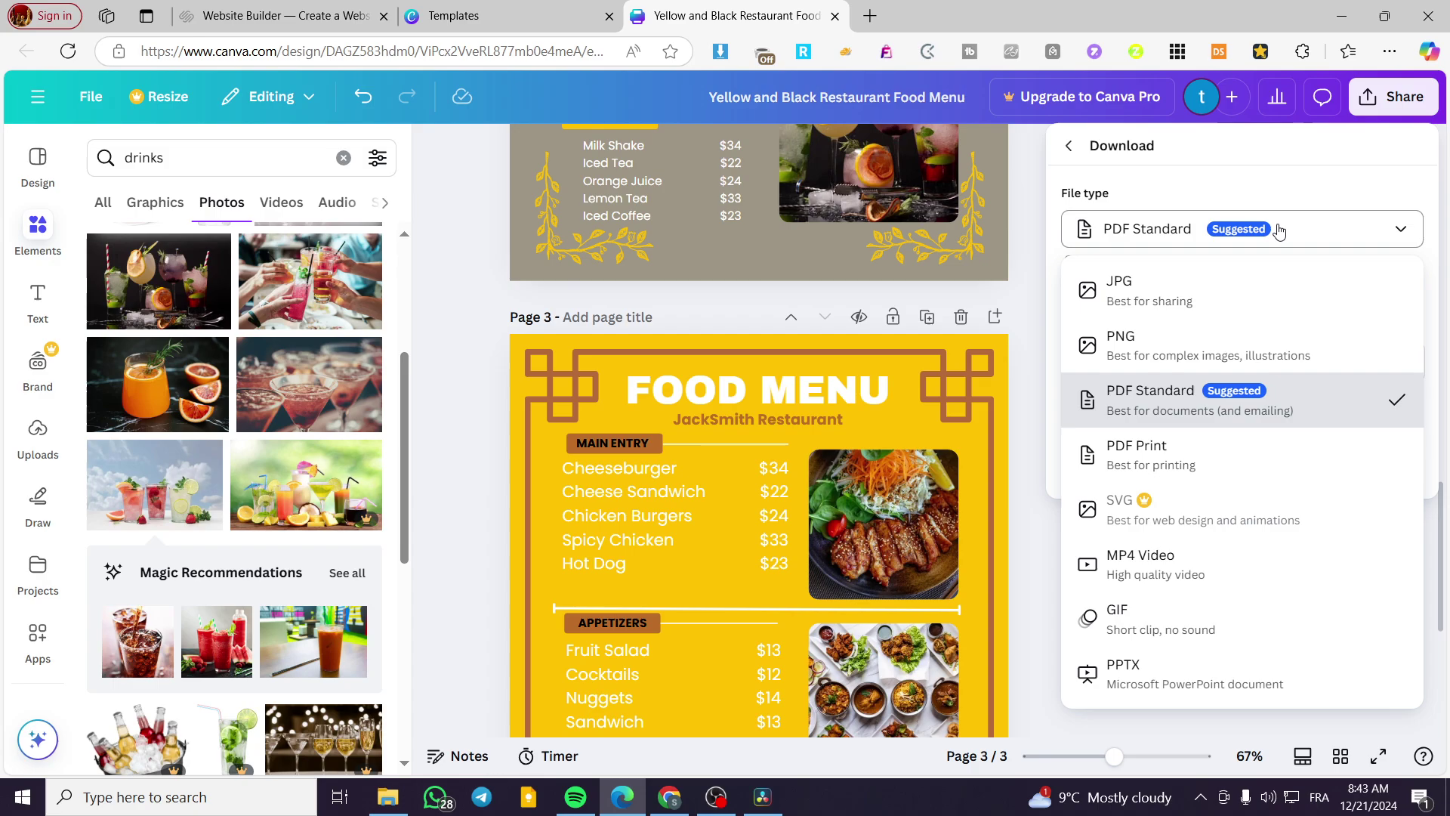
left_click(1217, 452)
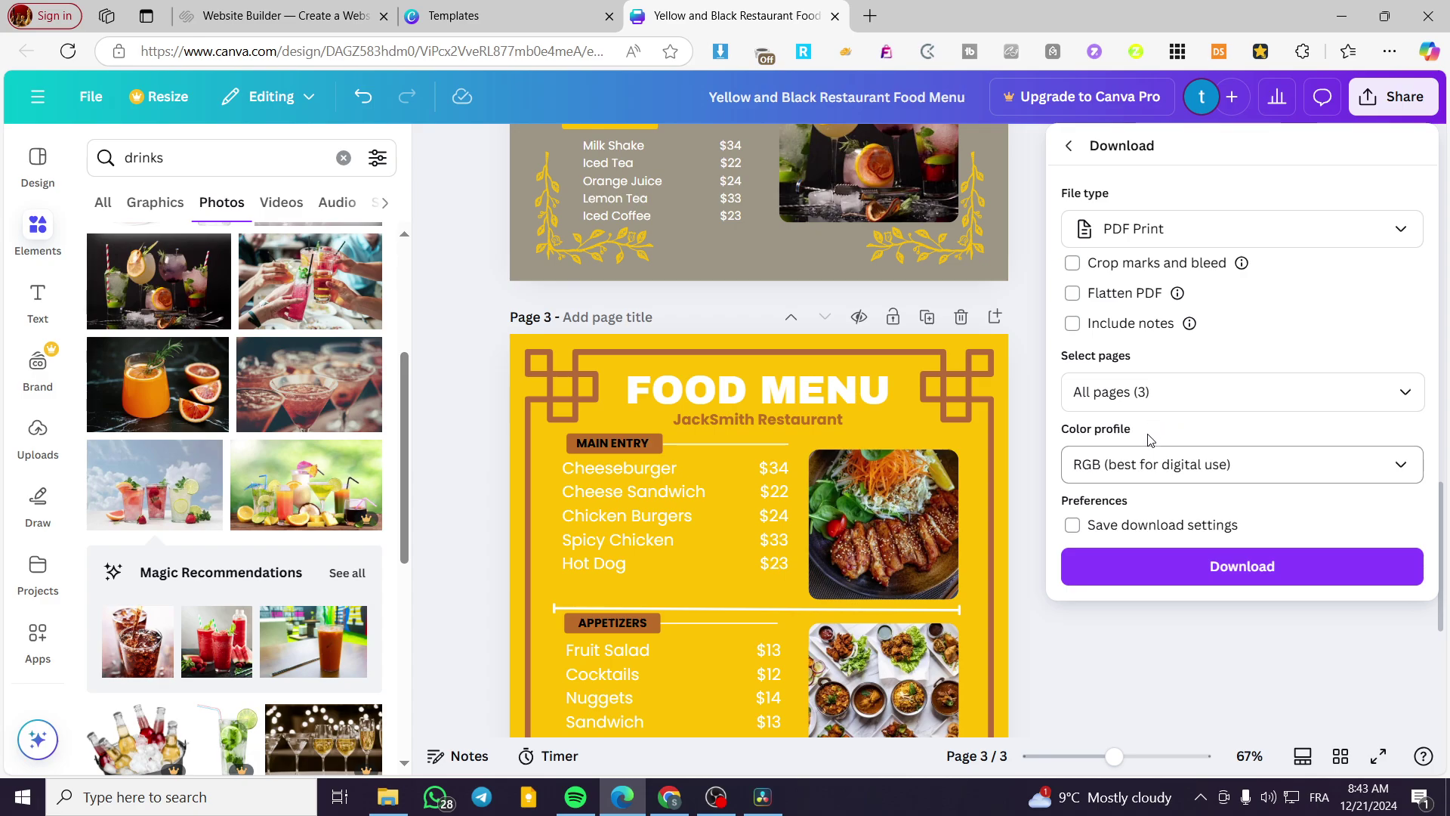
left_click(1172, 586)
scroll(1012, 451, "up", 10)
scroll(1012, 451, "up", 3)
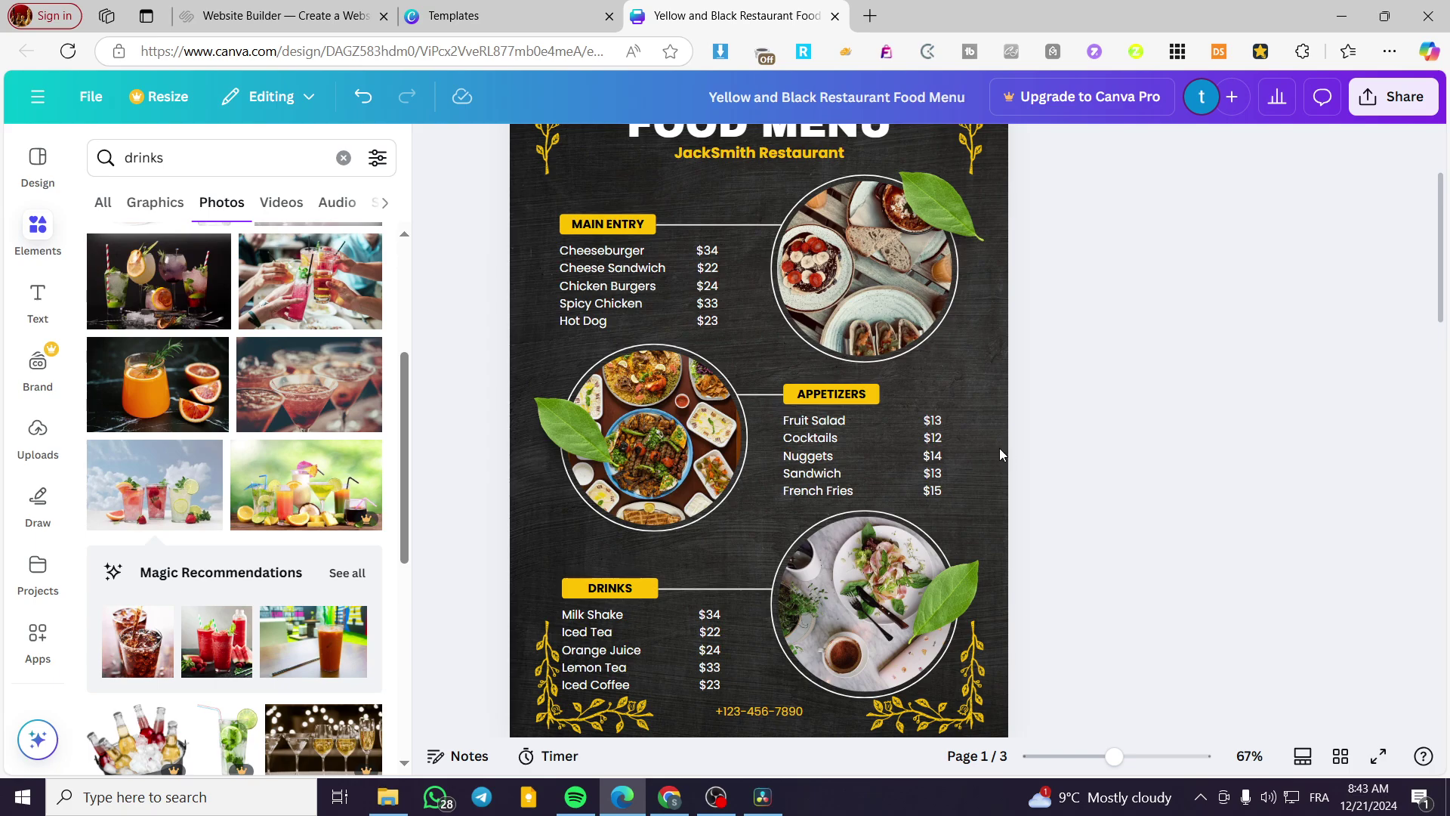
scroll(1000, 449, "up", 2)
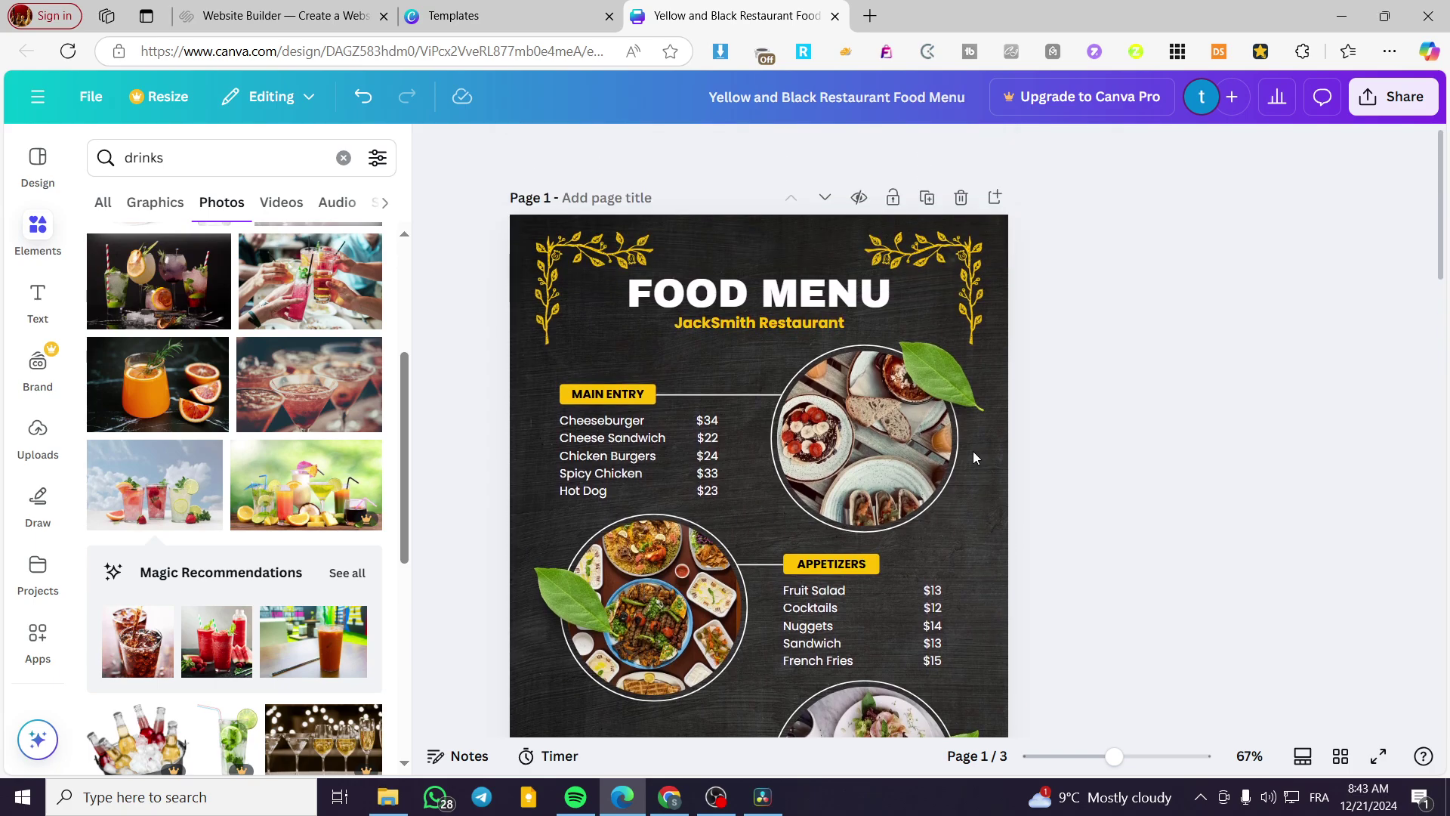